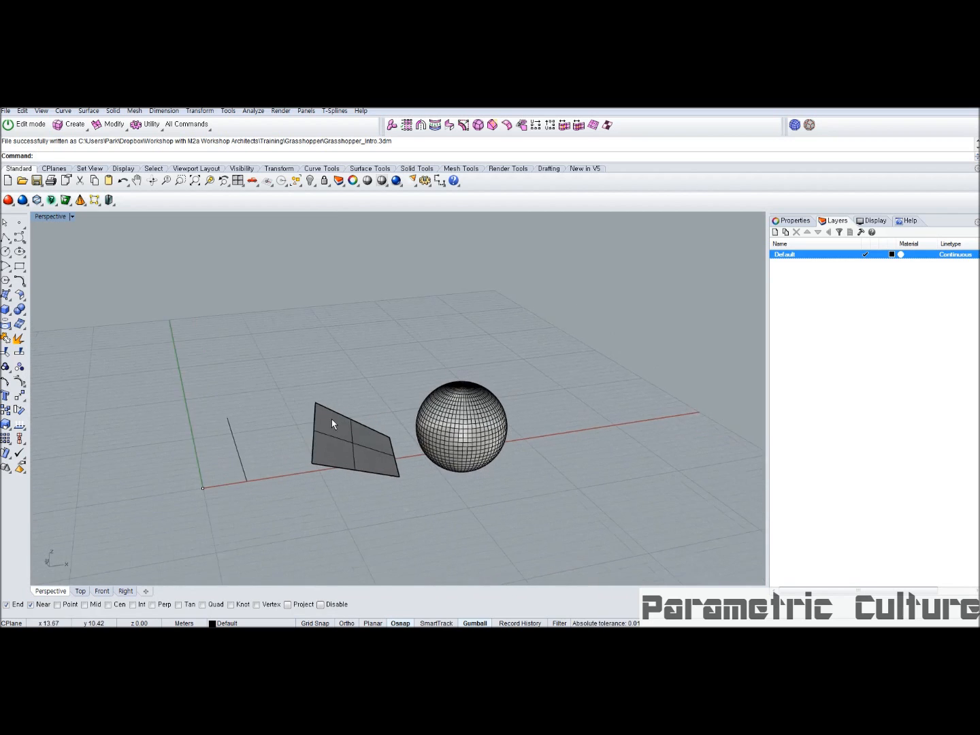
Examine the point, line, surface and mesh sphere in the Perspective viewport, selecting each object in turn
{"action": "scroll", "coordinate": [332, 419], "scroll_direction": "down", "scroll_amount": 2}
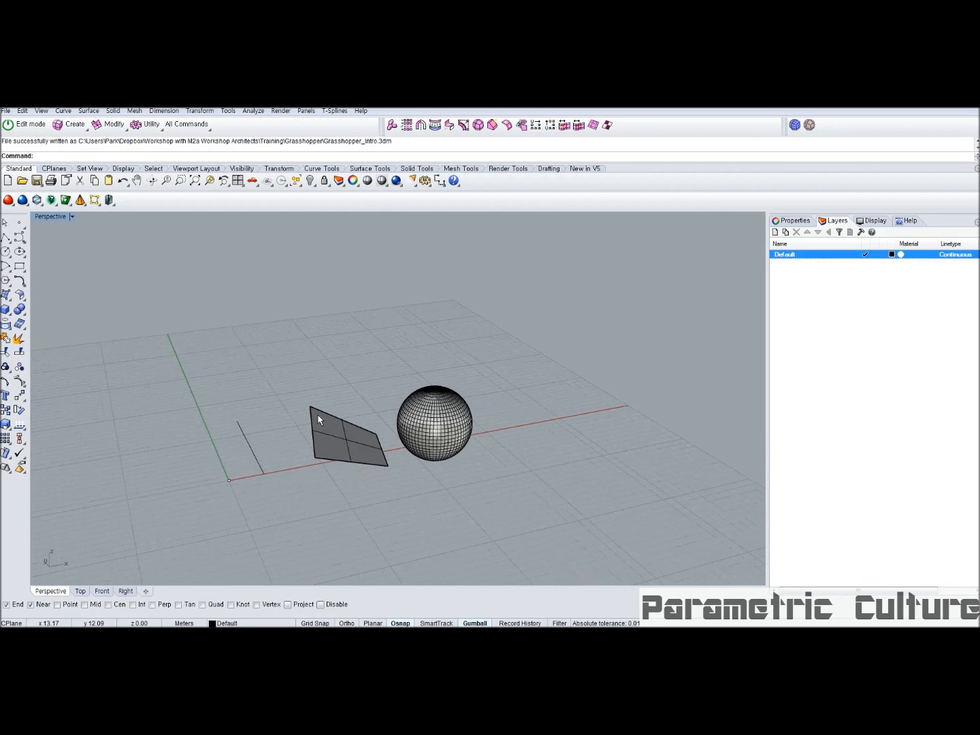
{"action": "right_click_drag", "start_coordinate": [304, 416], "coordinate": [204, 462]}
{"action": "left_click", "coordinate": [219, 469]}
{"action": "left_click", "coordinate": [280, 479]}
{"action": "left_click", "coordinate": [252, 456]}
{"action": "left_click", "coordinate": [345, 456]}
{"action": "left_click", "coordinate": [401, 427]}
{"action": "left_click", "coordinate": [477, 422]}
{"action": "right_click_drag", "start_coordinate": [477, 423], "coordinate": [521, 390]}
{"action": "left_click", "coordinate": [522, 389]}
{"action": "right_click_drag", "start_coordinate": [376, 393], "coordinate": [285, 378]}
Launch Grasshopper and dock its window beside the Perspective viewport so the line and surface stay visible
{"action": "type", "text": "Grasshopper"}
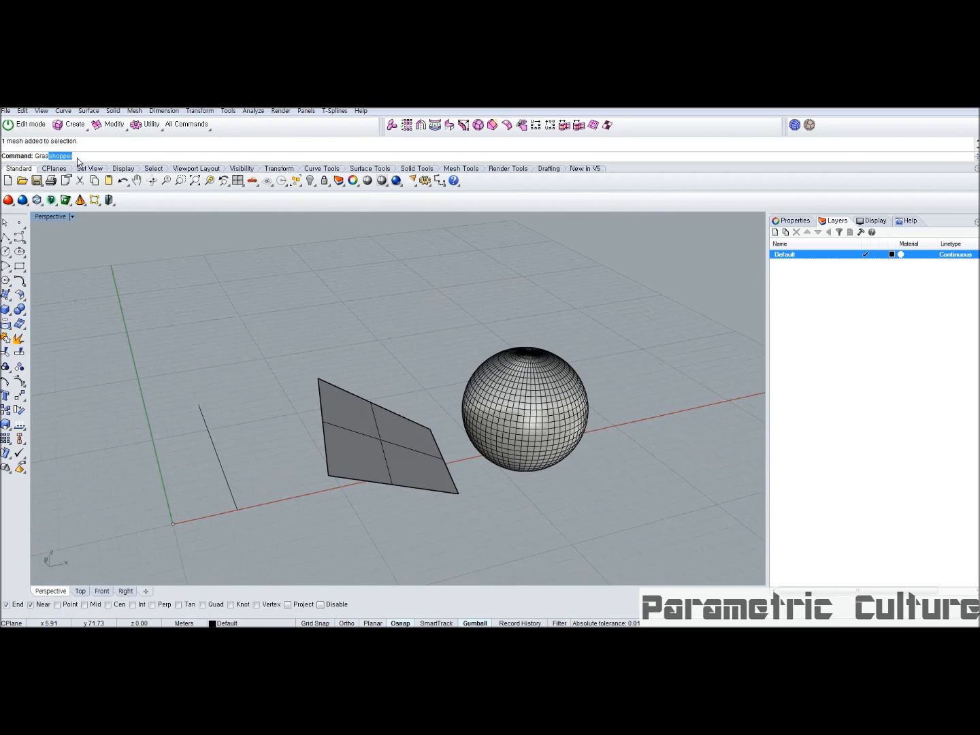
{"action": "key", "text": "Return"}
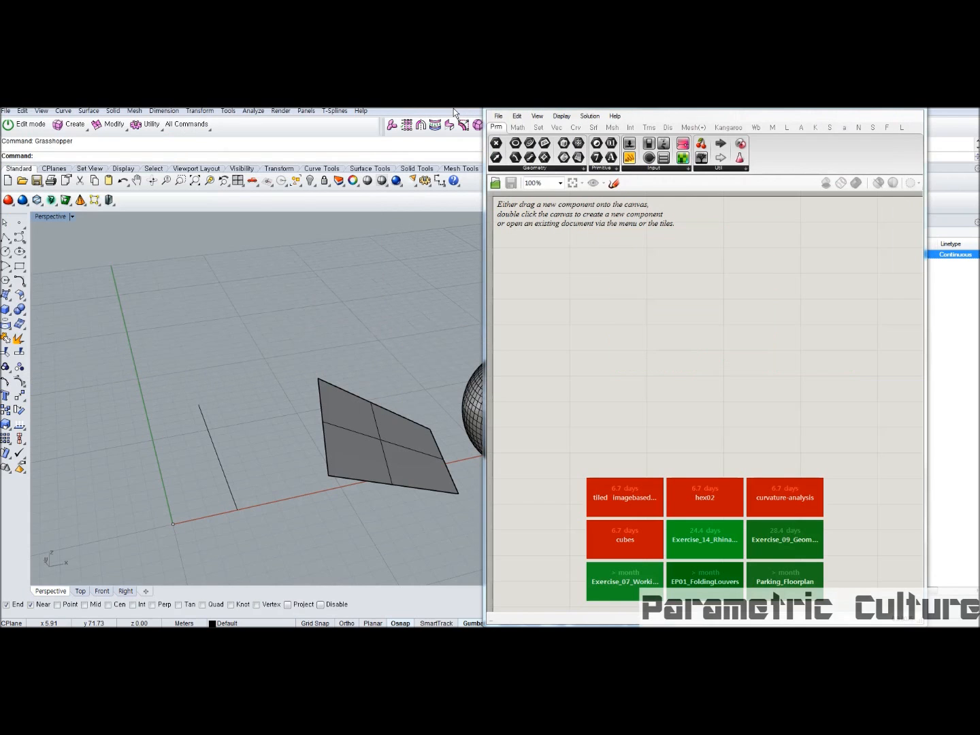
{"action": "left_click_drag", "start_coordinate": [550, 107], "coordinate": [979, 130]}
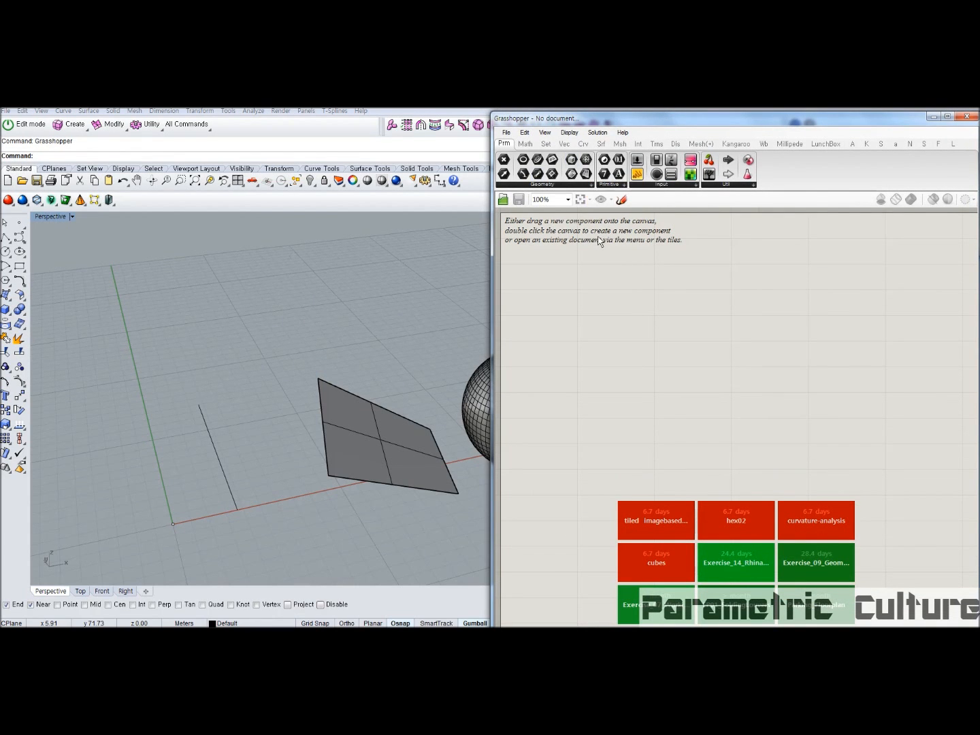
Place a Point parameter on the empty Grasshopper canvas and a Circle parameter just below it
{"action": "scroll", "coordinate": [610, 256], "scroll_direction": "down", "scroll_amount": 2}
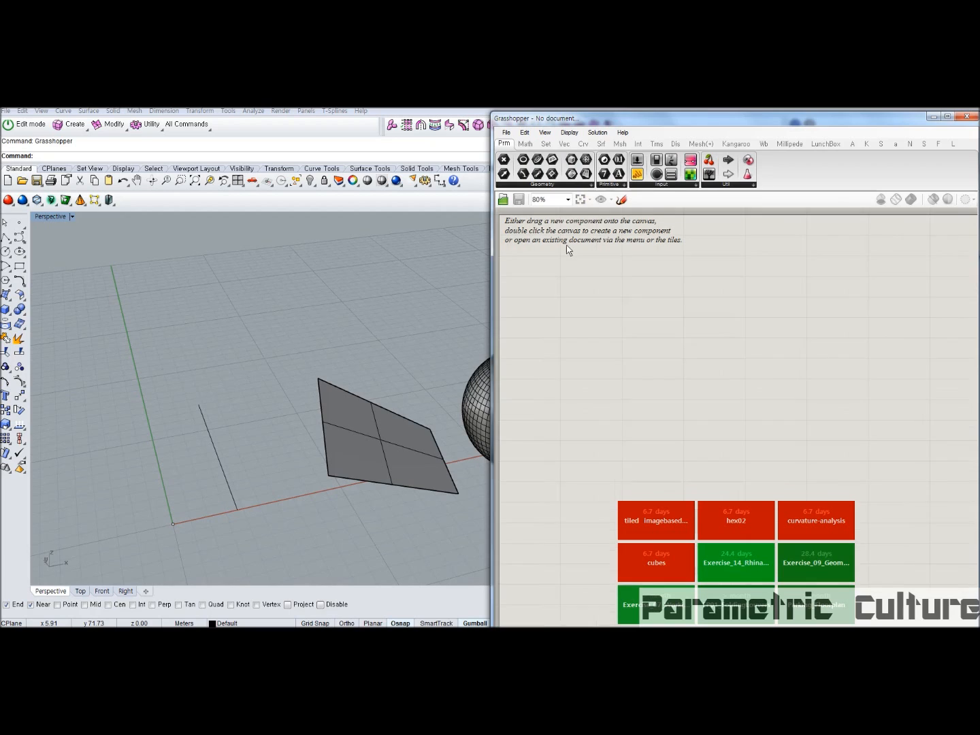
{"action": "left_click", "coordinate": [526, 144]}
{"action": "left_click", "coordinate": [503, 145]}
{"action": "left_click", "coordinate": [571, 294]}
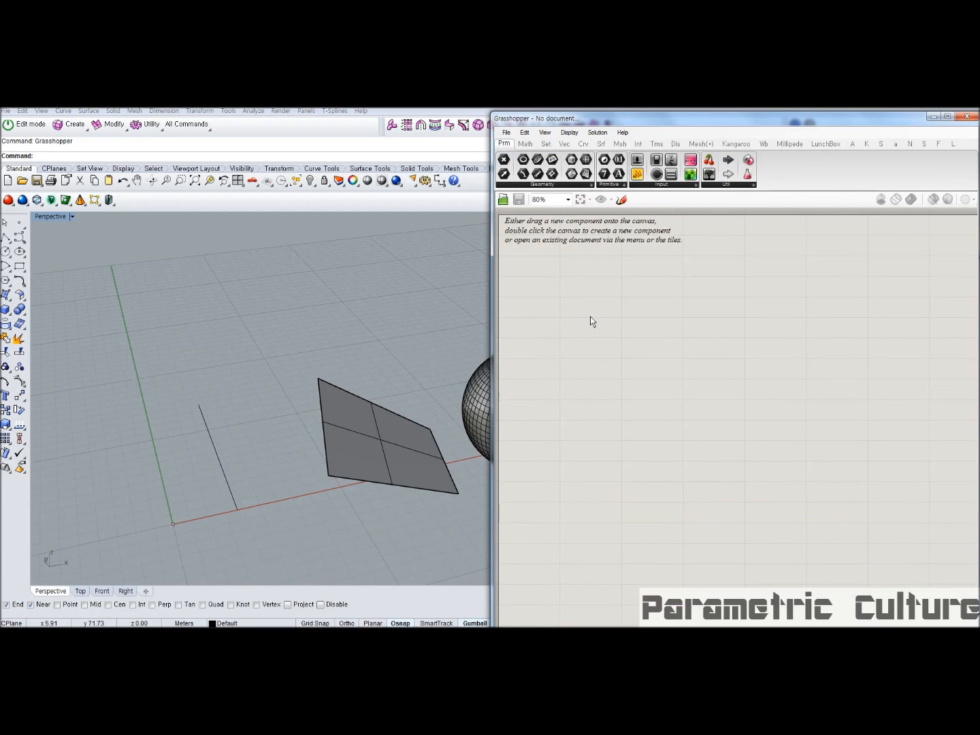
{"action": "left_click", "coordinate": [590, 316]}
{"action": "scroll", "coordinate": [586, 307], "scroll_direction": "up", "scroll_amount": 1}
{"action": "right_click_drag", "start_coordinate": [586, 308], "coordinate": [597, 284]}
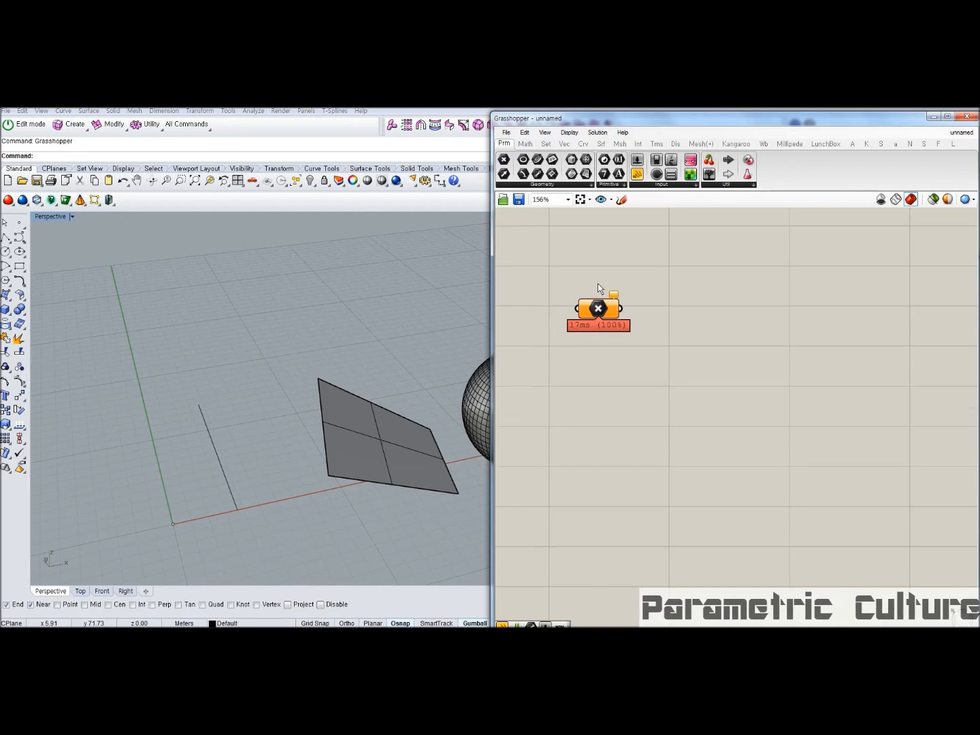
{"action": "left_click_drag", "start_coordinate": [594, 307], "coordinate": [578, 271]}
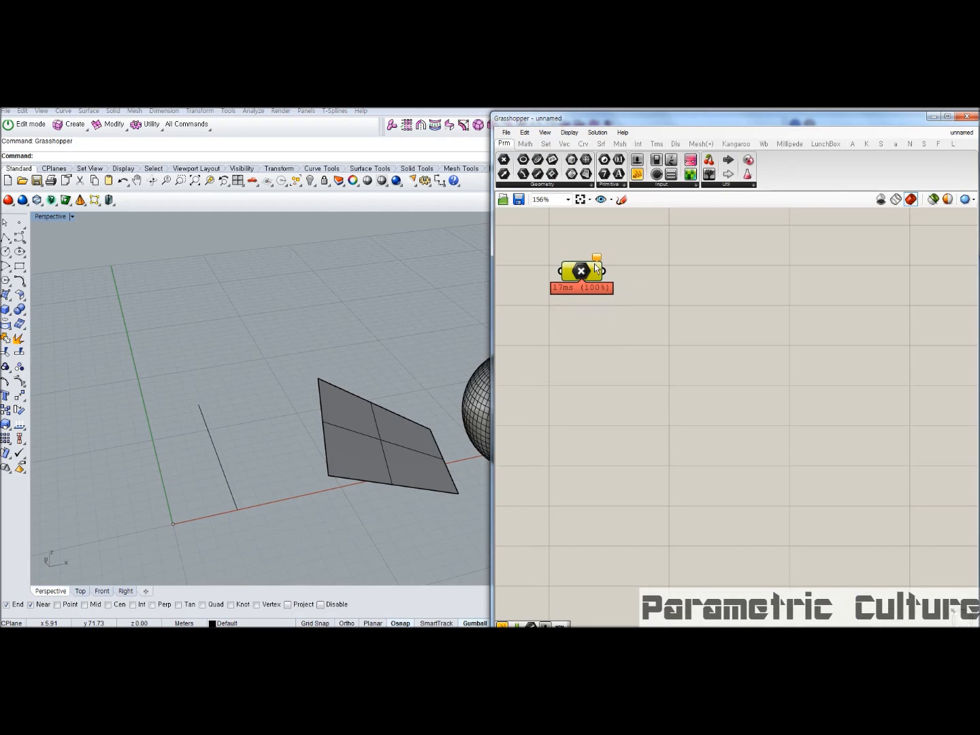
{"action": "right_click_drag", "start_coordinate": [630, 270], "coordinate": [609, 272]}
{"action": "scroll", "coordinate": [609, 273], "scroll_direction": "down", "scroll_amount": 1}
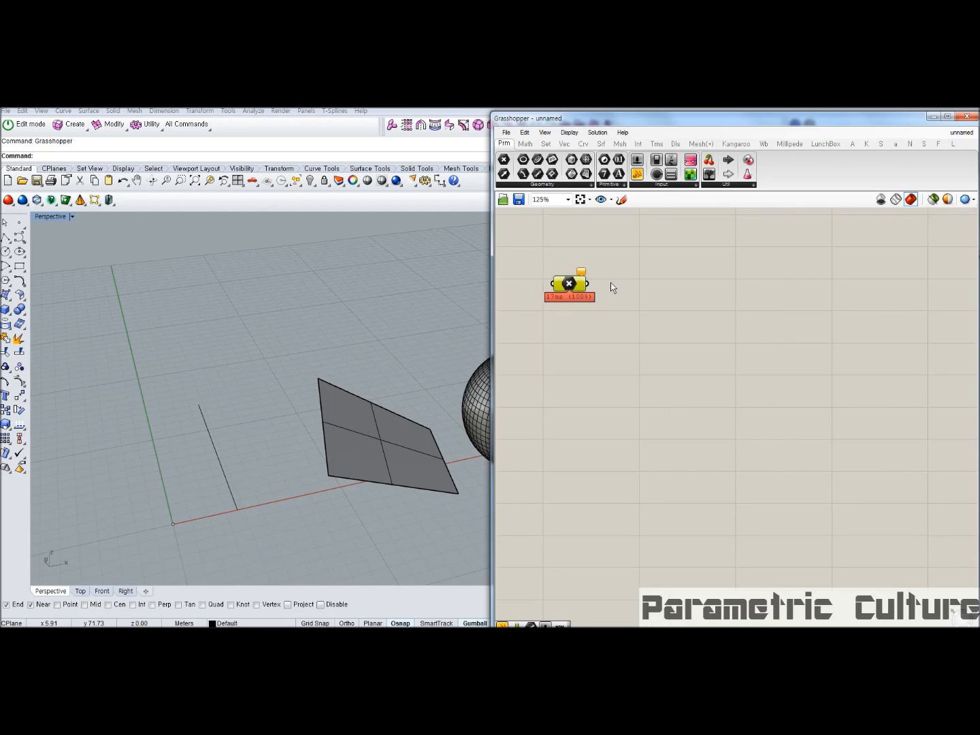
{"action": "left_click_drag", "start_coordinate": [522, 159], "coordinate": [589, 333]}
{"action": "left_click", "coordinate": [557, 290]}
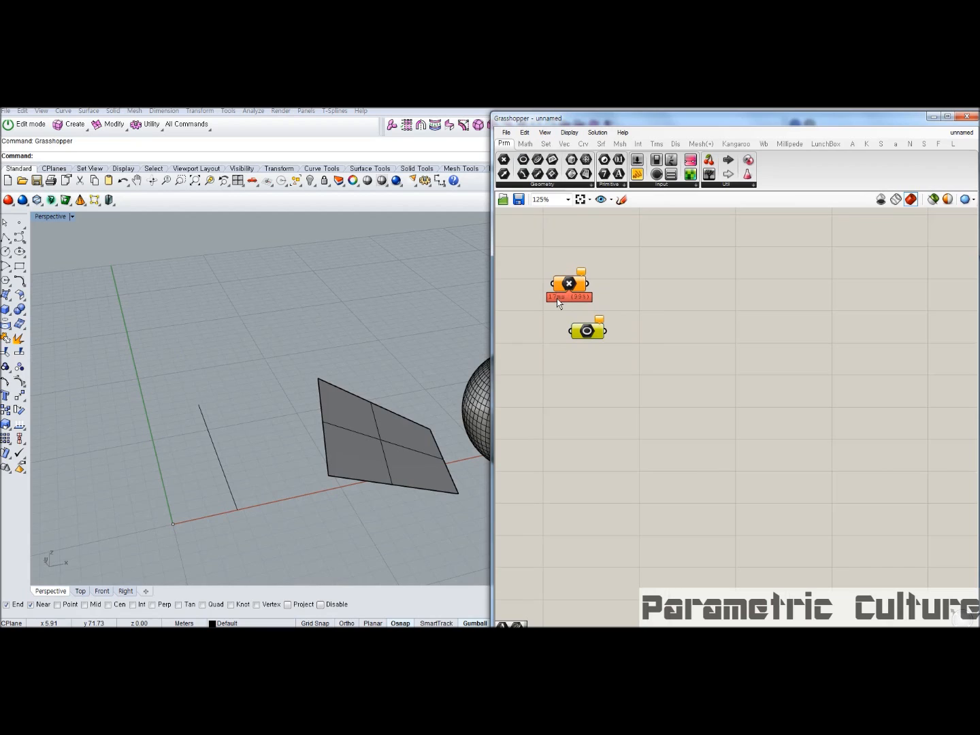
{"action": "mouse_move", "coordinate": [542, 276]}
{"action": "left_mouse_down"}
{"action": "mouse_move", "coordinate": [604, 282]}
{"action": "mouse_move", "coordinate": [583, 280]}
{"action": "left_mouse_up"}
{"action": "left_click_drag", "start_coordinate": [542, 401], "coordinate": [542, 351]}
{"action": "type", "text": "vi"}
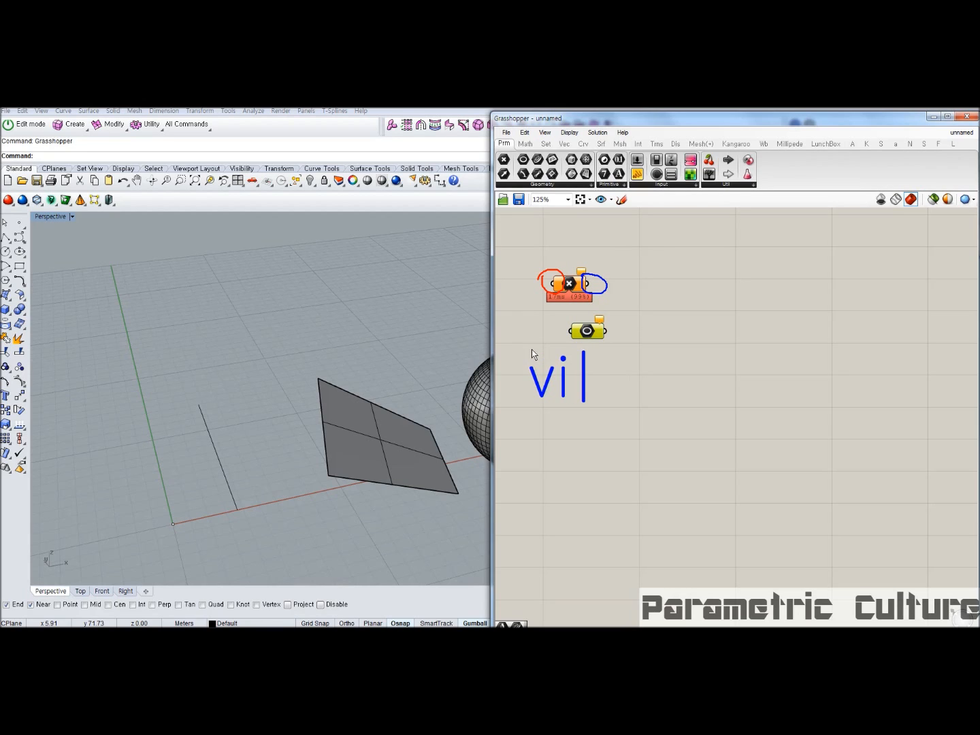
{"action": "type", "text": "sual pro"}
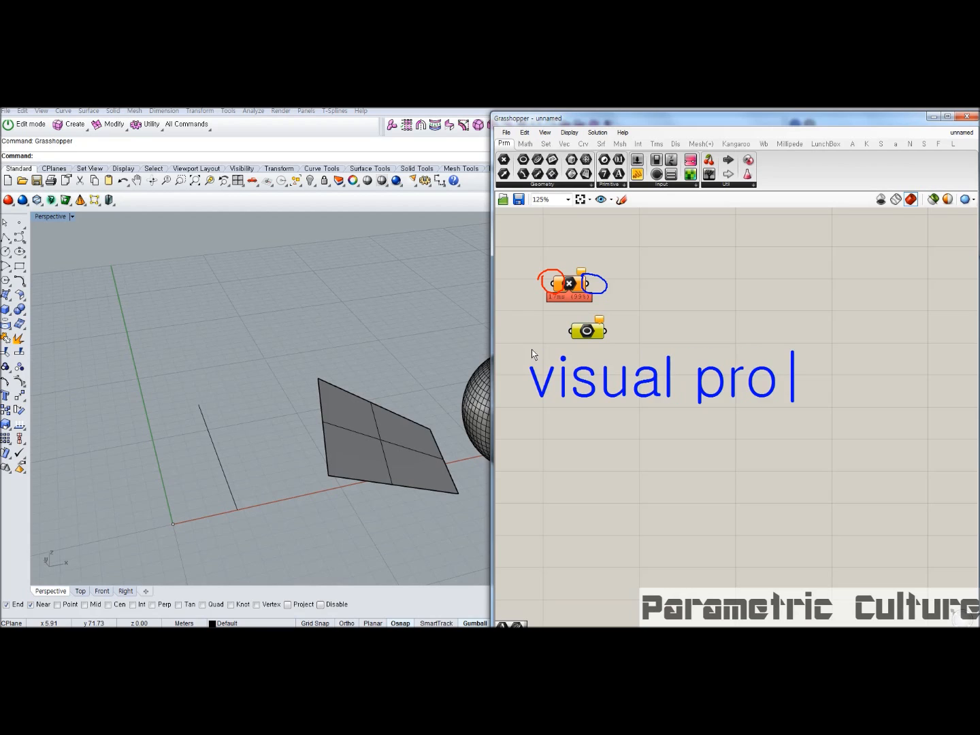
{"action": "type", "text": "gramming"}
{"action": "key", "text": "Return"}
{"action": "key", "text": "Escape"}
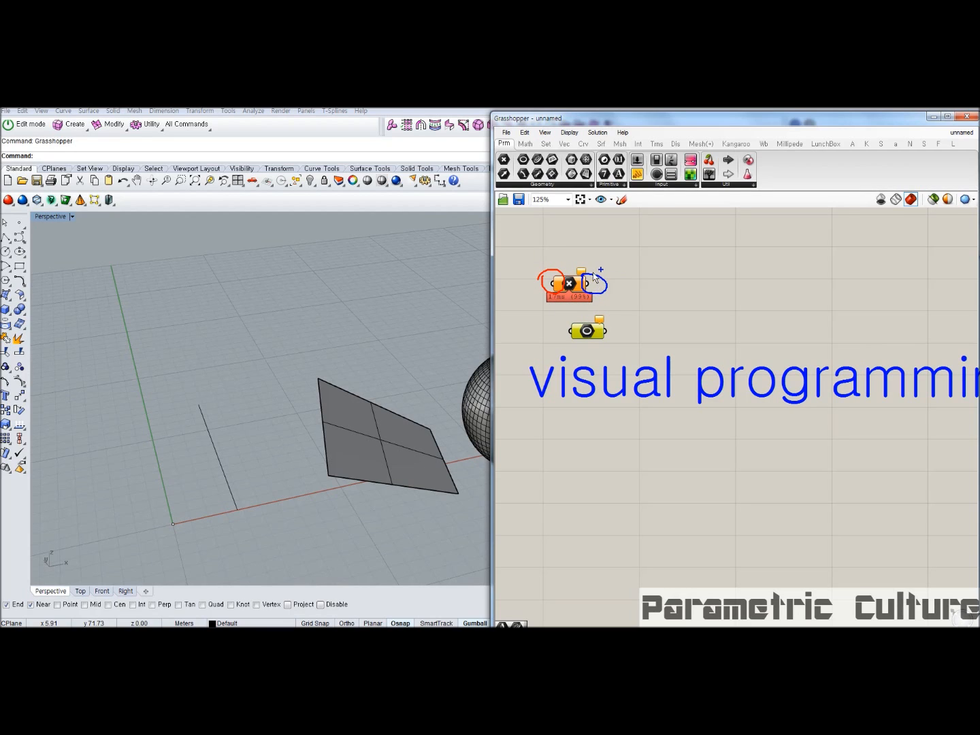
{"action": "key", "text": "t"}
{"action": "type", "text": "1. DynamoBIM"}
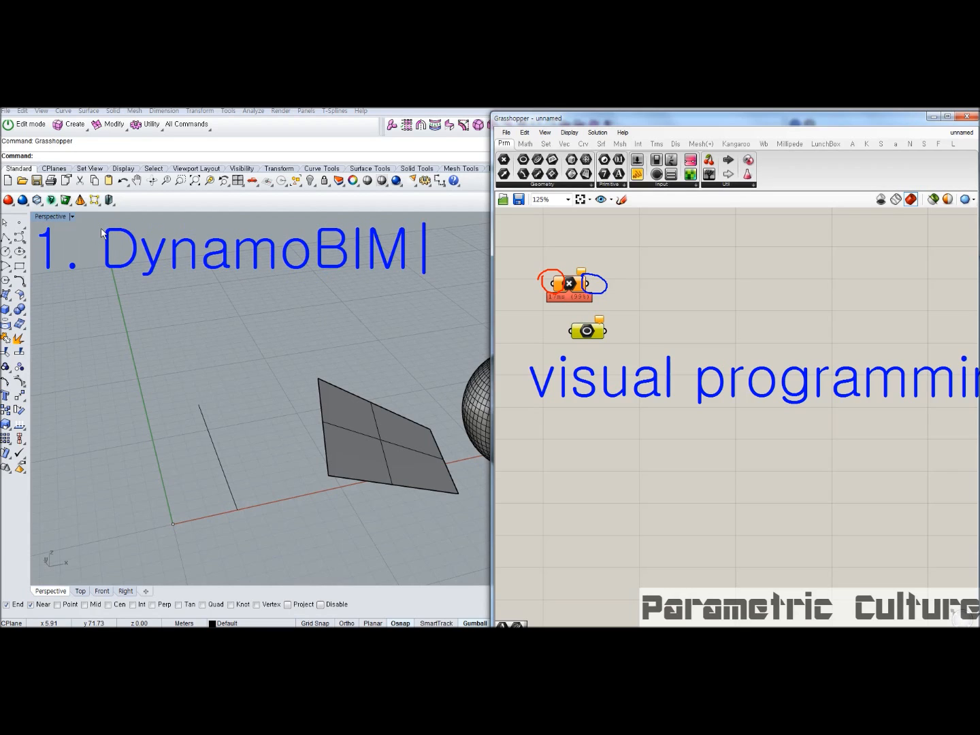
{"action": "key", "text": "Return"}
{"action": "type", "text": "2."}
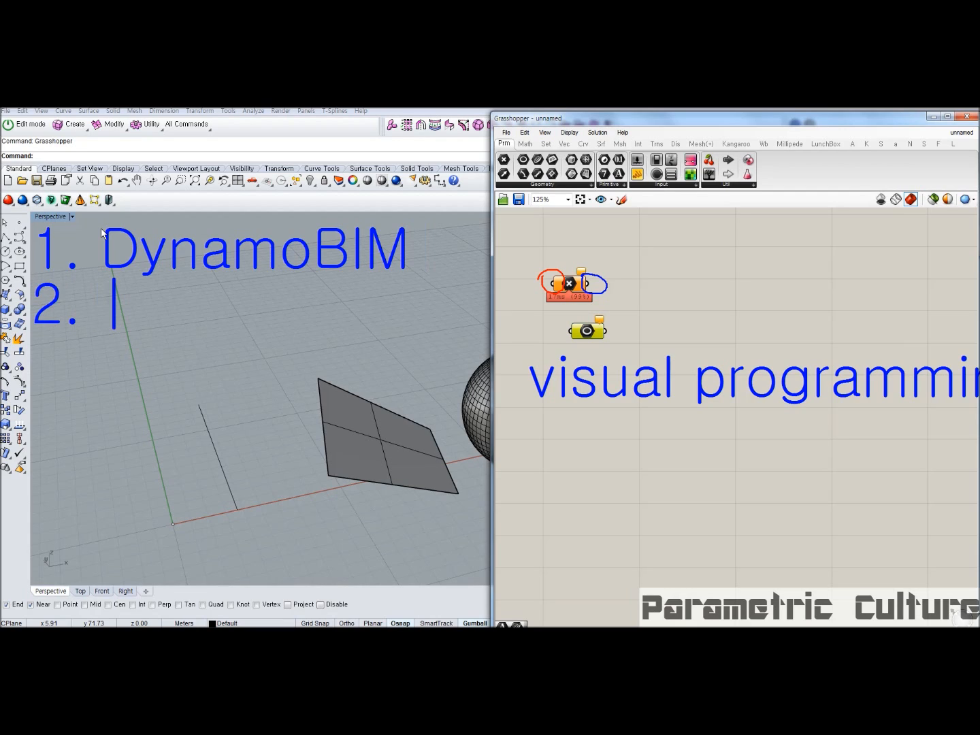
{"action": "type", "text": "Max"}
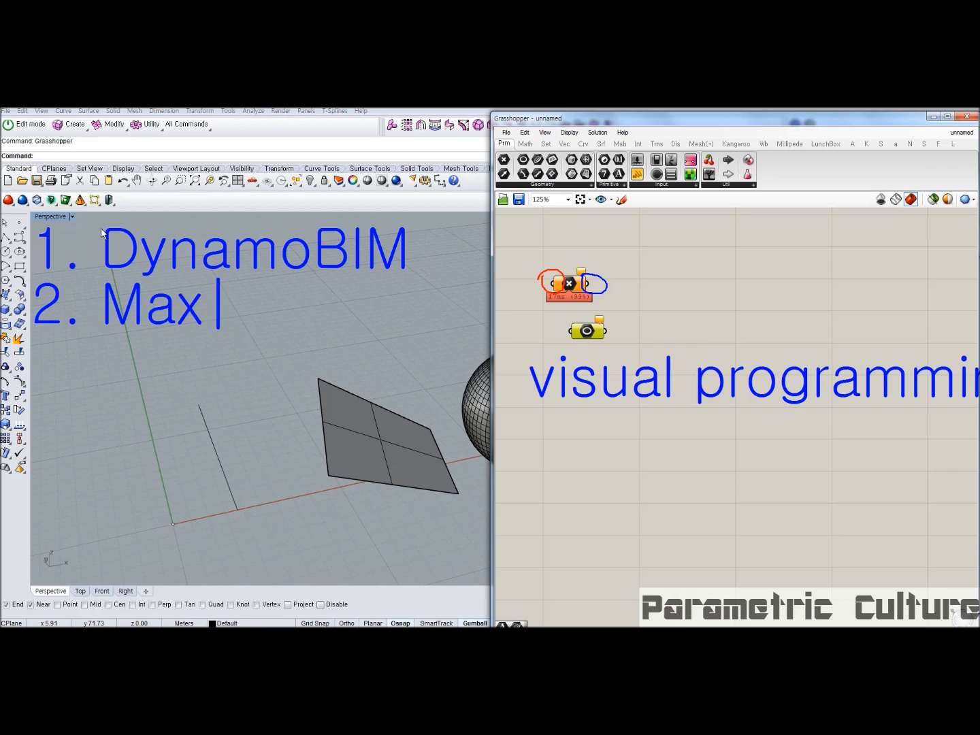
{"action": "key", "text": "BackSpace"}
{"action": "key", "text": "BackSpace"}
{"action": "key", "text": "BackSpace"}
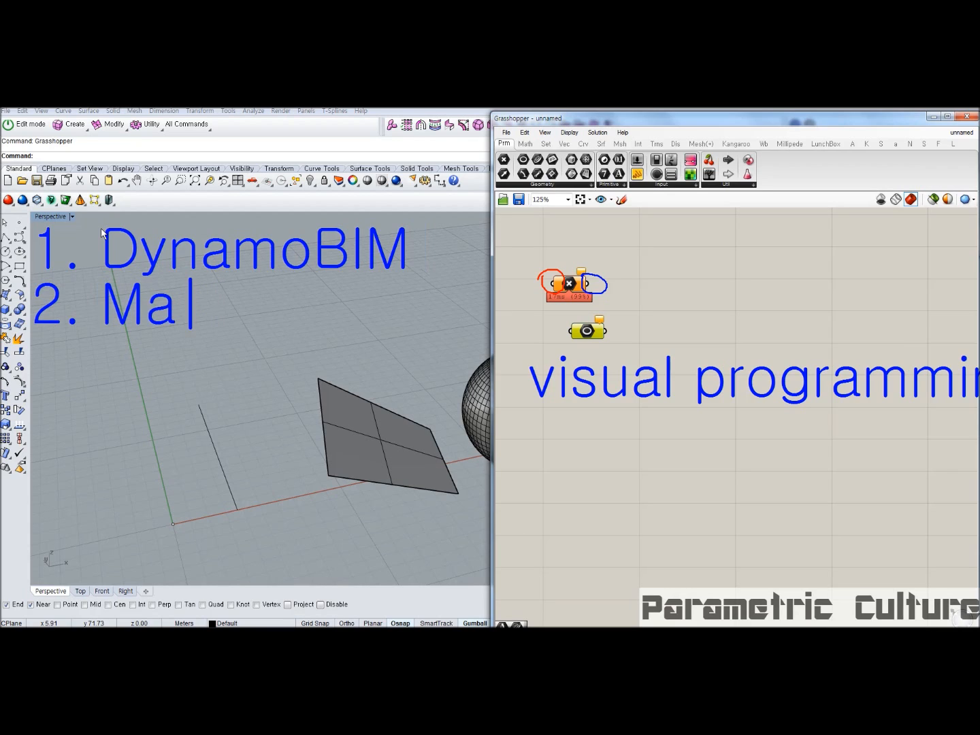
{"action": "type", "text": "3ds"}
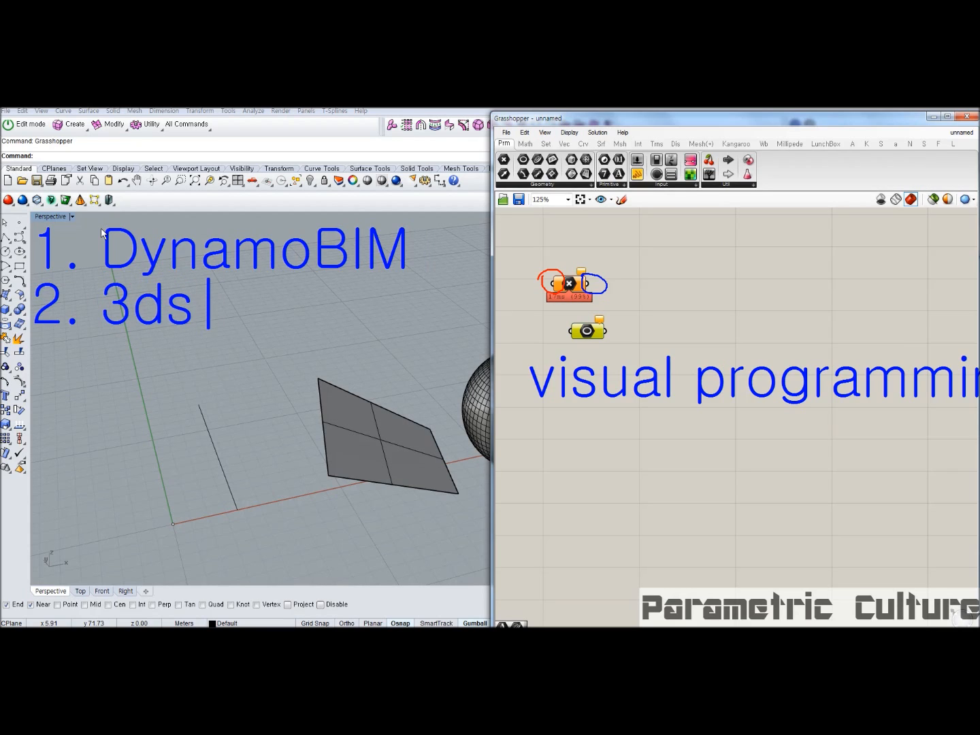
{"action": "type", "text": "Max2015"}
{"action": "key", "text": "BackSpace"}
{"action": "type", "text": "6"}
{"action": "key", "text": "Return"}
{"action": "type", "text": "3."}
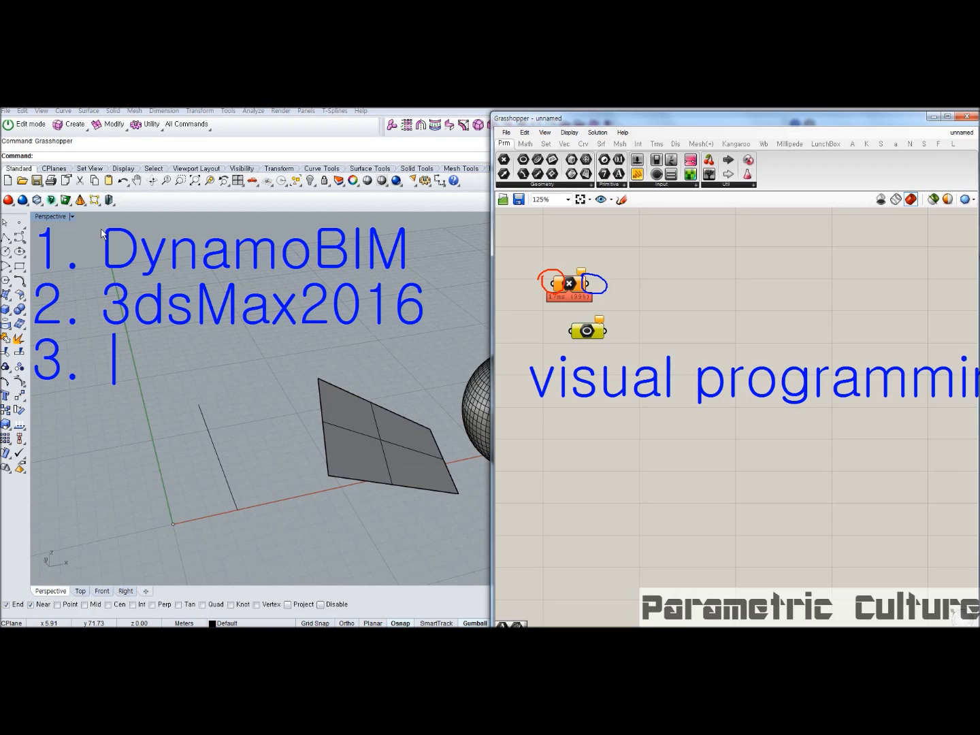
{"action": "type", "text": "Ge"}
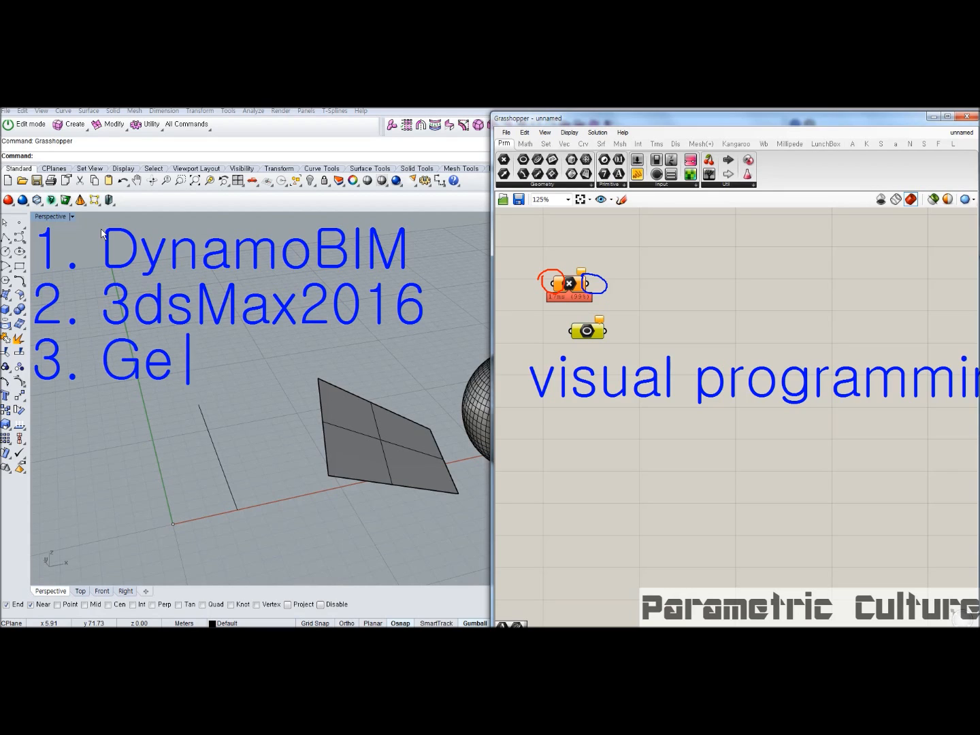
{"action": "type", "text": "ner"}
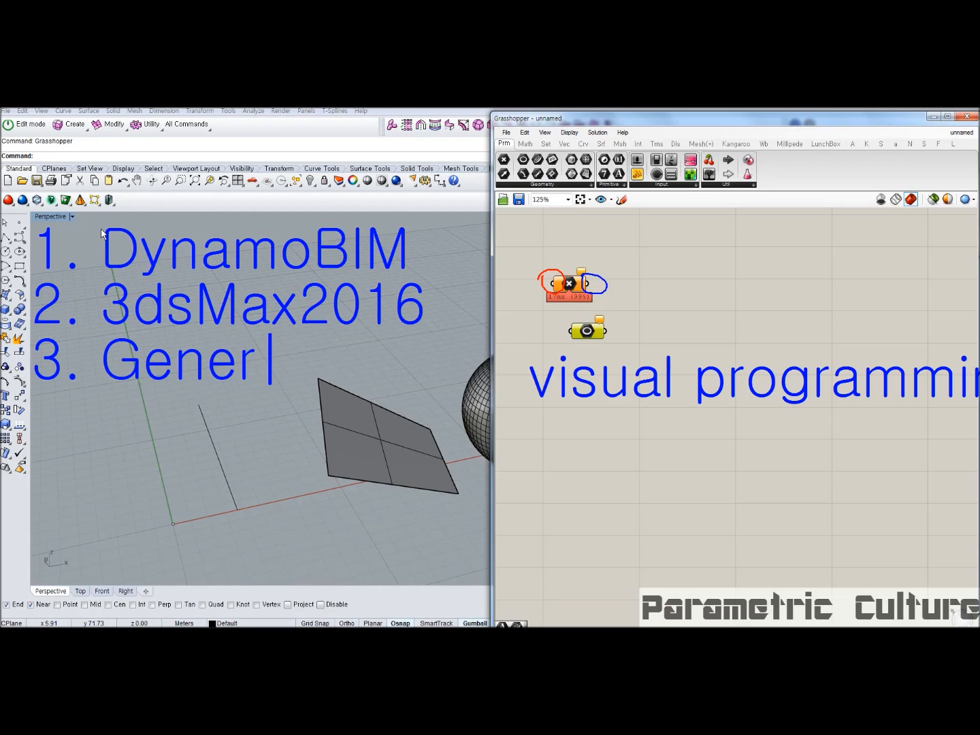
{"action": "type", "text": "ative D"}
{"action": "key", "text": "BackSpace"}
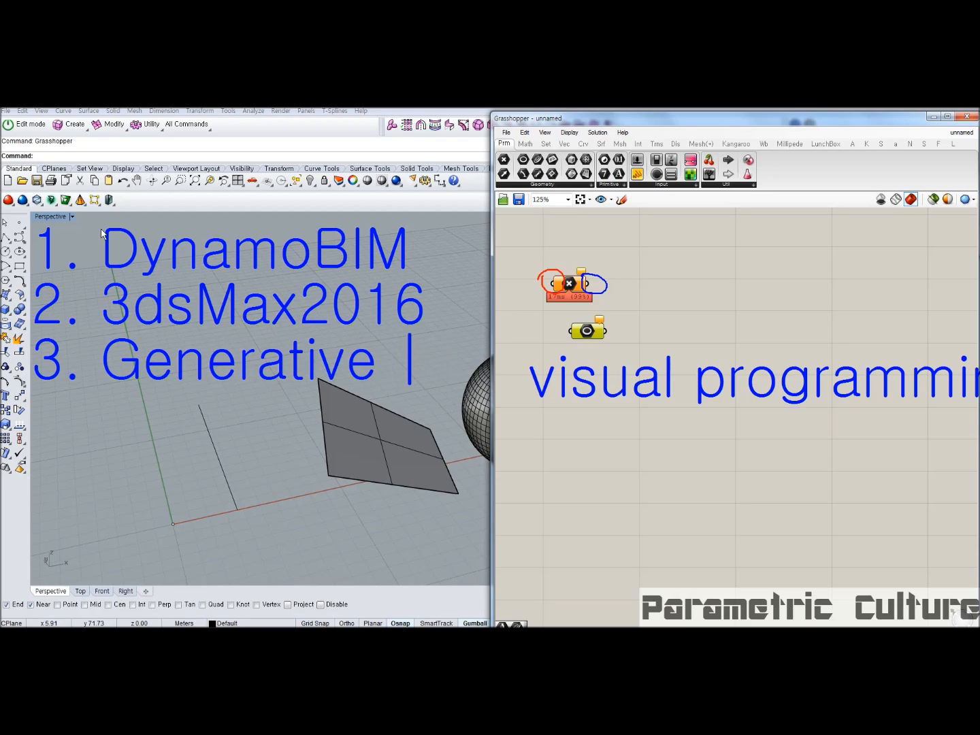
{"action": "type", "text": "Co "}
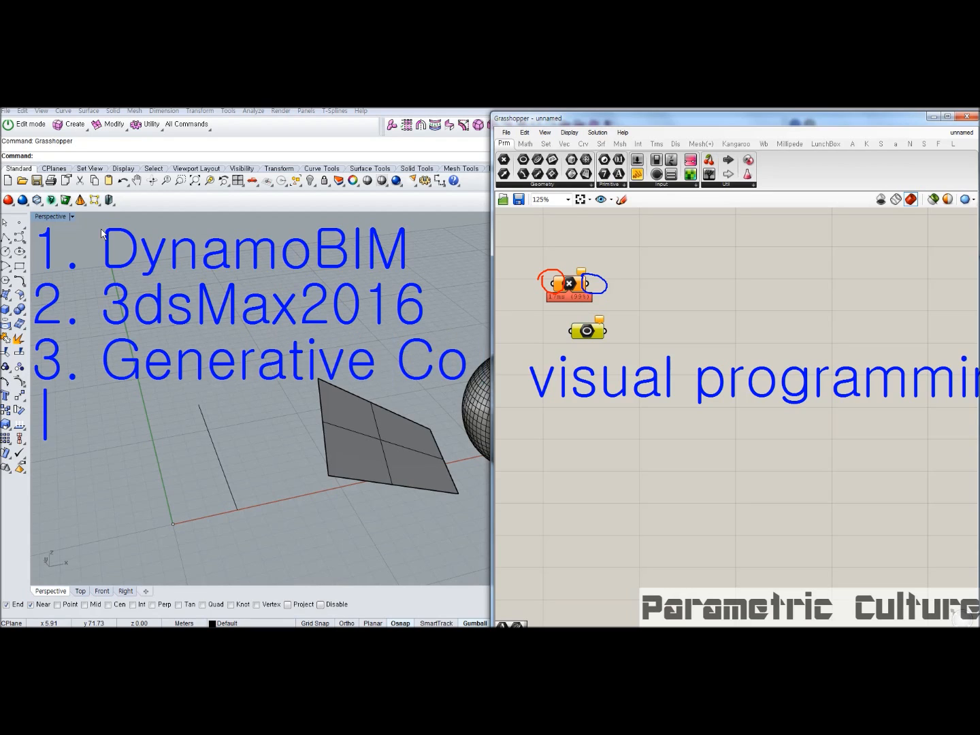
{"action": "type", "text": "mpo"}
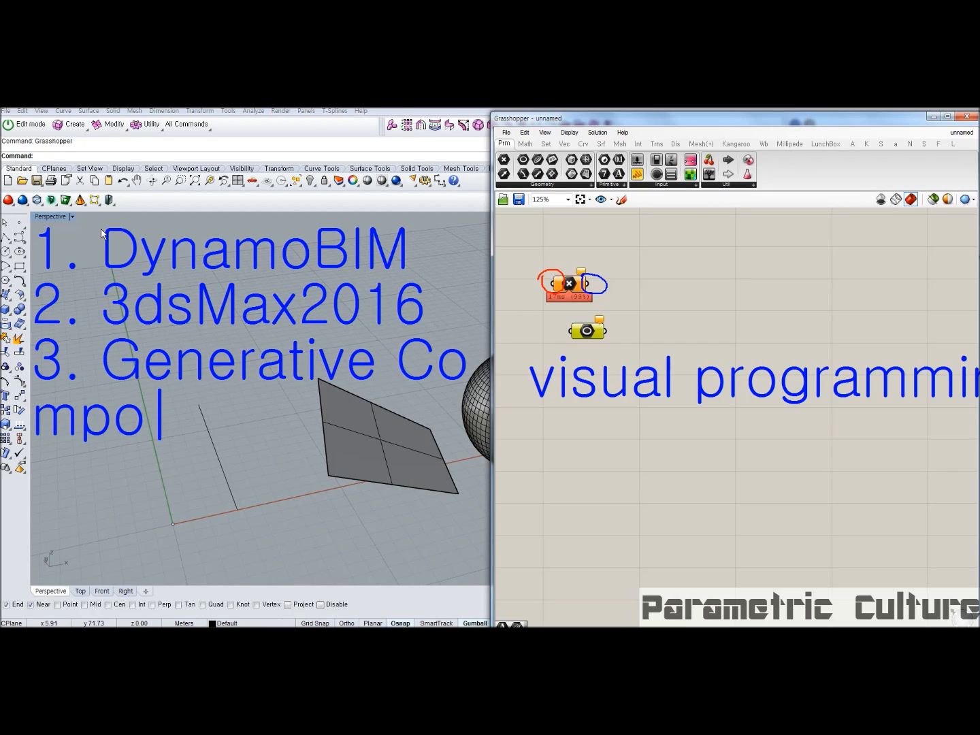
{"action": "type", "text": "nent"}
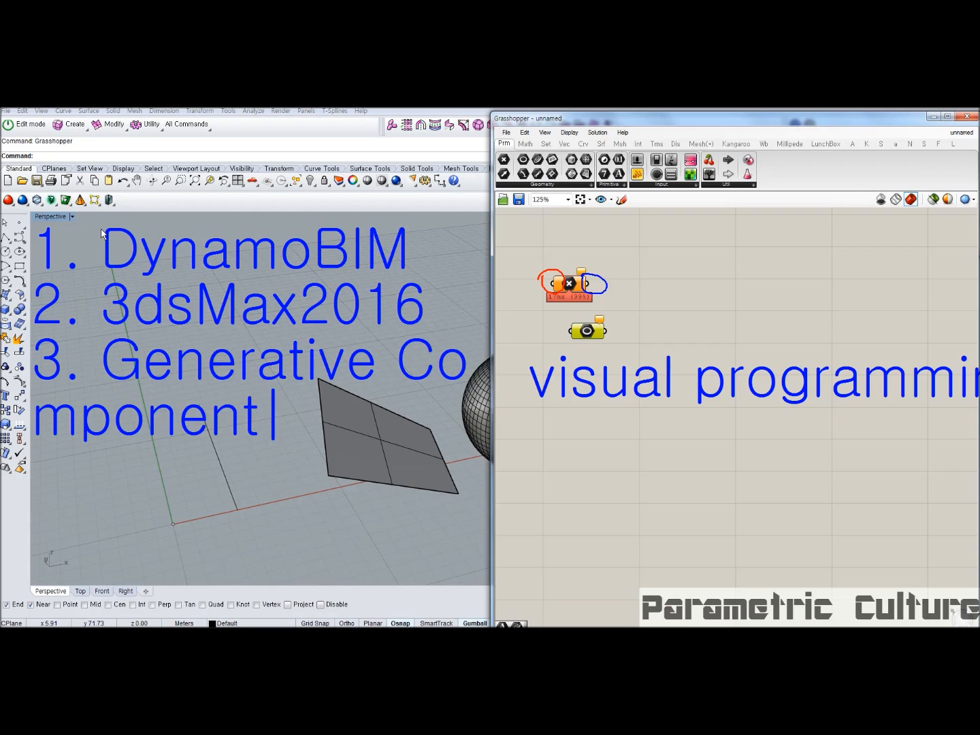
{"action": "type", "text": "s"}
{"action": "key", "text": "BackSpace"}
{"action": "key", "text": "Return"}
{"action": "key", "text": "Escape"}
{"action": "left_click_drag", "start_coordinate": [219, 478], "coordinate": [216, 538]}
{"action": "left_click_drag", "start_coordinate": [526, 418], "coordinate": [969, 418]}
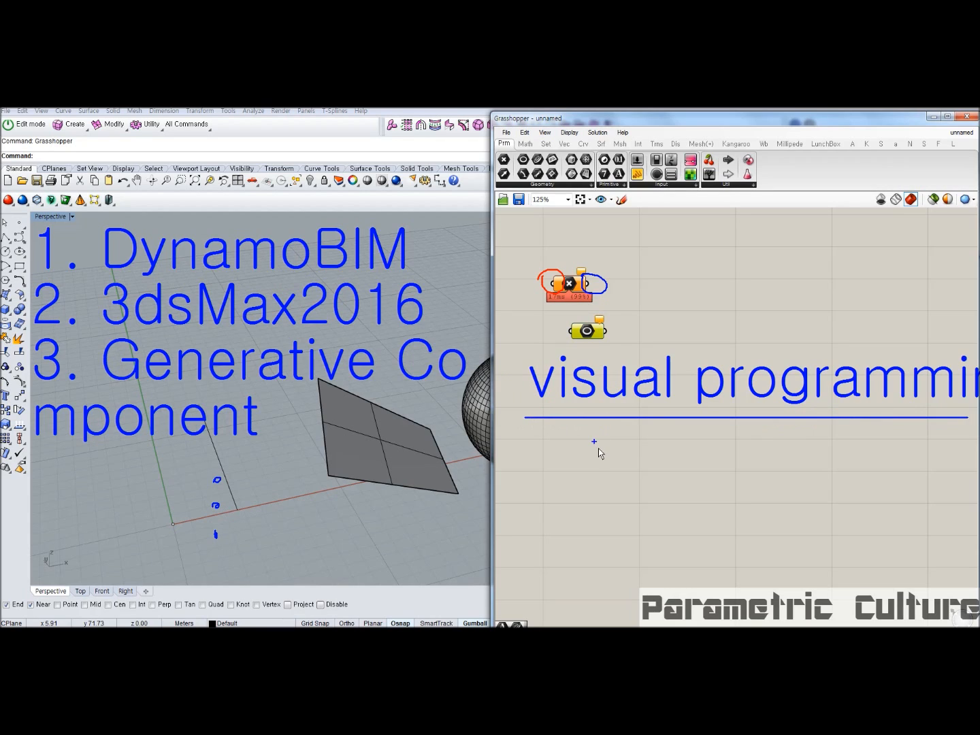
{"action": "key", "text": "t"}
{"action": "type", "text": "Ruled"}
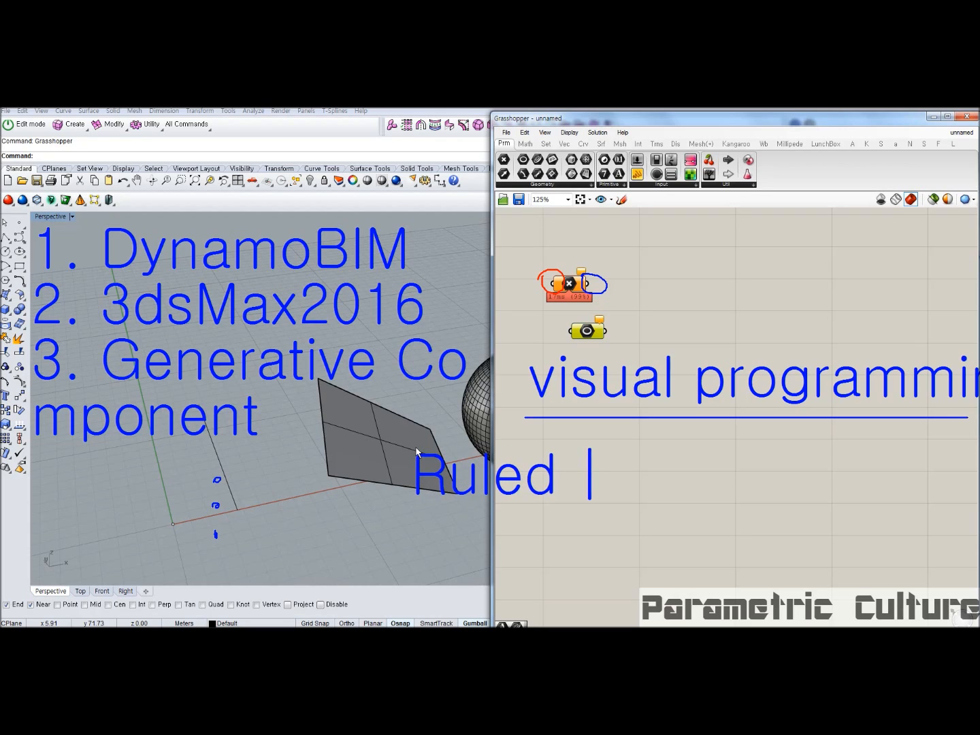
{"action": "type", "text": "based "}
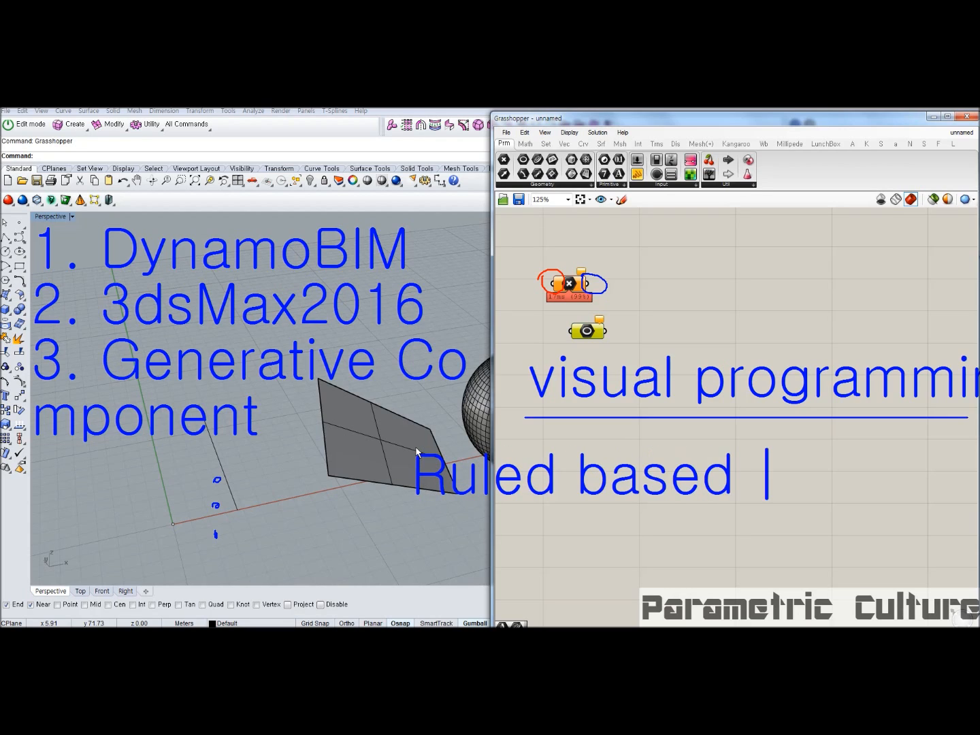
{"action": "type", "text": "d"}
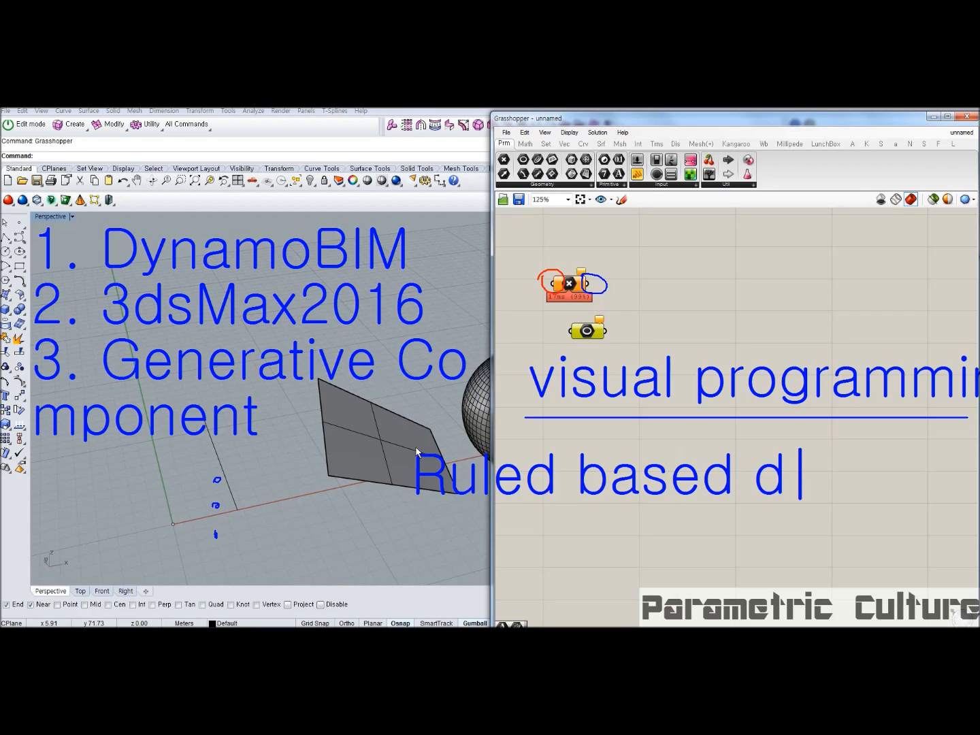
{"action": "type", "text": "esign"}
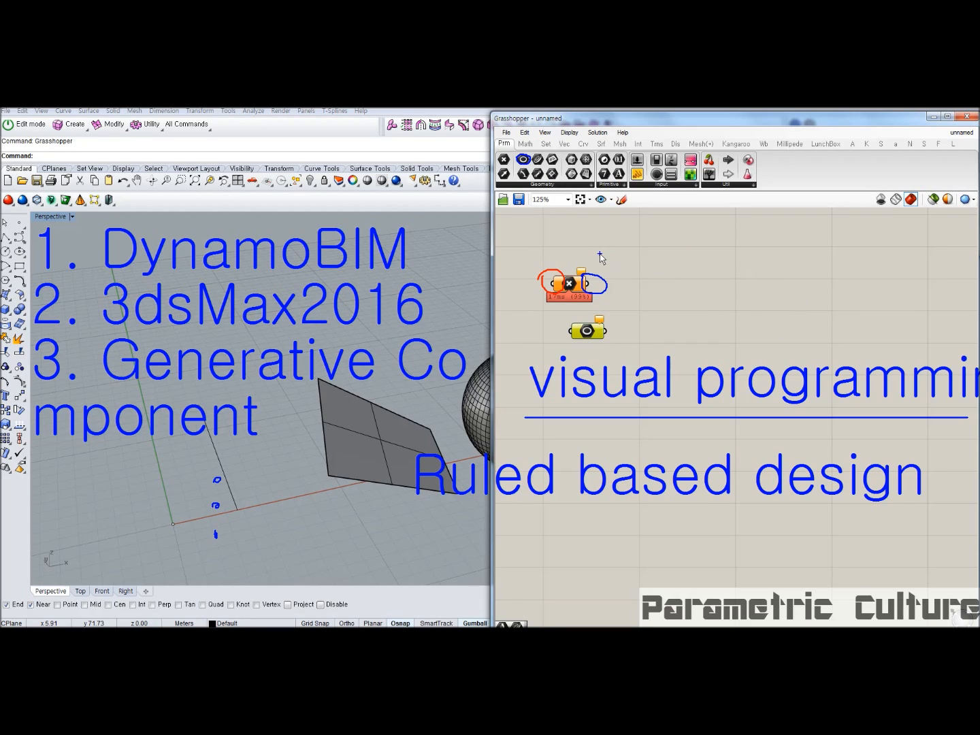
Add a Line component beside the Point parameter, and wire the Point parameter and a duplicate of it into inputs A and B
{"action": "left_click_drag", "start_coordinate": [565, 286], "coordinate": [539, 257]}
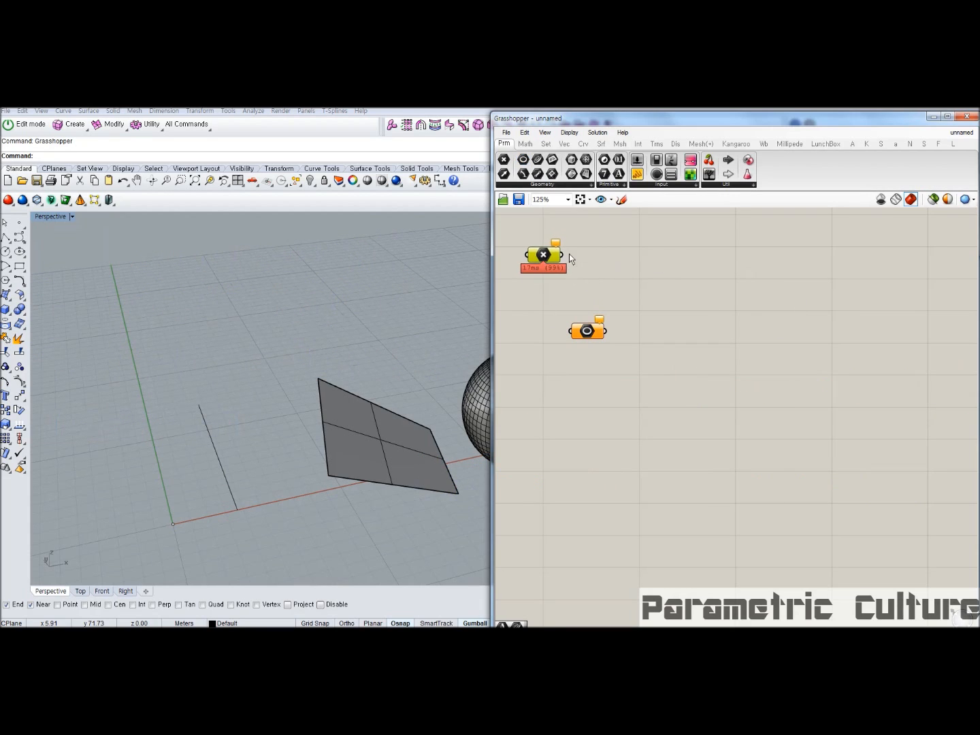
{"action": "double_click", "coordinate": [618, 245]}
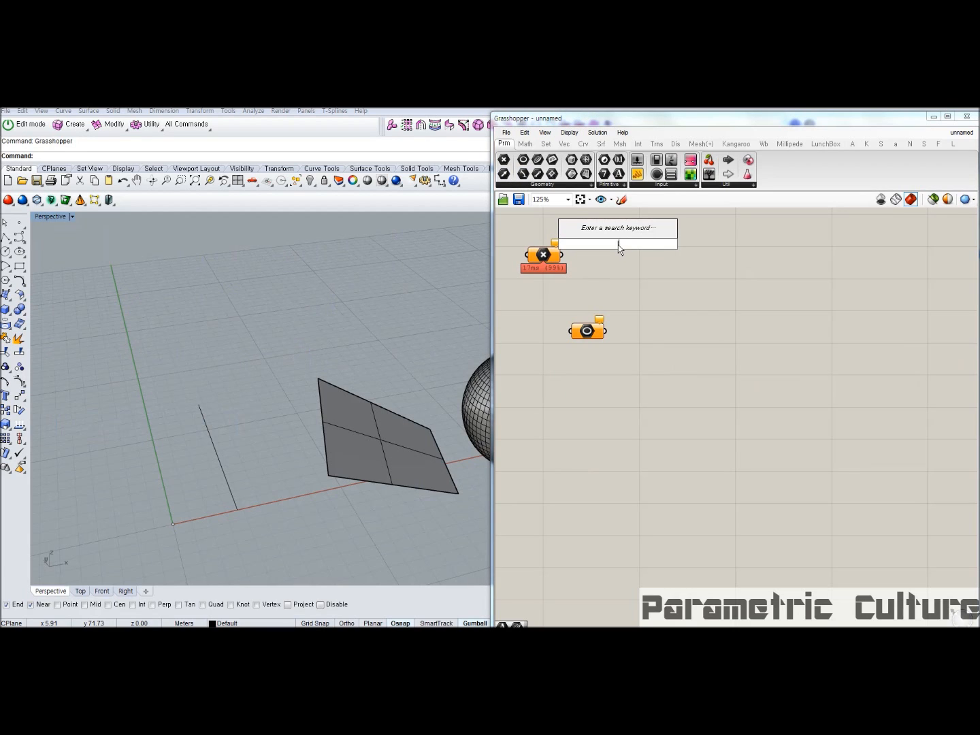
{"action": "type", "text": "line"}
{"action": "key", "text": "Return"}
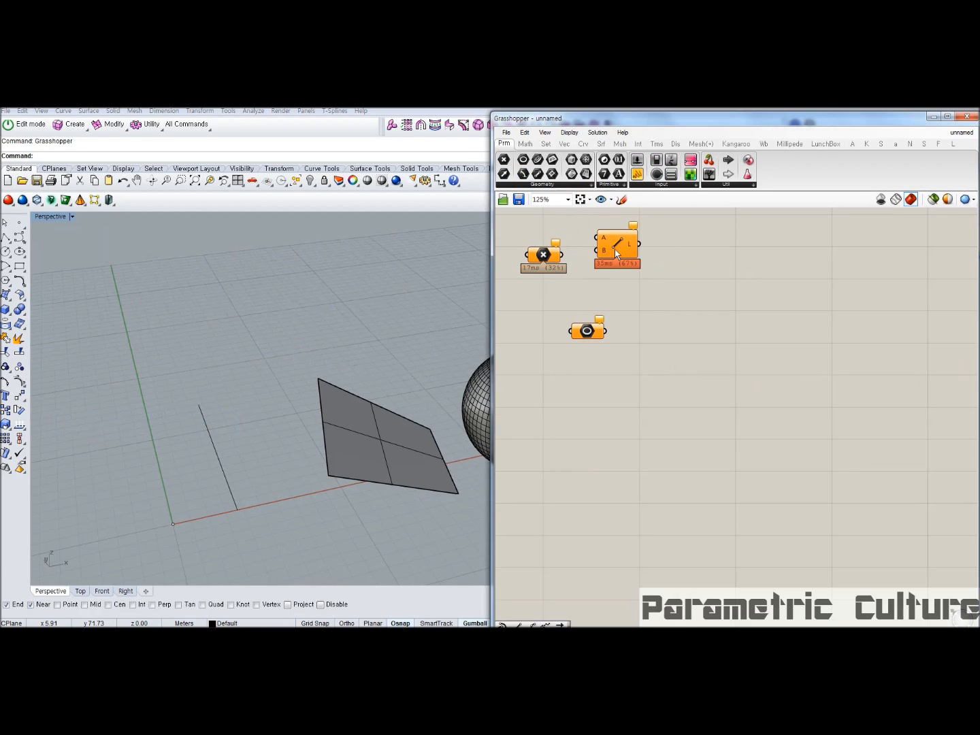
{"action": "left_click_drag", "start_coordinate": [544, 255], "coordinate": [652, 262], "text": "alt"}
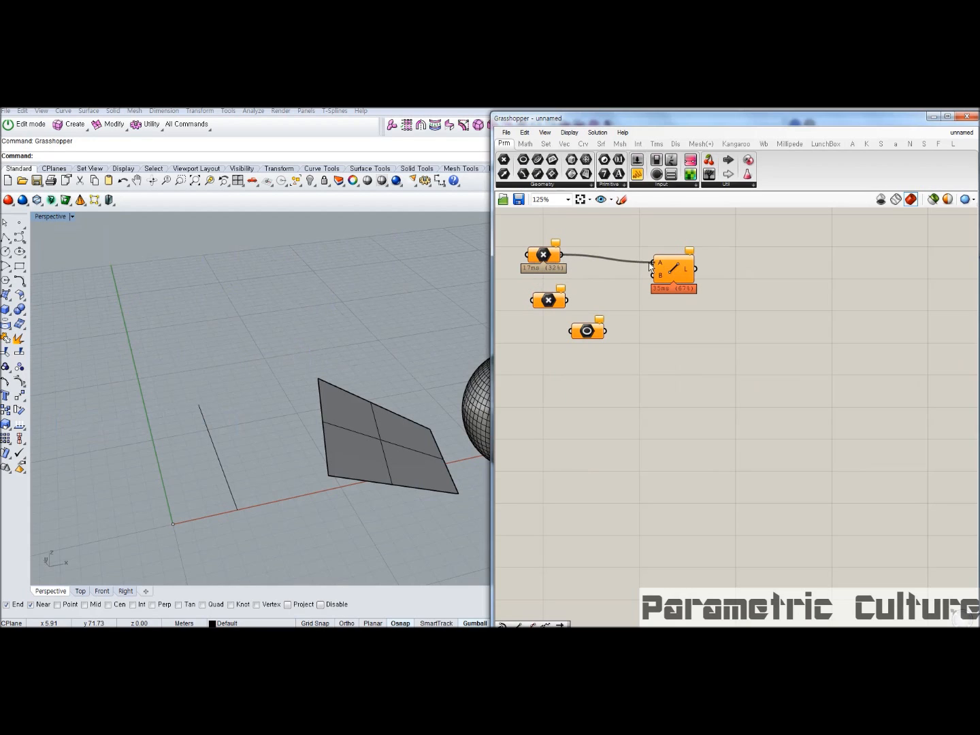
{"action": "left_click_drag", "start_coordinate": [567, 299], "coordinate": [648, 266]}
Add a Divide Curve component fed by the Line component's output, and move the Circle parameter farther down the canvas
{"action": "double_click", "coordinate": [718, 291]}
{"action": "type", "text": "div"}
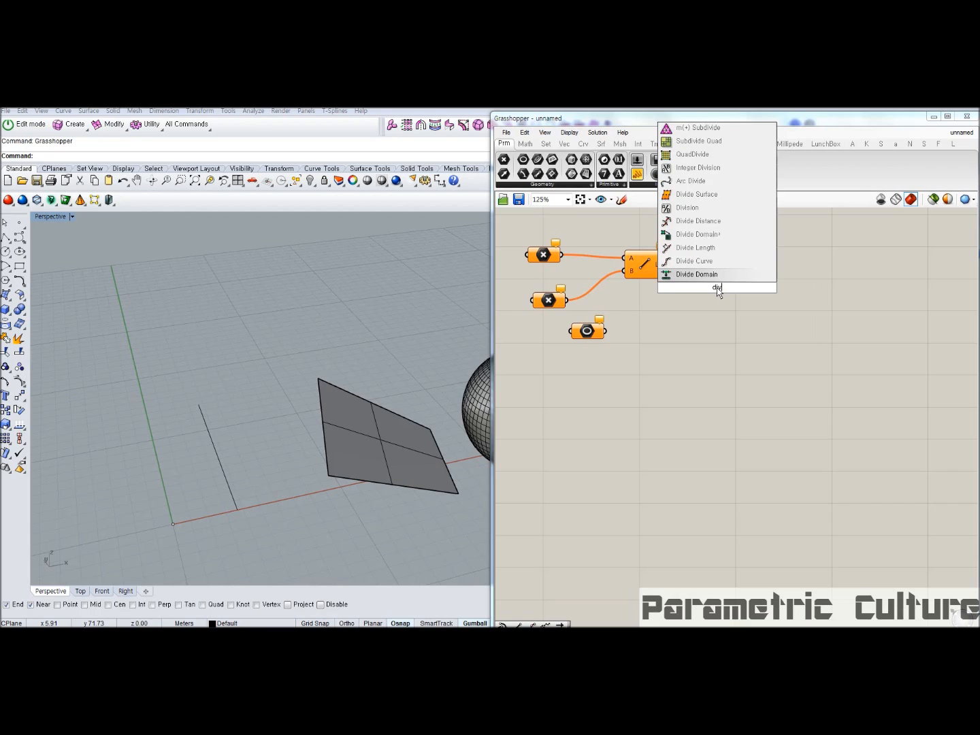
{"action": "key", "text": "Up"}
{"action": "key", "text": "Return"}
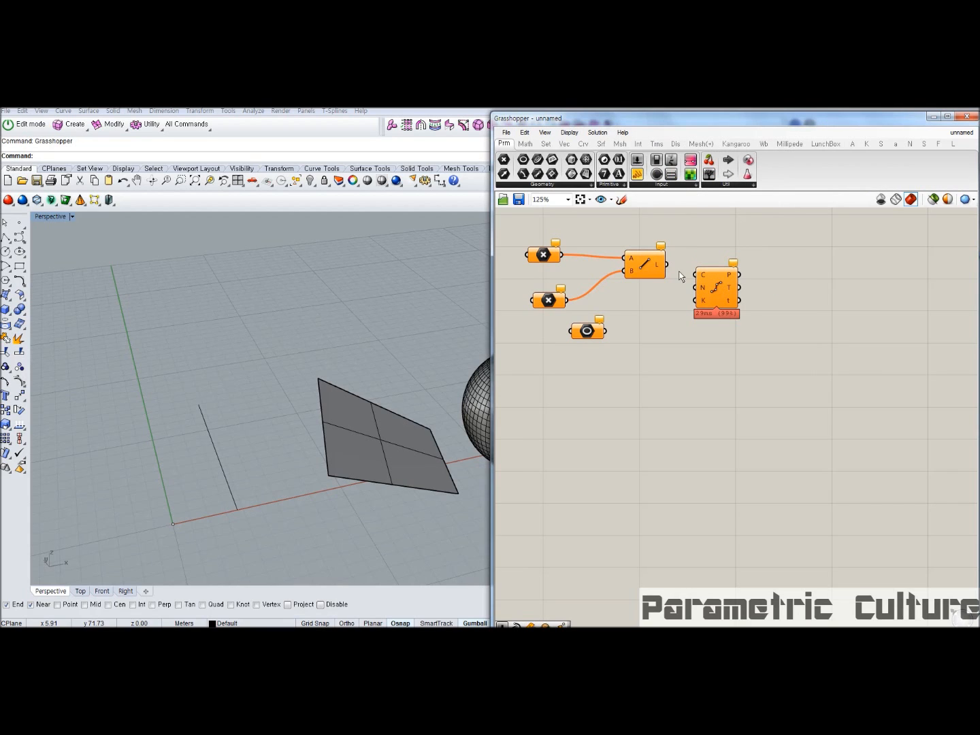
{"action": "left_click_drag", "start_coordinate": [659, 264], "coordinate": [759, 278]}
{"action": "left_click_drag", "start_coordinate": [592, 333], "coordinate": [714, 393]}
Add a number slider from the value 10 and wire it into the N input of Divide Curve
{"action": "double_click", "coordinate": [689, 312]}
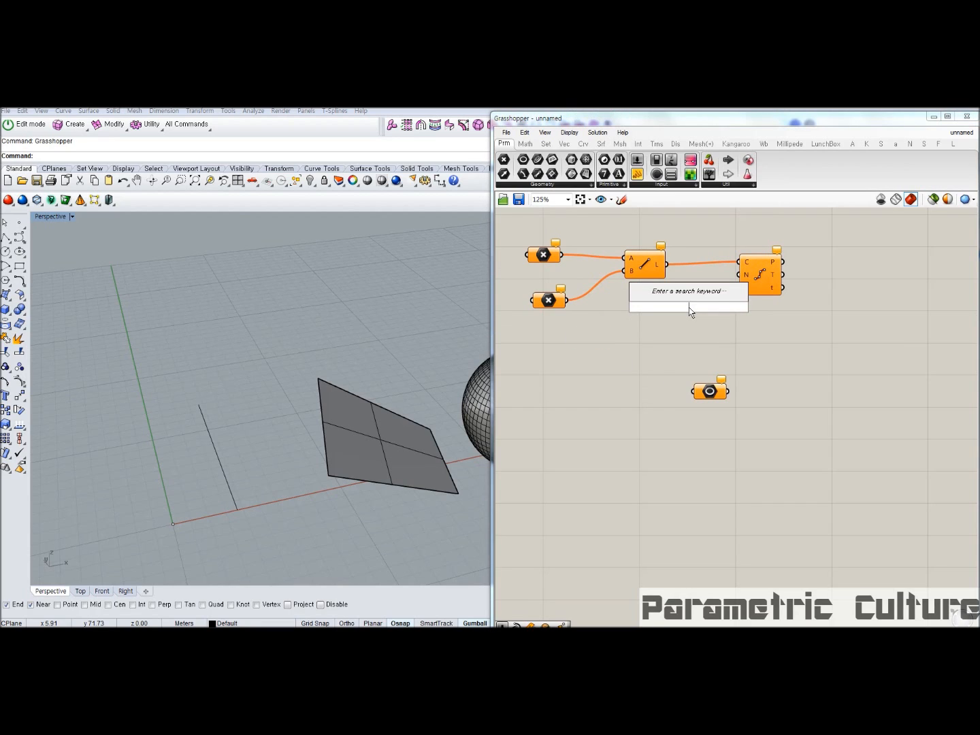
{"action": "type", "text": "10"}
{"action": "key", "text": "Return"}
{"action": "left_click_drag", "start_coordinate": [744, 308], "coordinate": [810, 275]}
{"action": "left_click_drag", "start_coordinate": [729, 307], "coordinate": [697, 308]}
Set the Count slider to 5 and shift the Line component slightly toward Divide Curve
{"action": "right_click_drag", "start_coordinate": [756, 327], "coordinate": [649, 344]}
{"action": "right_click_drag", "start_coordinate": [744, 291], "coordinate": [851, 300]}
{"action": "left_click_drag", "start_coordinate": [692, 333], "coordinate": [646, 335]}
{"action": "left_click_drag", "start_coordinate": [638, 283], "coordinate": [641, 289]}
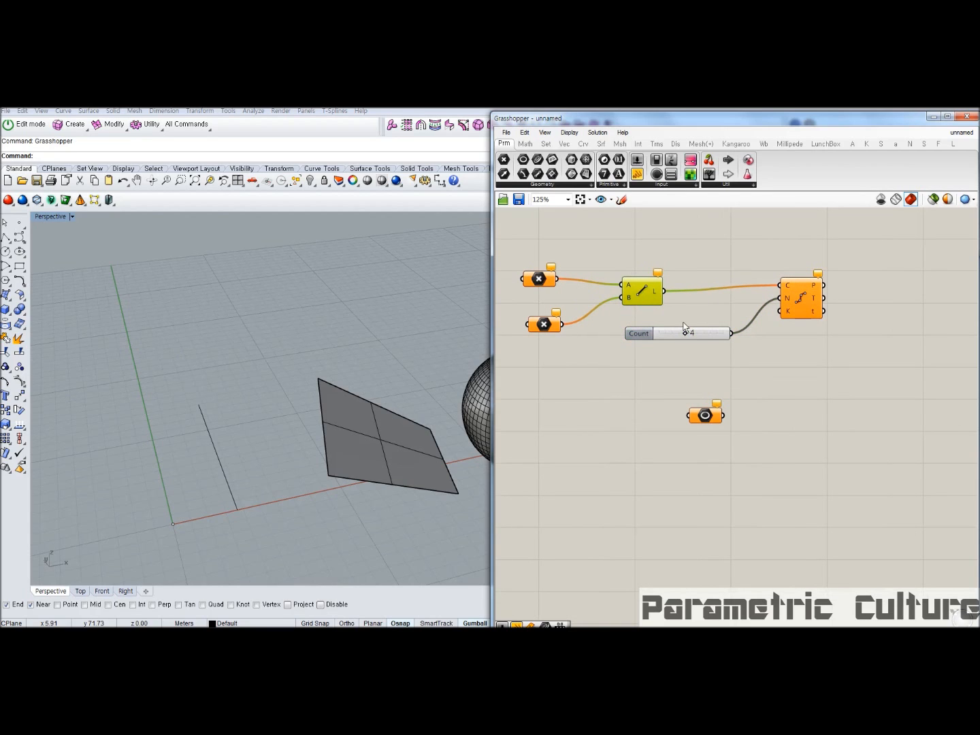
{"action": "left_click_drag", "start_coordinate": [699, 334], "coordinate": [691, 334]}
{"action": "left_click_drag", "start_coordinate": [644, 291], "coordinate": [655, 291]}
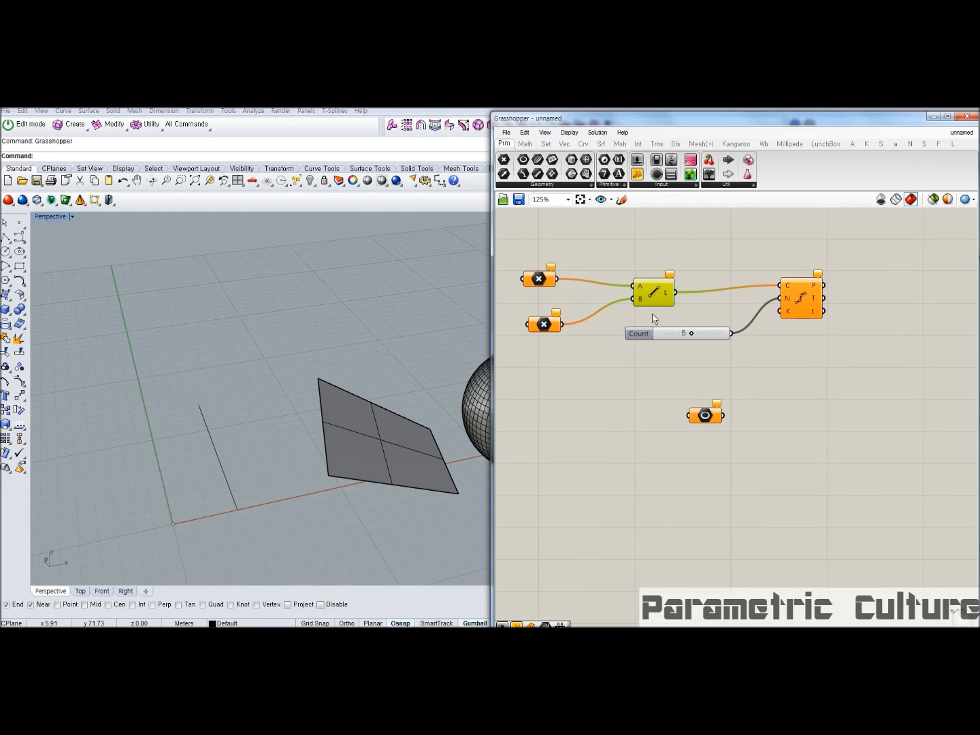
{"action": "left_click", "coordinate": [707, 415]}
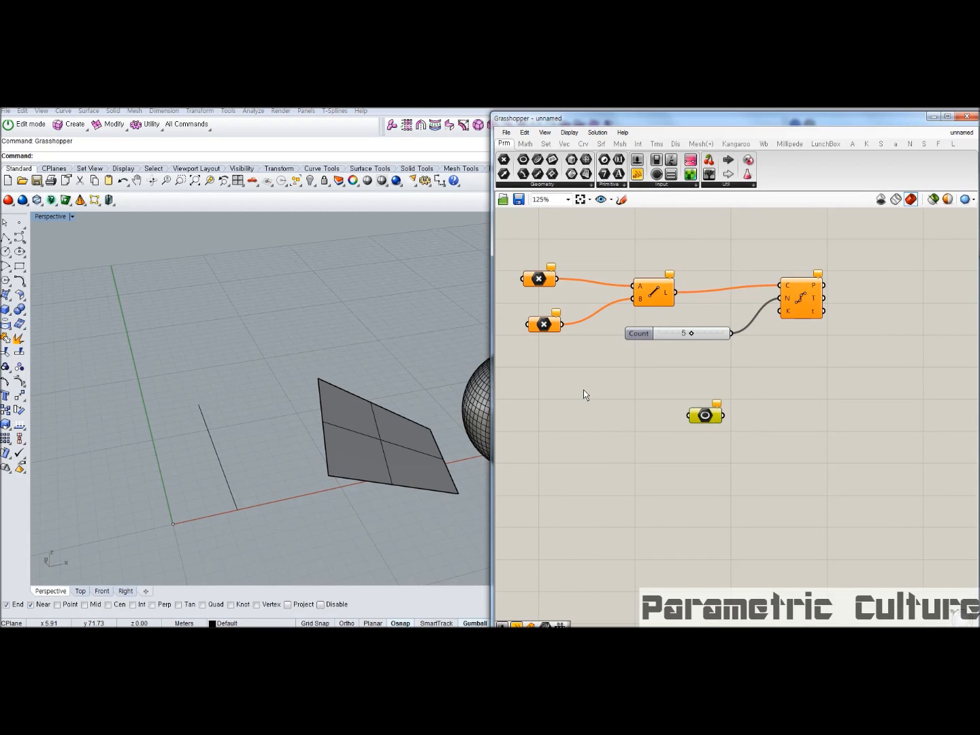
{"action": "mouse_move", "coordinate": [591, 366]}
{"action": "left_mouse_down"}
{"action": "mouse_move", "coordinate": [557, 384]}
{"action": "mouse_move", "coordinate": [590, 402]}
{"action": "mouse_move", "coordinate": [579, 456]}
{"action": "mouse_move", "coordinate": [608, 432]}
{"action": "mouse_move", "coordinate": [577, 465]}
{"action": "mouse_move", "coordinate": [616, 443]}
{"action": "mouse_move", "coordinate": [566, 460]}
{"action": "mouse_move", "coordinate": [599, 505]}
{"action": "mouse_move", "coordinate": [592, 567]}
{"action": "mouse_move", "coordinate": [606, 570]}
{"action": "left_mouse_up"}
{"action": "left_click", "coordinate": [604, 568]}
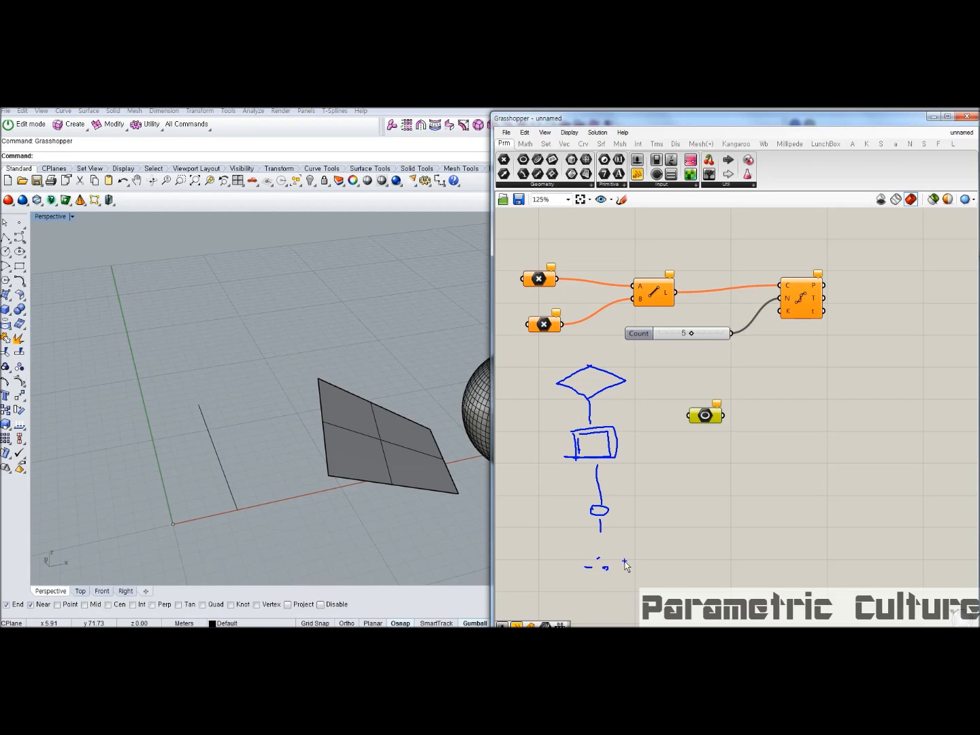
{"action": "mouse_move", "coordinate": [662, 572]}
{"action": "left_mouse_down"}
{"action": "mouse_move", "coordinate": [697, 456]}
{"action": "mouse_move", "coordinate": [625, 376]}
{"action": "mouse_move", "coordinate": [638, 383]}
{"action": "mouse_move", "coordinate": [560, 383]}
{"action": "mouse_move", "coordinate": [584, 575]}
{"action": "mouse_move", "coordinate": [608, 573]}
{"action": "left_mouse_up"}
{"action": "mouse_move", "coordinate": [614, 508]}
{"action": "left_mouse_down"}
{"action": "mouse_move", "coordinate": [646, 507]}
{"action": "mouse_move", "coordinate": [633, 444]}
{"action": "mouse_move", "coordinate": [615, 444]}
{"action": "mouse_move", "coordinate": [620, 460]}
{"action": "mouse_move", "coordinate": [557, 450]}
{"action": "mouse_move", "coordinate": [558, 532]}
{"action": "mouse_move", "coordinate": [589, 554]}
{"action": "left_mouse_up"}
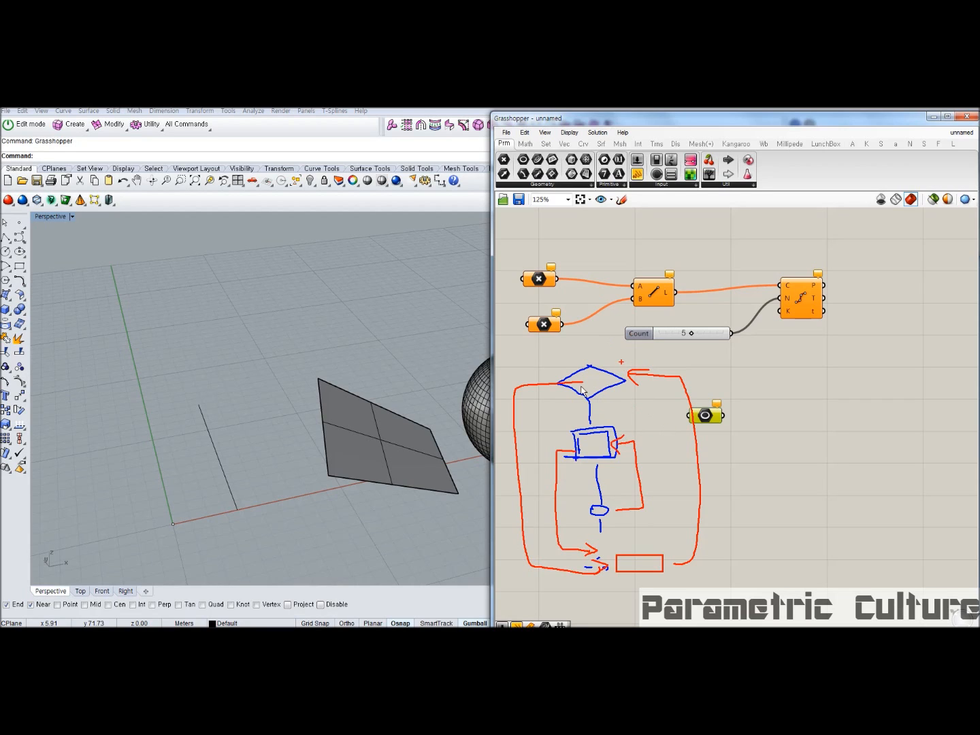
{"action": "key", "text": "Escape"}
Delete every component from the Grasshopper canvas
{"action": "key", "text": "ctrl+a"}
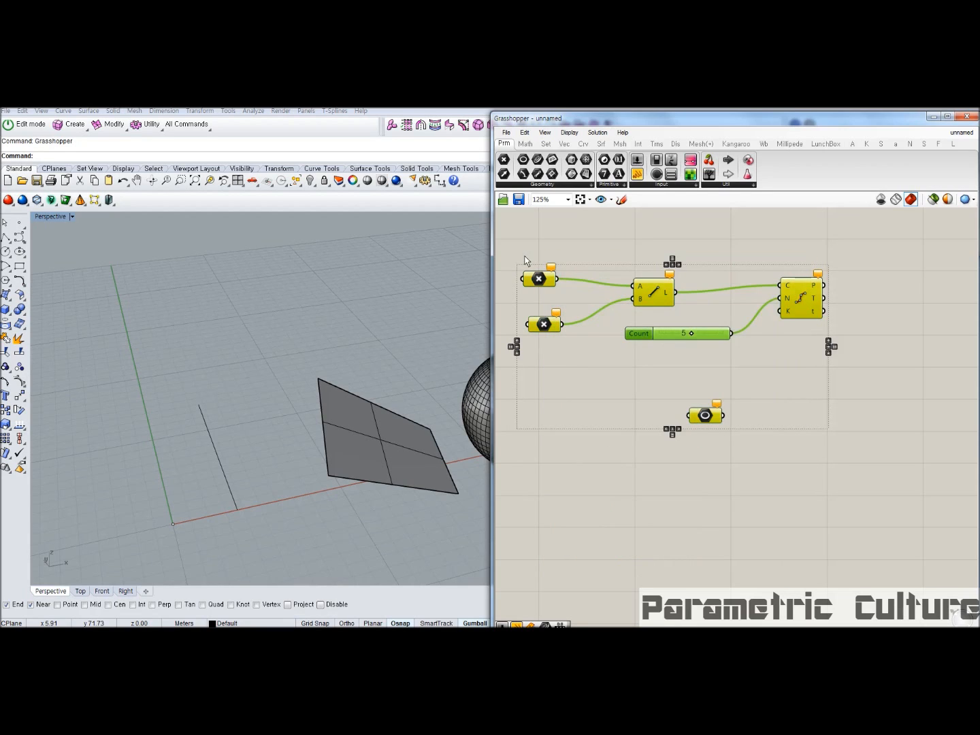
{"action": "key", "text": "Delete"}
{"action": "scroll", "coordinate": [559, 279], "scroll_direction": "down", "scroll_amount": 3}
{"action": "scroll", "coordinate": [555, 281], "scroll_direction": "down", "scroll_amount": 3}
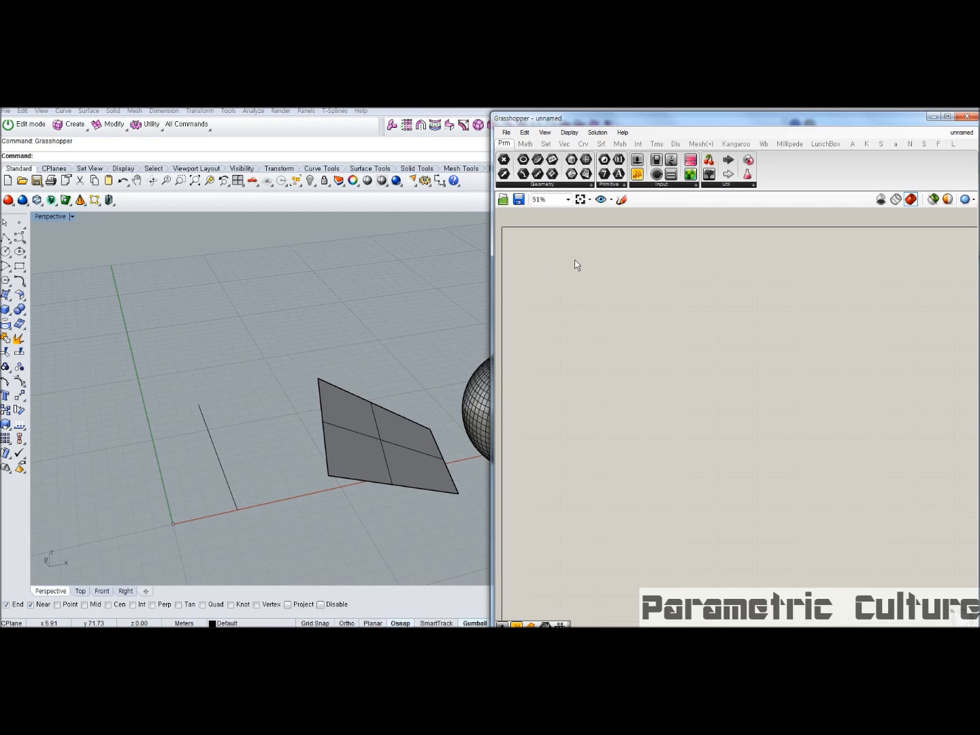
{"action": "scroll", "coordinate": [572, 268], "scroll_direction": "up", "scroll_amount": 6}
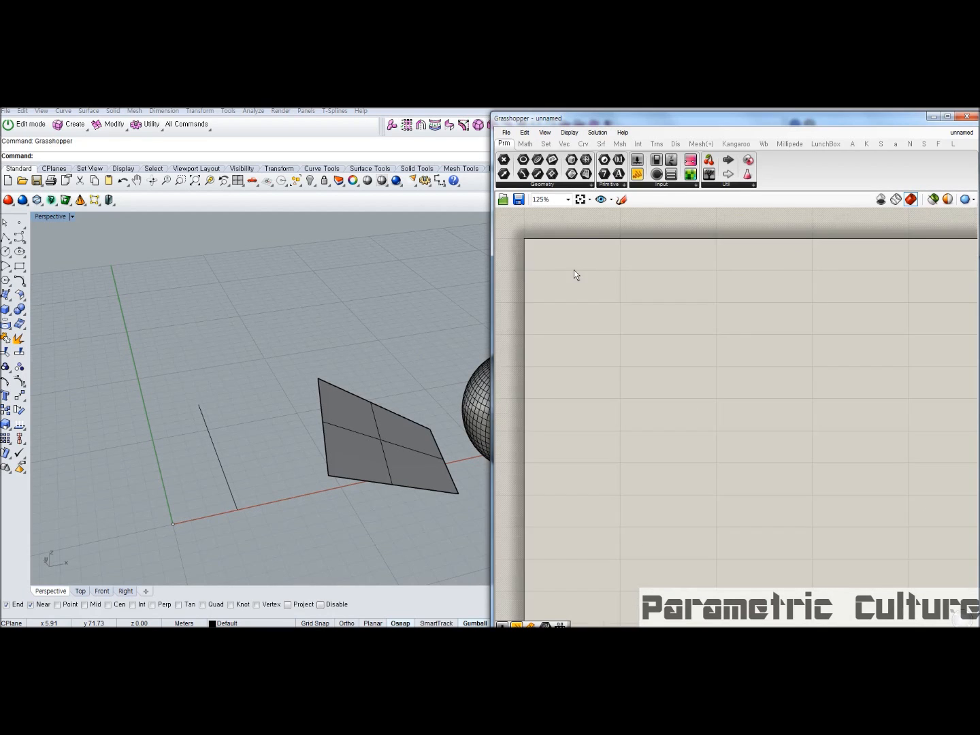
{"action": "scroll", "coordinate": [579, 272], "scroll_direction": "down", "scroll_amount": 2}
{"action": "scroll", "coordinate": [579, 272], "scroll_direction": "up", "scroll_amount": 4}
{"action": "scroll", "coordinate": [578, 271], "scroll_direction": "down", "scroll_amount": 10}
{"action": "scroll", "coordinate": [579, 273], "scroll_direction": "up", "scroll_amount": 8}
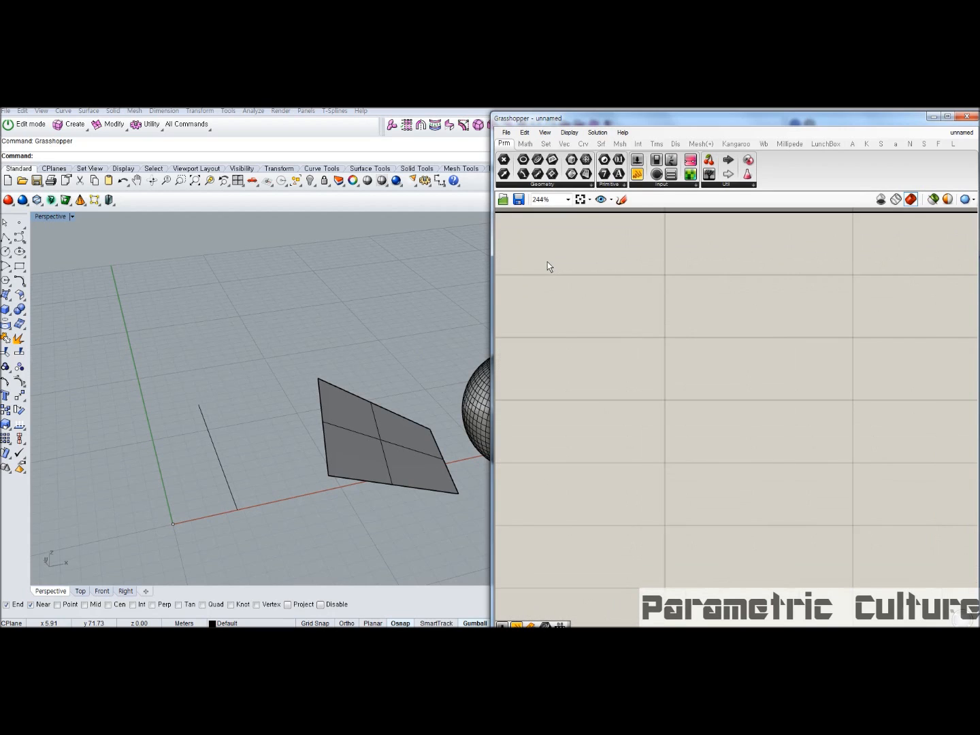
{"action": "scroll", "coordinate": [550, 267], "scroll_direction": "down", "scroll_amount": 4}
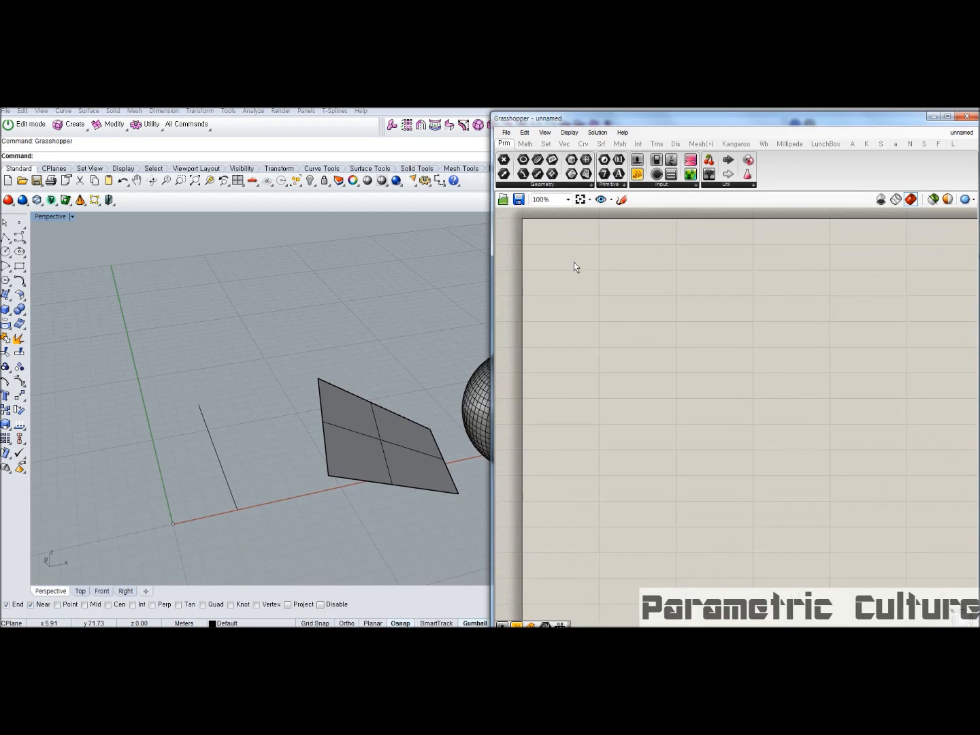
{"action": "mouse_move", "coordinate": [571, 290]}
{"action": "right_mouse_down"}
{"action": "mouse_move", "coordinate": [726, 287]}
{"action": "mouse_move", "coordinate": [567, 322]}
{"action": "mouse_move", "coordinate": [867, 299]}
{"action": "mouse_move", "coordinate": [739, 266]}
{"action": "mouse_move", "coordinate": [572, 317]}
{"action": "mouse_move", "coordinate": [756, 275]}
{"action": "mouse_move", "coordinate": [607, 303]}
{"action": "mouse_move", "coordinate": [680, 278]}
{"action": "mouse_move", "coordinate": [571, 282]}
{"action": "right_mouse_up"}
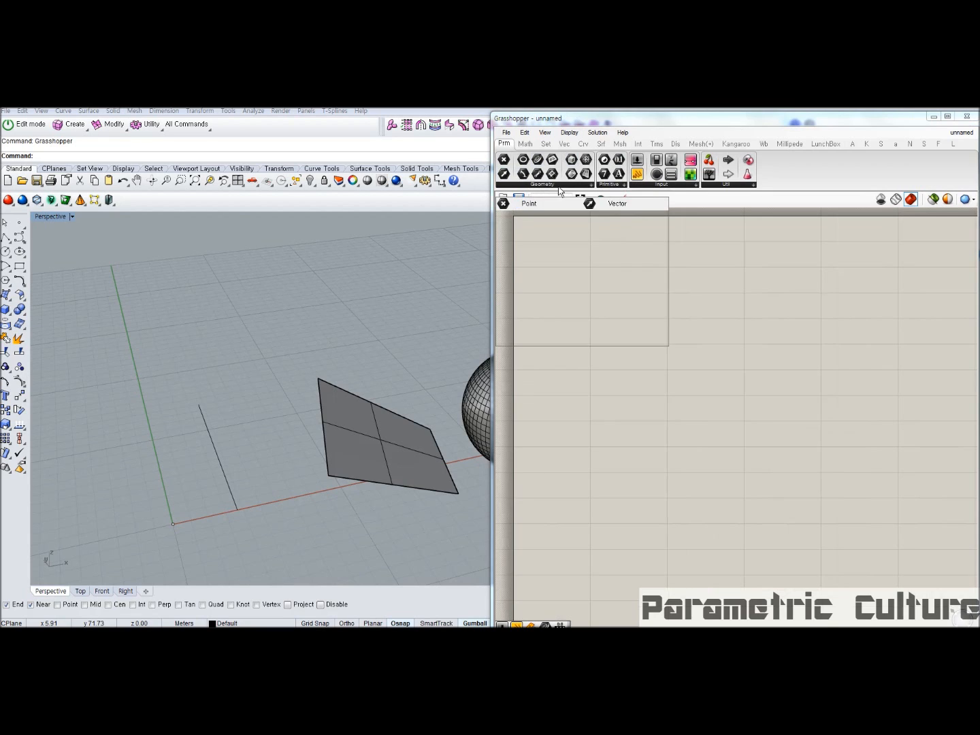
Review the geometry and input parameter groups, and place a Point parameter near the canvas's upper-left corner
{"action": "mouse_move", "coordinate": [659, 191]}
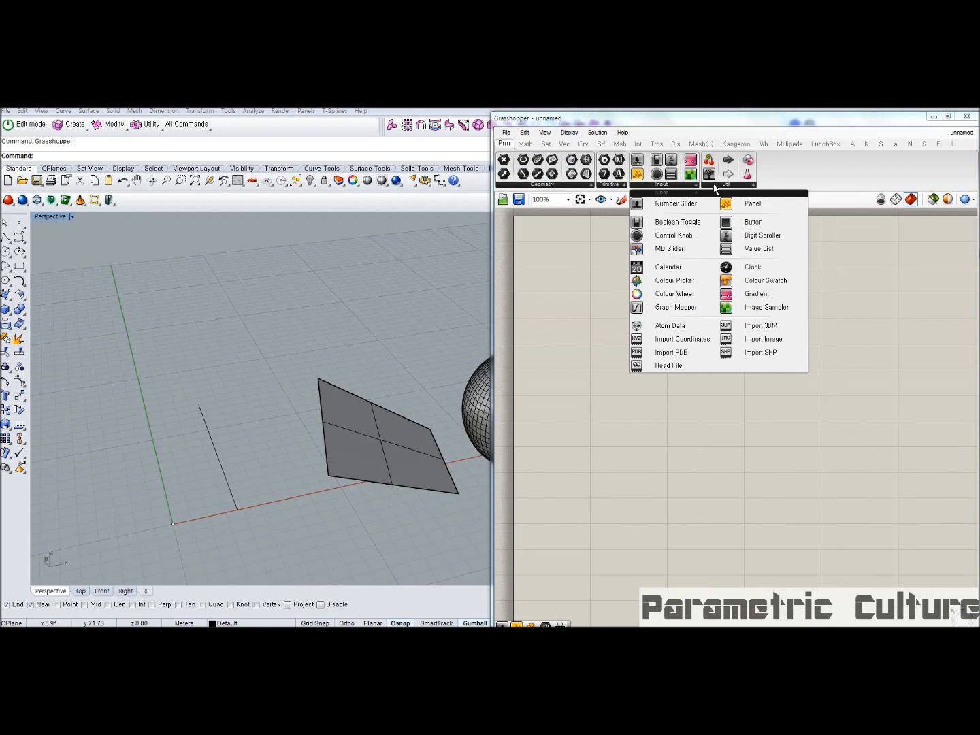
{"action": "mouse_move", "coordinate": [711, 190]}
{"action": "mouse_move", "coordinate": [542, 186]}
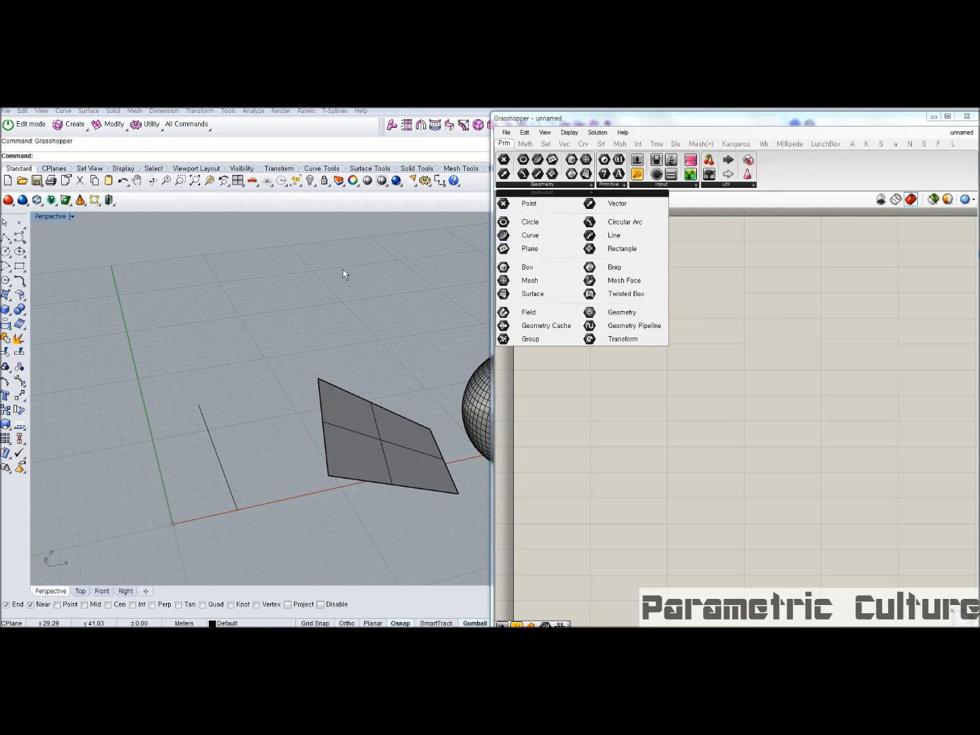
{"action": "left_click", "coordinate": [542, 206]}
{"action": "left_click", "coordinate": [547, 248]}
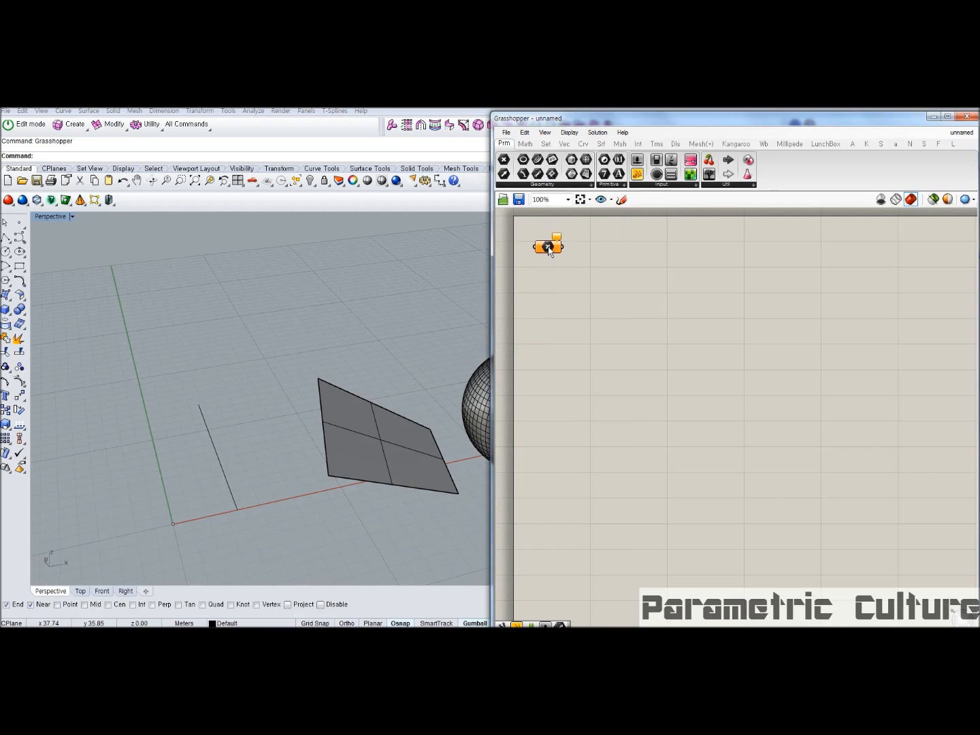
Try to reference one Rhino point in the Point parameter, and remove the parameter from the canvas
{"action": "right_click", "coordinate": [550, 246]}
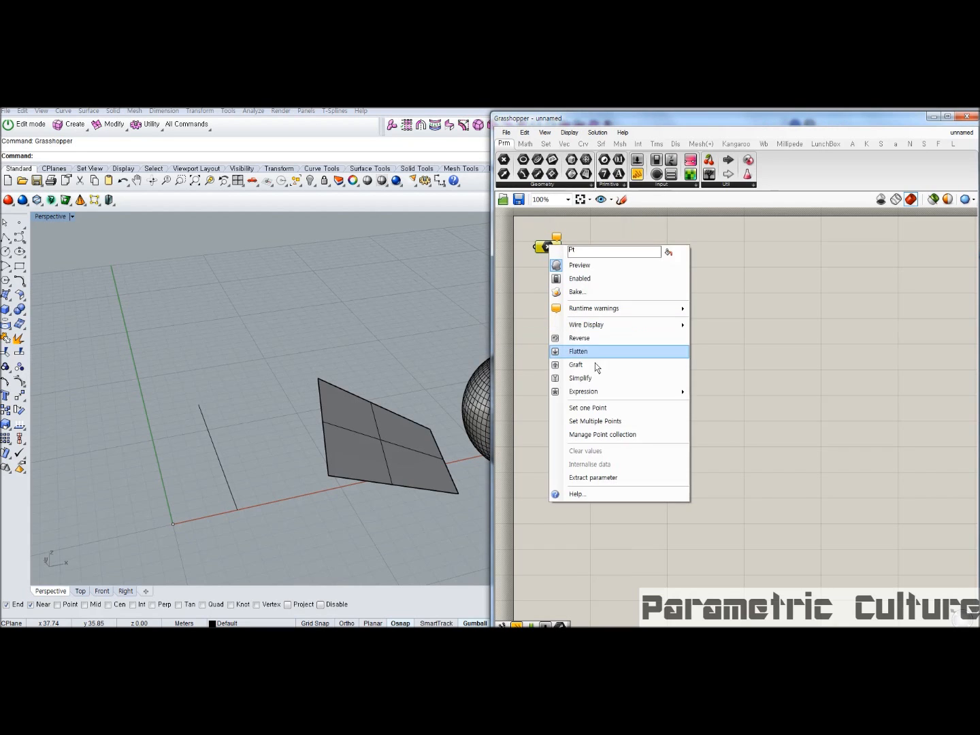
{"action": "left_click", "coordinate": [616, 408]}
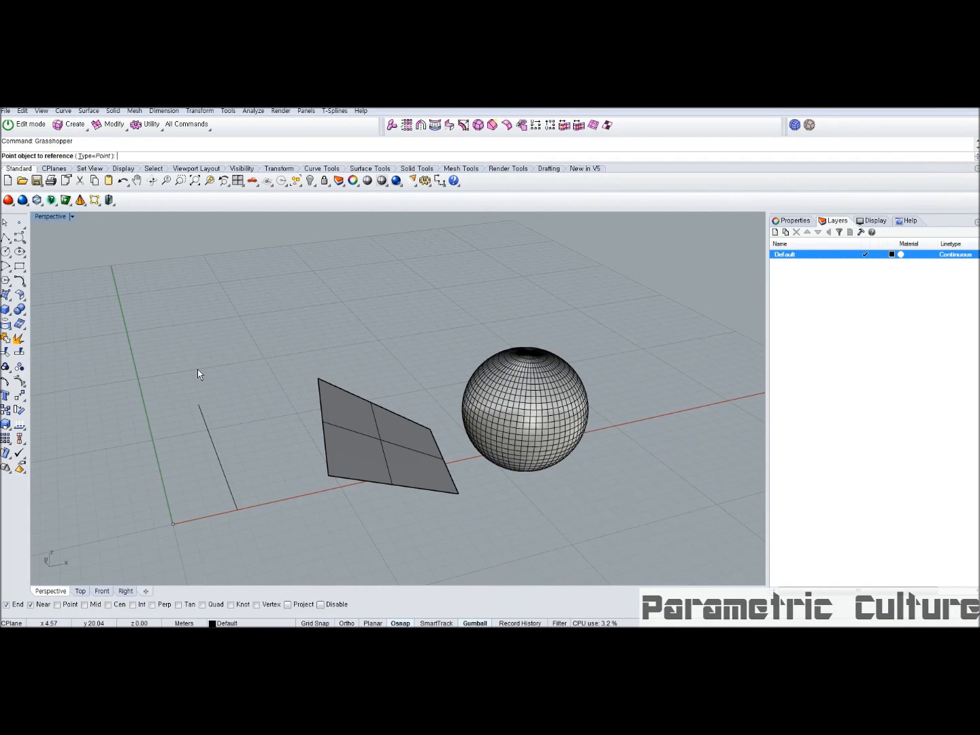
{"action": "key", "text": "Escape"}
{"action": "left_click_drag", "start_coordinate": [549, 248], "coordinate": [564, 280]}
{"action": "left_click", "coordinate": [544, 253]}
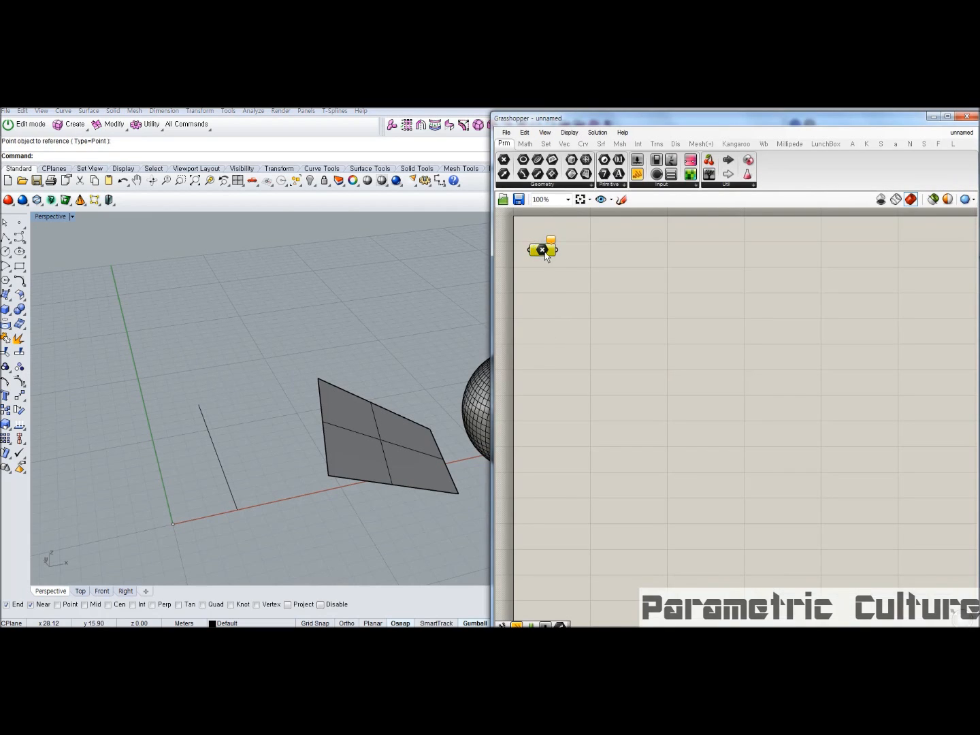
Examine the Math components, covering the Domain, Operators, Polynomials and Script groups
{"action": "left_click", "coordinate": [524, 145]}
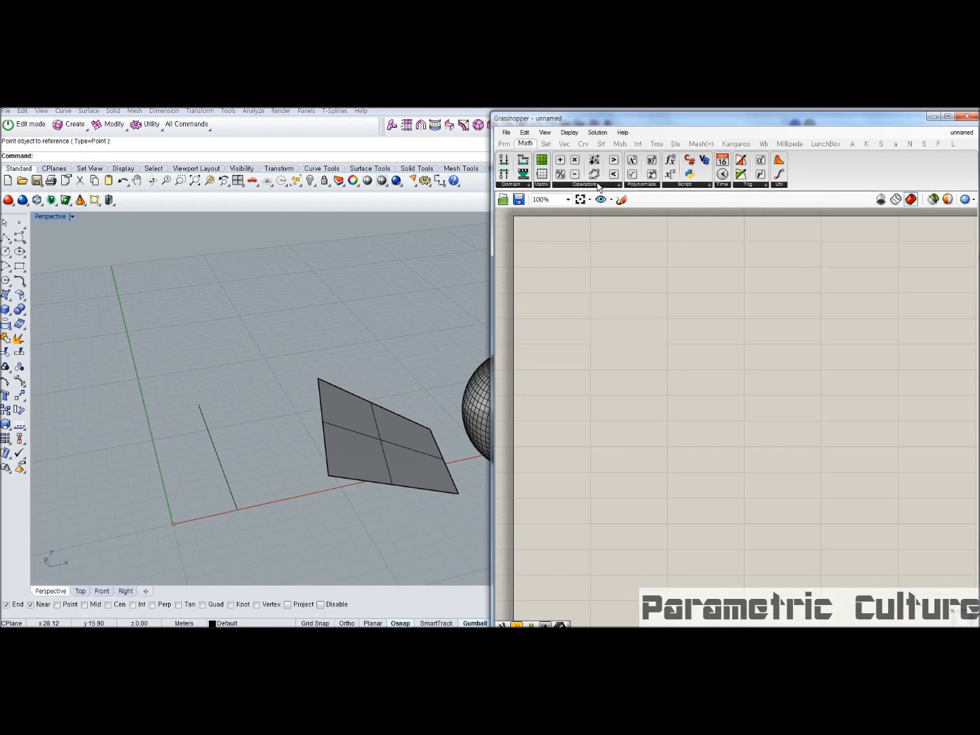
{"action": "left_click", "coordinate": [514, 186]}
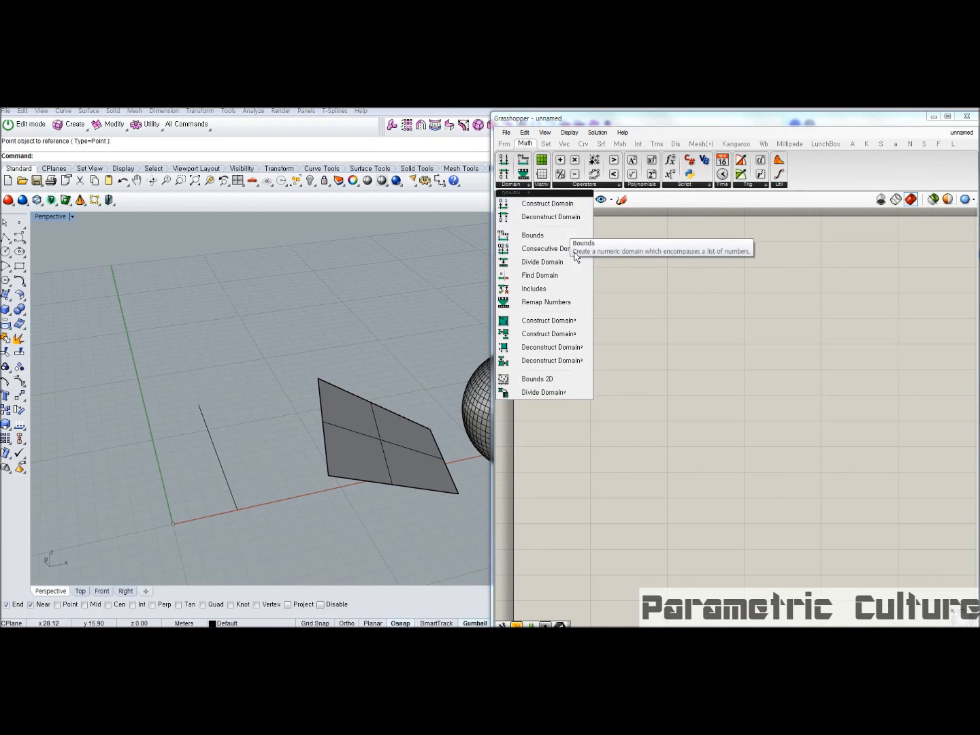
{"action": "left_click", "coordinate": [572, 185]}
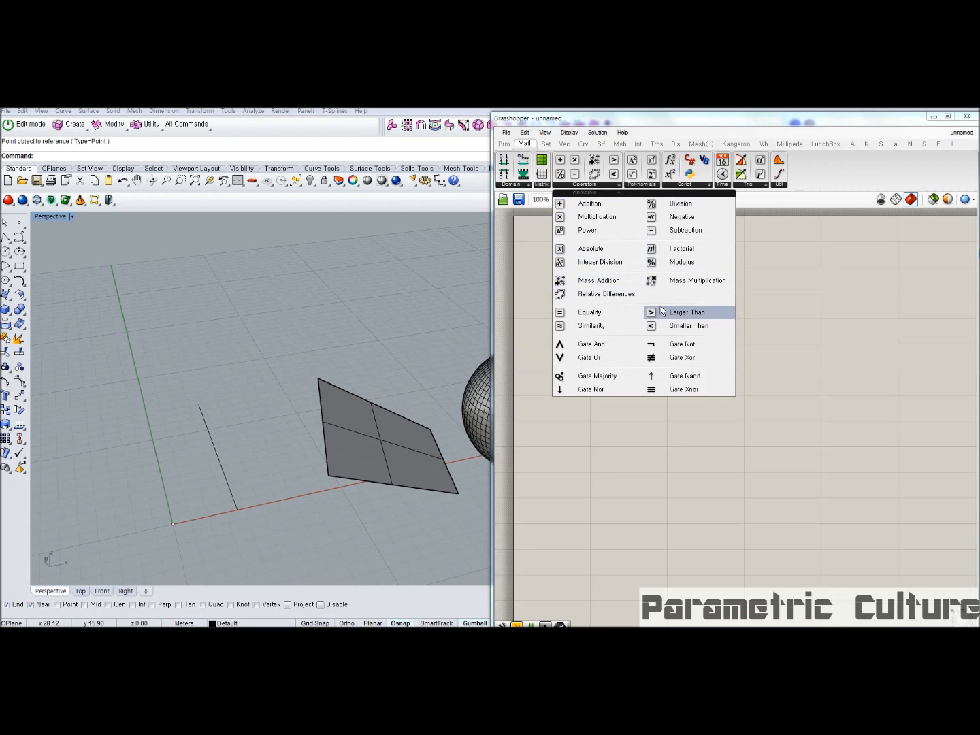
{"action": "left_click", "coordinate": [642, 185]}
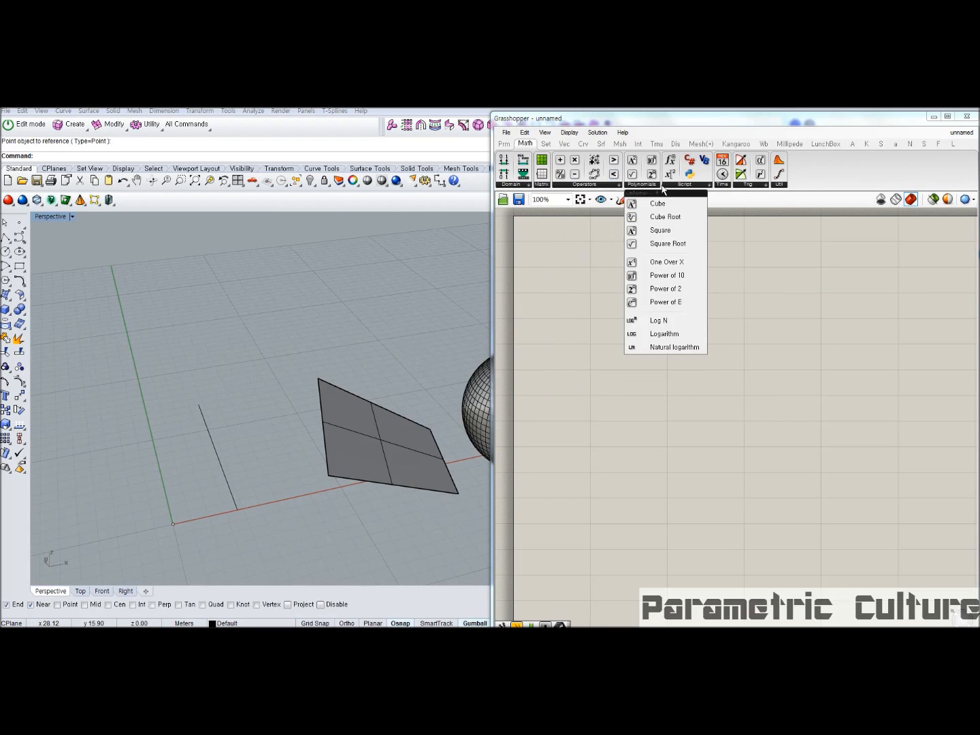
{"action": "left_click", "coordinate": [690, 186]}
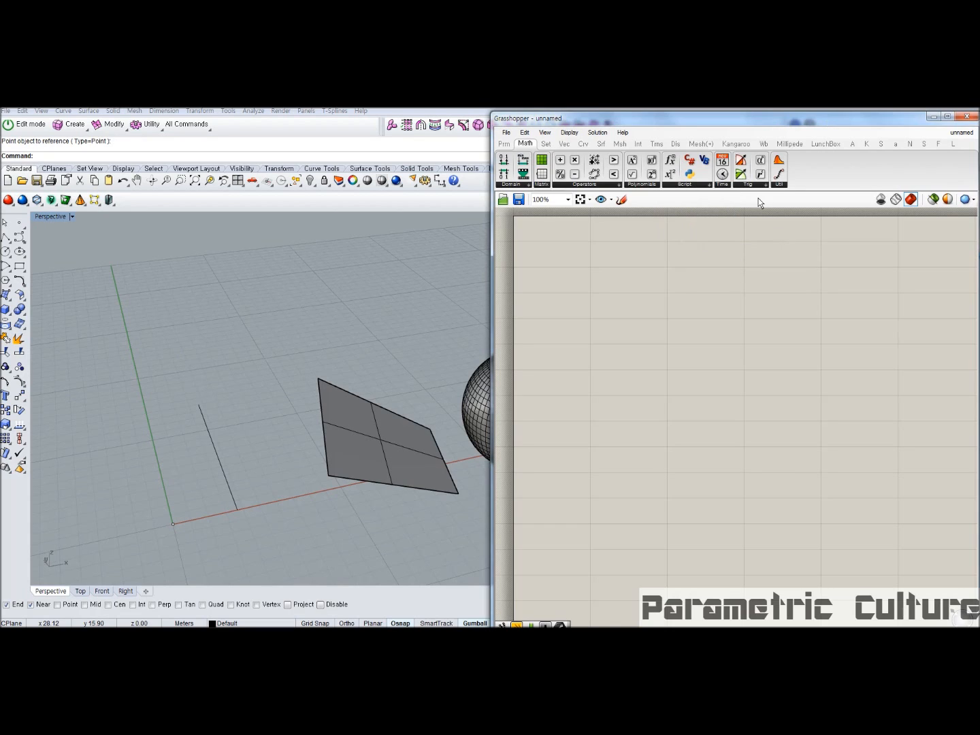
{"action": "left_click", "coordinate": [700, 188]}
Examine the Set category's List components and the Vector category's Field, Plane, Point and Vector groups
{"action": "left_click", "coordinate": [546, 145]}
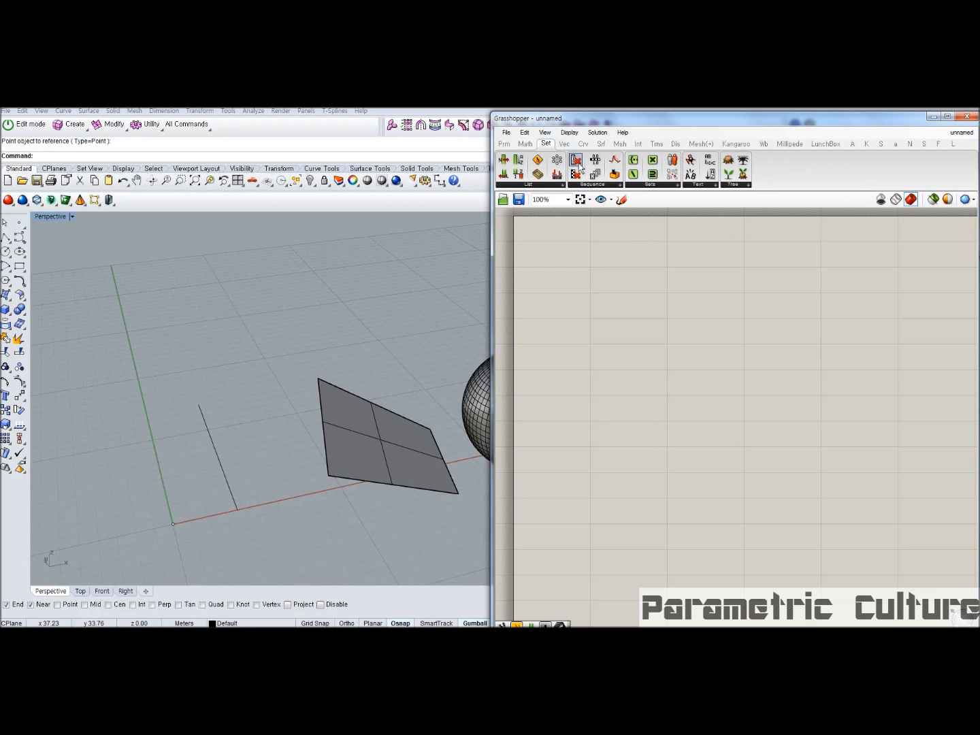
{"action": "left_click", "coordinate": [548, 185]}
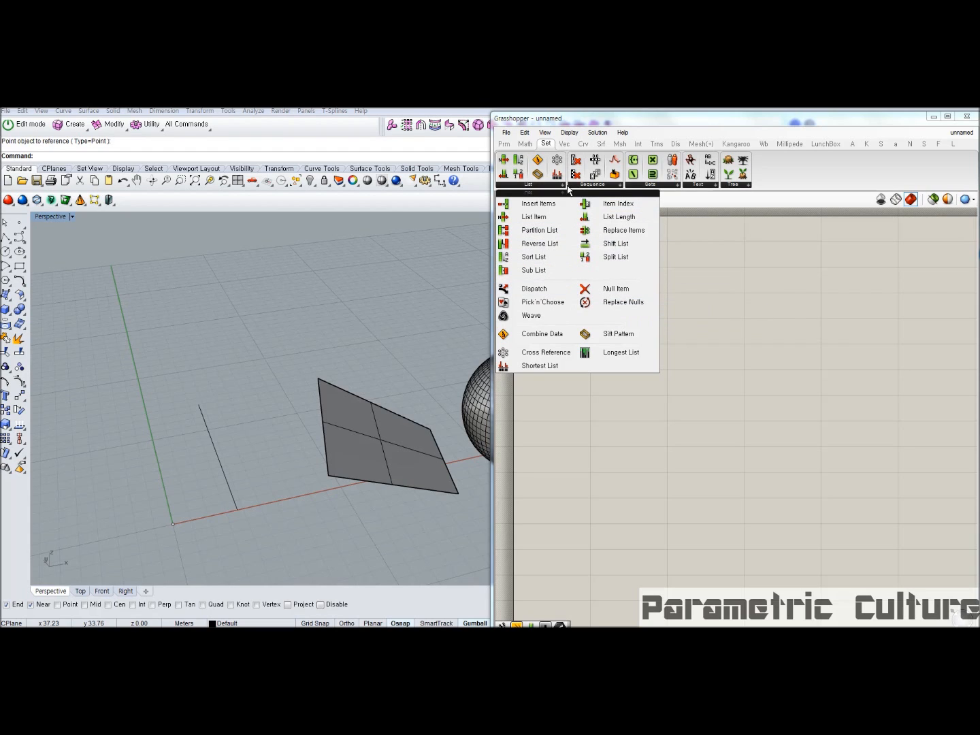
{"action": "left_click", "coordinate": [565, 144]}
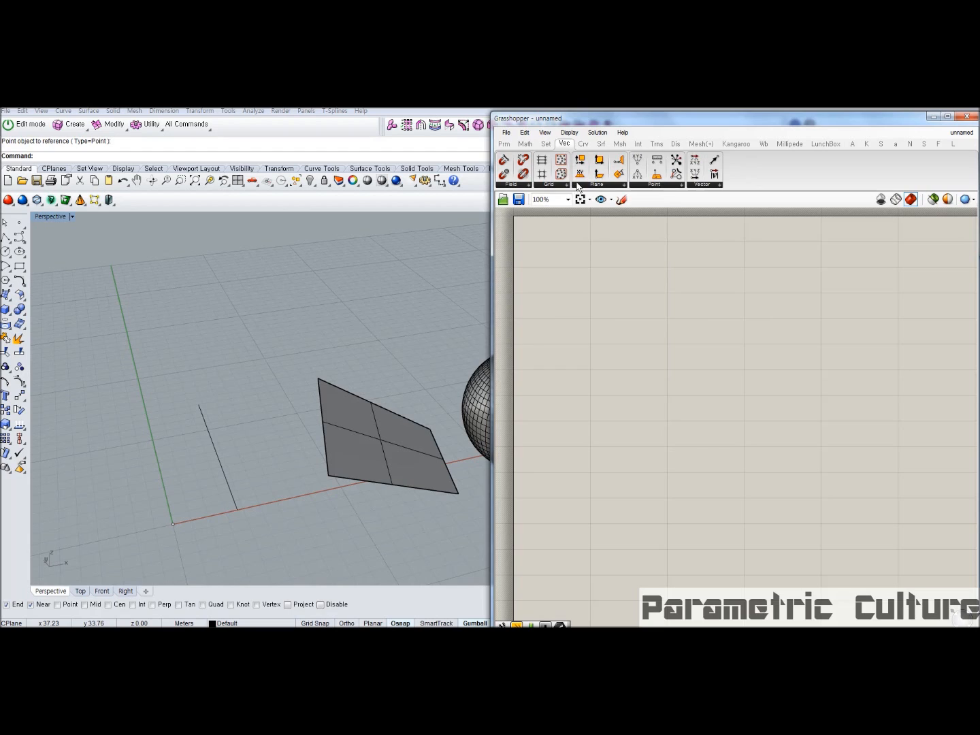
{"action": "left_click", "coordinate": [529, 187]}
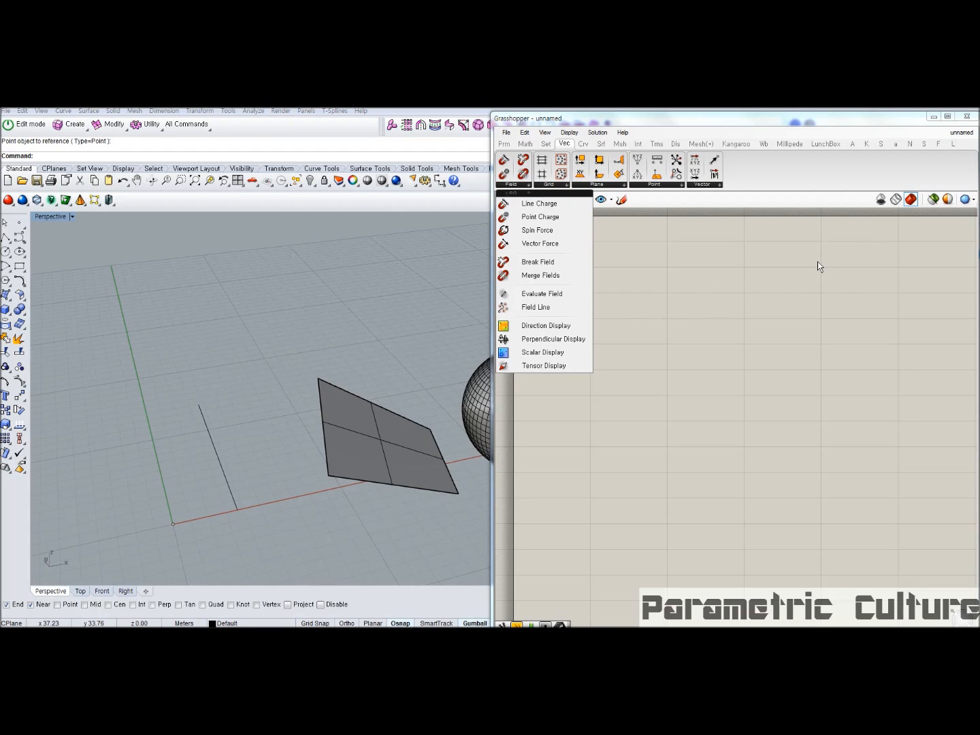
{"action": "left_click", "coordinate": [616, 186]}
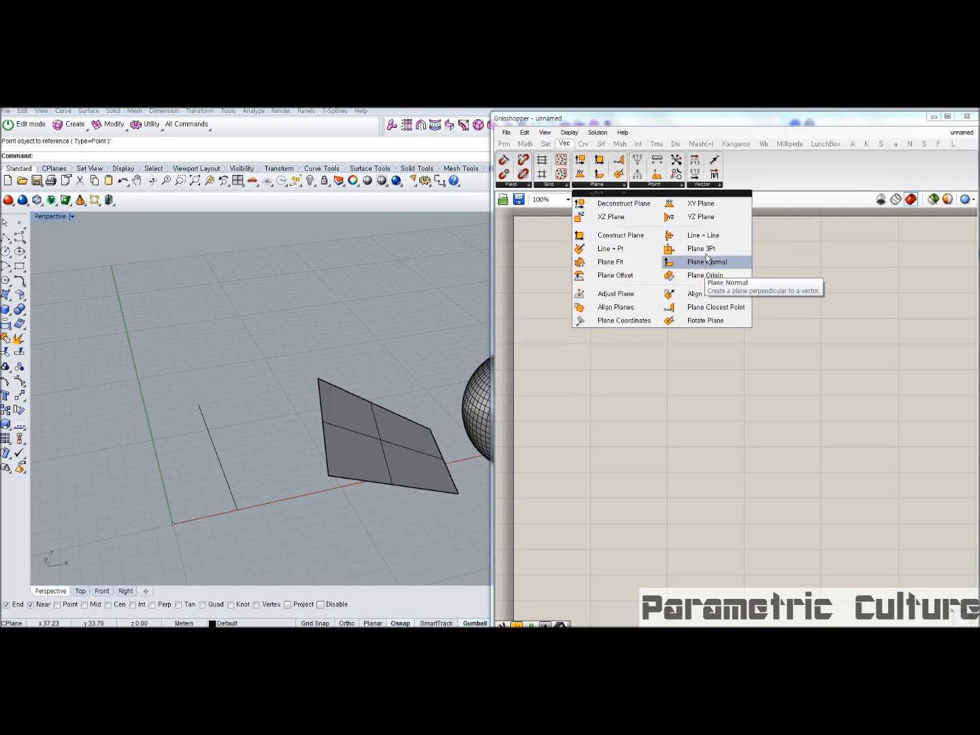
{"action": "left_click", "coordinate": [663, 185]}
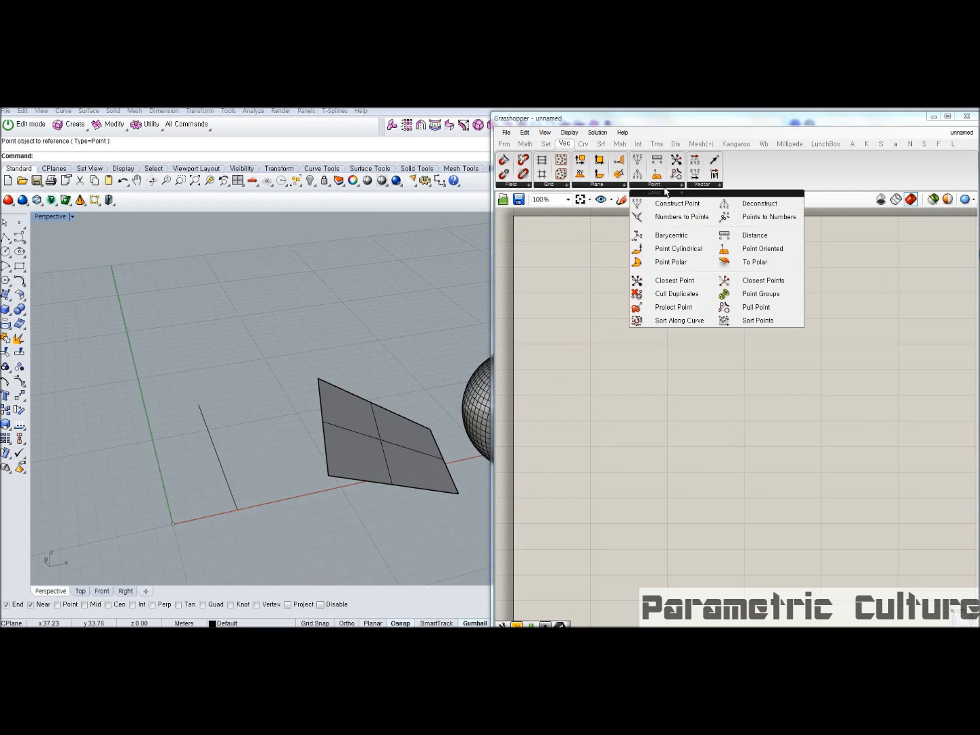
{"action": "left_click", "coordinate": [706, 186]}
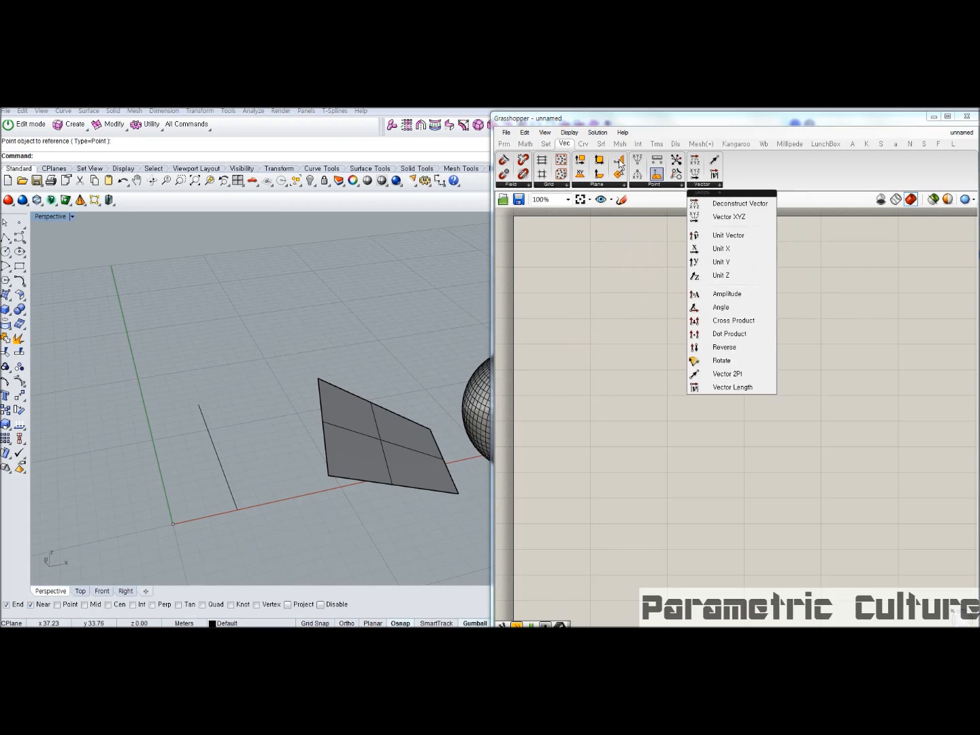
Look through the Curve, Mesh and Intersect component categories
{"action": "left_click", "coordinate": [583, 144]}
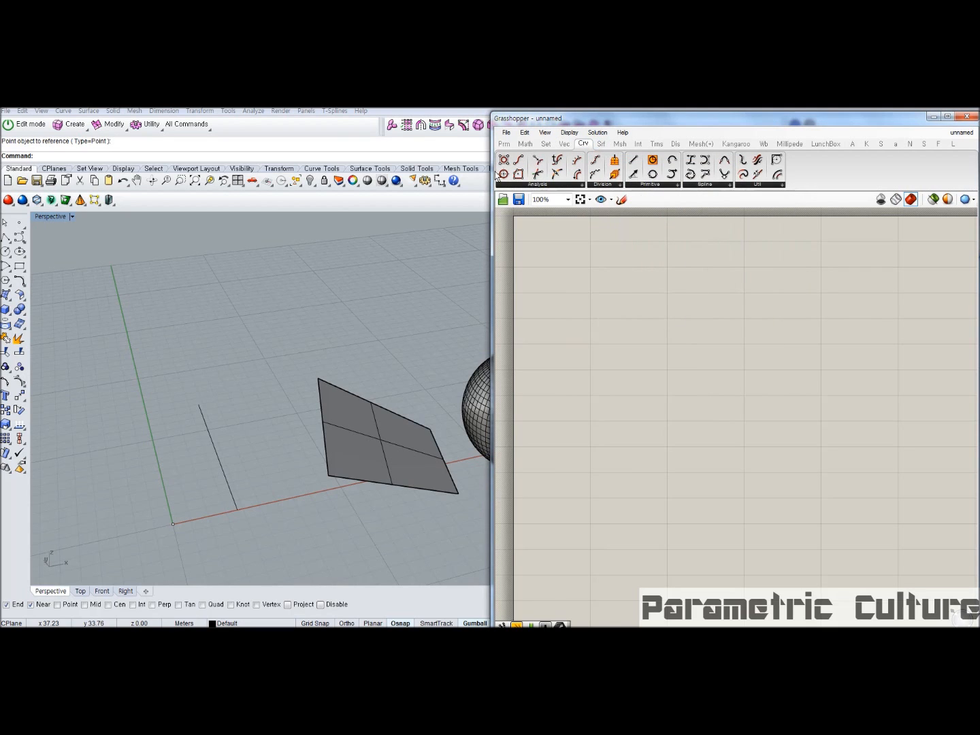
{"action": "left_click", "coordinate": [621, 144]}
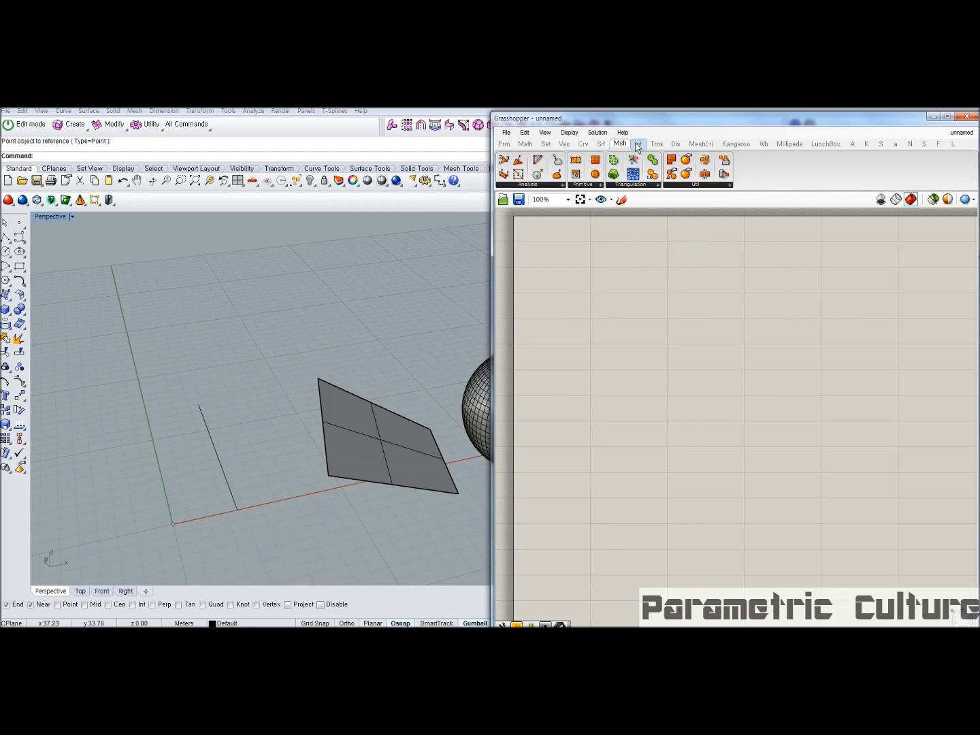
{"action": "left_click", "coordinate": [638, 143]}
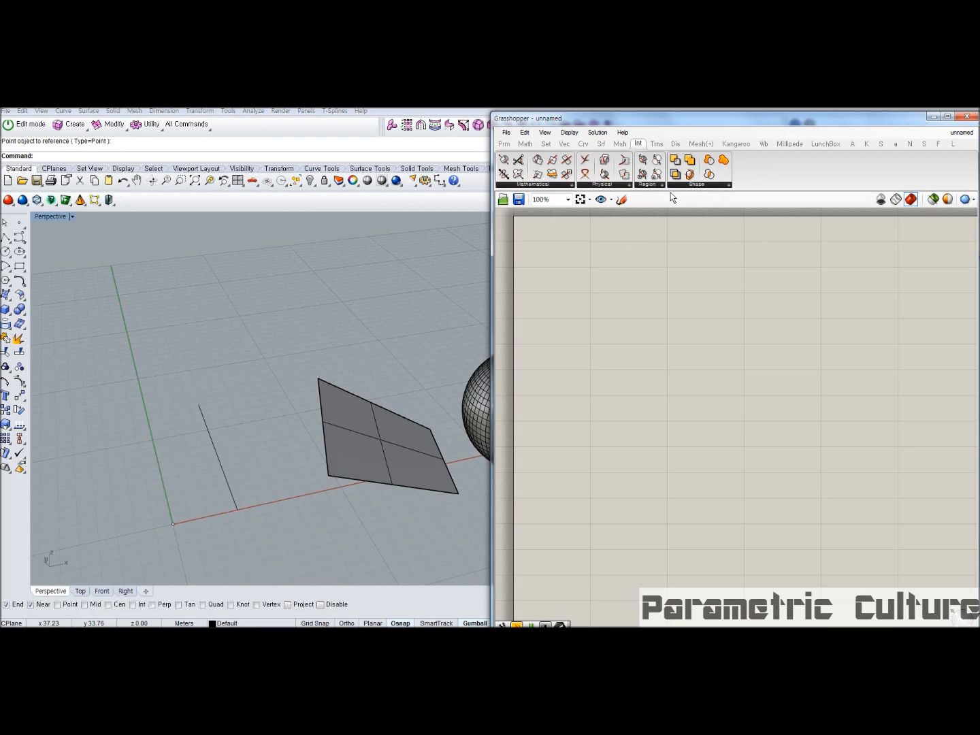
Look through the Transform and Display component categories and examine the Rhino geometry beside them
{"action": "left_click", "coordinate": [657, 145]}
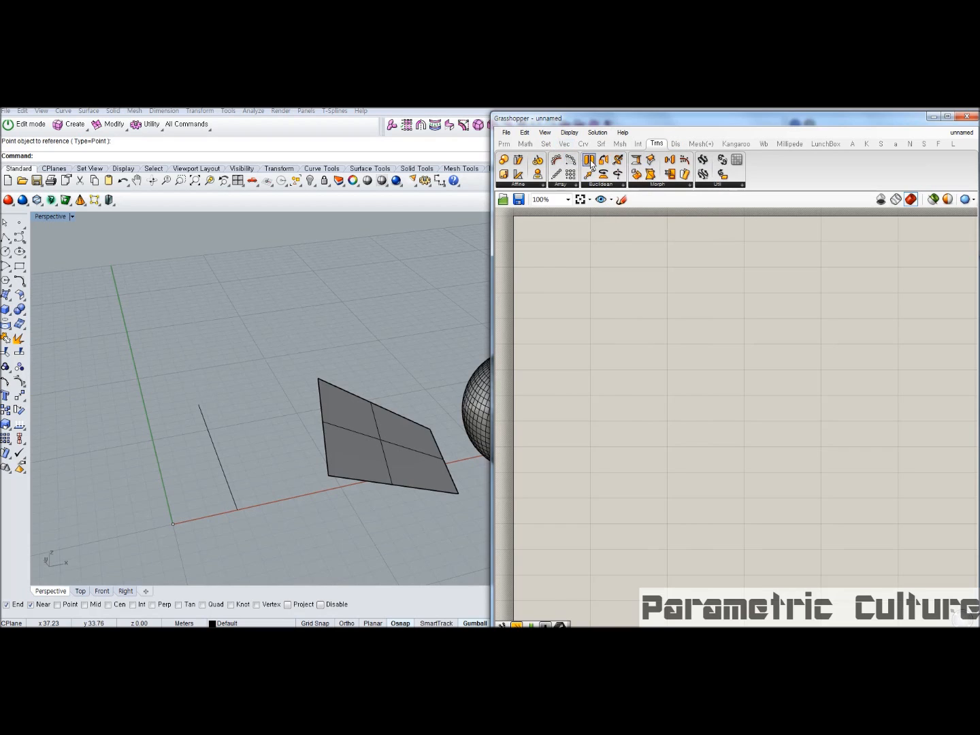
{"action": "left_click", "coordinate": [676, 146]}
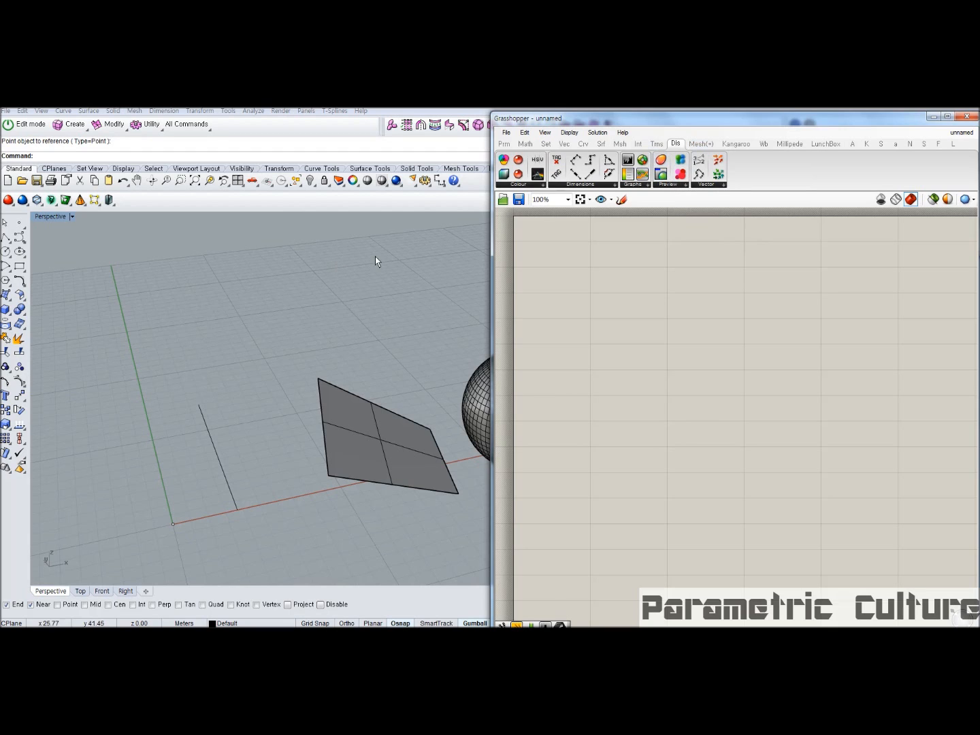
{"action": "right_click_drag", "start_coordinate": [336, 287], "coordinate": [388, 294]}
{"action": "scroll", "coordinate": [416, 306], "scroll_direction": "up", "scroll_amount": 3}
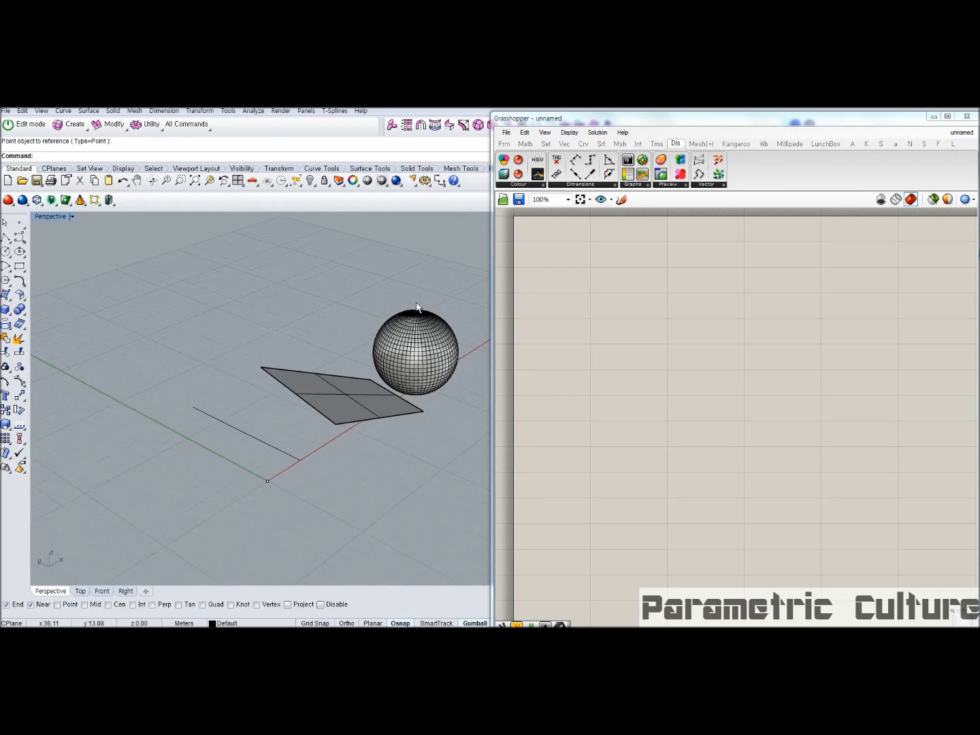
{"action": "left_click", "coordinate": [677, 290]}
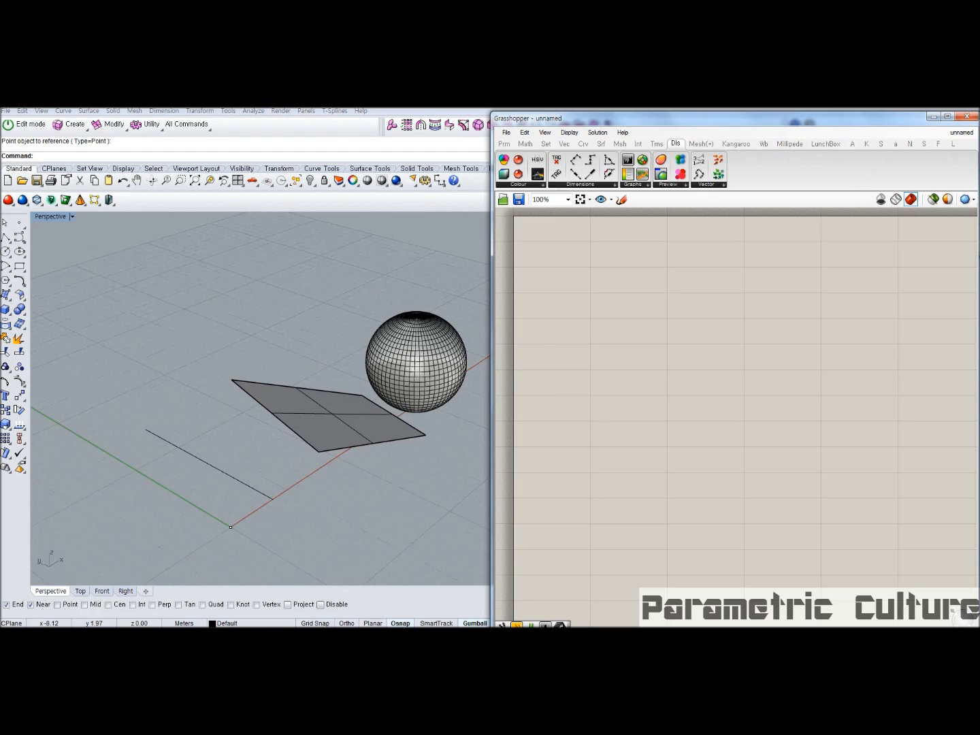
Switch to the web browser and open food4rhino.com in a new tab
{"action": "left_click", "coordinate": [147, 635]}
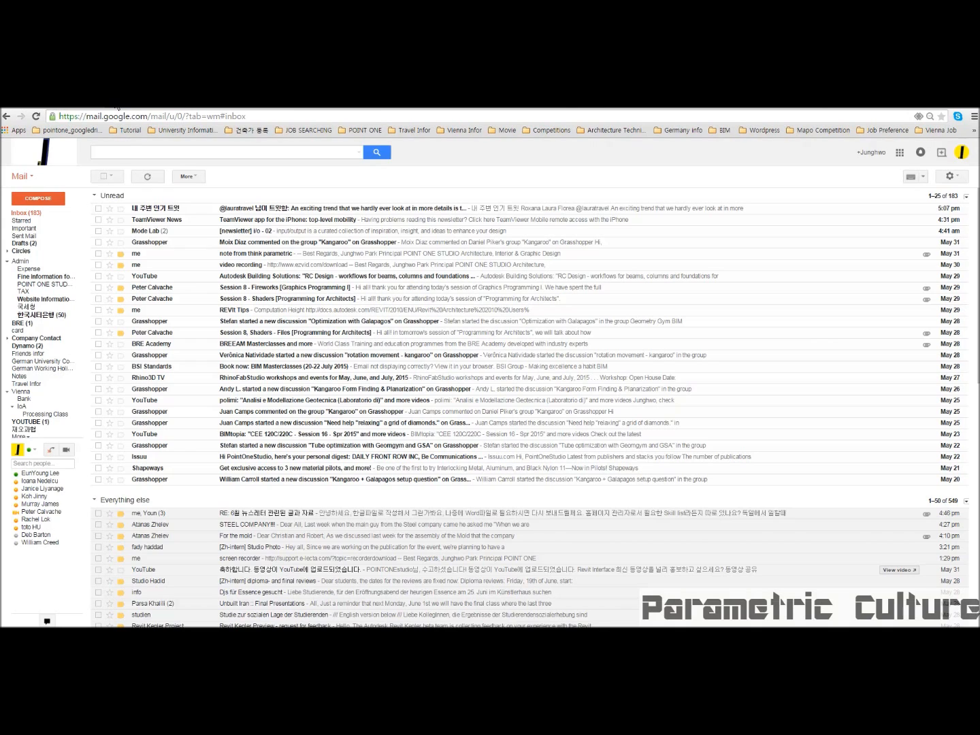
{"action": "left_click", "coordinate": [114, 101]}
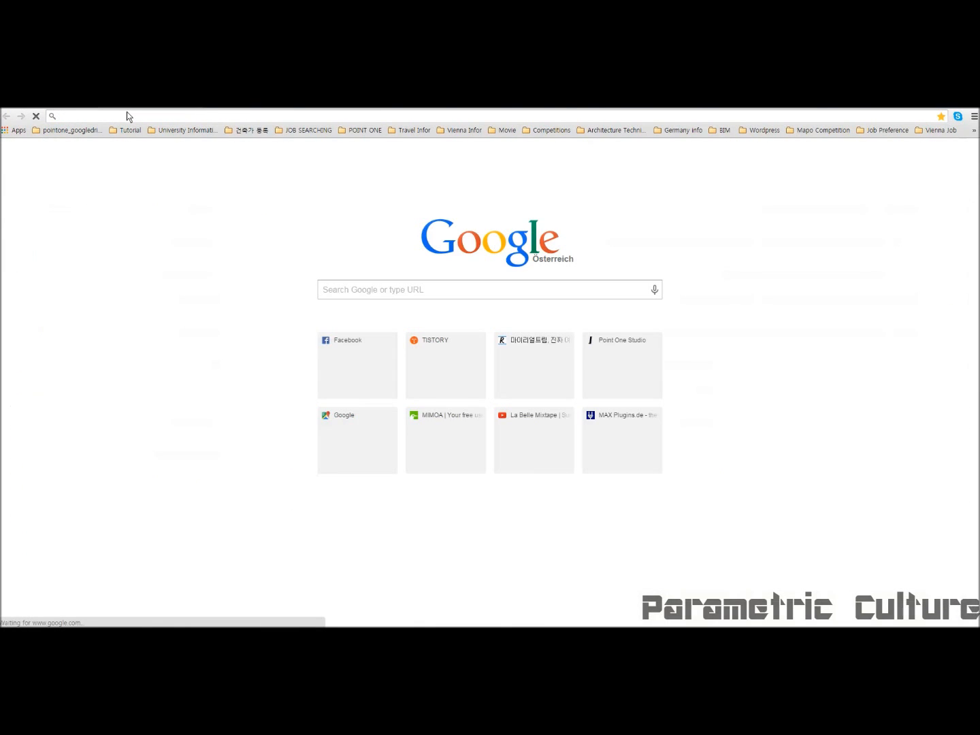
{"action": "type", "text": "개ㅐ"}
{"action": "key", "text": "BackSpace"}
{"action": "key", "text": "BackSpace"}
{"action": "type", "text": "roo"}
{"action": "key", "text": "BackSpace"}
{"action": "key", "text": "BackSpace"}
{"action": "key", "text": "BackSpace"}
{"action": "type", "text": "food"}
{"action": "key", "text": "BackSpace"}
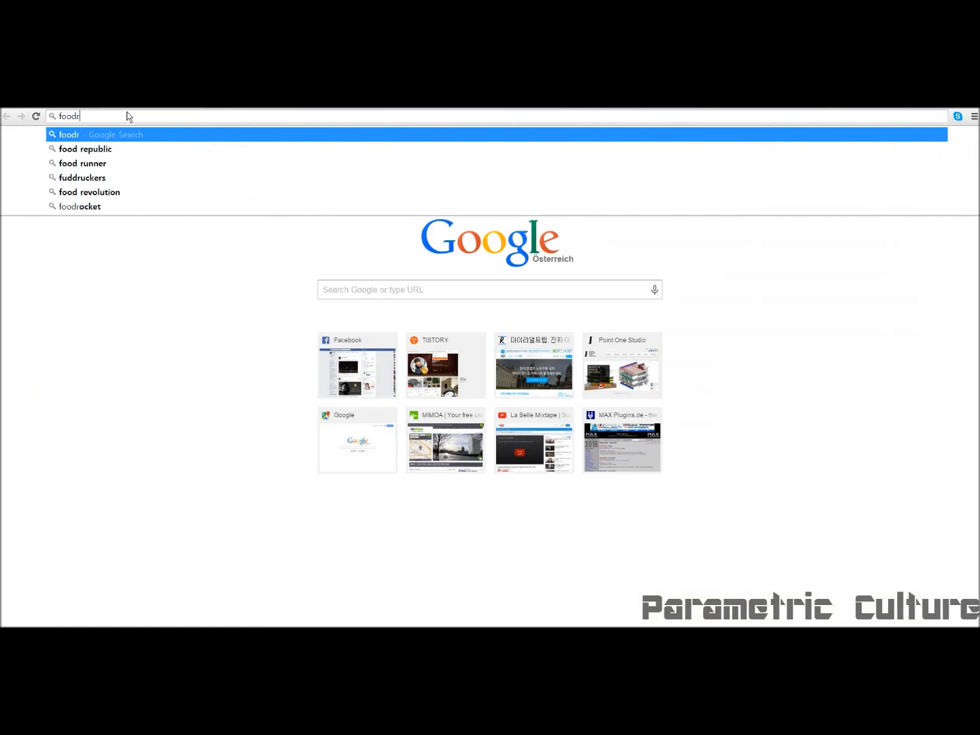
{"action": "type", "text": "4"}
{"action": "type", "text": "hin"}
{"action": "key", "text": "BackSpace"}
{"action": "key", "text": "BackSpace"}
{"action": "type", "text": "rhino"}
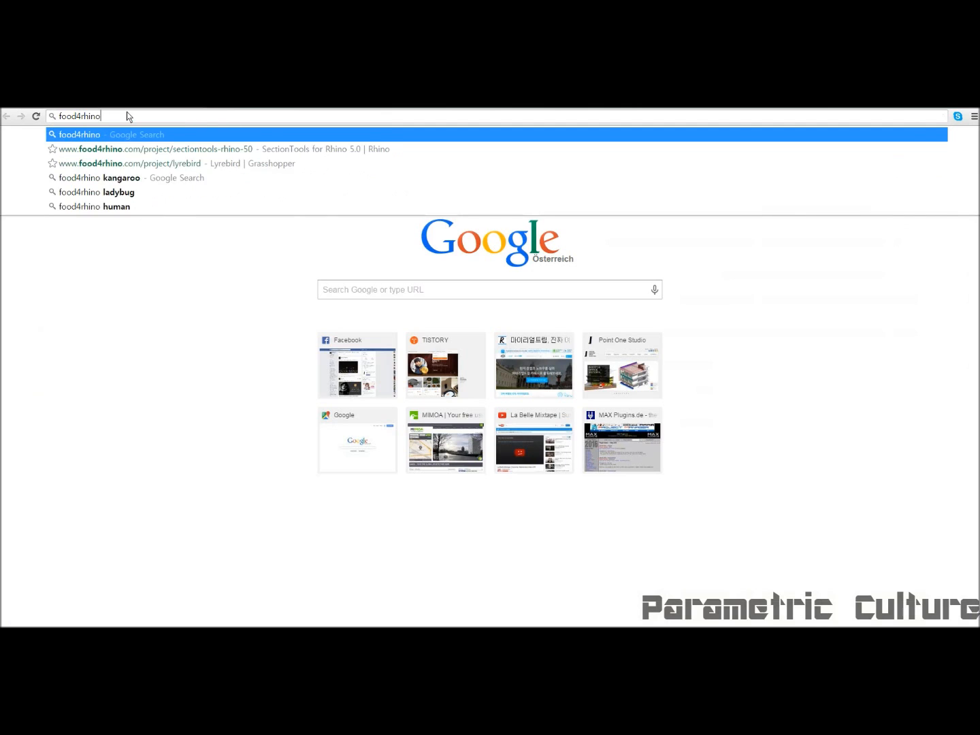
{"action": "type", "text": ".com"}
{"action": "key", "text": "Return"}
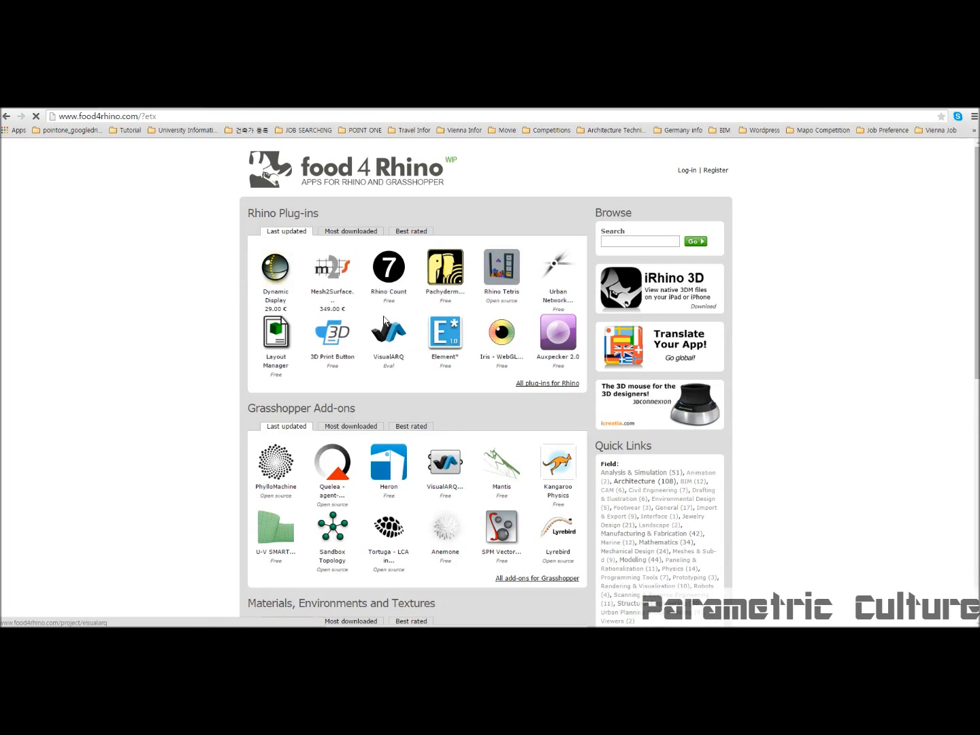
Look through the Rhino Plug-ins and Grasshopper Add-ons listed on food4rhino, and return to Rhino and Grasshopper
{"action": "scroll", "coordinate": [349, 309], "scroll_direction": "down", "scroll_amount": 1}
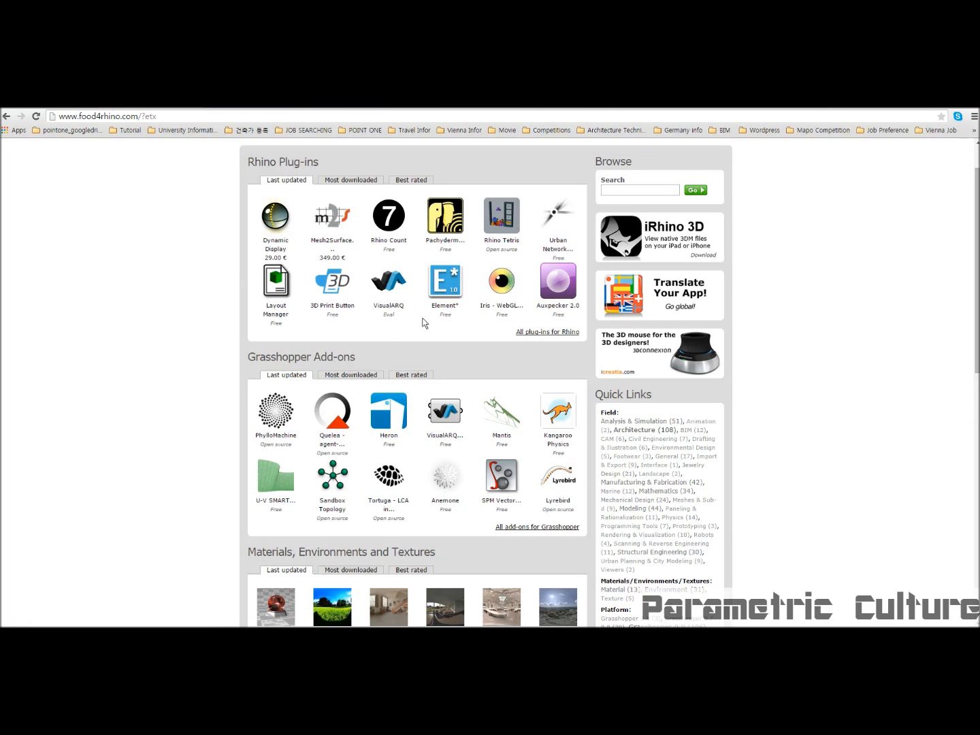
{"action": "scroll", "coordinate": [501, 325], "scroll_direction": "down", "scroll_amount": 4}
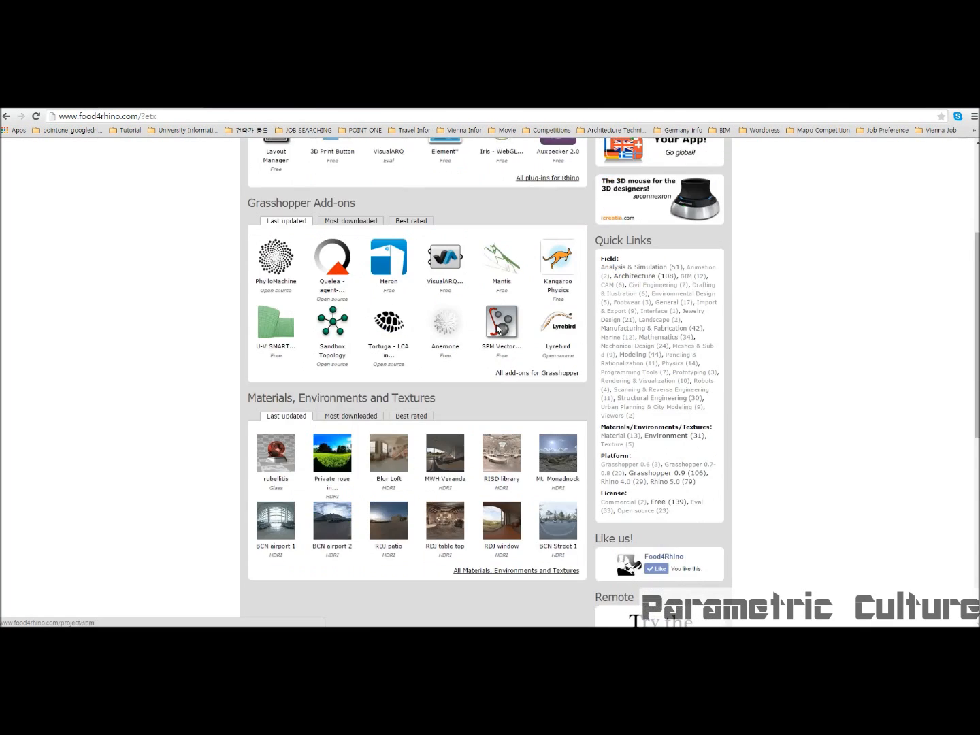
{"action": "scroll", "coordinate": [498, 327], "scroll_direction": "up", "scroll_amount": 3}
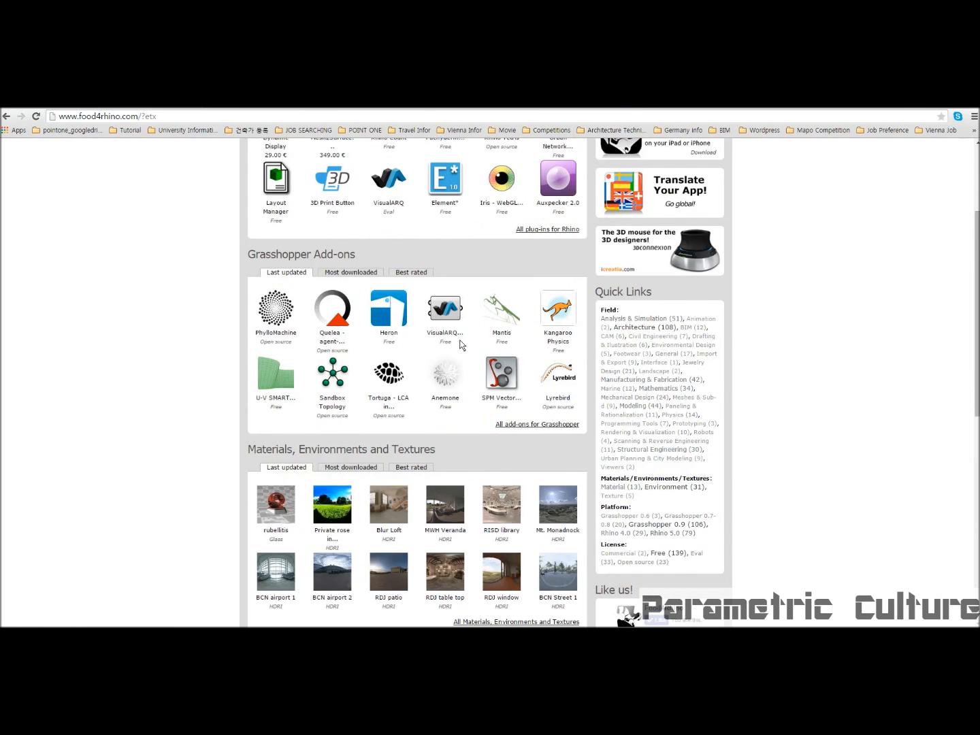
{"action": "scroll", "coordinate": [422, 362], "scroll_direction": "up", "scroll_amount": 1}
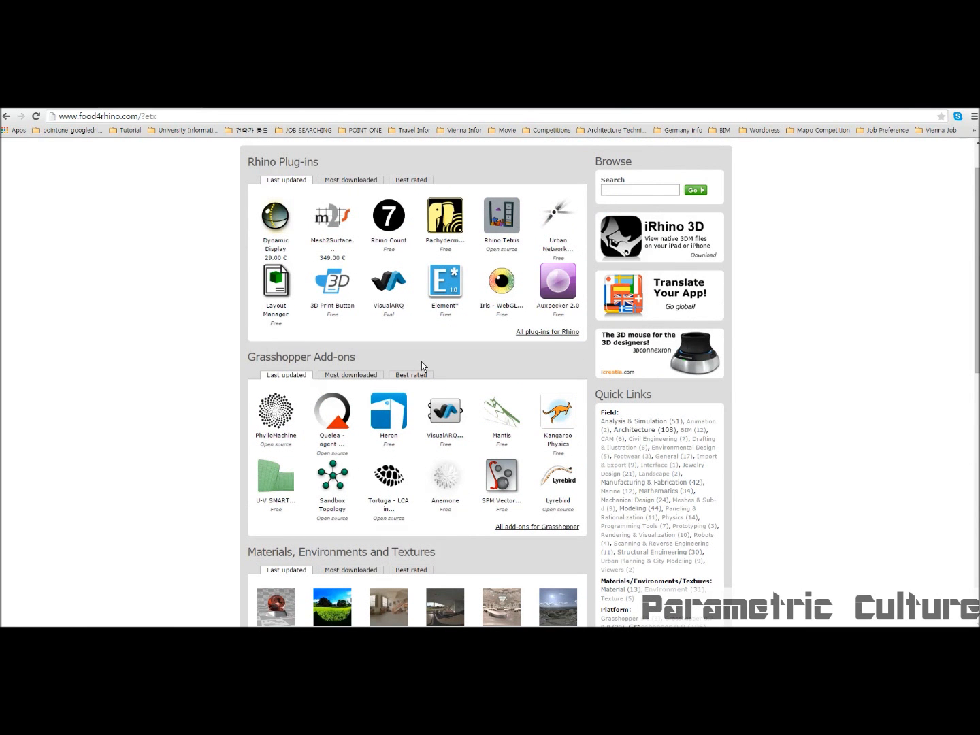
{"action": "scroll", "coordinate": [422, 361], "scroll_direction": "down", "scroll_amount": 1}
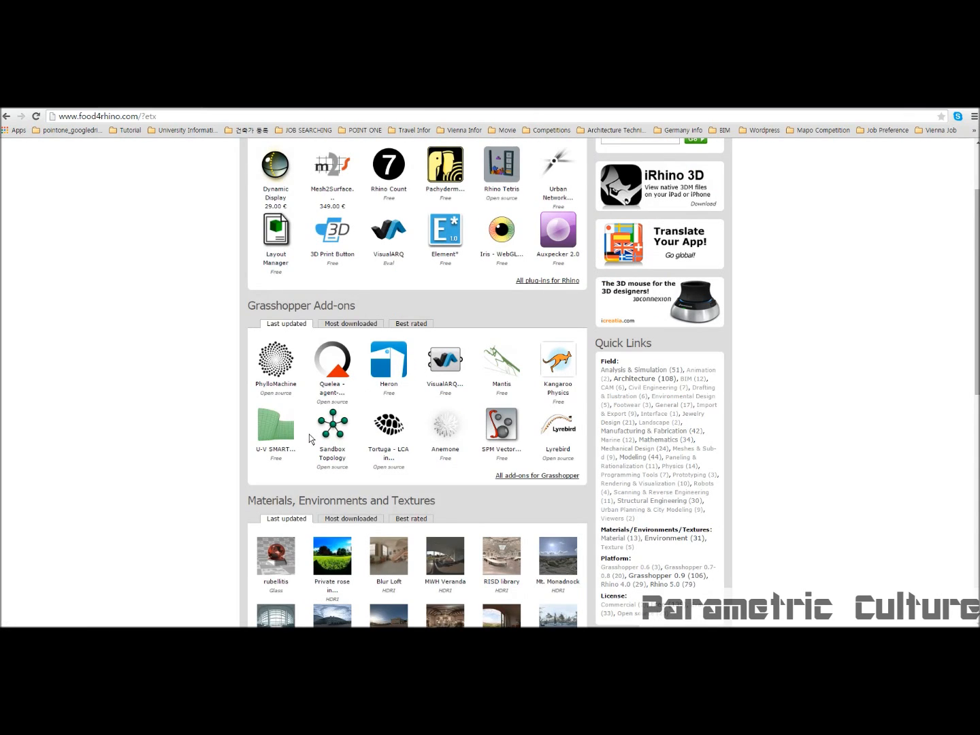
{"action": "scroll", "coordinate": [309, 441], "scroll_direction": "down", "scroll_amount": 1}
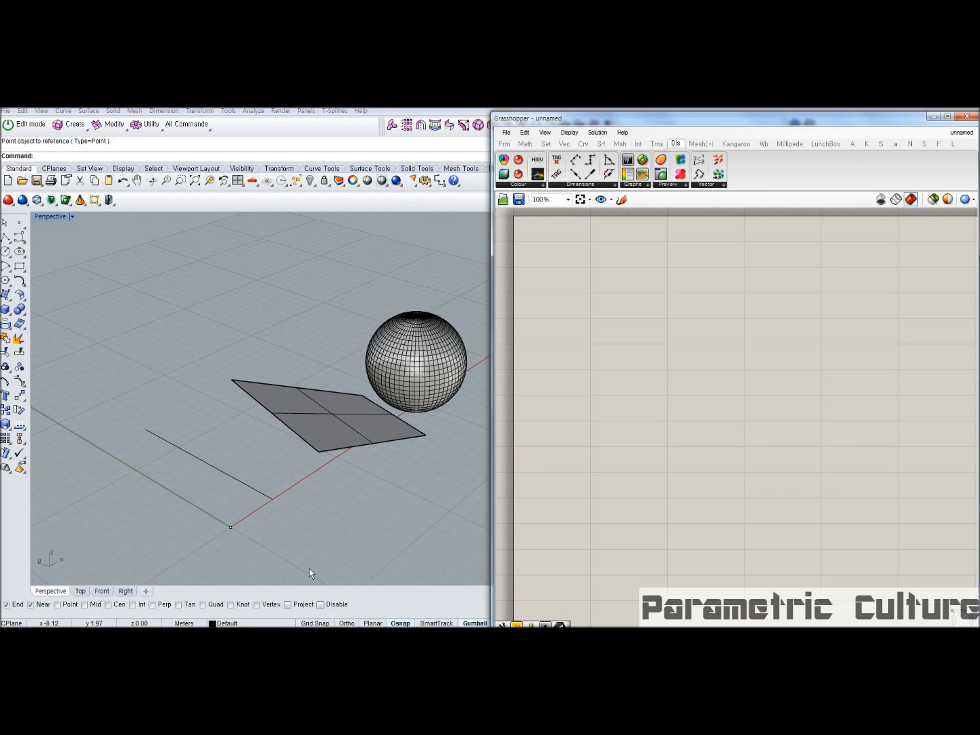
Select the Rhino point, line, surface and mesh sphere in turn, and examine the mesh sphere up close
{"action": "right_click_drag", "start_coordinate": [326, 337], "coordinate": [167, 455]}
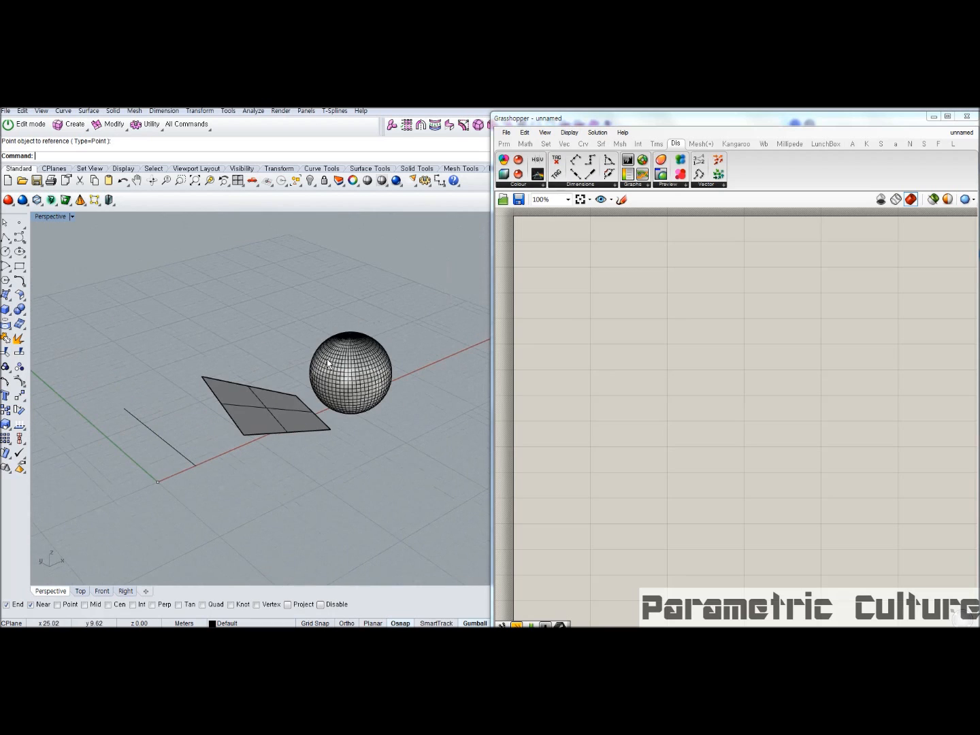
{"action": "left_click", "coordinate": [158, 482]}
{"action": "left_click", "coordinate": [179, 452]}
{"action": "left_click", "coordinate": [258, 423]}
{"action": "left_click", "coordinate": [368, 401]}
{"action": "right_click_drag", "start_coordinate": [405, 408], "coordinate": [296, 383]}
{"action": "left_click", "coordinate": [287, 394]}
{"action": "left_click", "coordinate": [379, 363]}
{"action": "mouse_move", "coordinate": [379, 364]}
{"action": "right_mouse_down"}
{"action": "mouse_move", "coordinate": [431, 328]}
{"action": "mouse_move", "coordinate": [383, 369]}
{"action": "right_mouse_up"}
{"action": "left_click", "coordinate": [437, 328]}
{"action": "right_click_drag", "start_coordinate": [436, 329], "coordinate": [347, 346]}
{"action": "right_click_drag", "start_coordinate": [456, 347], "coordinate": [279, 419], "text": "shift"}
{"action": "scroll", "coordinate": [346, 369], "scroll_direction": "up", "scroll_amount": 10}
{"action": "scroll", "coordinate": [319, 428], "scroll_direction": "up", "scroll_amount": 5}
{"action": "scroll", "coordinate": [279, 417], "scroll_direction": "down", "scroll_amount": 10}
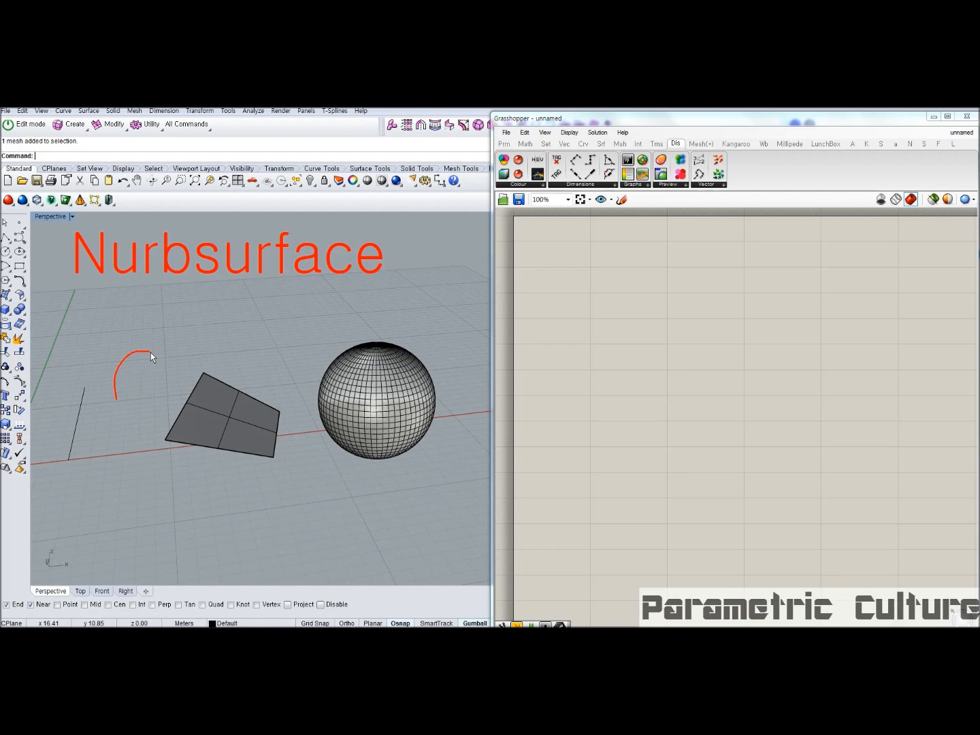
Annotate the Perspective view with a freehand curve and marked points, and clear the annotations
{"action": "left_click_drag", "start_coordinate": [201, 376], "coordinate": [224, 368]}
{"action": "left_click_drag", "start_coordinate": [114, 399], "coordinate": [115, 398]}
{"action": "left_click_drag", "start_coordinate": [99, 328], "coordinate": [173, 320]}
{"action": "left_click_drag", "start_coordinate": [110, 327], "coordinate": [152, 325]}
{"action": "mouse_move", "coordinate": [113, 399]}
{"action": "left_mouse_down"}
{"action": "mouse_move", "coordinate": [126, 363]}
{"action": "mouse_move", "coordinate": [171, 372]}
{"action": "left_mouse_up"}
{"action": "left_click_drag", "start_coordinate": [127, 355], "coordinate": [123, 354]}
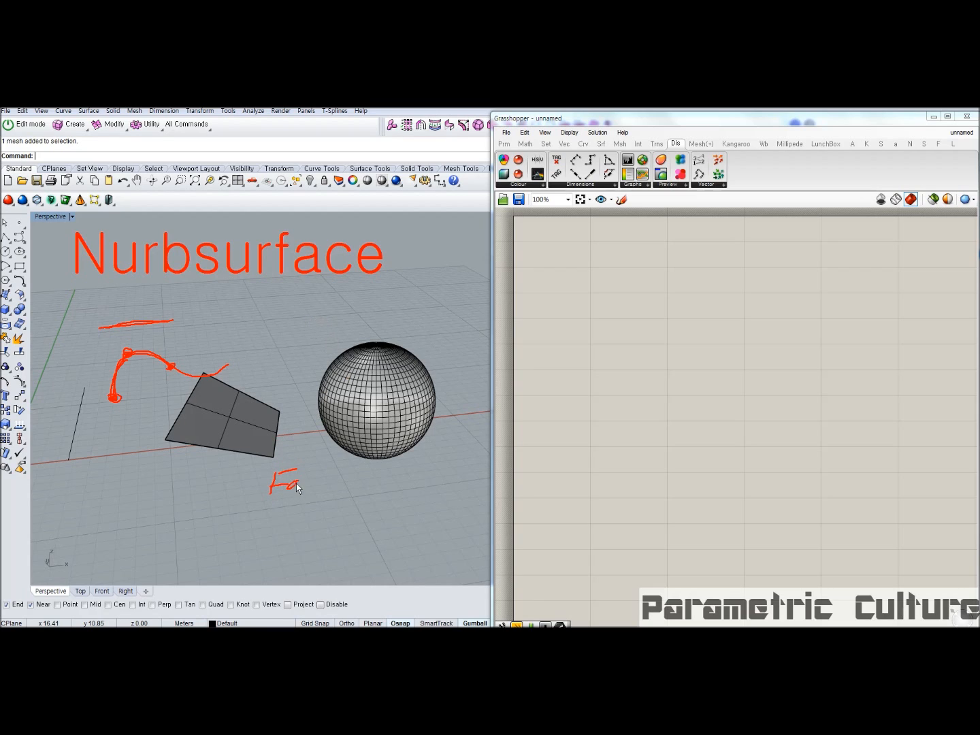
{"action": "left_click_drag", "start_coordinate": [318, 486], "coordinate": [337, 488]}
{"action": "key", "text": "Escape"}
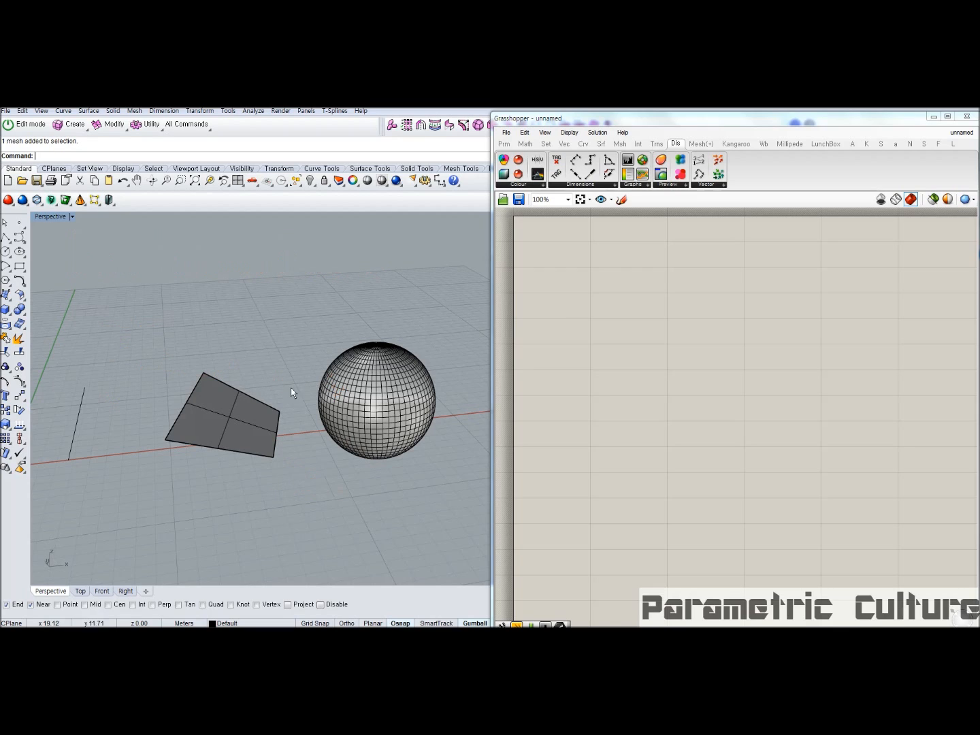
Add a Point parameter to the Grasshopper canvas by searching for "Point"
{"action": "scroll", "coordinate": [289, 387], "scroll_direction": "down", "scroll_amount": 3}
{"action": "mouse_move", "coordinate": [289, 387]}
{"action": "right_mouse_down"}
{"action": "mouse_move", "coordinate": [328, 340]}
{"action": "mouse_move", "coordinate": [367, 319]}
{"action": "mouse_move", "coordinate": [293, 335]}
{"action": "mouse_move", "coordinate": [258, 401]}
{"action": "mouse_move", "coordinate": [294, 401]}
{"action": "mouse_move", "coordinate": [302, 386]}
{"action": "mouse_move", "coordinate": [285, 371]}
{"action": "mouse_move", "coordinate": [296, 371]}
{"action": "right_mouse_up"}
{"action": "scroll", "coordinate": [295, 383], "scroll_direction": "up", "scroll_amount": 2}
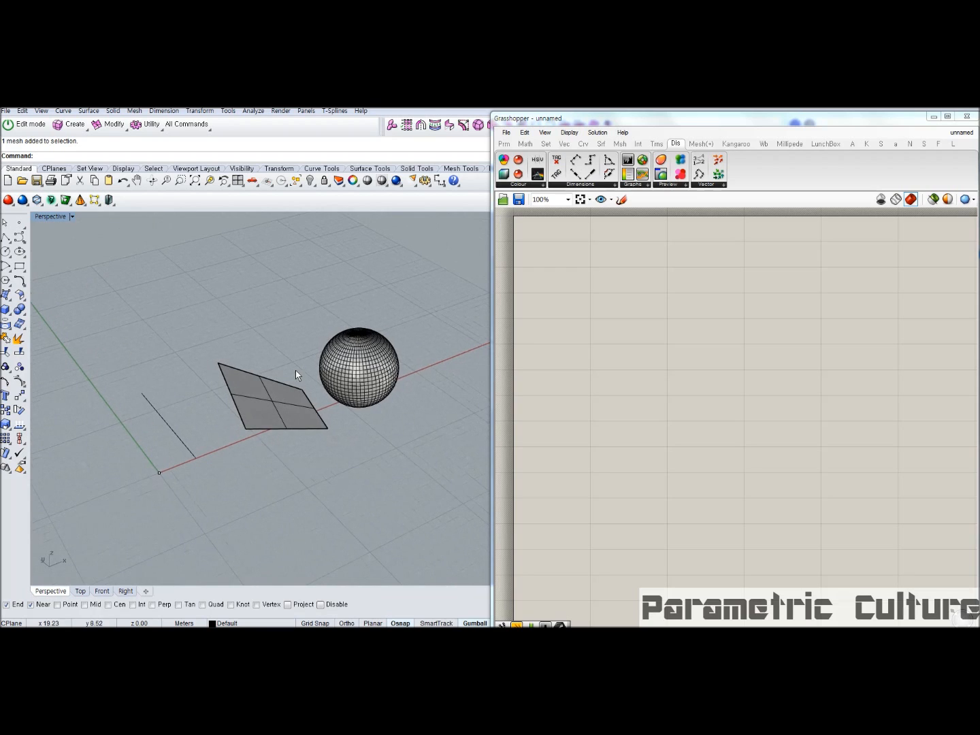
{"action": "left_click", "coordinate": [503, 143]}
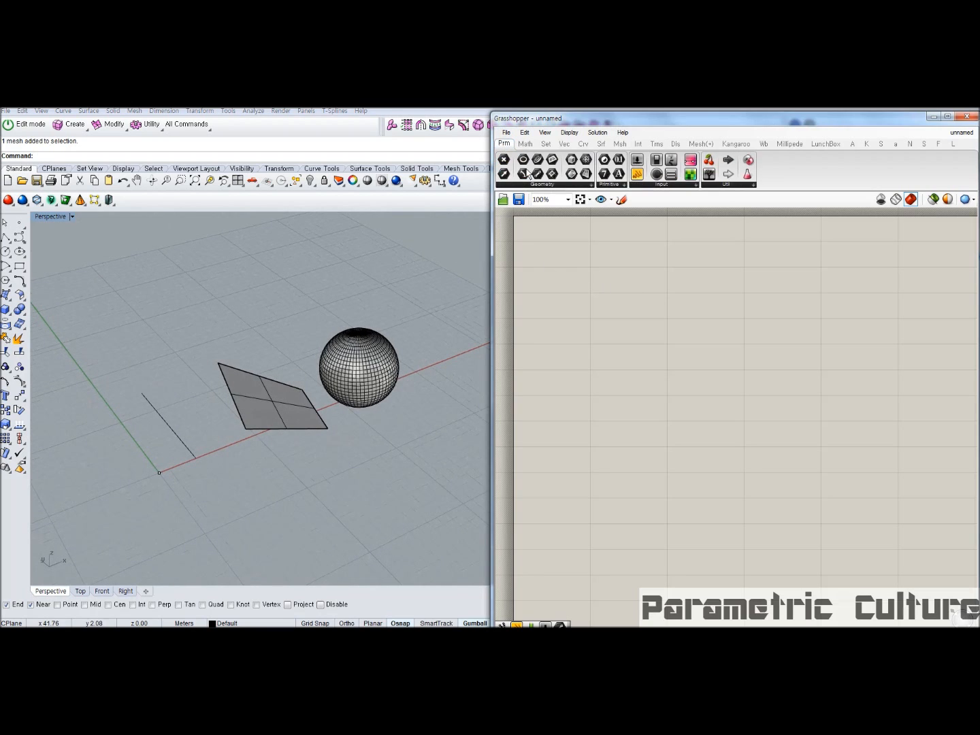
{"action": "double_click", "coordinate": [565, 267]}
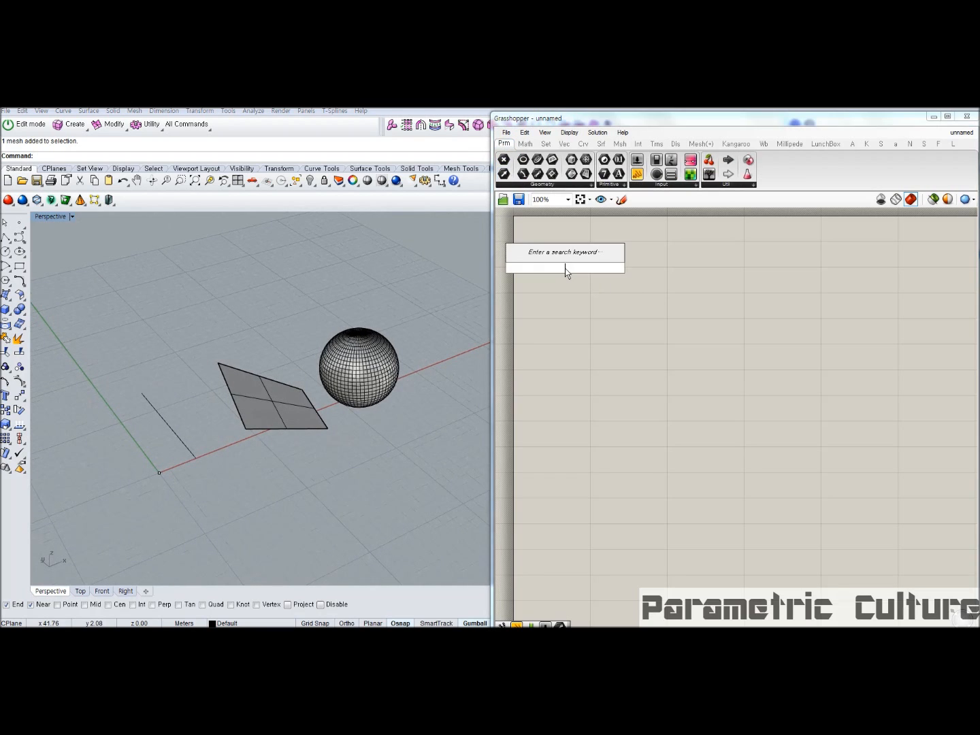
{"action": "type", "text": "Point"}
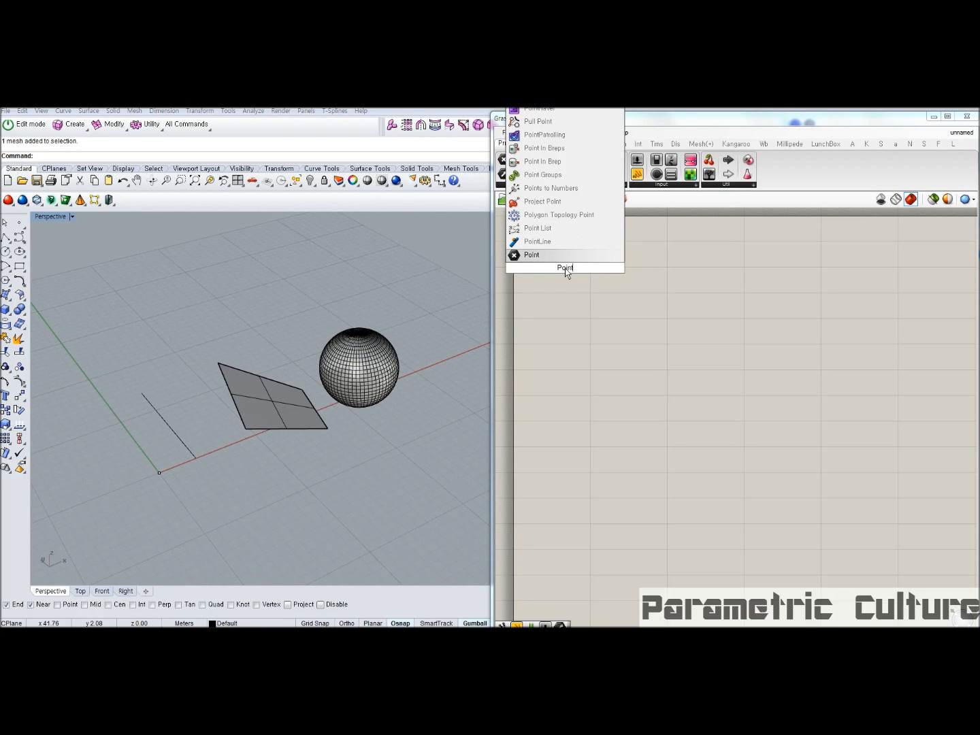
{"action": "key", "text": "Return"}
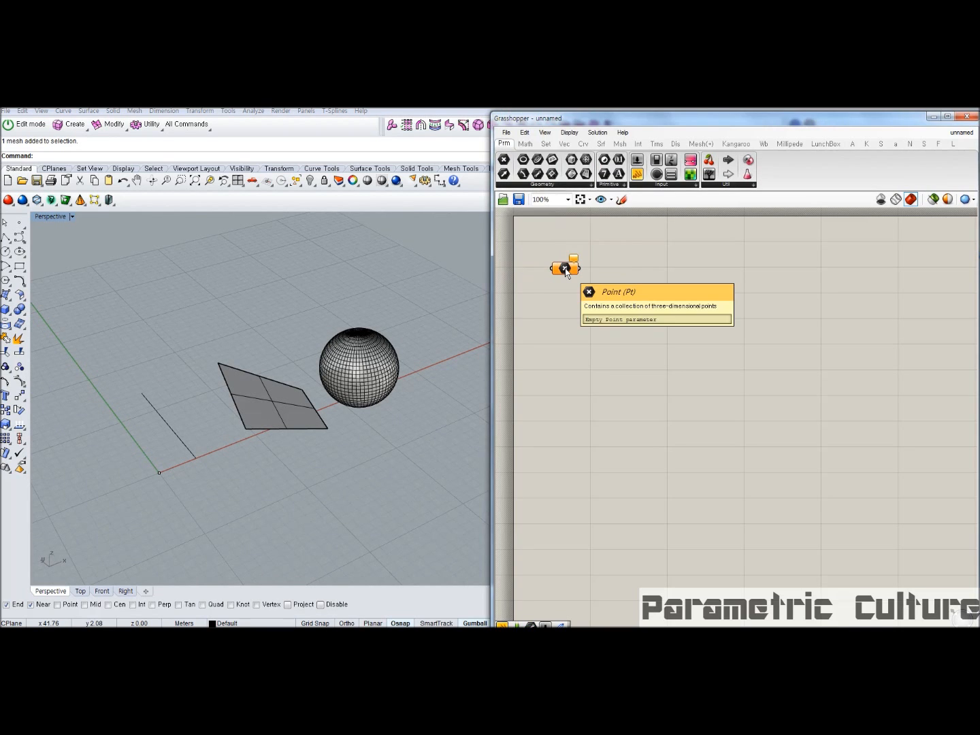
Search the components for "point" and locate the Point parameter in the Params Geometry group
{"action": "double_click", "coordinate": [577, 302]}
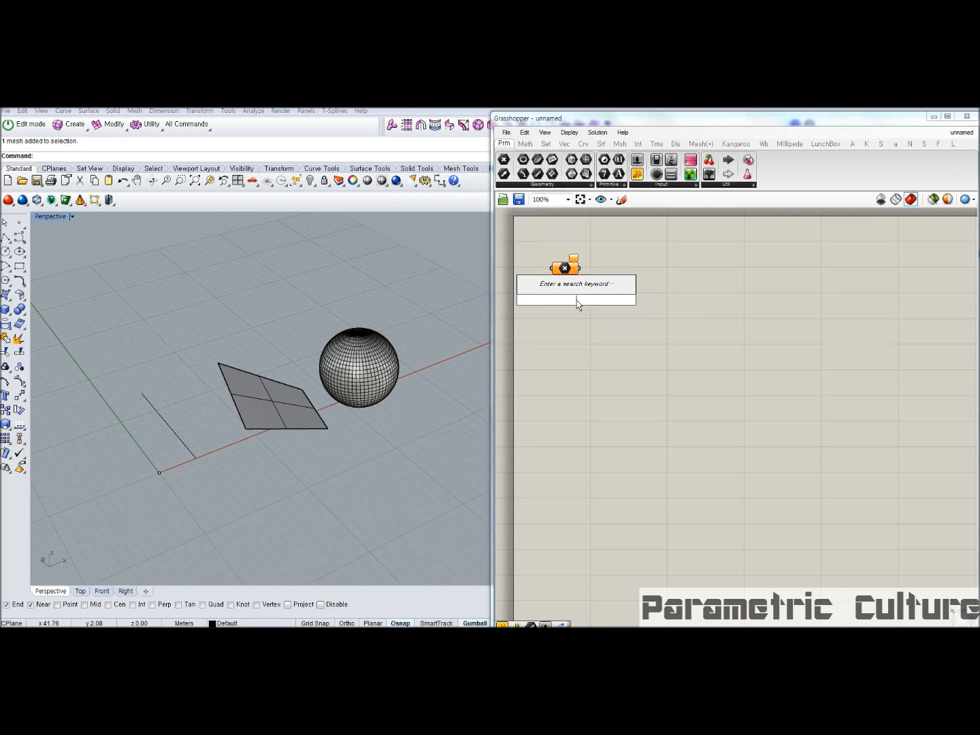
{"action": "type", "text": "point"}
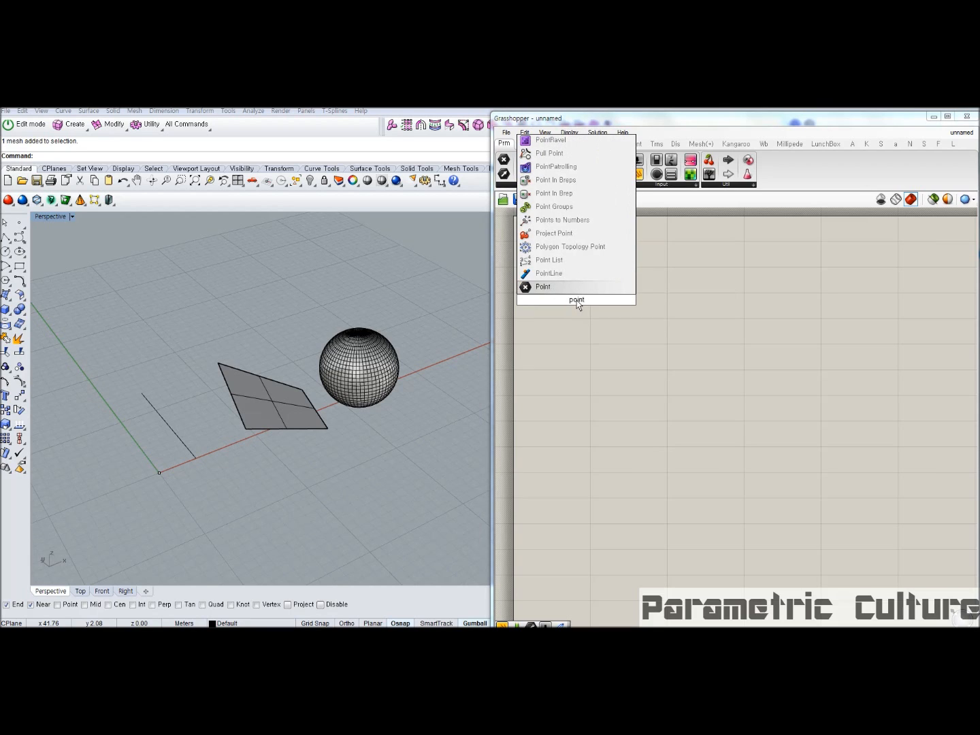
{"action": "left_click", "coordinate": [533, 289]}
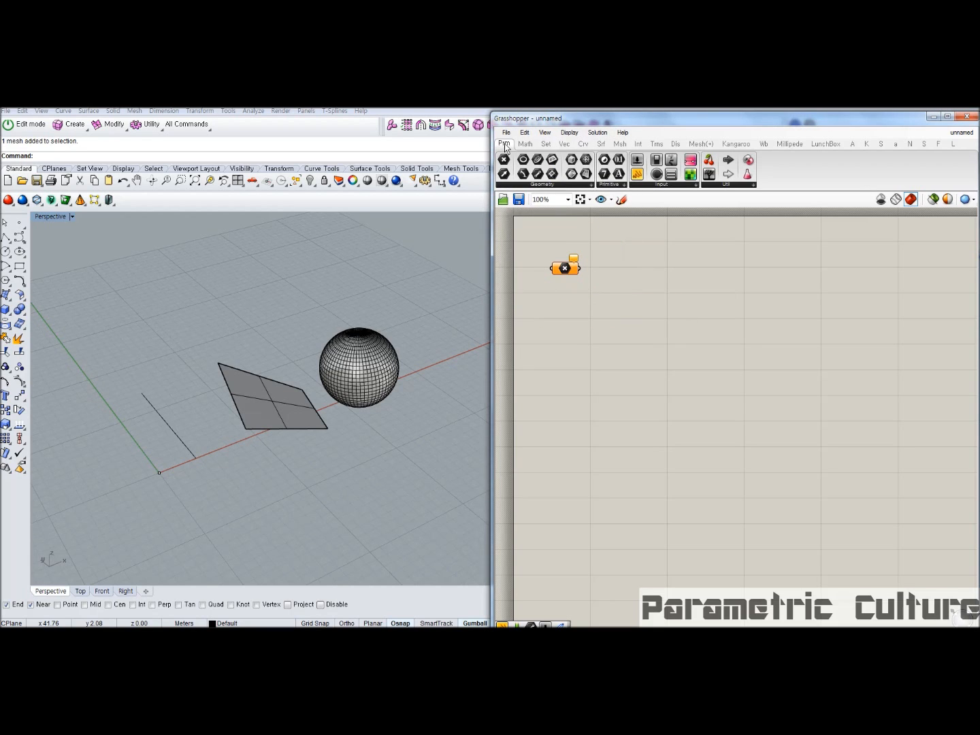
{"action": "mouse_move", "coordinate": [505, 147]}
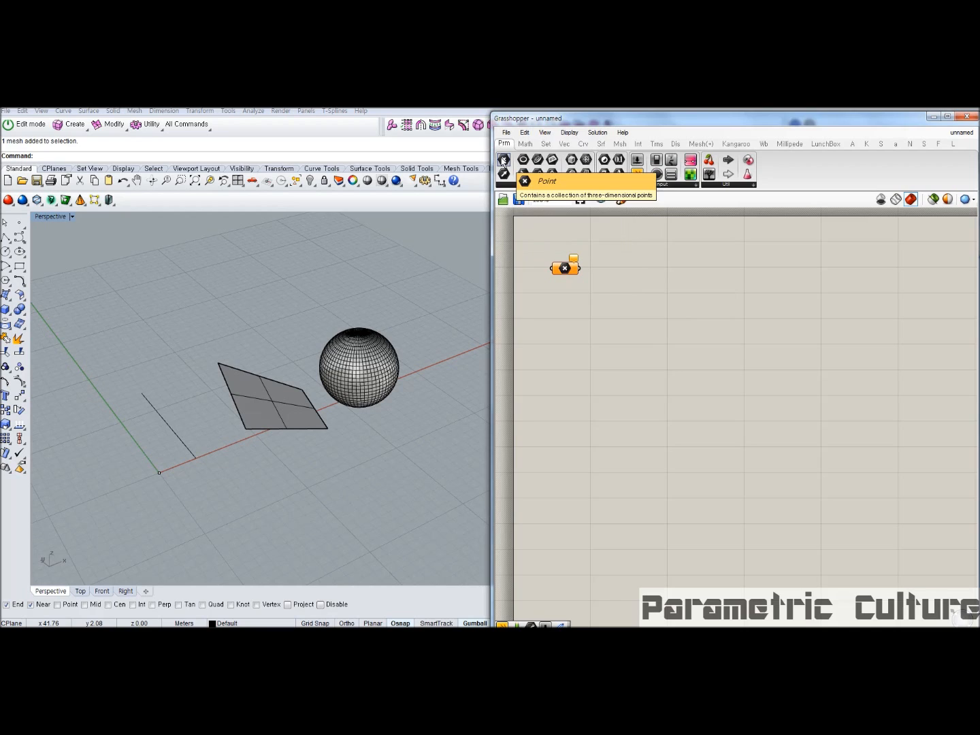
Reposition the Point parameter slightly and set it to reference the single Rhino point at the origin
{"action": "left_click_drag", "start_coordinate": [564, 271], "coordinate": [554, 286]}
{"action": "right_click", "coordinate": [555, 285]}
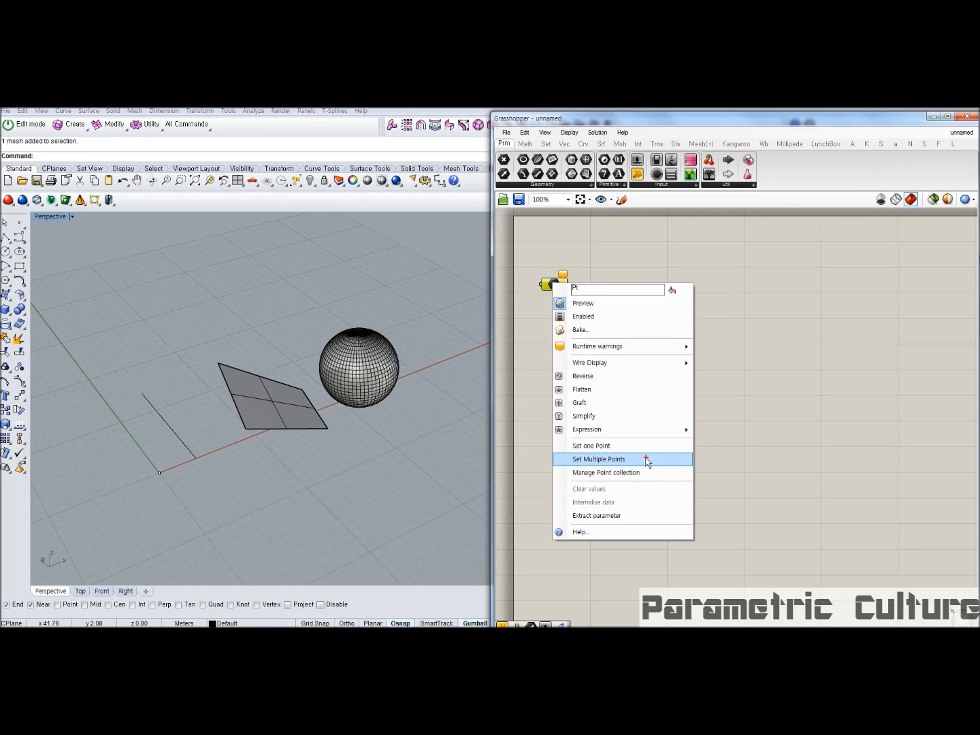
{"action": "left_click", "coordinate": [583, 446]}
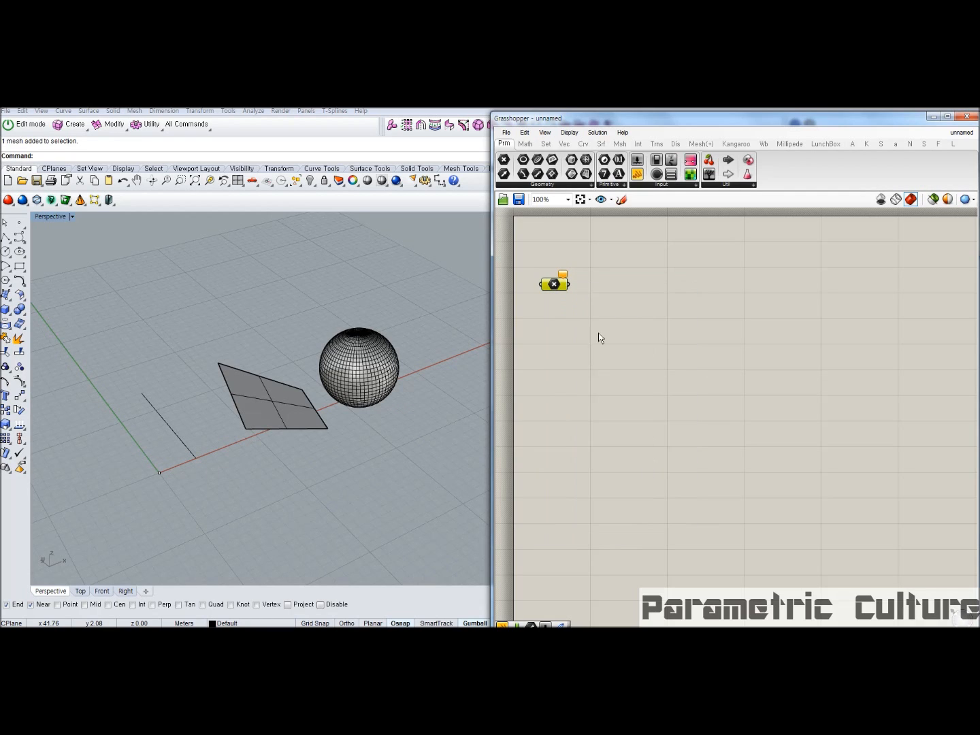
{"action": "right_click", "coordinate": [560, 283]}
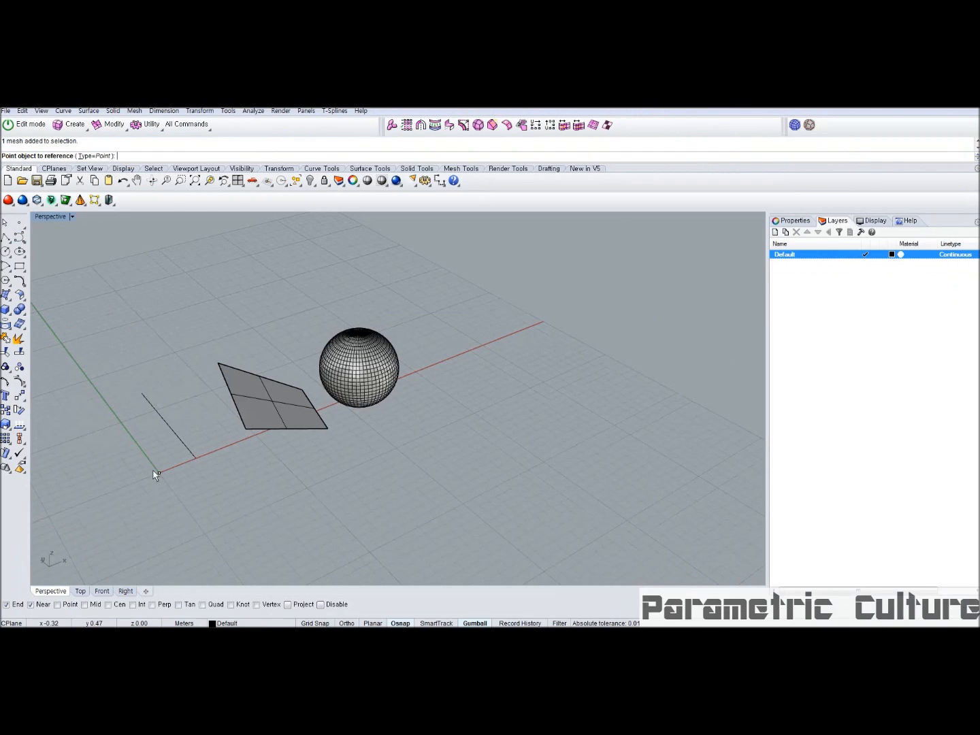
{"action": "left_click", "coordinate": [159, 472]}
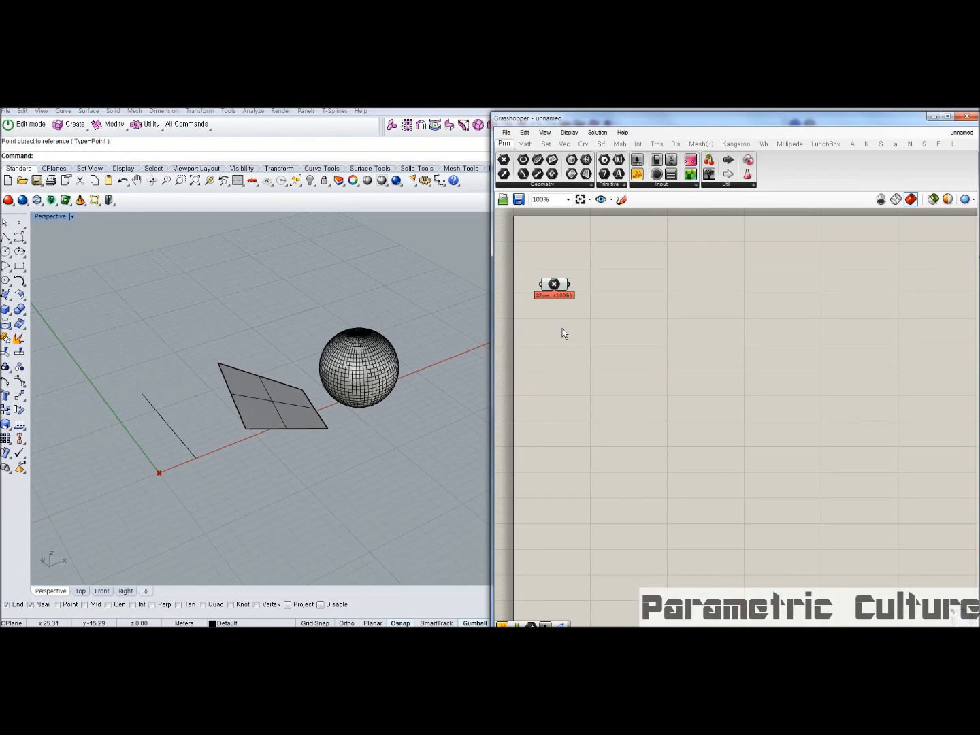
Select and deselect the Point parameter to examine how its preview at the Rhino origin changes
{"action": "mouse_move", "coordinate": [554, 283]}
{"action": "left_mouse_down"}
{"action": "mouse_move", "coordinate": [548, 290]}
{"action": "mouse_move", "coordinate": [549, 279]}
{"action": "left_mouse_up"}
{"action": "left_click", "coordinate": [576, 280]}
{"action": "right_click_drag", "start_coordinate": [204, 435], "coordinate": [200, 395]}
{"action": "scroll", "coordinate": [149, 443], "scroll_direction": "up", "scroll_amount": 6}
{"action": "scroll", "coordinate": [231, 428], "scroll_direction": "up", "scroll_amount": 7}
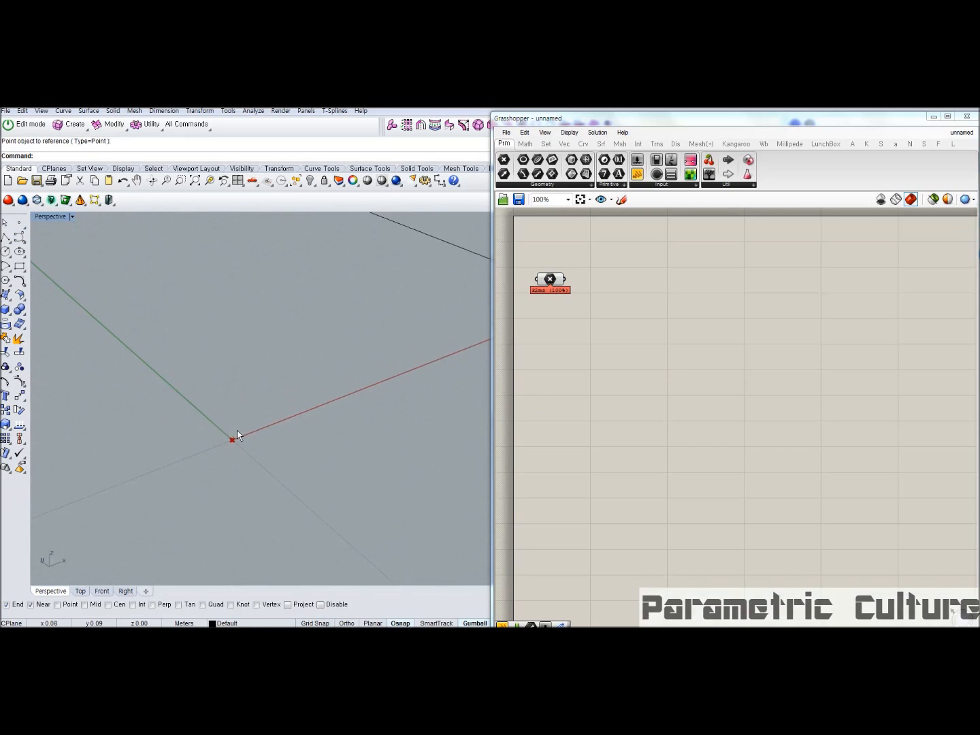
{"action": "right_click_drag", "start_coordinate": [256, 436], "coordinate": [209, 450]}
{"action": "left_click", "coordinate": [117, 488]}
{"action": "left_click", "coordinate": [553, 361]}
{"action": "left_click", "coordinate": [549, 283]}
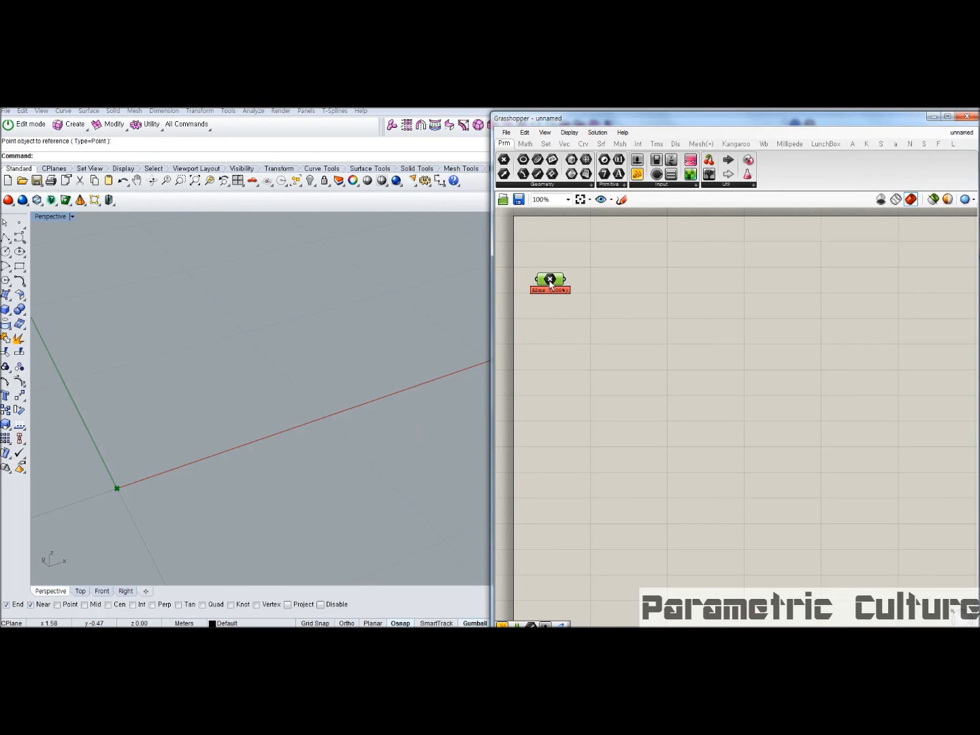
{"action": "left_click", "coordinate": [566, 347]}
{"action": "right_click_drag", "start_coordinate": [555, 340], "coordinate": [563, 346]}
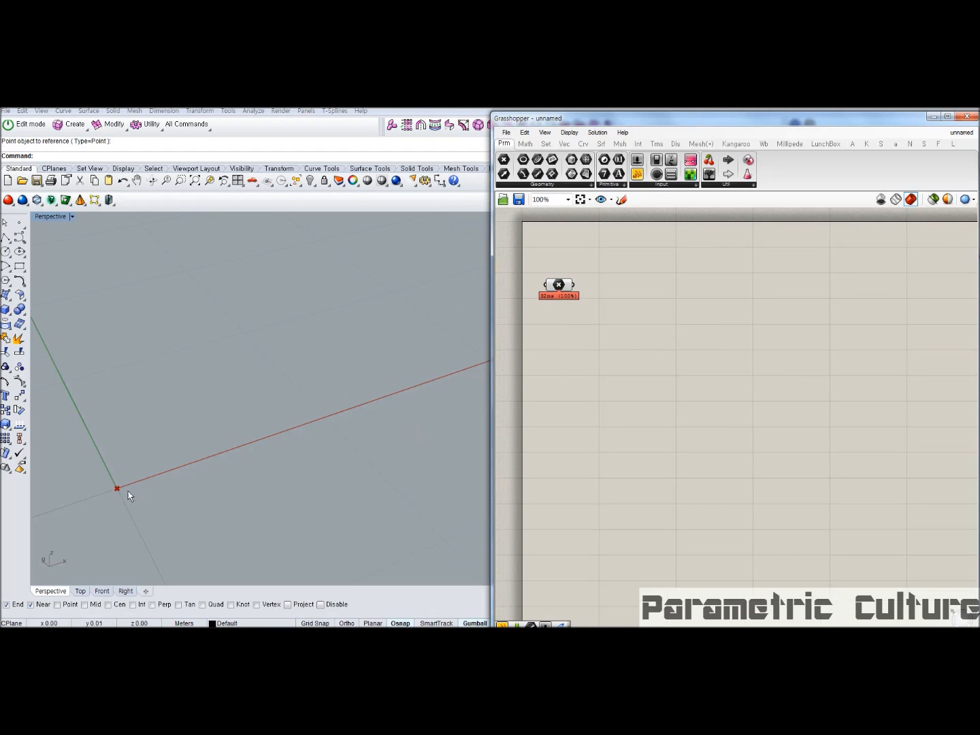
Reposition the Point parameter slightly and read its tooltip describing the data it holds
{"action": "left_click_drag", "start_coordinate": [562, 296], "coordinate": [561, 279]}
{"action": "left_click", "coordinate": [560, 278]}
{"action": "scroll", "coordinate": [560, 279], "scroll_direction": "up", "scroll_amount": 3}
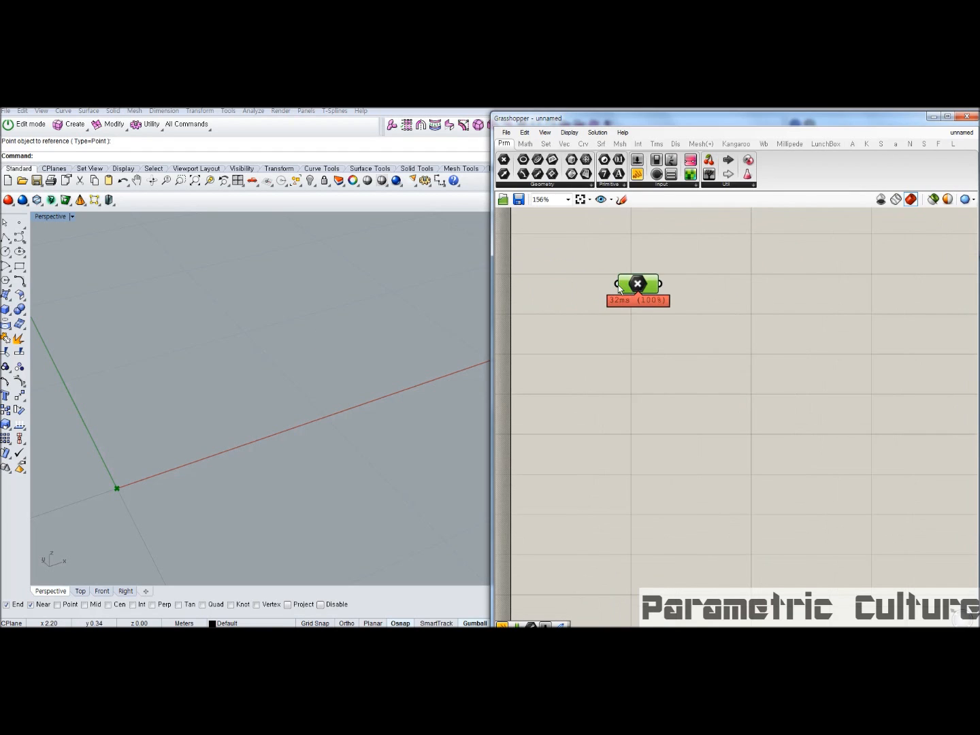
{"action": "mouse_move", "coordinate": [622, 289]}
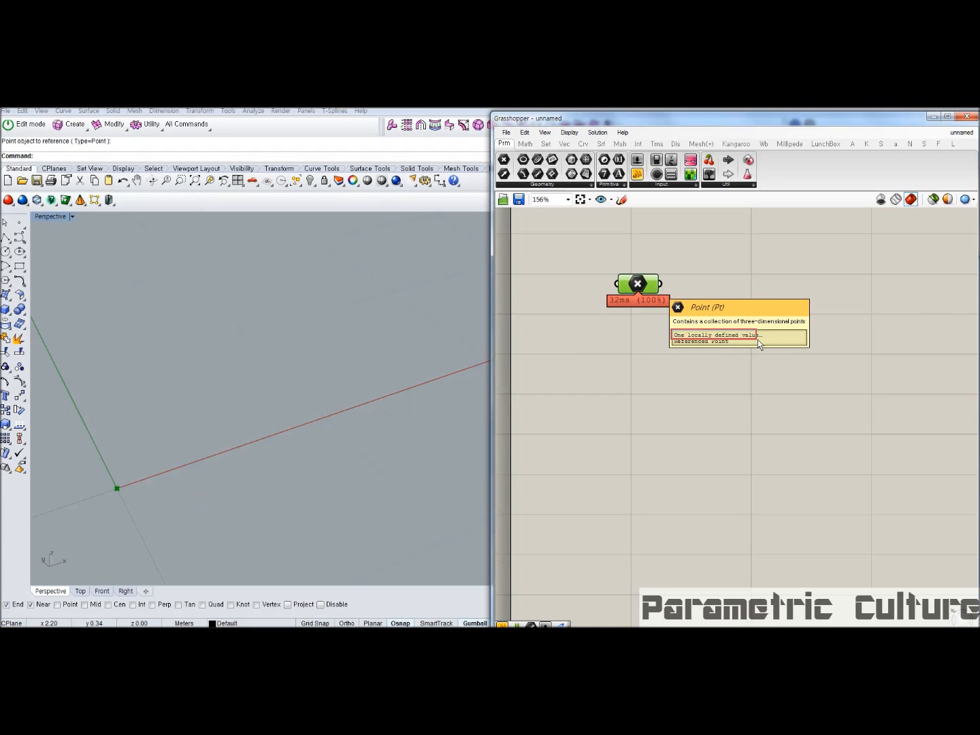
{"action": "key", "text": "Escape"}
{"action": "left_click", "coordinate": [654, 296]}
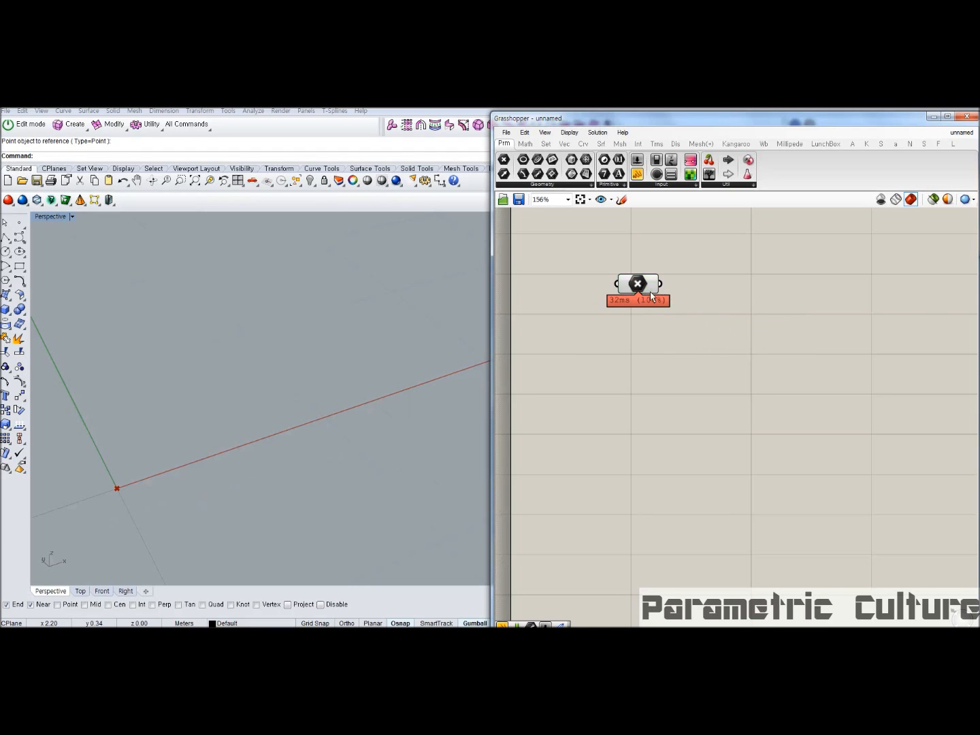
Add a Line parameter to the Grasshopper canvas and place it directly below the Point parameter
{"action": "scroll", "coordinate": [632, 309], "scroll_direction": "down", "scroll_amount": 2}
{"action": "mouse_move", "coordinate": [319, 306]}
{"action": "right_mouse_down"}
{"action": "mouse_move", "coordinate": [386, 301]}
{"action": "mouse_move", "coordinate": [328, 328]}
{"action": "mouse_move", "coordinate": [339, 358]}
{"action": "mouse_move", "coordinate": [360, 321]}
{"action": "right_mouse_up"}
{"action": "left_click", "coordinate": [357, 316]}
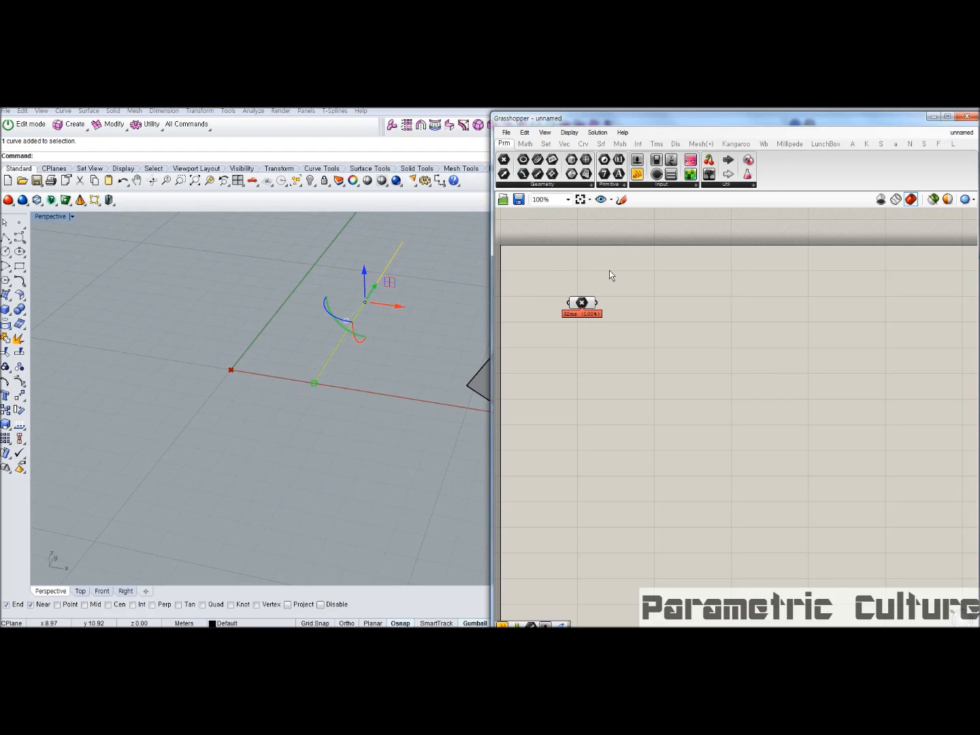
{"action": "double_click", "coordinate": [641, 322]}
{"action": "type", "text": "line"}
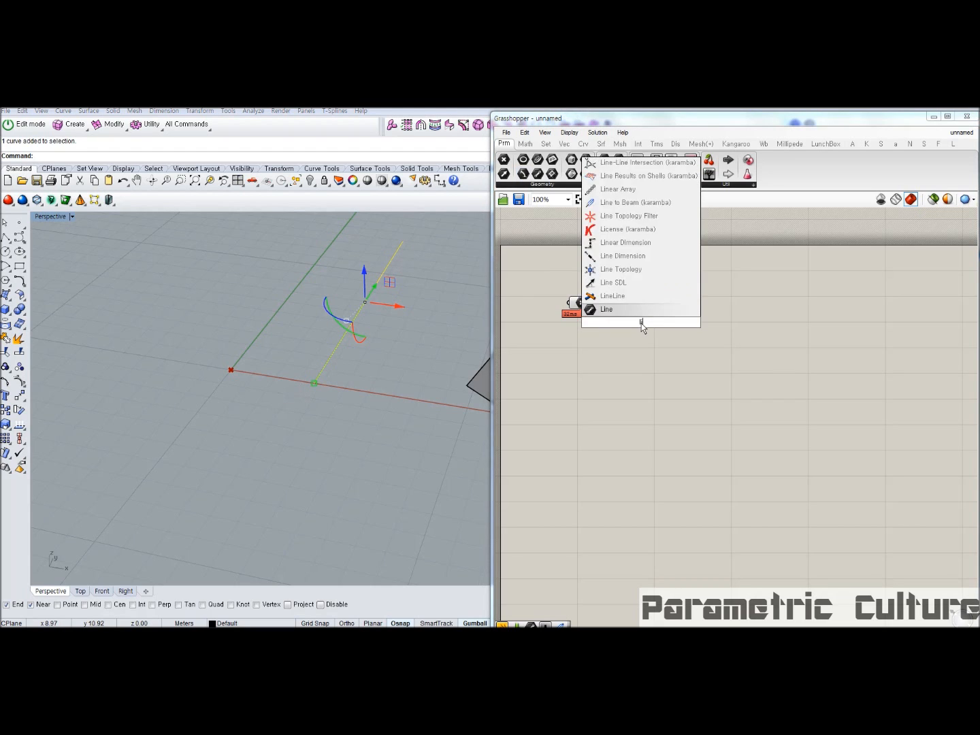
{"action": "key", "text": "Return"}
{"action": "left_click_drag", "start_coordinate": [641, 327], "coordinate": [589, 341]}
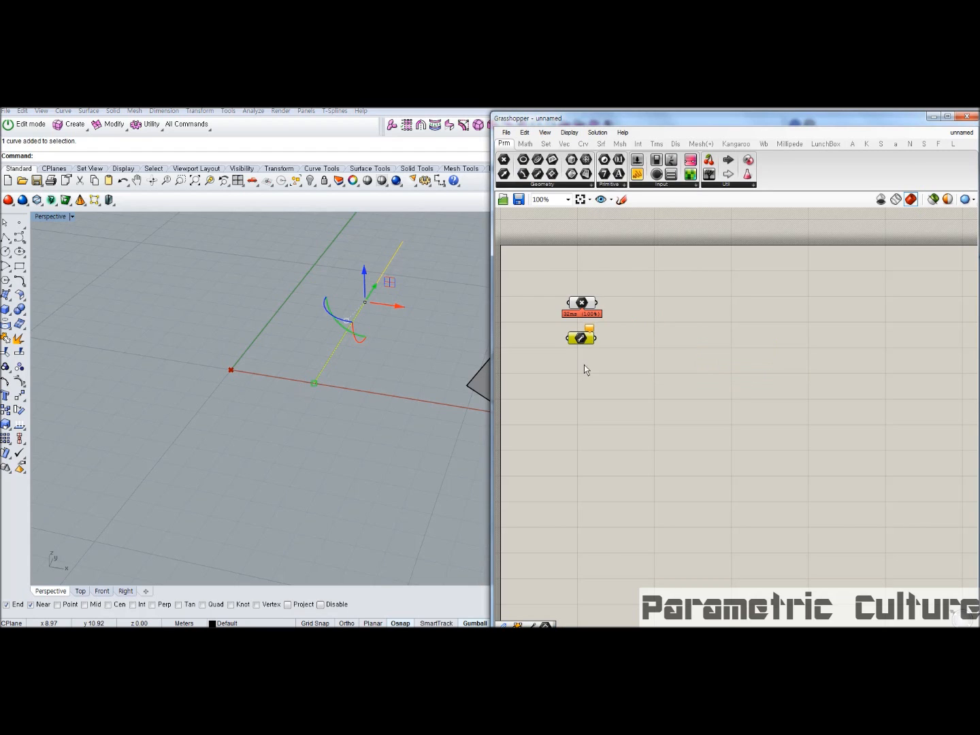
Add a Curve parameter to the canvas below the Line parameter
{"action": "double_click", "coordinate": [584, 365]}
{"action": "type", "text": "curve"}
{"action": "key", "text": "Return"}
{"action": "scroll", "coordinate": [591, 370], "scroll_direction": "up", "scroll_amount": 5}
{"action": "left_click", "coordinate": [623, 373]}
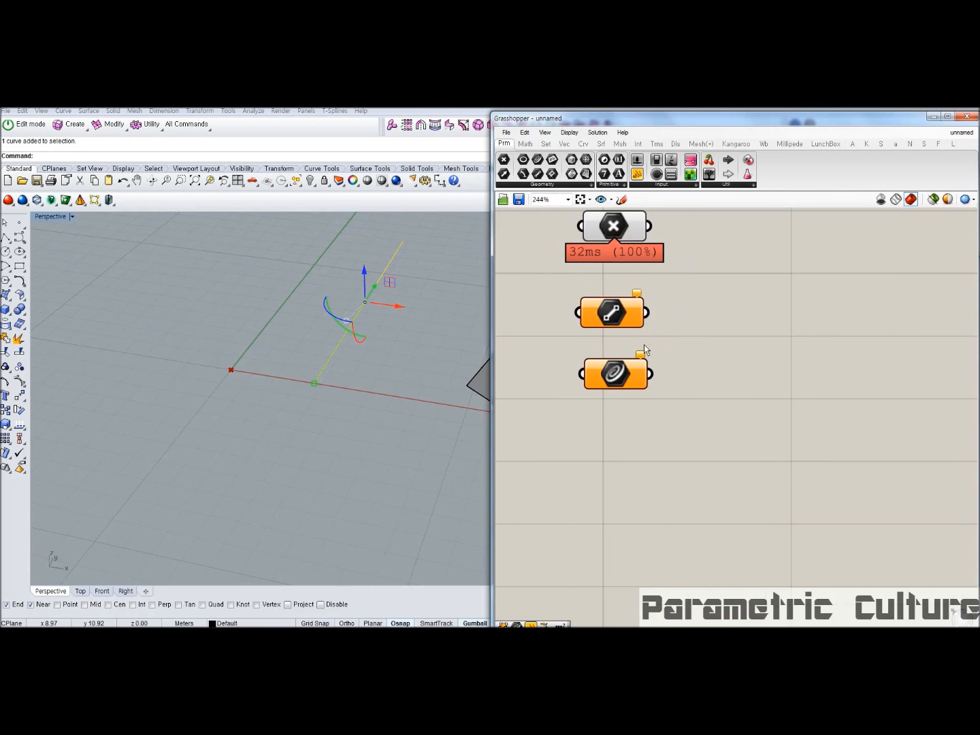
Try to set one line in the Line parameter by picking points beside the existing Rhino line
{"action": "left_click", "coordinate": [386, 374]}
{"action": "mouse_move", "coordinate": [386, 373]}
{"action": "right_mouse_down"}
{"action": "mouse_move", "coordinate": [377, 363]}
{"action": "mouse_move", "coordinate": [360, 380]}
{"action": "mouse_move", "coordinate": [382, 376]}
{"action": "right_mouse_up"}
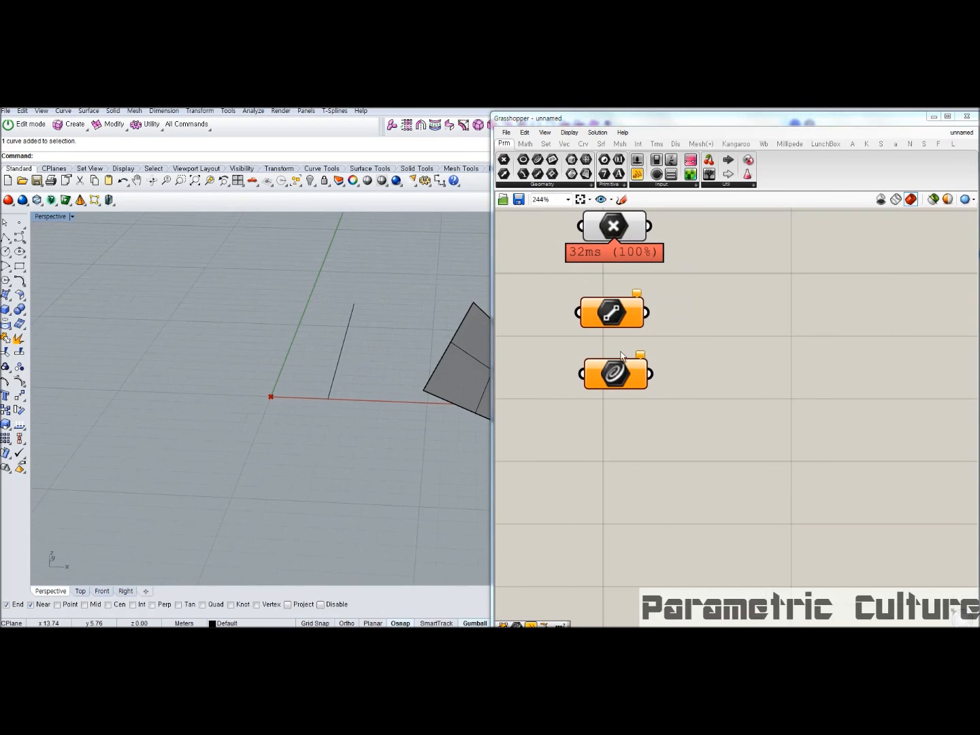
{"action": "right_click", "coordinate": [615, 316]}
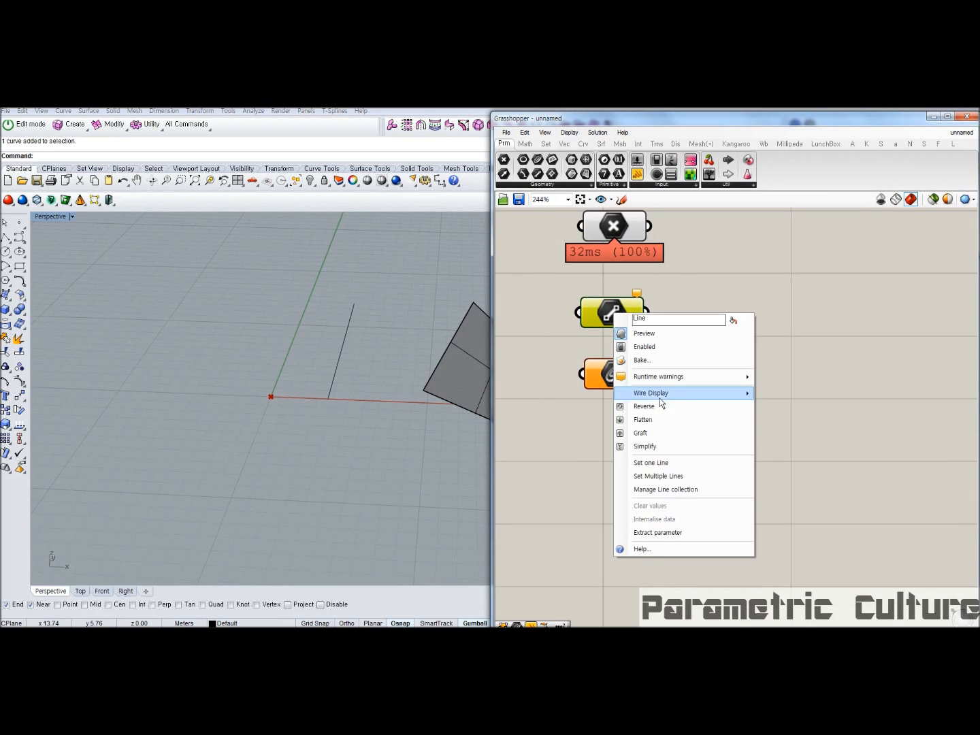
{"action": "left_click", "coordinate": [664, 463]}
{"action": "left_click", "coordinate": [347, 335]}
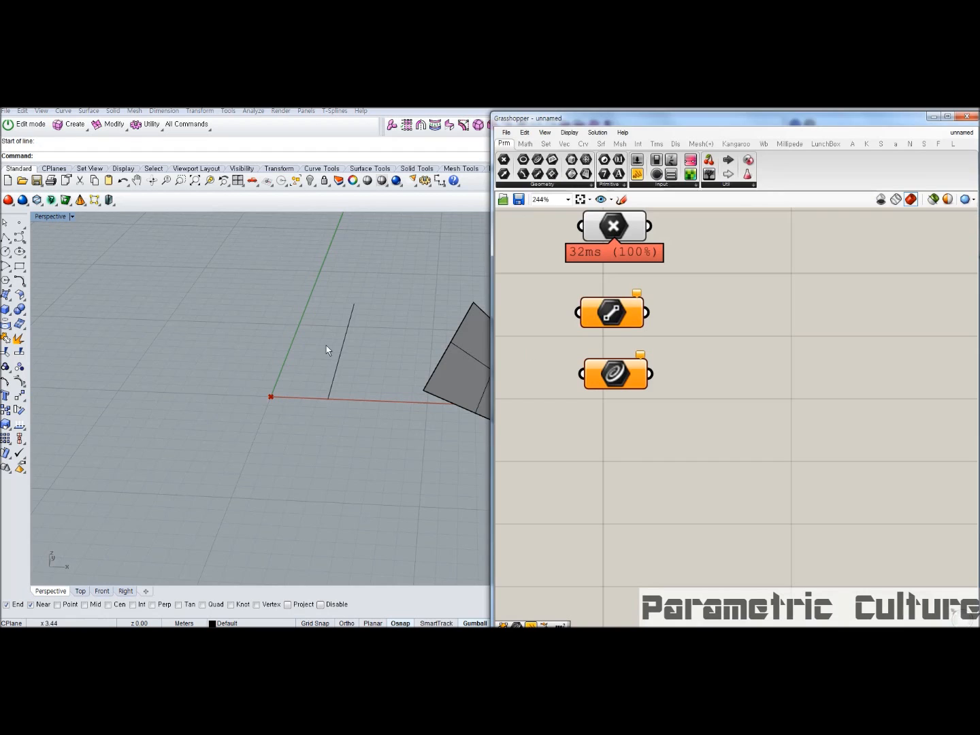
{"action": "left_click", "coordinate": [327, 350]}
{"action": "right_click", "coordinate": [607, 316]}
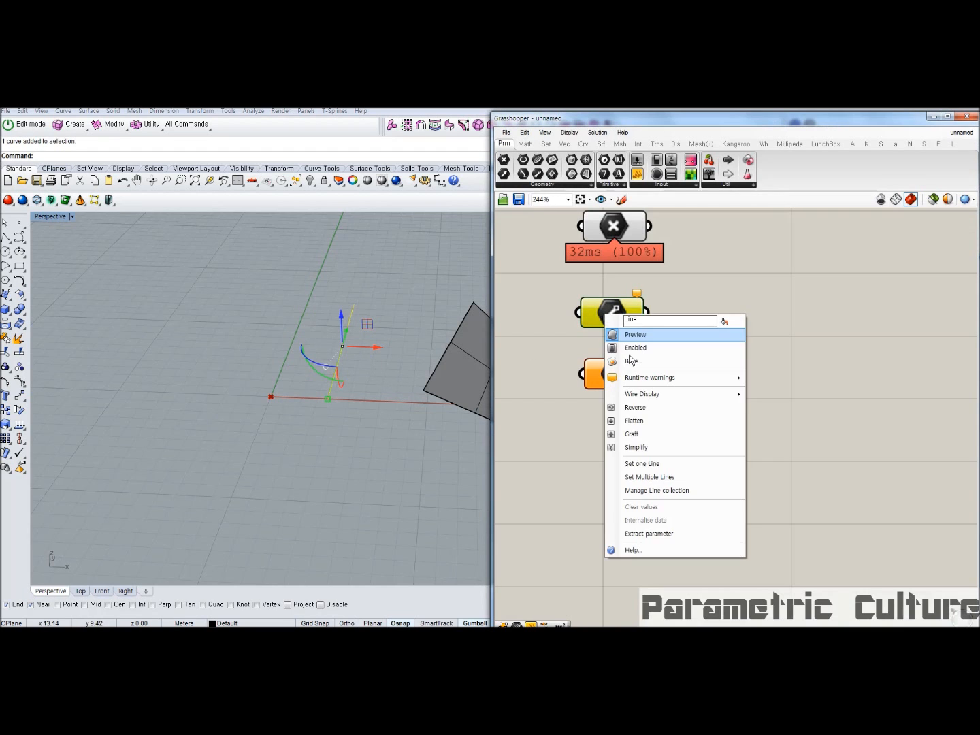
{"action": "left_click", "coordinate": [642, 462]}
{"action": "left_click", "coordinate": [408, 314]}
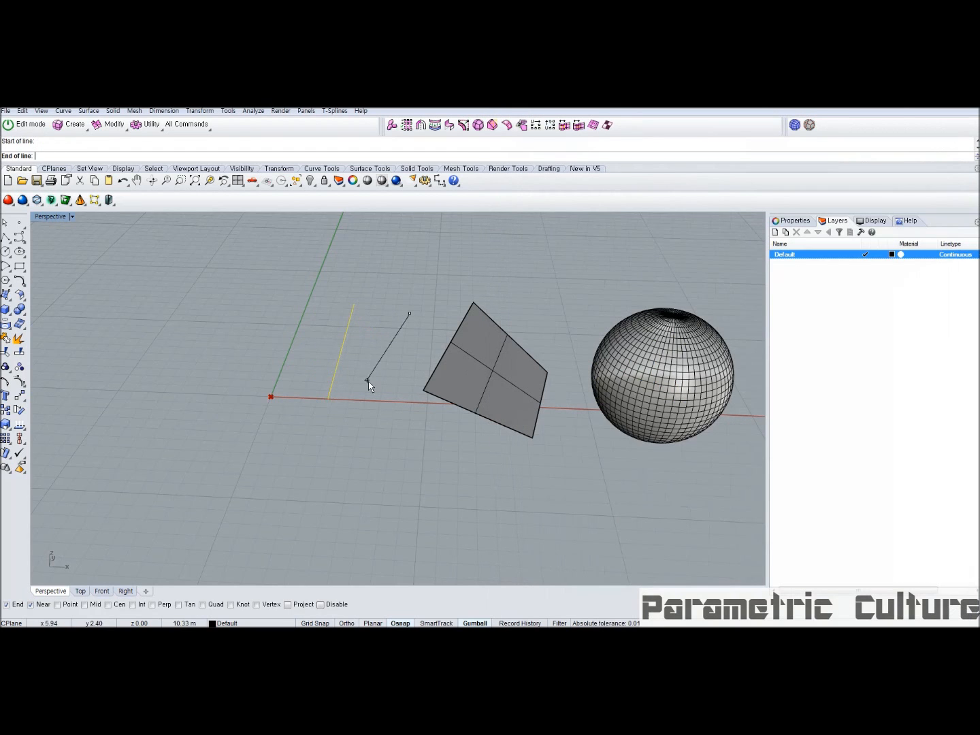
{"action": "left_click", "coordinate": [408, 400]}
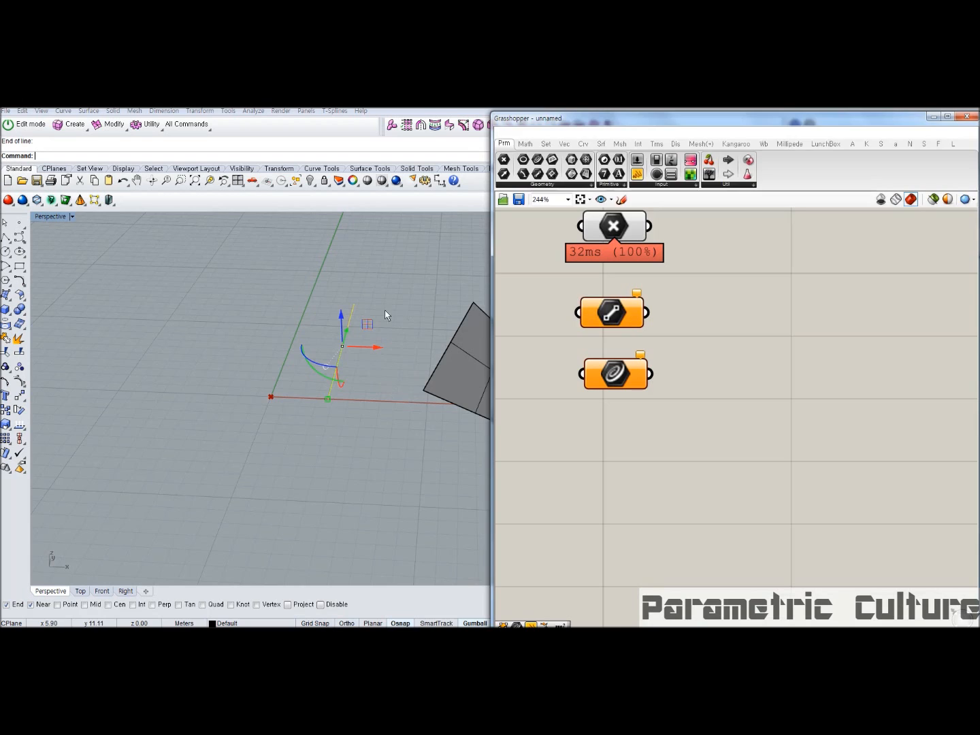
Set one line in the Line parameter by picking its start on the red X axis and its end beside the existing Rhino line
{"action": "scroll", "coordinate": [348, 341], "scroll_direction": "up", "scroll_amount": 2}
{"action": "scroll", "coordinate": [348, 341], "scroll_direction": "up", "scroll_amount": 2}
{"action": "left_click", "coordinate": [342, 341]}
{"action": "right_click_drag", "start_coordinate": [360, 352], "coordinate": [388, 382]}
{"action": "left_click", "coordinate": [399, 386]}
{"action": "left_click", "coordinate": [615, 315]}
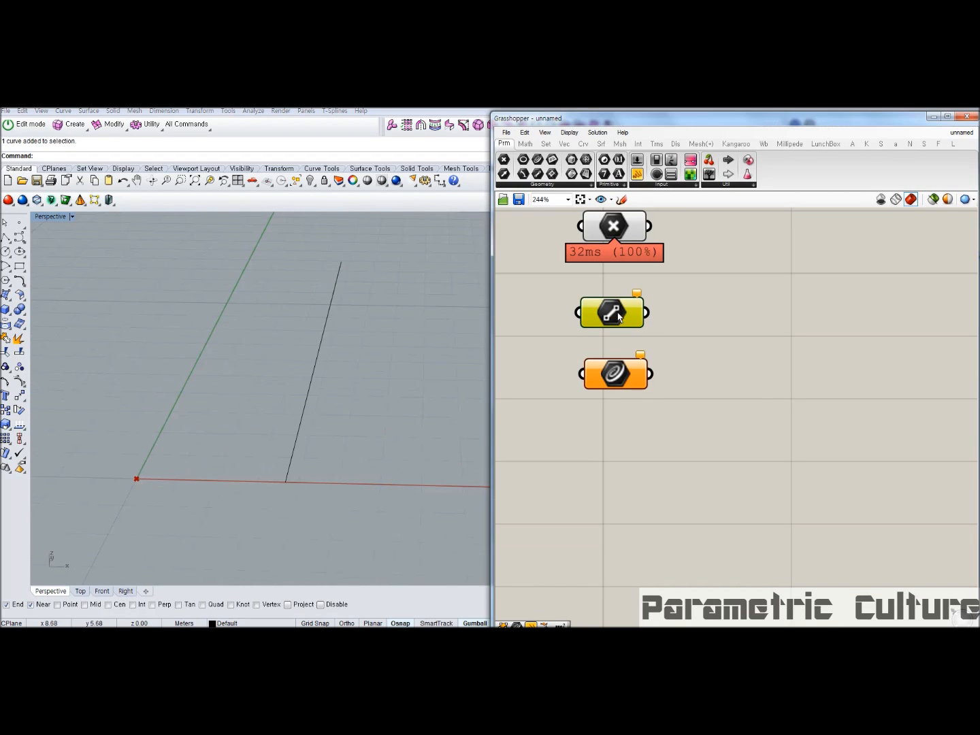
{"action": "right_click", "coordinate": [618, 316]}
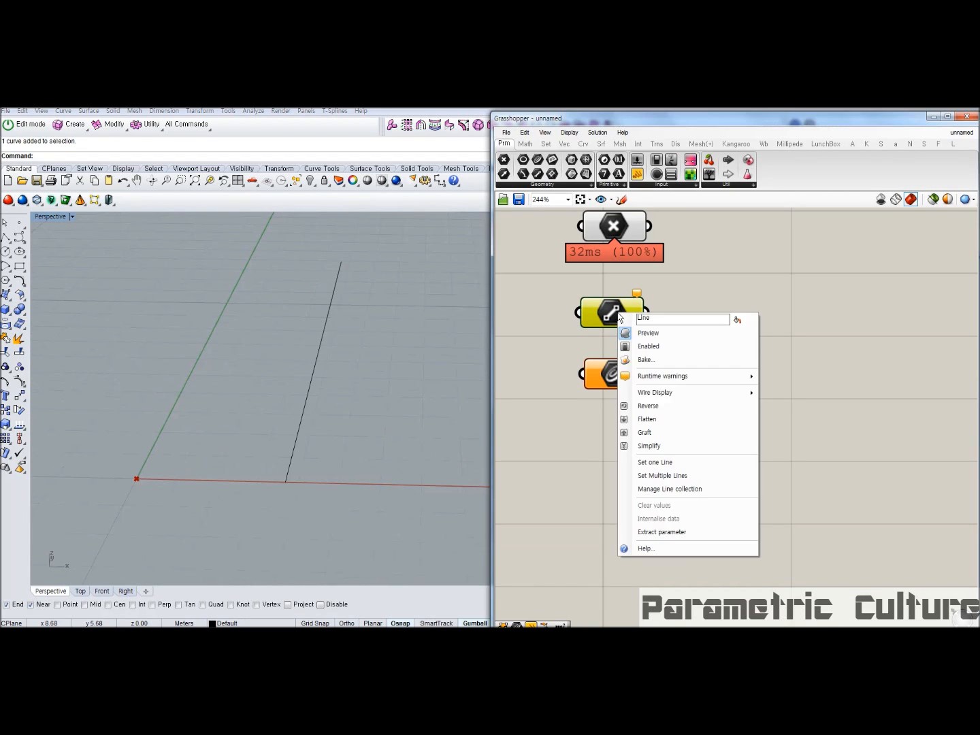
{"action": "left_click", "coordinate": [653, 462]}
{"action": "left_click", "coordinate": [219, 479]}
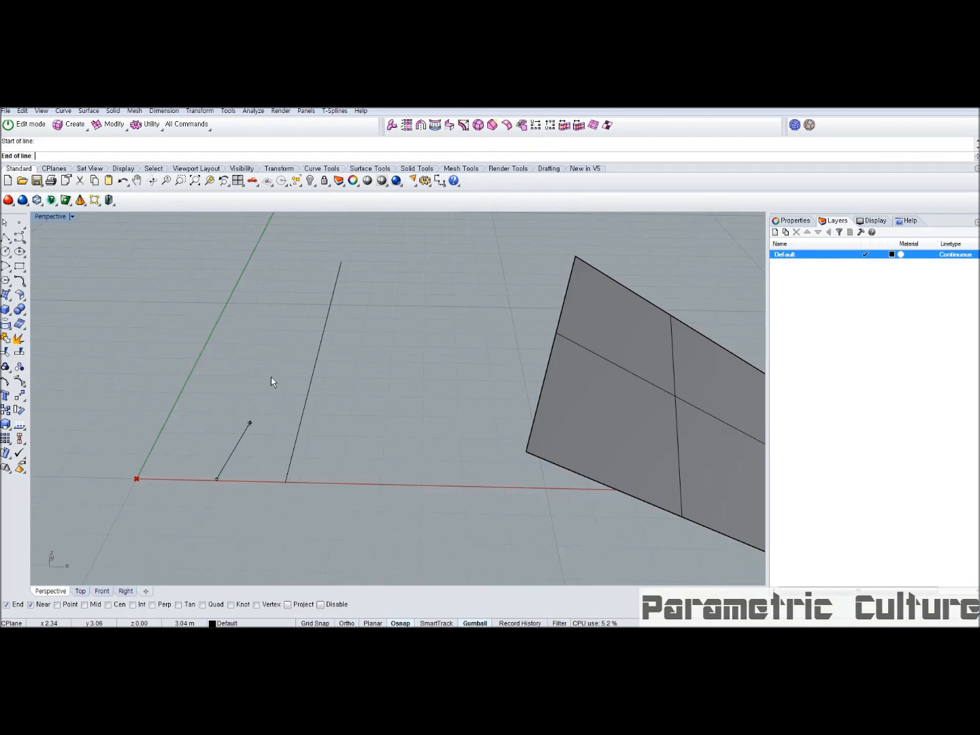
{"action": "left_click", "coordinate": [279, 308]}
{"action": "right_click_drag", "start_coordinate": [297, 333], "coordinate": [232, 406]}
Set the Curve parameter to reference the black Rhino line and shift the parameter slightly down
{"action": "left_click", "coordinate": [627, 372]}
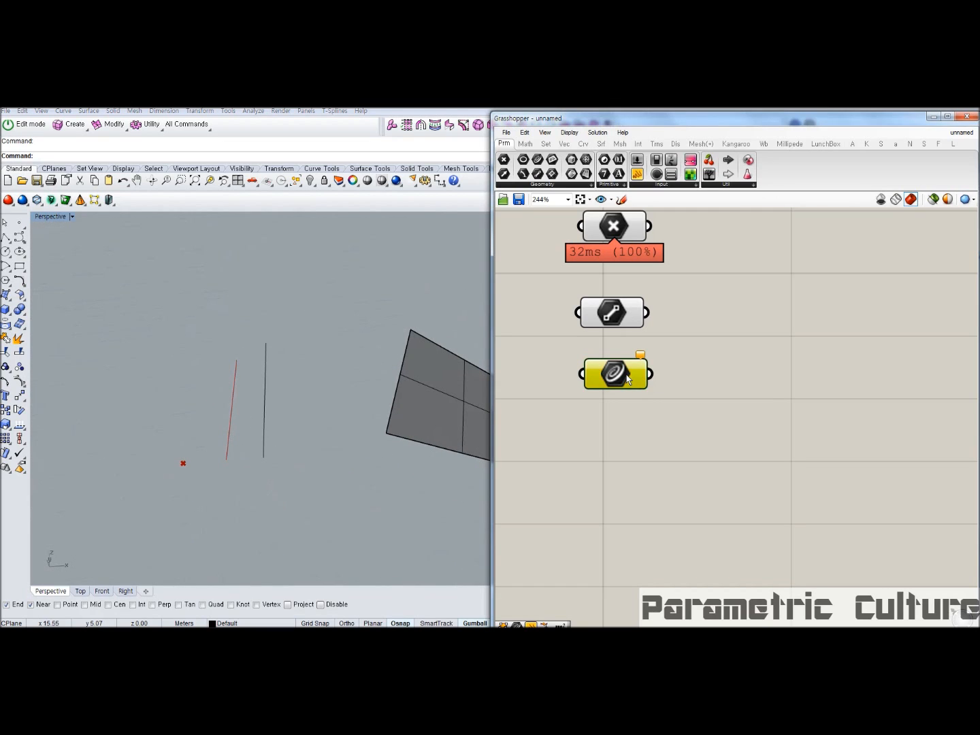
{"action": "right_click", "coordinate": [627, 373]}
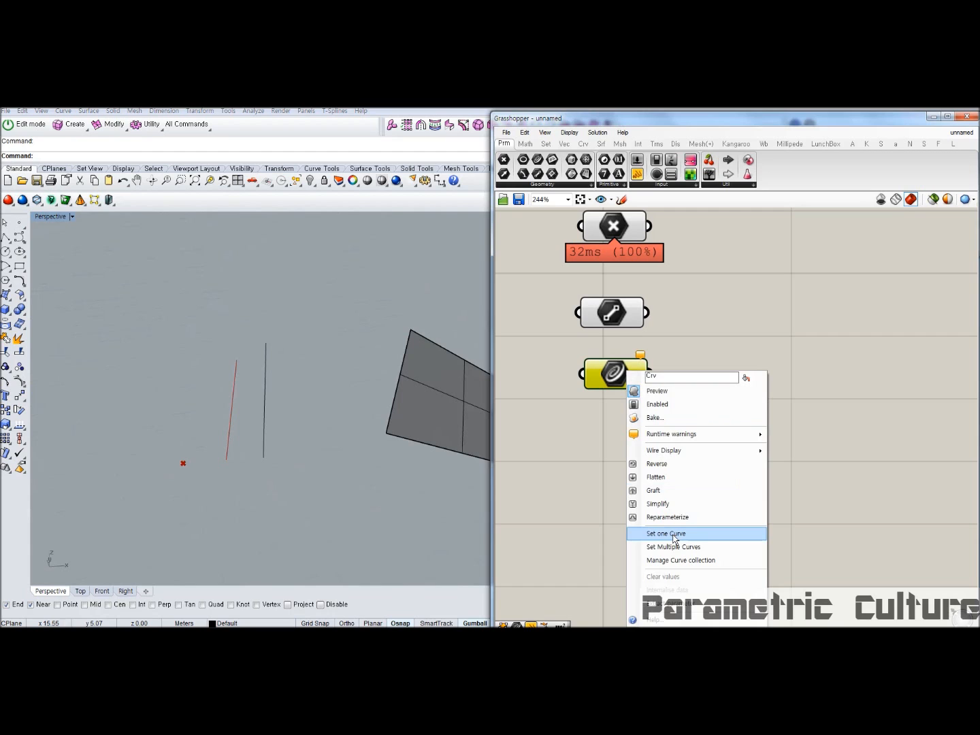
{"action": "left_click", "coordinate": [673, 535]}
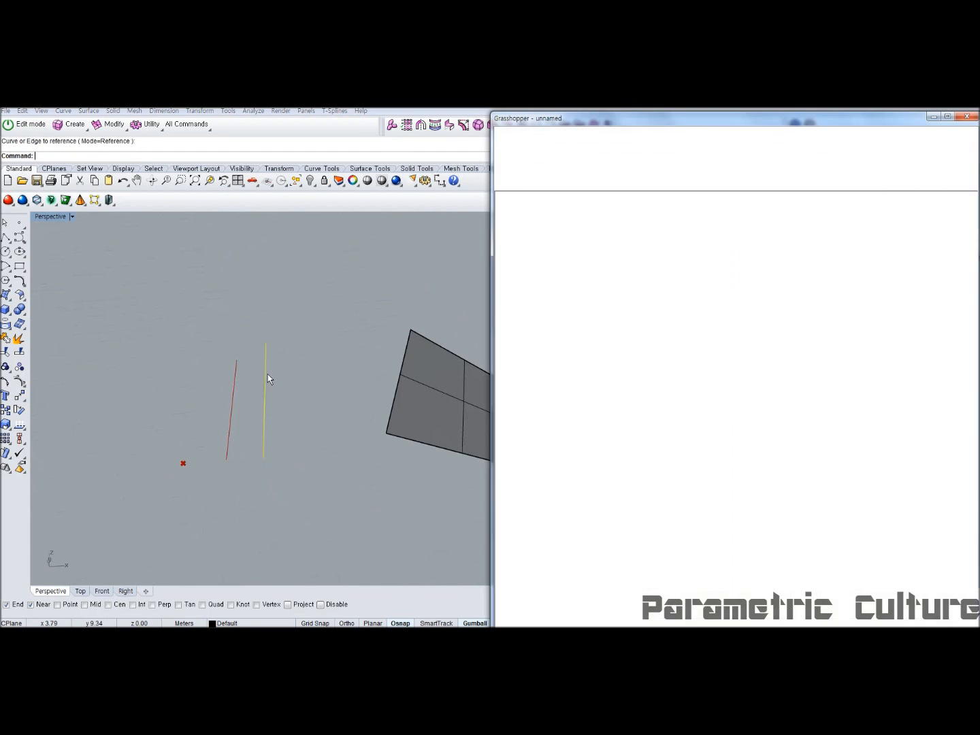
{"action": "left_click", "coordinate": [267, 377]}
{"action": "left_click", "coordinate": [588, 456]}
{"action": "right_click_drag", "start_coordinate": [306, 409], "coordinate": [272, 384]}
{"action": "left_click", "coordinate": [270, 384]}
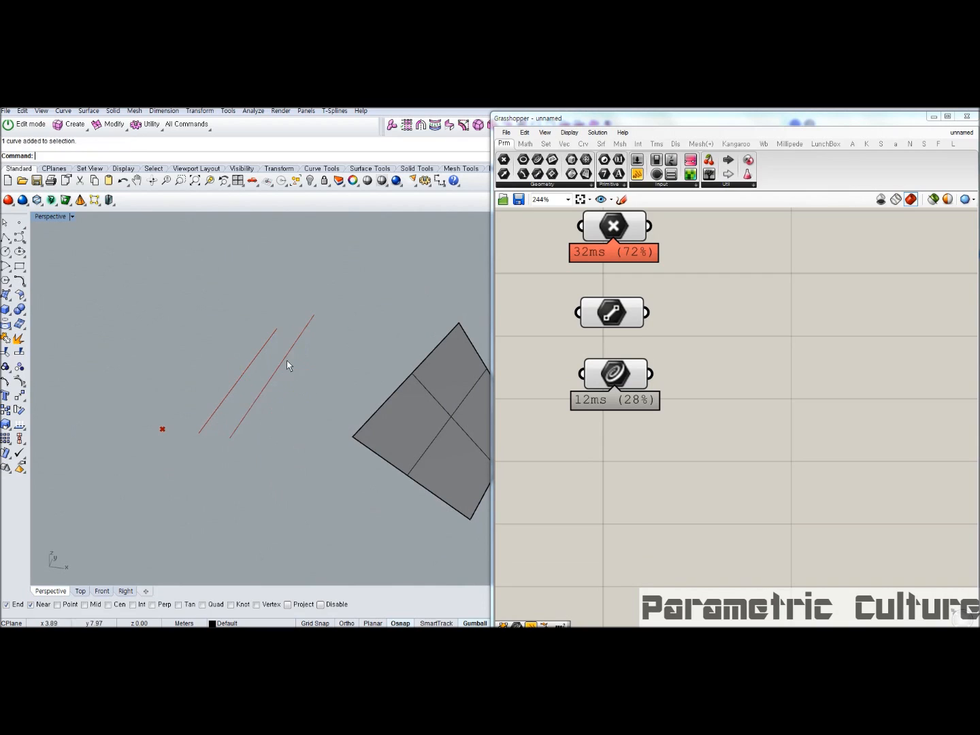
{"action": "left_click_drag", "start_coordinate": [619, 372], "coordinate": [616, 382]}
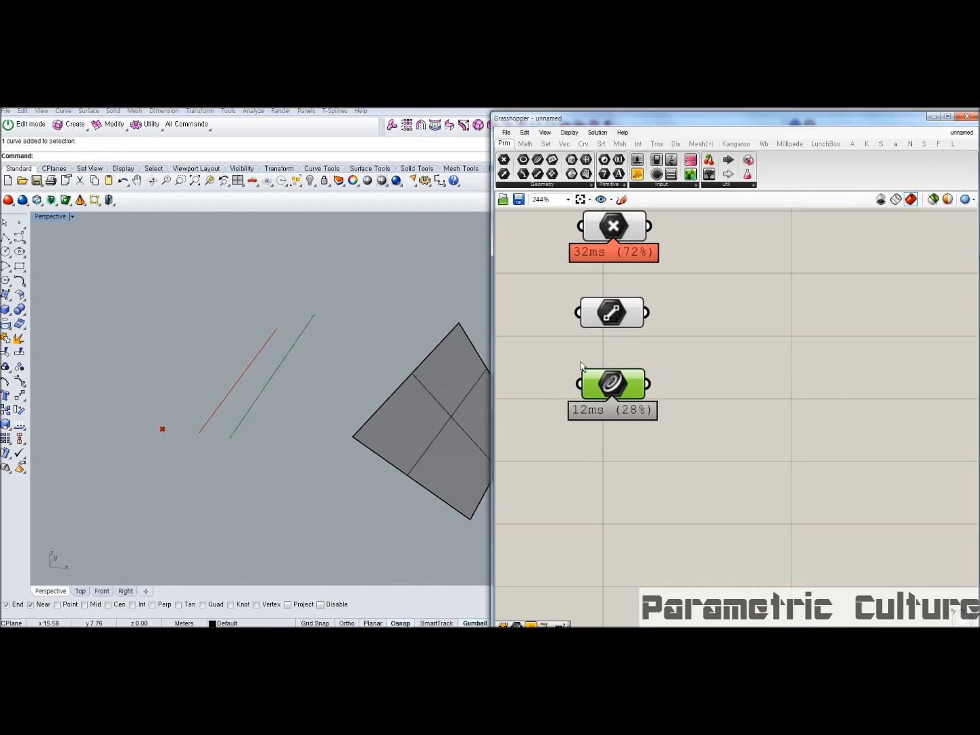
Move the referenced Rhino line along the X axis toward the surface and back toward the Line parameter's line
{"action": "left_click", "coordinate": [300, 344]}
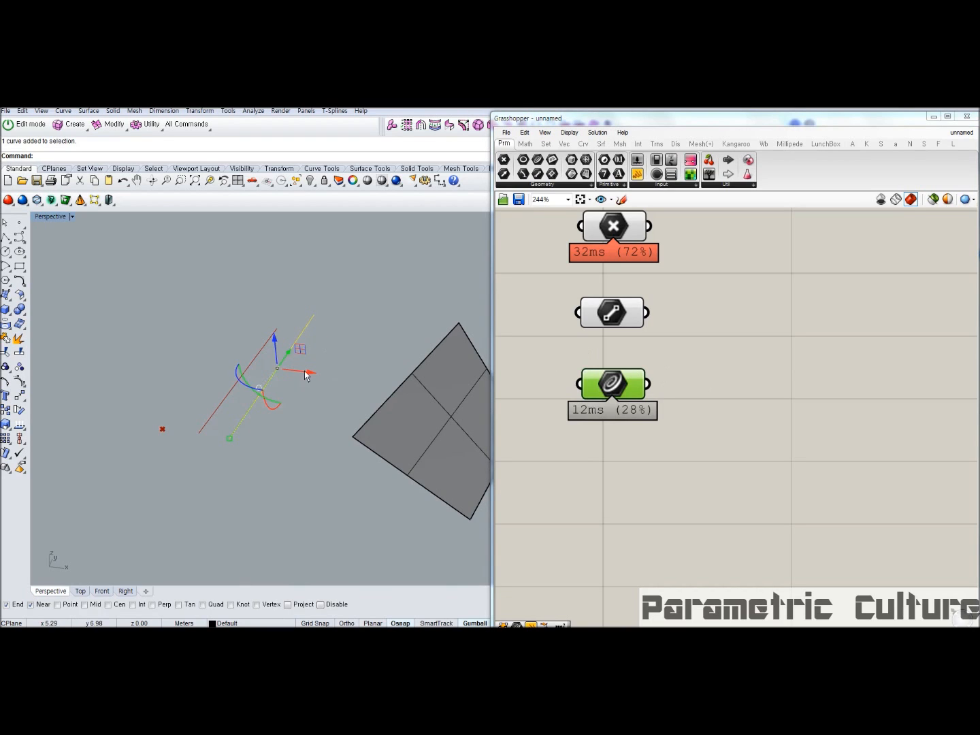
{"action": "left_click_drag", "start_coordinate": [303, 372], "coordinate": [346, 386]}
{"action": "left_click", "coordinate": [392, 339]}
{"action": "left_click", "coordinate": [615, 384]}
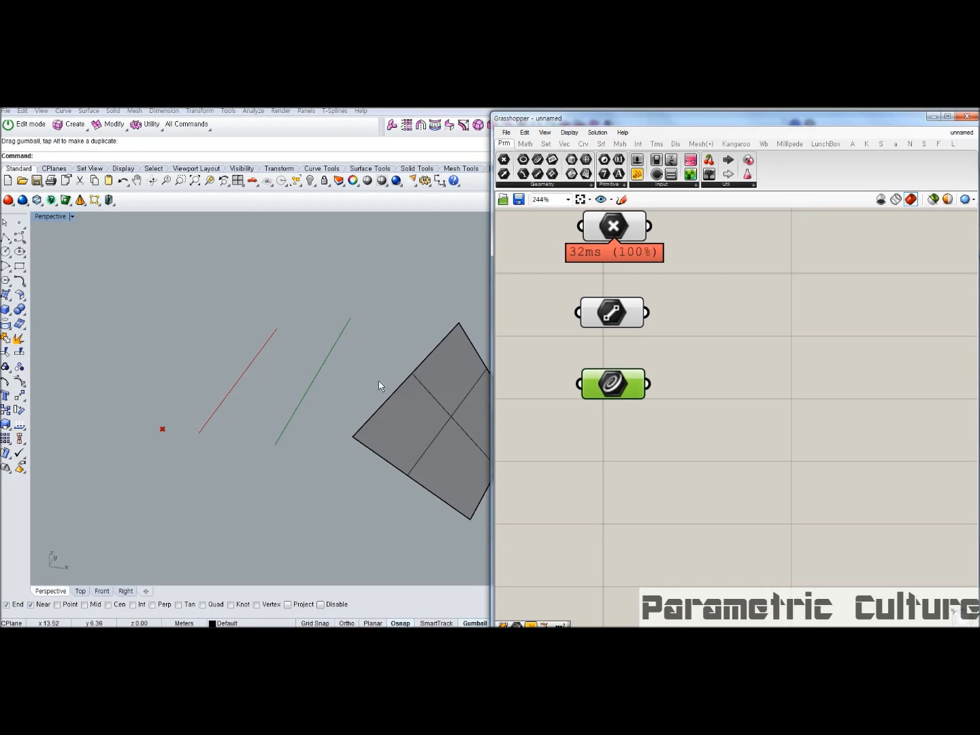
{"action": "left_click", "coordinate": [327, 359]}
{"action": "left_click_drag", "start_coordinate": [339, 377], "coordinate": [304, 373]}
{"action": "left_click", "coordinate": [320, 395]}
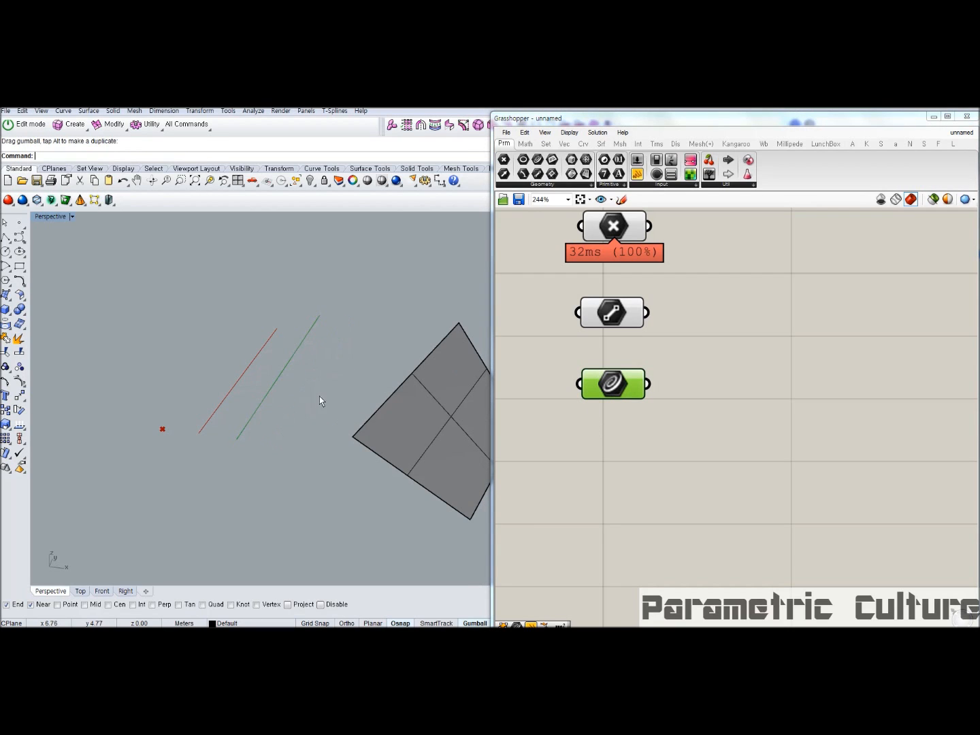
Delete the Rhino line referenced by the Curve parameter and check both the canvas and the viewport
{"action": "left_click", "coordinate": [293, 357]}
{"action": "left_click", "coordinate": [389, 357]}
{"action": "right_click_drag", "start_coordinate": [322, 357], "coordinate": [316, 419]}
{"action": "left_click", "coordinate": [286, 383]}
{"action": "key", "text": "Delete"}
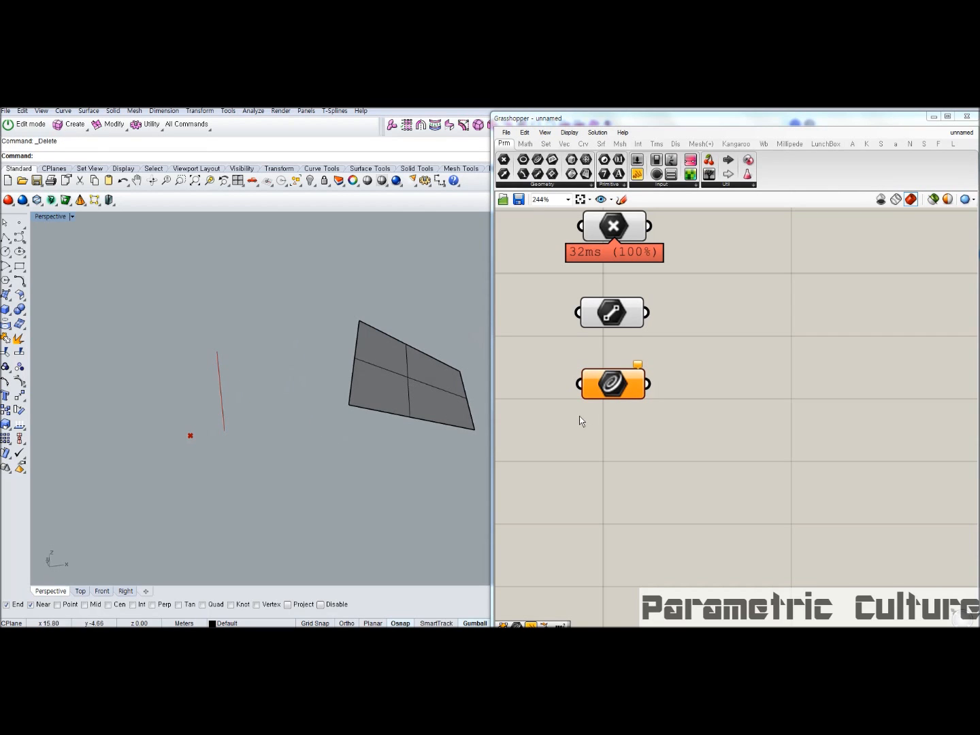
{"action": "right_click_drag", "start_coordinate": [588, 411], "coordinate": [584, 415]}
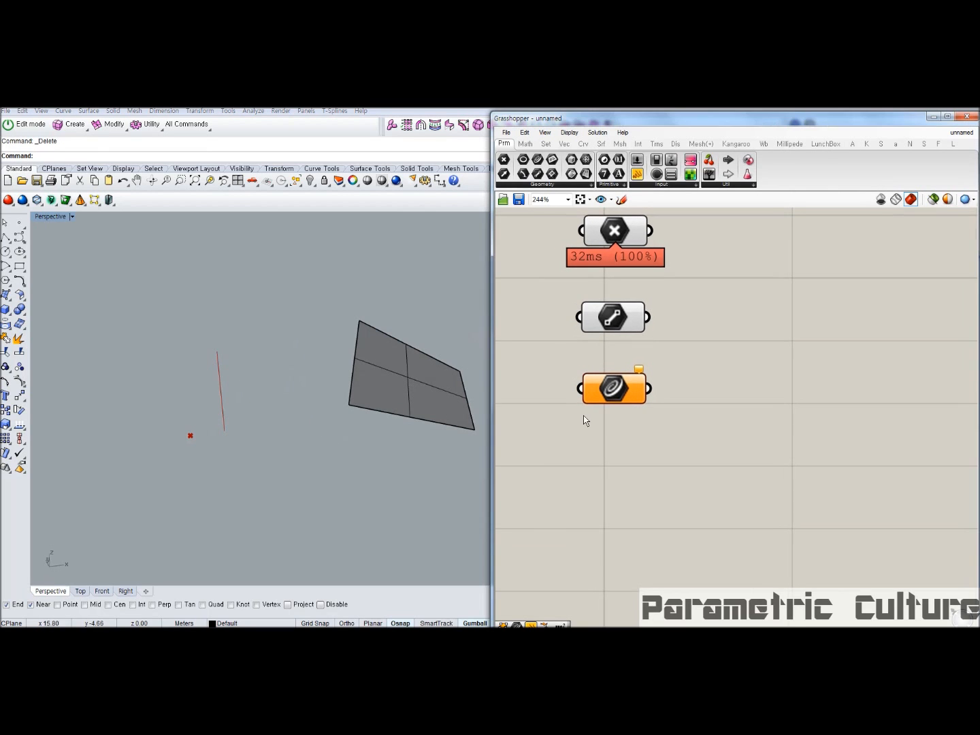
{"action": "right_click_drag", "start_coordinate": [297, 385], "coordinate": [267, 383]}
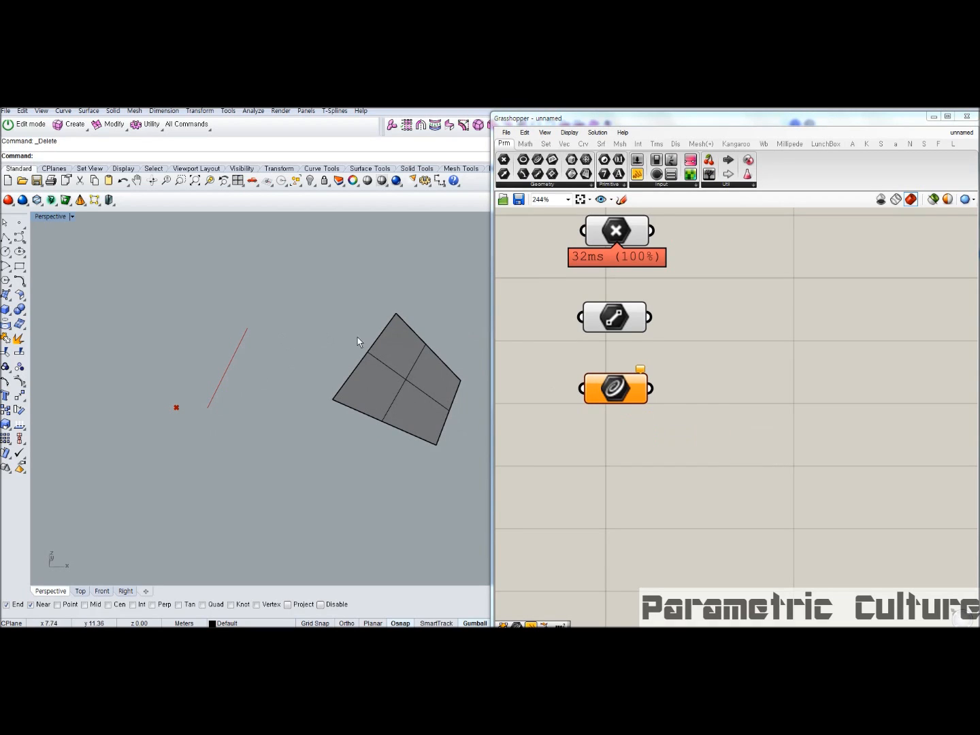
Undo the deletion of the referenced Rhino line
{"action": "left_click", "coordinate": [612, 396]}
{"action": "key", "text": "ctrl+z"}
{"action": "left_click", "coordinate": [340, 318]}
{"action": "scroll", "coordinate": [321, 322], "scroll_direction": "up", "scroll_amount": 4}
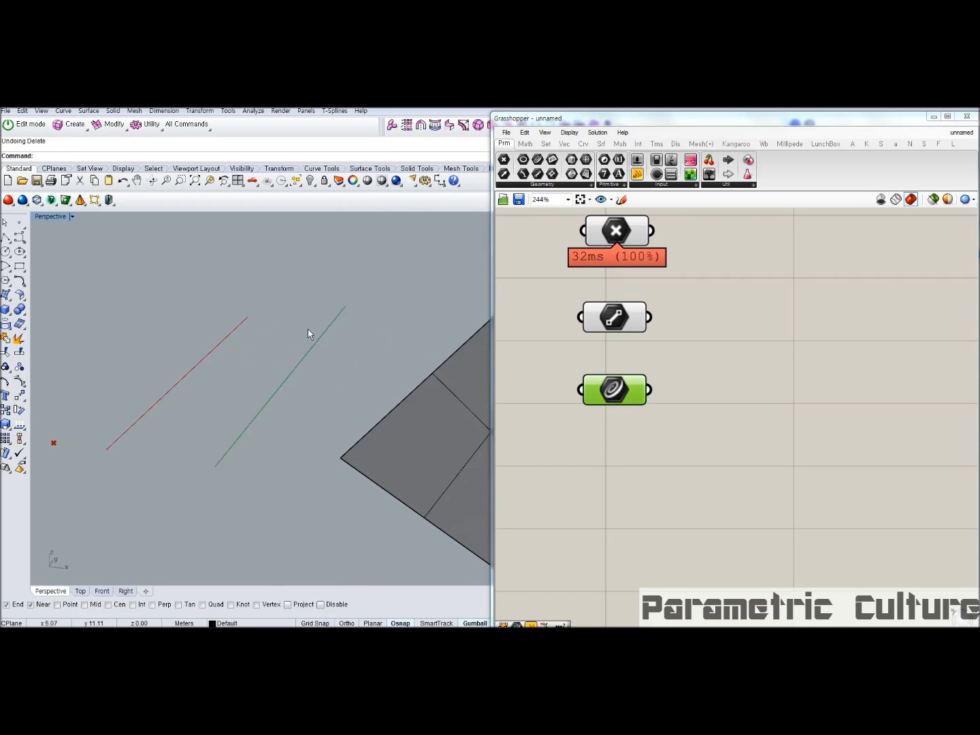
Move the referenced Rhino line along the X axis closer to the Line parameter's line
{"action": "right_click_drag", "start_coordinate": [308, 329], "coordinate": [329, 320]}
{"action": "scroll", "coordinate": [329, 321], "scroll_direction": "down", "scroll_amount": 5}
{"action": "left_click", "coordinate": [302, 346]}
{"action": "left_click", "coordinate": [341, 342]}
{"action": "left_click", "coordinate": [564, 363]}
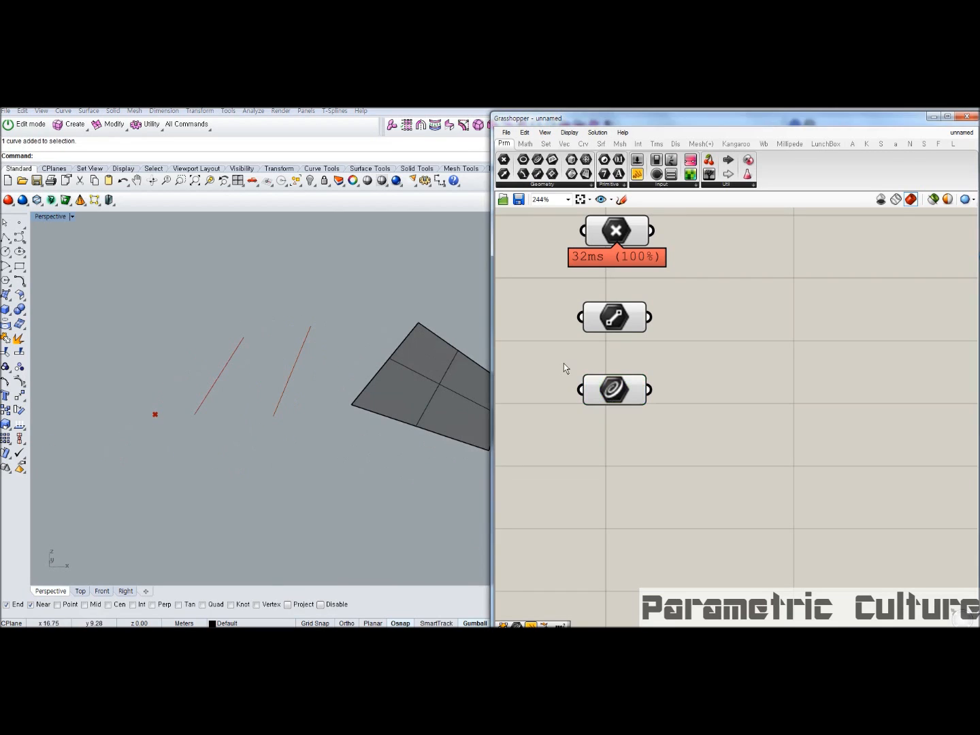
{"action": "right_click_drag", "start_coordinate": [330, 339], "coordinate": [315, 346]}
{"action": "left_click", "coordinate": [315, 345]}
{"action": "left_click_drag", "start_coordinate": [370, 358], "coordinate": [332, 353]}
{"action": "left_click", "coordinate": [557, 436]}
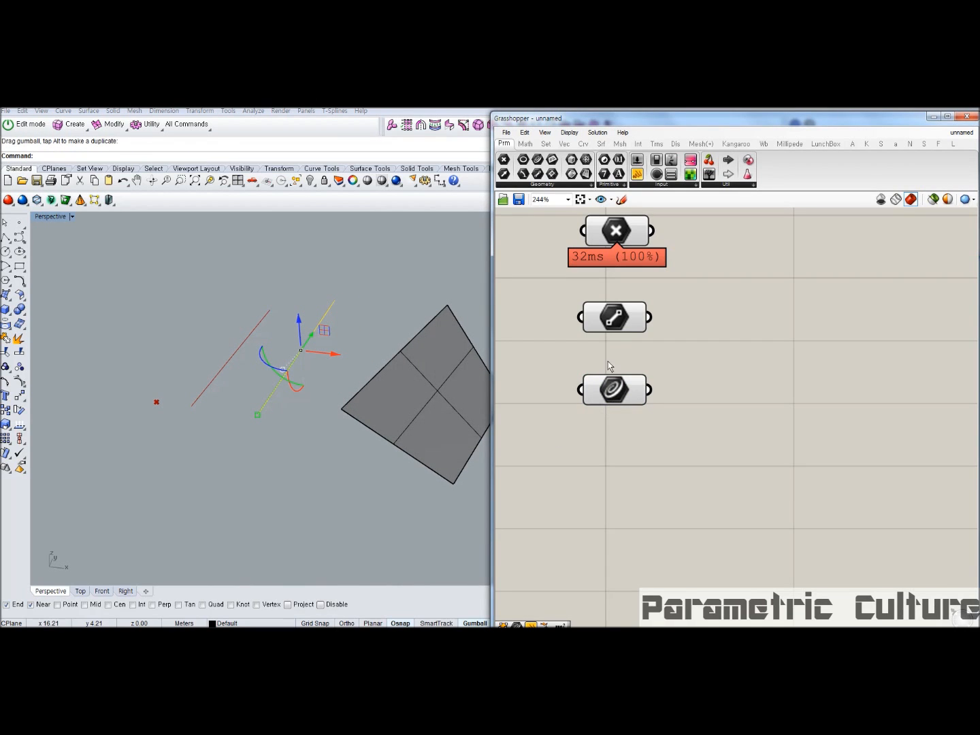
Add a Surface parameter to the canvas beside the Point parameter by searching for "sur"
{"action": "right_click_drag", "start_coordinate": [608, 361], "coordinate": [605, 439]}
{"action": "scroll", "coordinate": [604, 439], "scroll_direction": "down", "scroll_amount": 3}
{"action": "left_click", "coordinate": [319, 296]}
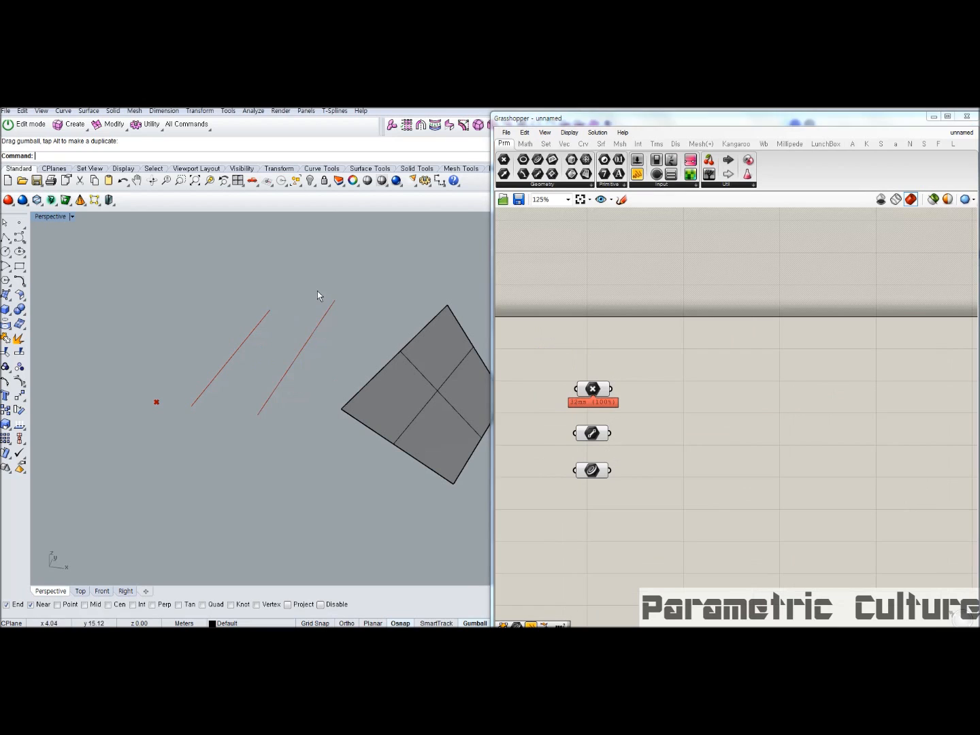
{"action": "right_click_drag", "start_coordinate": [641, 384], "coordinate": [654, 370]}
{"action": "right_click_drag", "start_coordinate": [427, 335], "coordinate": [347, 322]}
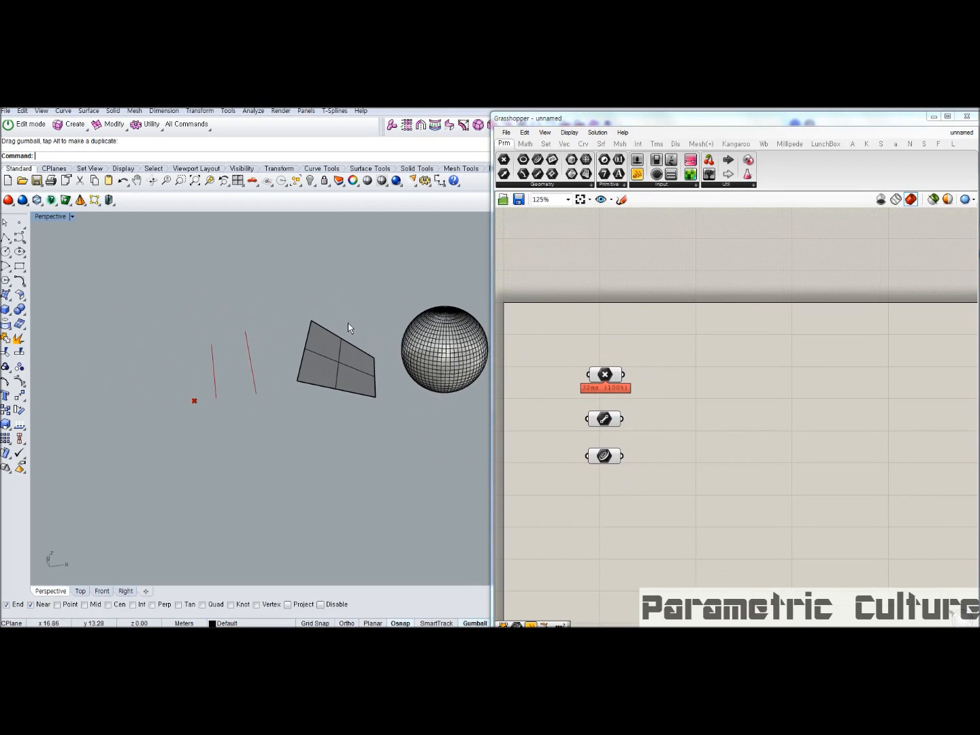
{"action": "double_click", "coordinate": [669, 357]}
{"action": "type", "text": "sur"}
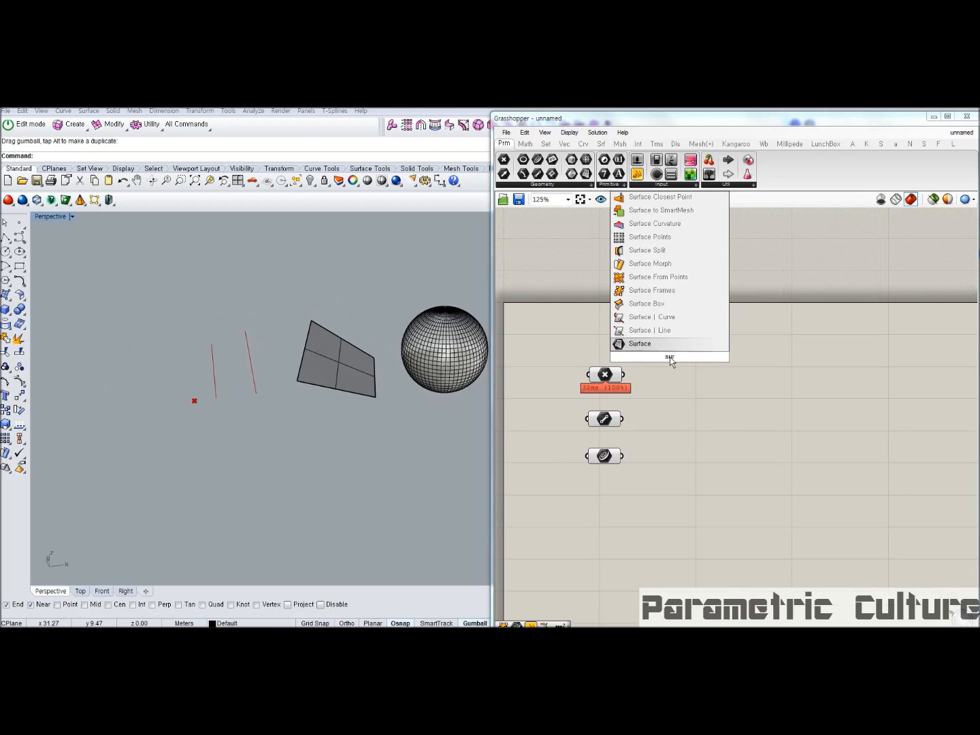
{"action": "key", "text": "Return"}
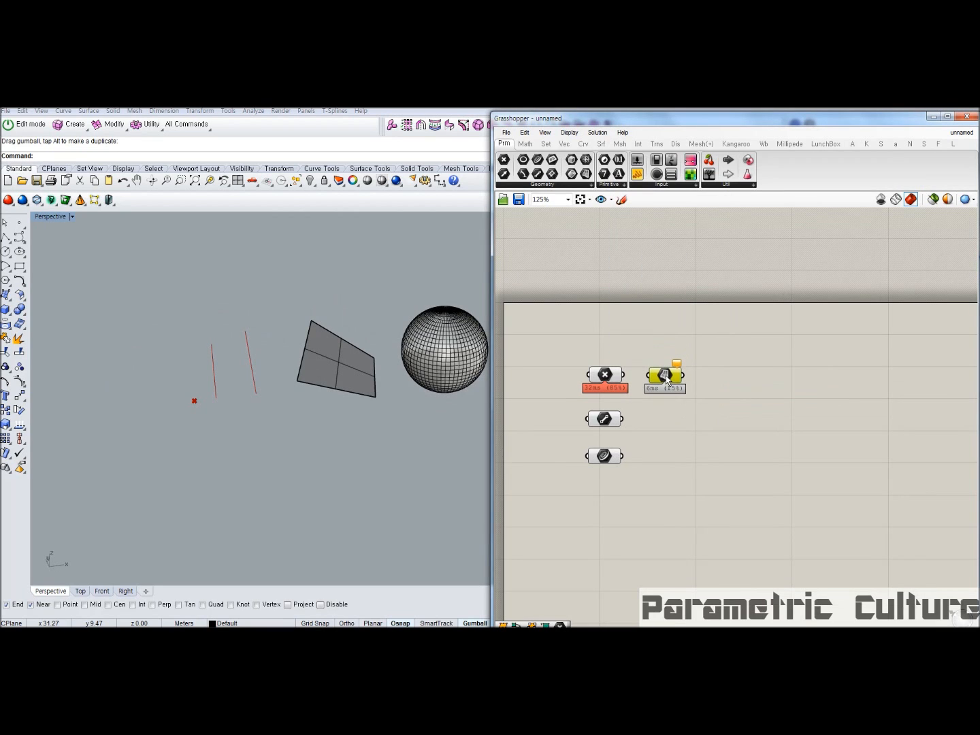
Reference the four-sided Rhino surface as the single surface of the Surface parameter
{"action": "right_click", "coordinate": [669, 358]}
{"action": "left_click", "coordinate": [707, 533]}
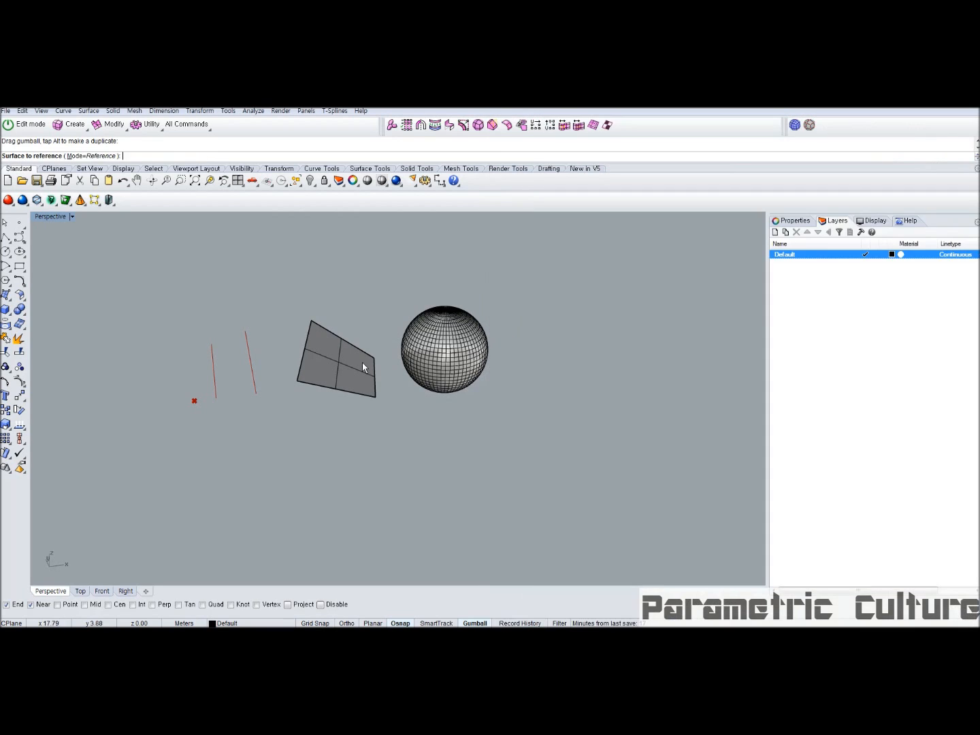
{"action": "left_click", "coordinate": [340, 364]}
{"action": "mouse_move", "coordinate": [364, 384]}
{"action": "right_mouse_down"}
{"action": "mouse_move", "coordinate": [396, 371]}
{"action": "mouse_move", "coordinate": [326, 371]}
{"action": "right_mouse_up"}
{"action": "scroll", "coordinate": [326, 372], "scroll_direction": "down", "scroll_amount": 3}
Move the referenced Rhino surface towards the lines and back towards the sphere, checking the Surface parameter's preview in between
{"action": "left_click", "coordinate": [322, 364]}
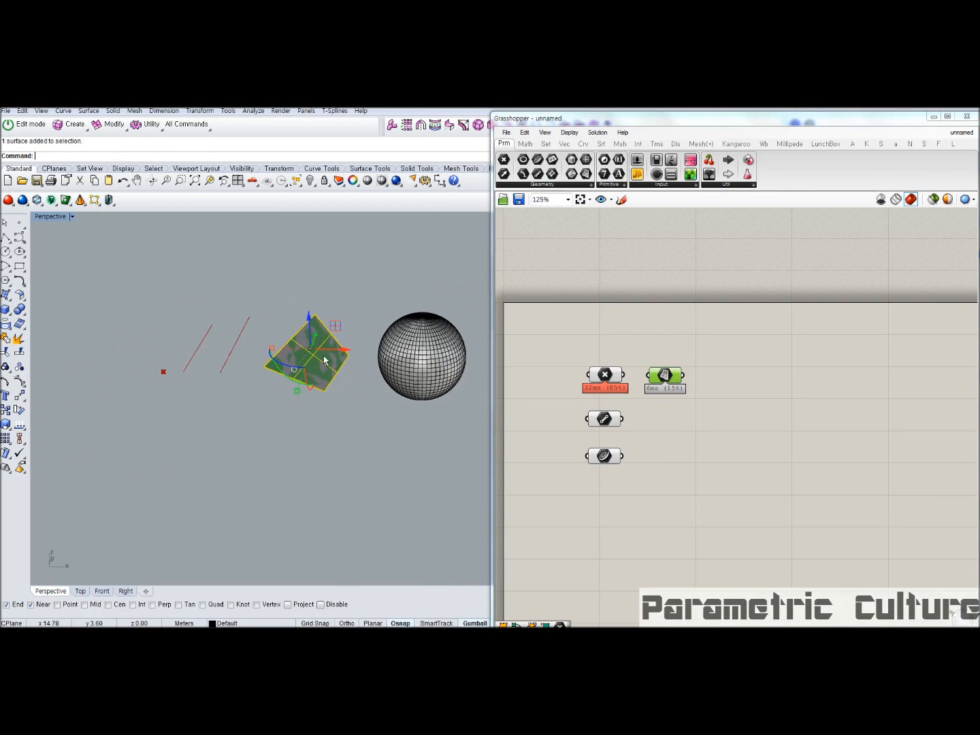
{"action": "left_click_drag", "start_coordinate": [322, 349], "coordinate": [304, 364]}
{"action": "left_click", "coordinate": [661, 396]}
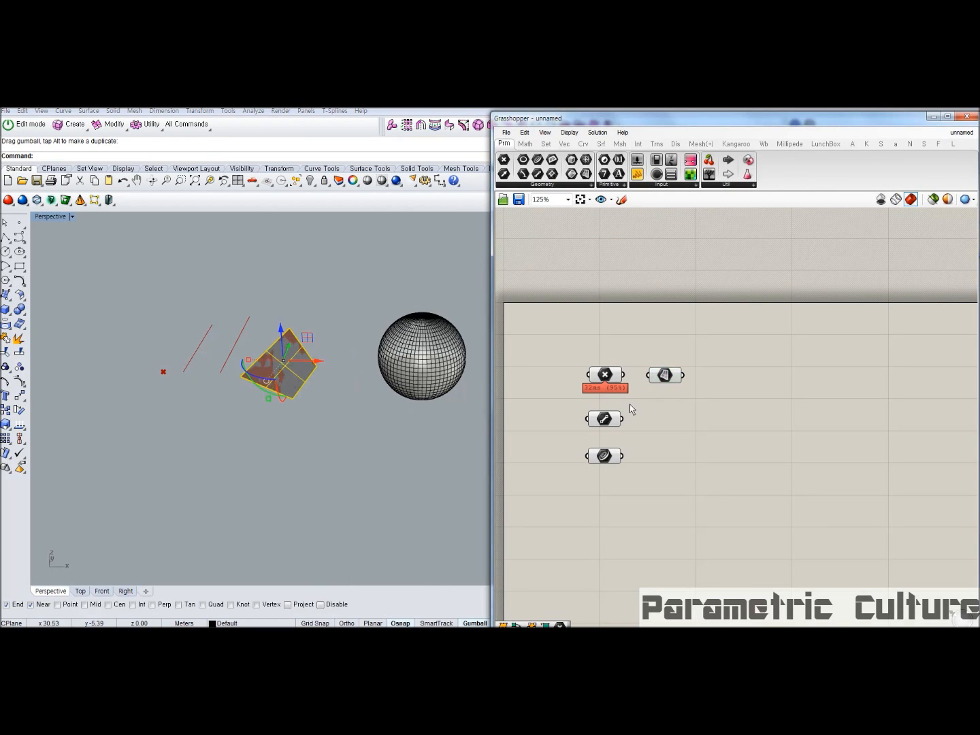
{"action": "left_click", "coordinate": [665, 381]}
{"action": "right_click_drag", "start_coordinate": [251, 360], "coordinate": [271, 356]}
{"action": "left_click_drag", "start_coordinate": [272, 356], "coordinate": [303, 338]}
{"action": "left_click", "coordinate": [338, 307]}
{"action": "right_click_drag", "start_coordinate": [338, 308], "coordinate": [325, 293]}
Hide the referenced Rhino surface in the viewport, leaving the Surface parameter's preview
{"action": "left_click", "coordinate": [315, 341]}
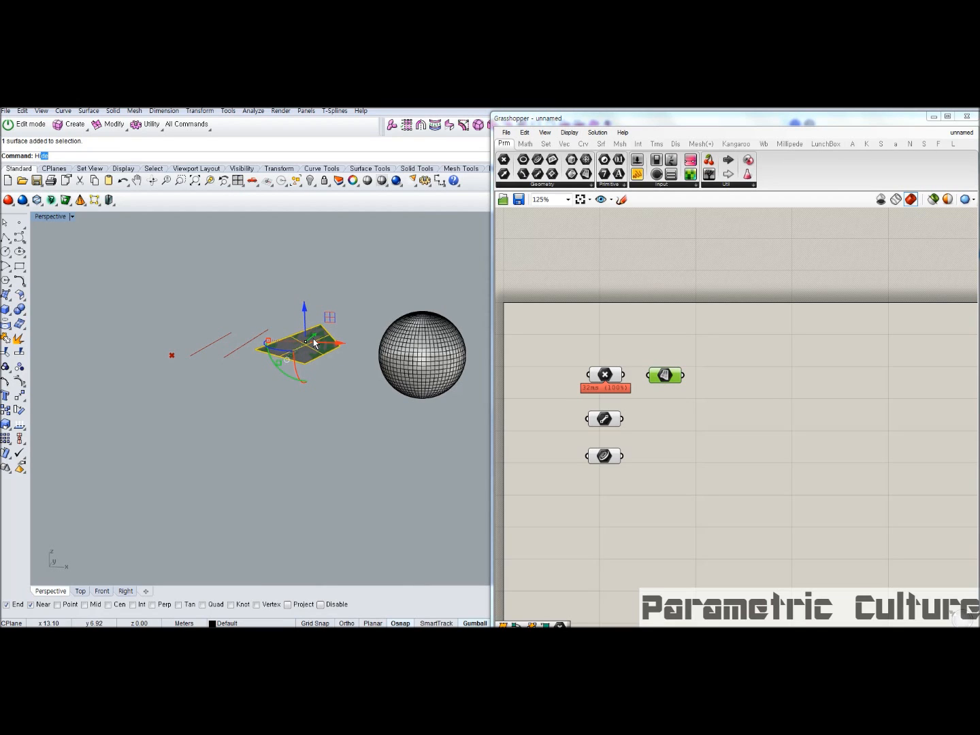
{"action": "key", "text": "Return"}
{"action": "right_click_drag", "start_coordinate": [312, 350], "coordinate": [287, 345]}
{"action": "scroll", "coordinate": [291, 332], "scroll_direction": "down", "scroll_amount": 4}
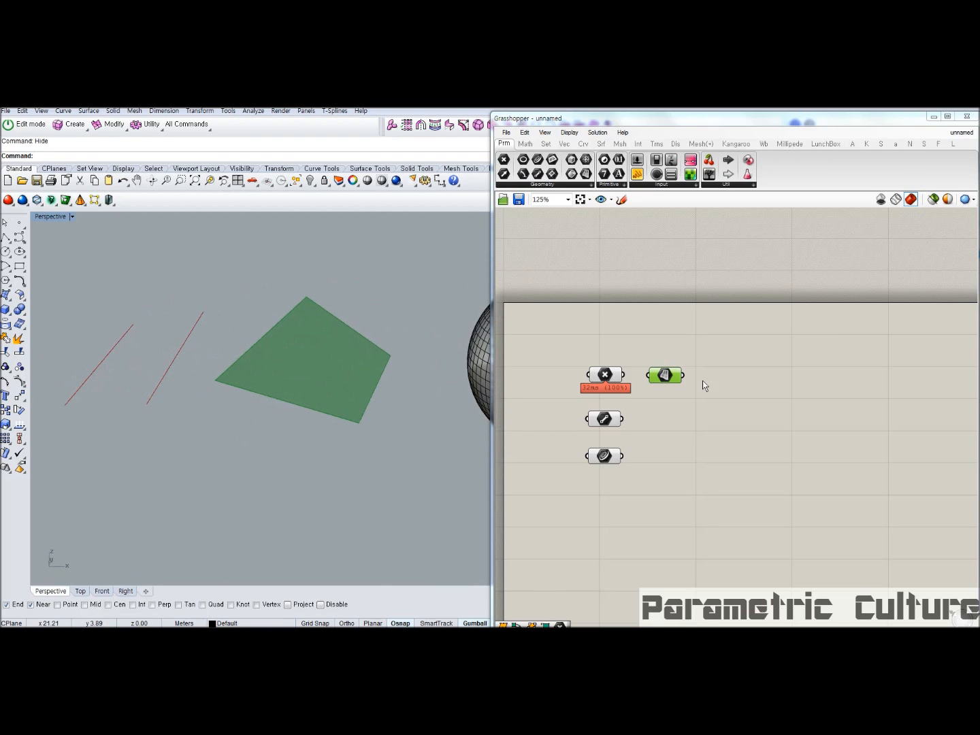
Deselect and reselect the Surface parameter repeatedly to compare its preview in the viewport, nudging it slightly on the canvas
{"action": "left_click", "coordinate": [702, 382]}
{"action": "left_click", "coordinate": [667, 382]}
{"action": "left_click", "coordinate": [659, 407]}
{"action": "left_click", "coordinate": [663, 378]}
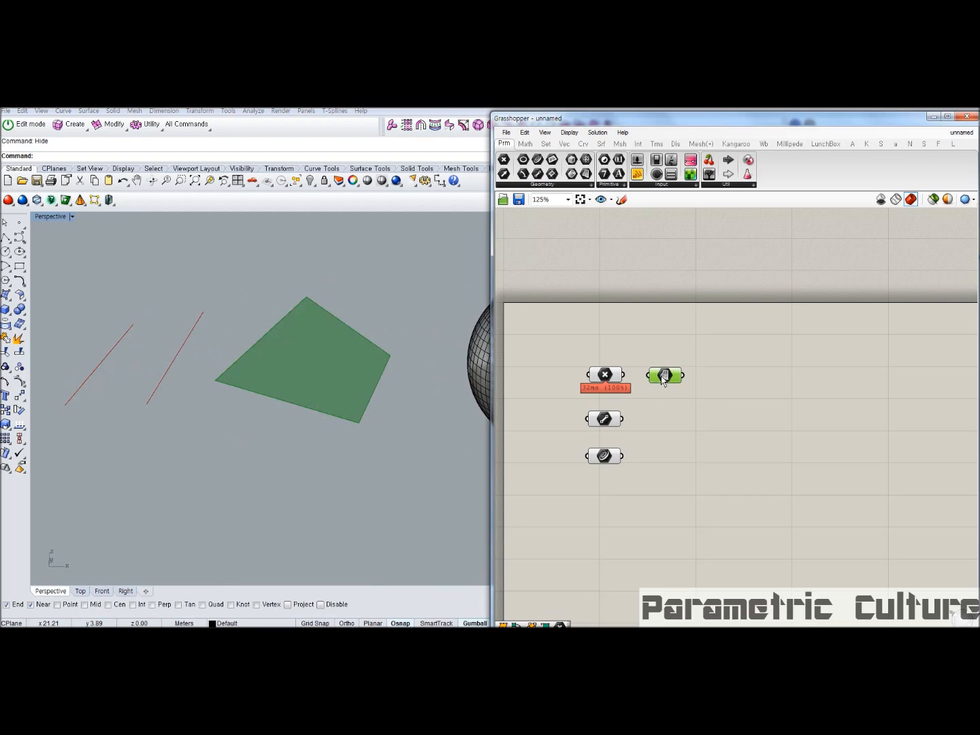
{"action": "left_click", "coordinate": [667, 390]}
{"action": "left_click", "coordinate": [665, 371]}
{"action": "left_click_drag", "start_coordinate": [665, 372], "coordinate": [674, 373]}
{"action": "scroll", "coordinate": [339, 342], "scroll_direction": "down", "scroll_amount": 5}
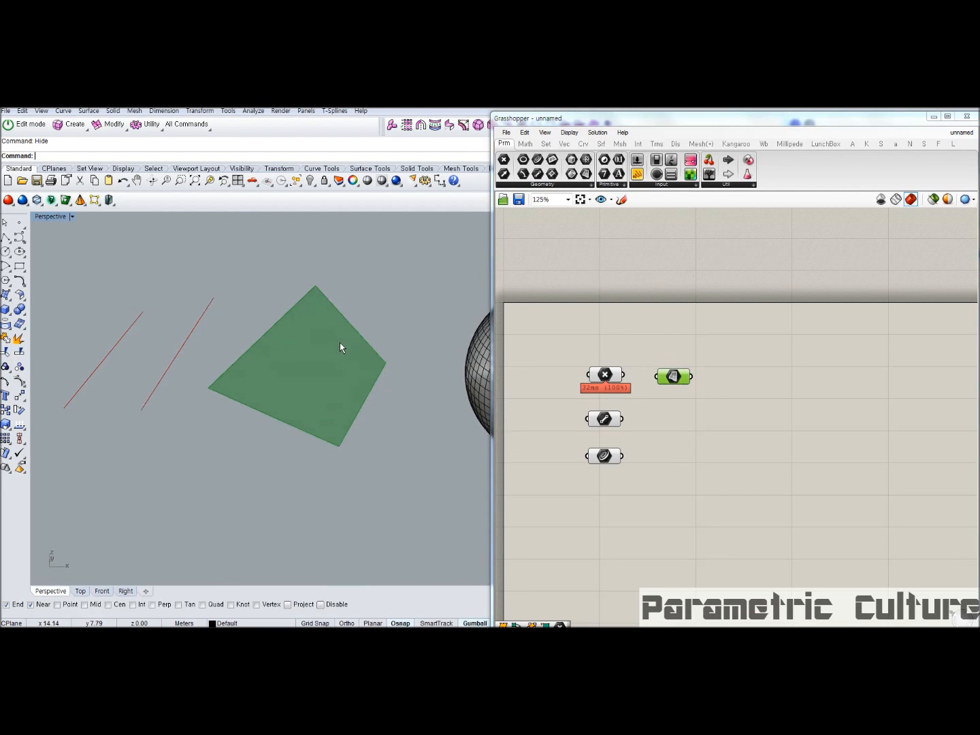
{"action": "left_click", "coordinate": [685, 400]}
{"action": "left_click", "coordinate": [674, 377]}
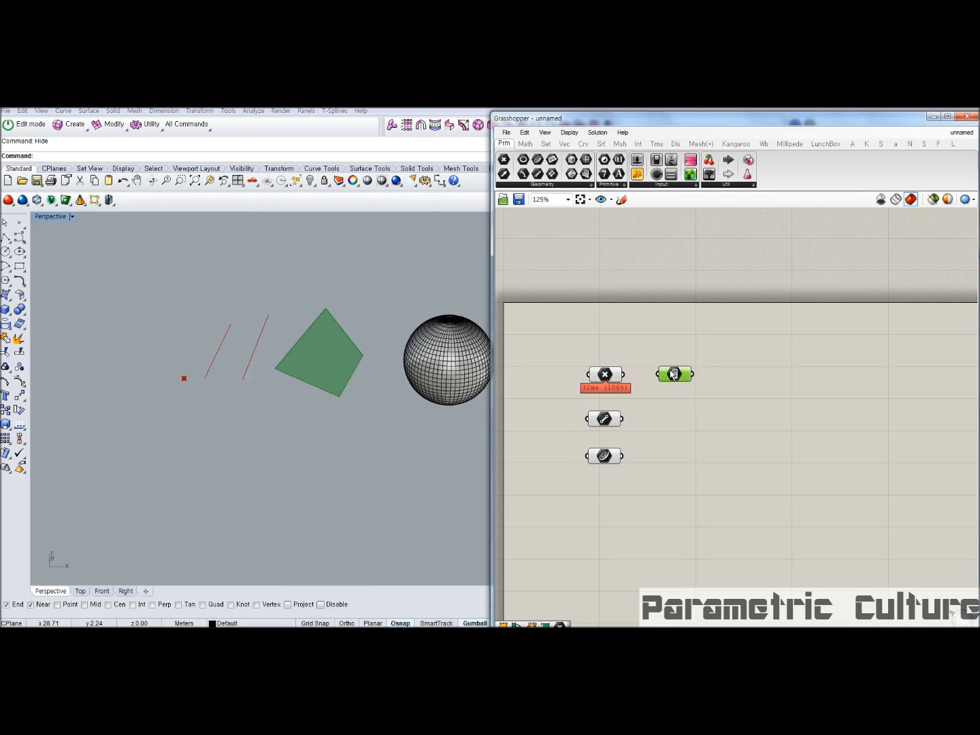
Examine the sphere's mesh faces from close up and select the sphere in the viewport
{"action": "right_click_drag", "start_coordinate": [370, 364], "coordinate": [318, 329]}
{"action": "scroll", "coordinate": [439, 371], "scroll_direction": "down", "scroll_amount": 1}
{"action": "scroll", "coordinate": [367, 362], "scroll_direction": "up", "scroll_amount": 3}
{"action": "left_click", "coordinate": [368, 359]}
{"action": "scroll", "coordinate": [321, 360], "scroll_direction": "down", "scroll_amount": 2}
{"action": "key", "text": "Escape"}
{"action": "scroll", "coordinate": [289, 343], "scroll_direction": "up", "scroll_amount": 5}
{"action": "scroll", "coordinate": [319, 346], "scroll_direction": "up", "scroll_amount": 4}
{"action": "scroll", "coordinate": [317, 330], "scroll_direction": "down", "scroll_amount": 3}
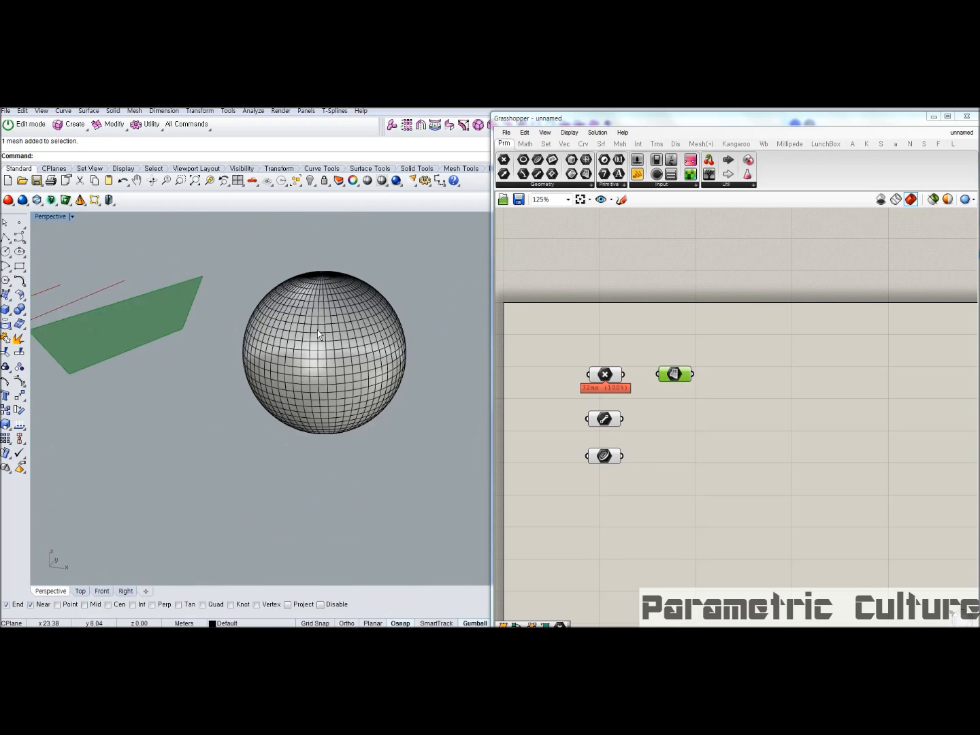
{"action": "scroll", "coordinate": [317, 330], "scroll_direction": "down", "scroll_amount": 3}
{"action": "left_click", "coordinate": [314, 346]}
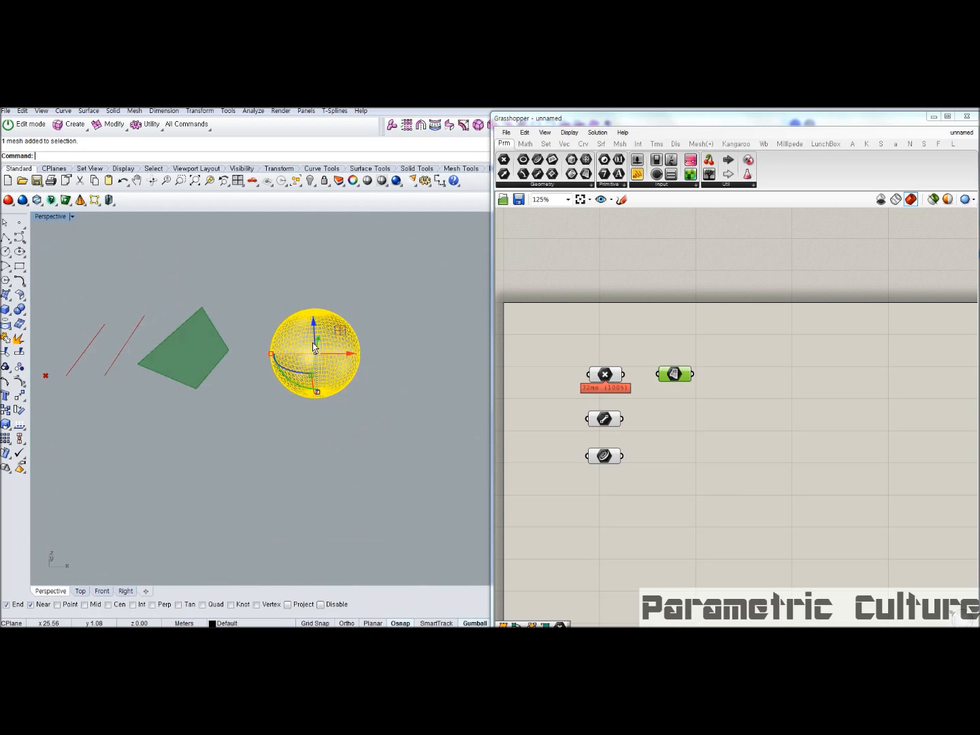
Check the sphere's object type in its properties and with the What command, setting Grasshopper aside and restoring it when done
{"action": "left_click", "coordinate": [934, 116]}
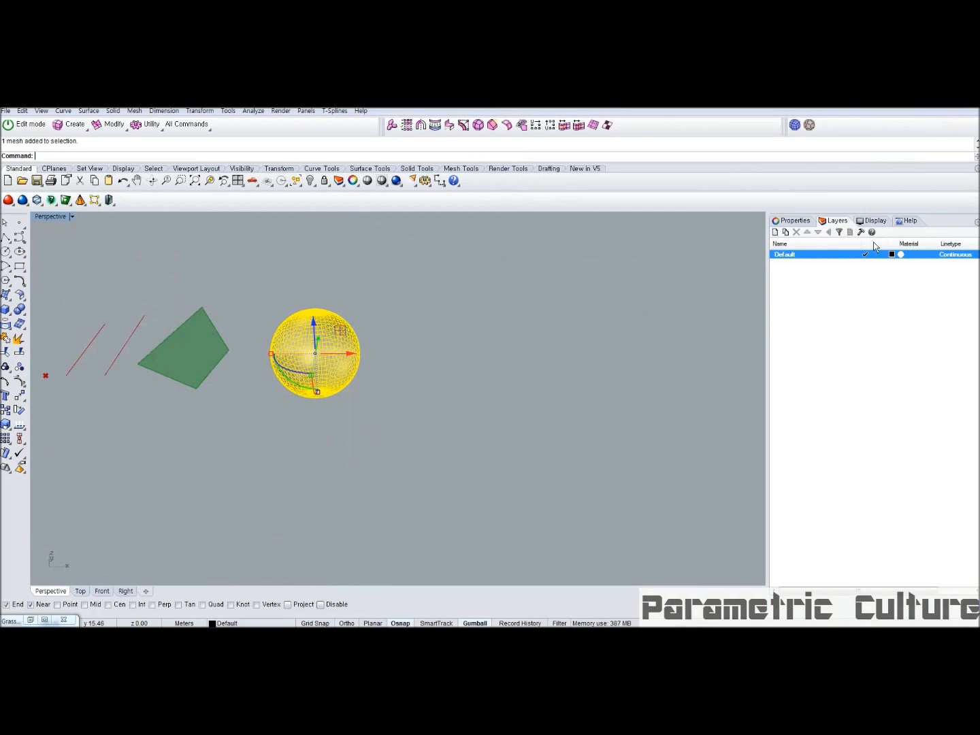
{"action": "left_click", "coordinate": [795, 220]}
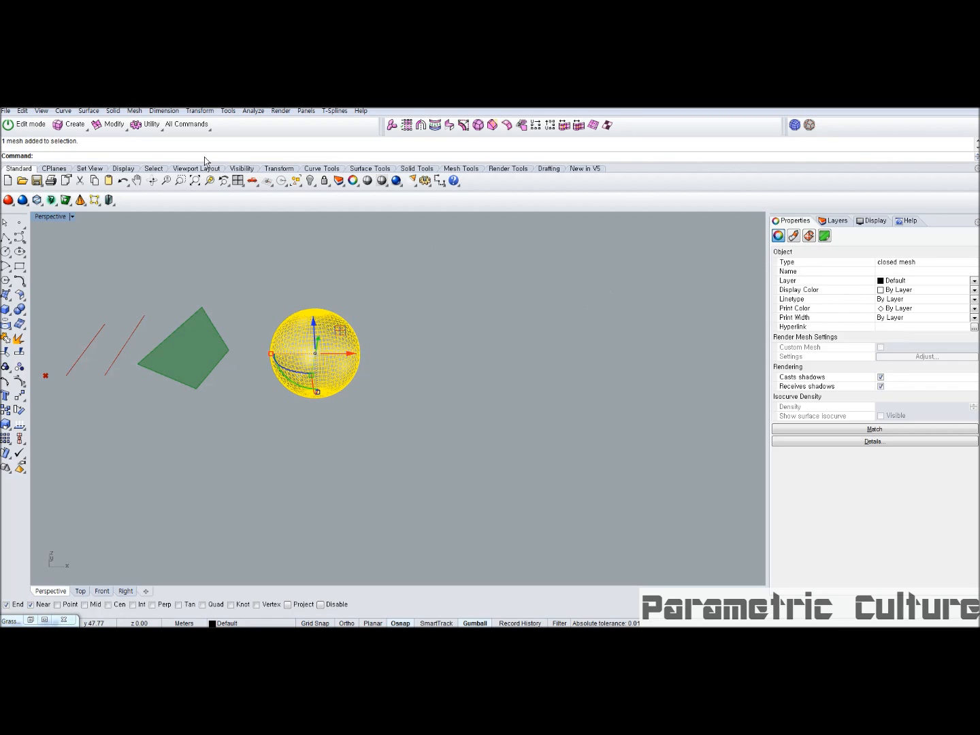
{"action": "type", "text": "hat"}
{"action": "key", "text": "Return"}
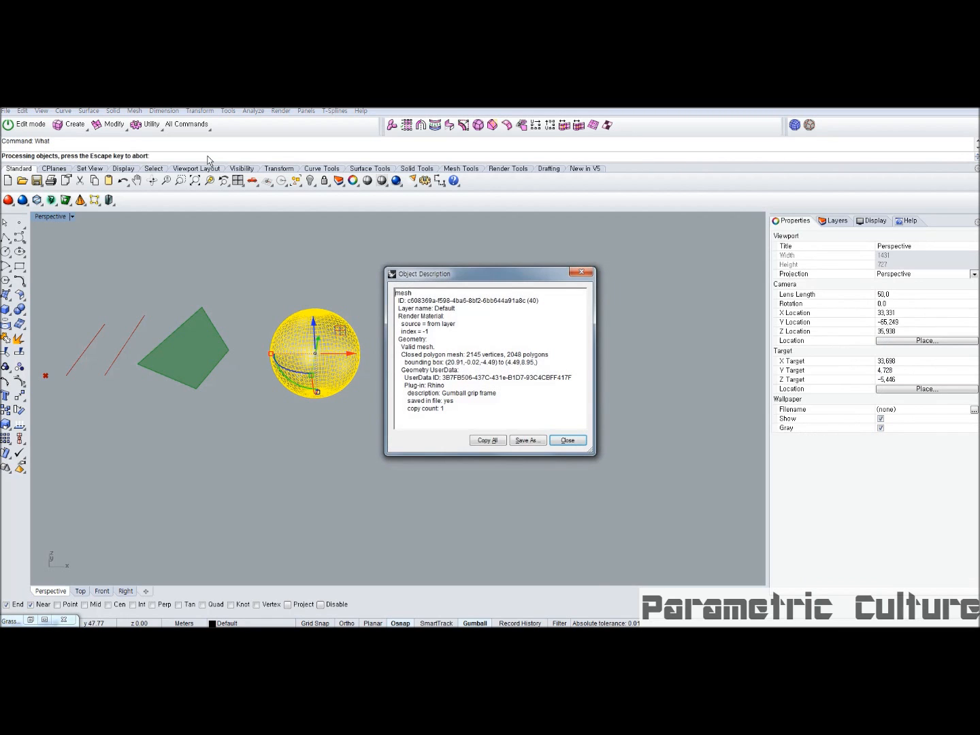
{"action": "left_click_drag", "start_coordinate": [416, 294], "coordinate": [420, 261]}
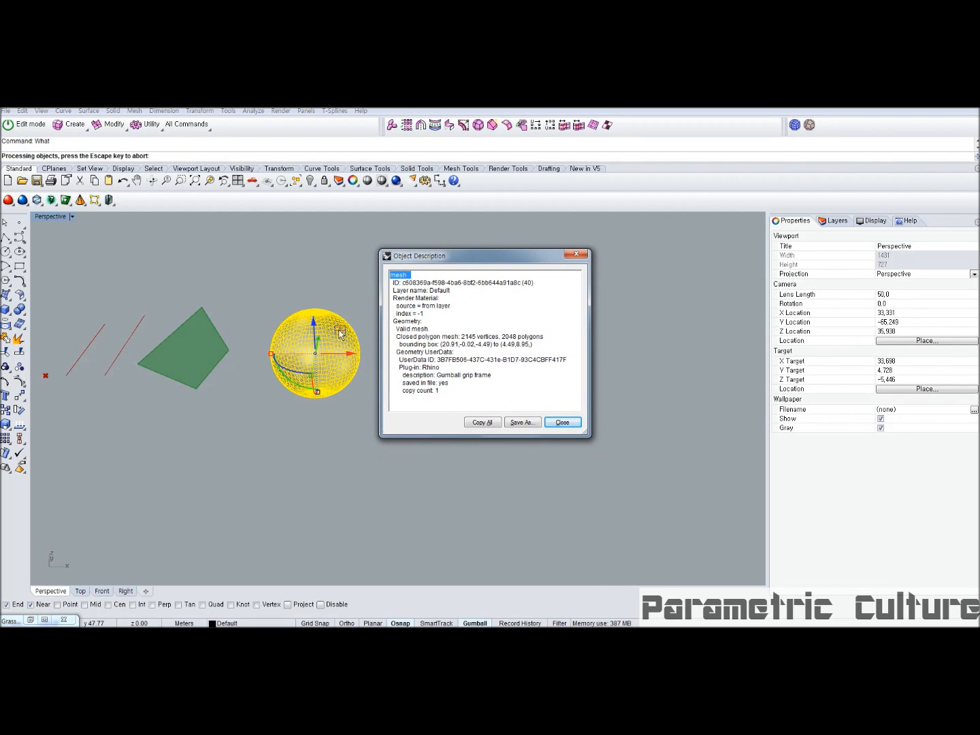
{"action": "left_click", "coordinate": [562, 422]}
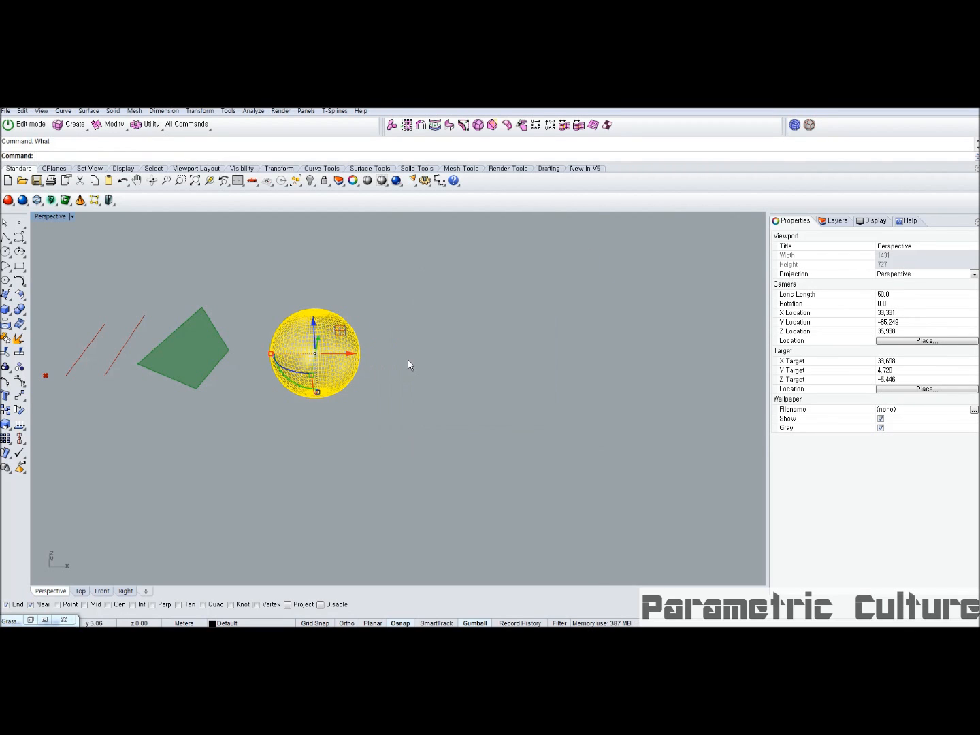
{"action": "key", "text": "Escape"}
{"action": "scroll", "coordinate": [334, 361], "scroll_direction": "up", "scroll_amount": 3}
{"action": "left_click", "coordinate": [30, 620]}
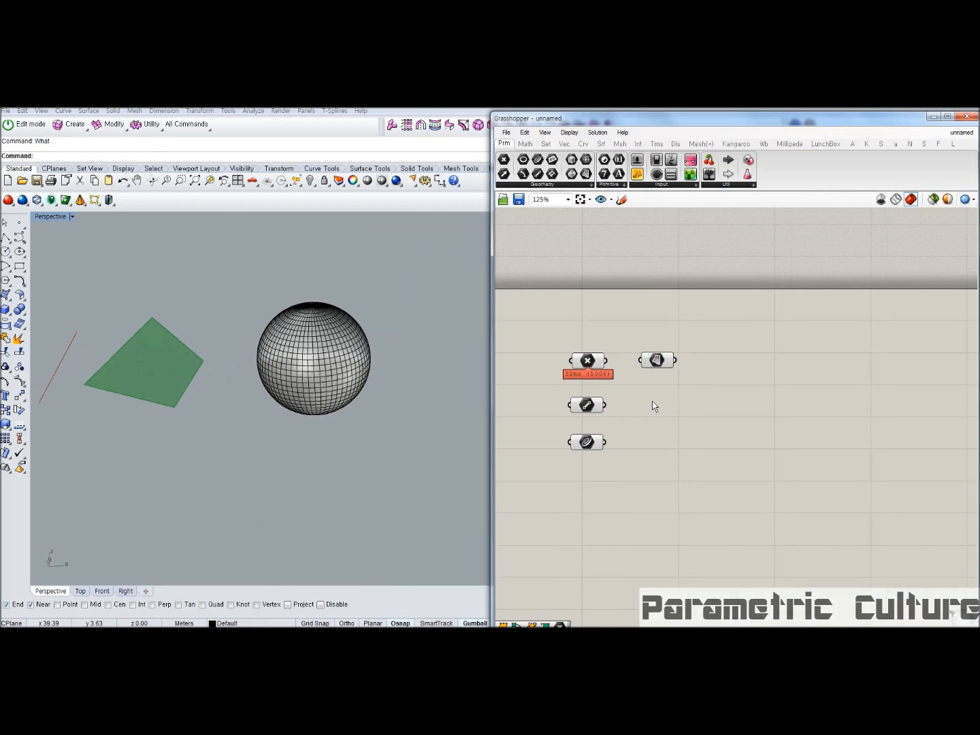
{"action": "double_click", "coordinate": [653, 402]}
{"action": "type", "text": "mesh"}
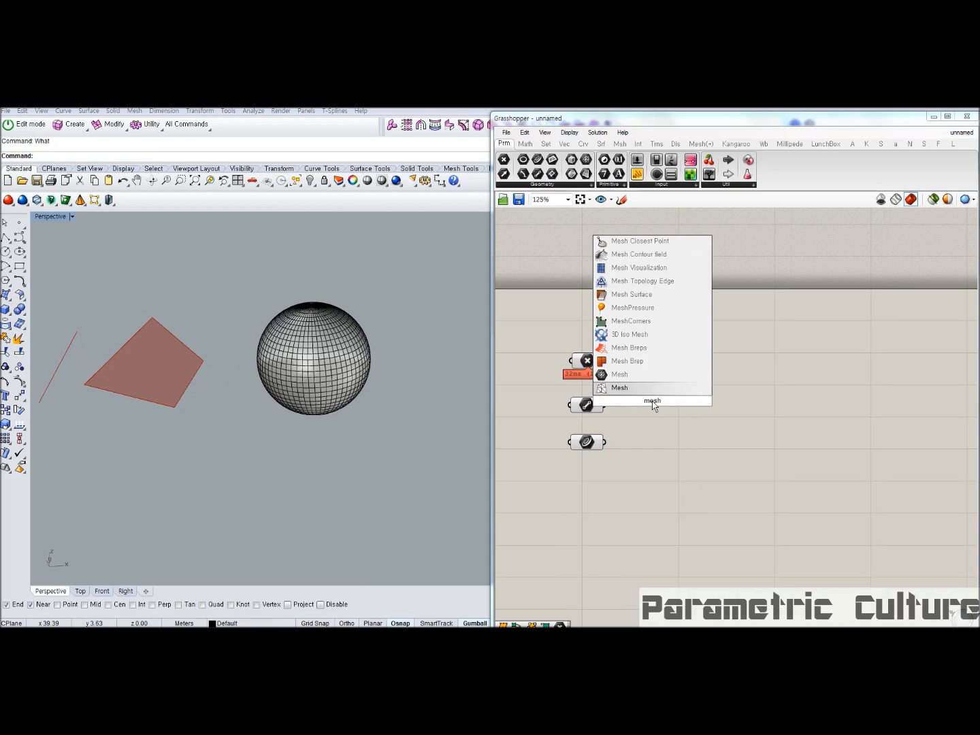
{"action": "key", "text": "Up"}
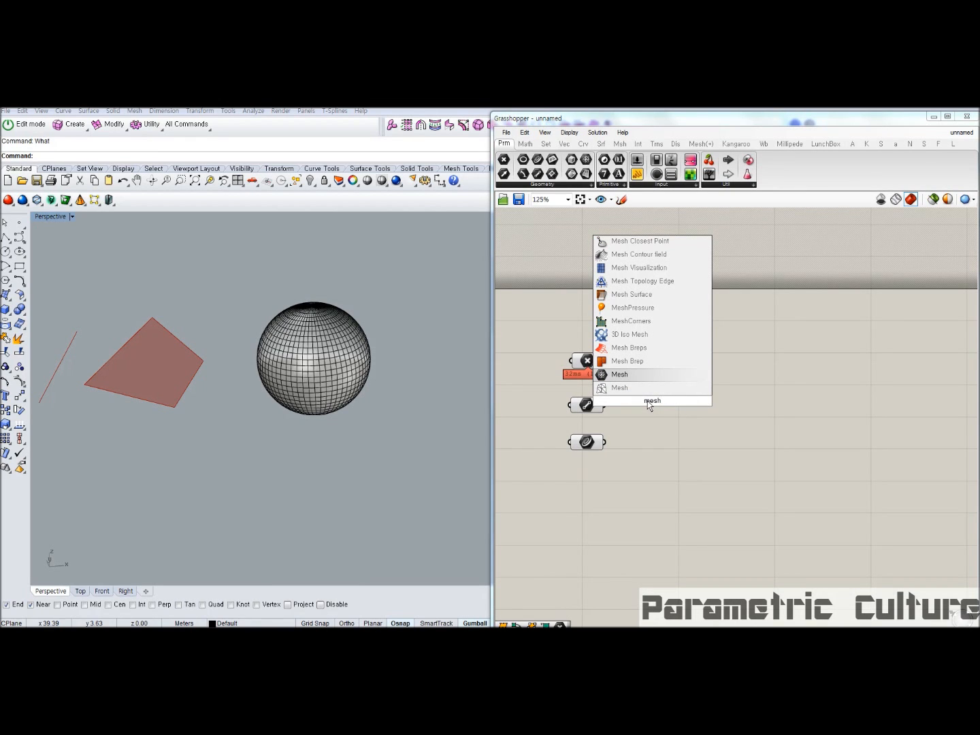
{"action": "left_click", "coordinate": [618, 374]}
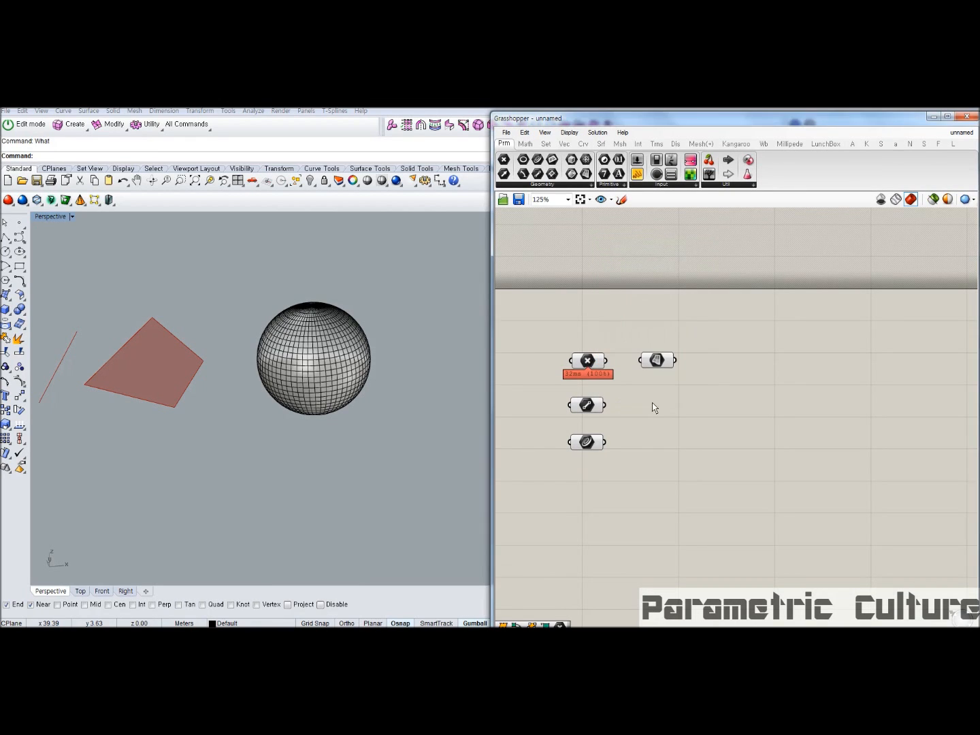
Add a Mesh parameter to the canvas below the Surface parameter by searching for "mesh"
{"action": "double_click", "coordinate": [662, 420]}
{"action": "type", "text": "mesh"}
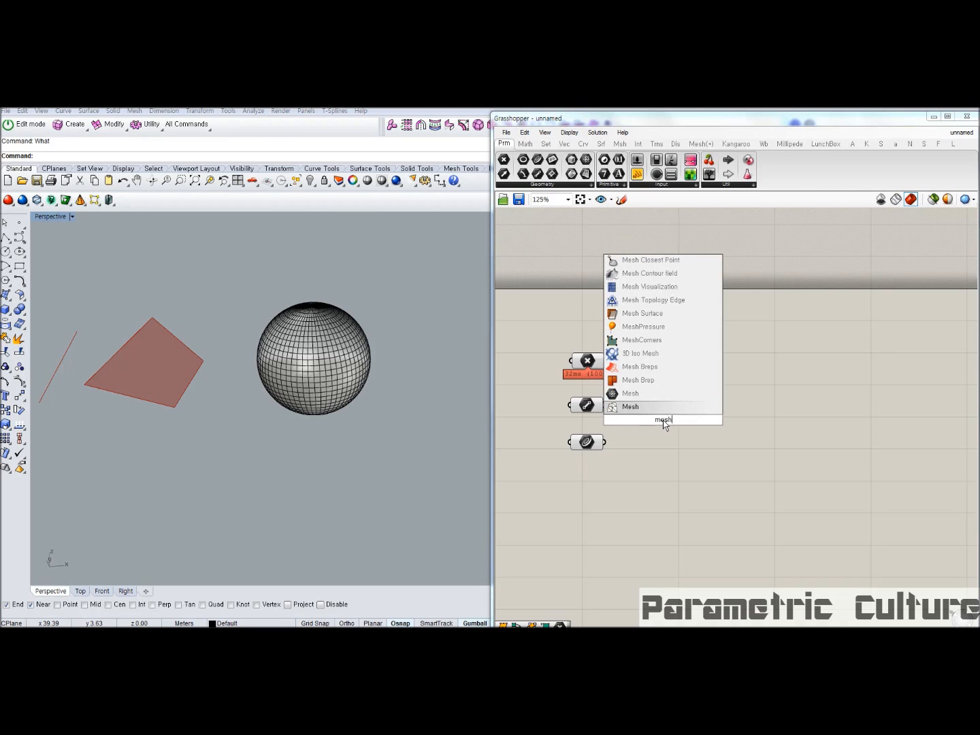
{"action": "left_click", "coordinate": [643, 407]}
{"action": "left_click_drag", "start_coordinate": [665, 426], "coordinate": [645, 409]}
Reference the Rhino sphere as the single mesh of the Mesh parameter
{"action": "right_click", "coordinate": [645, 409]}
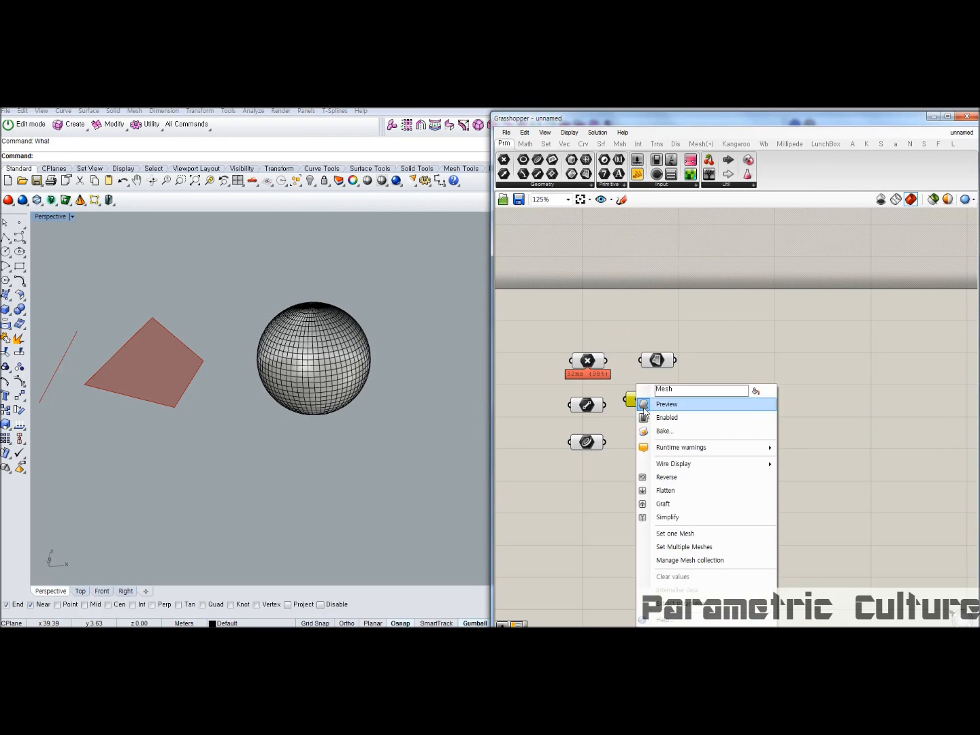
{"action": "left_click", "coordinate": [675, 533]}
{"action": "left_click", "coordinate": [339, 354]}
{"action": "right_click_drag", "start_coordinate": [403, 345], "coordinate": [344, 356]}
{"action": "scroll", "coordinate": [342, 348], "scroll_direction": "up", "scroll_amount": 6}
Move the referenced sphere mesh slightly along the X axis and deselect it
{"action": "left_click", "coordinate": [341, 343]}
{"action": "scroll", "coordinate": [342, 344], "scroll_direction": "down", "scroll_amount": 6}
{"action": "mouse_move", "coordinate": [343, 340]}
{"action": "left_mouse_down"}
{"action": "mouse_move", "coordinate": [393, 360]}
{"action": "mouse_move", "coordinate": [333, 338]}
{"action": "left_mouse_up"}
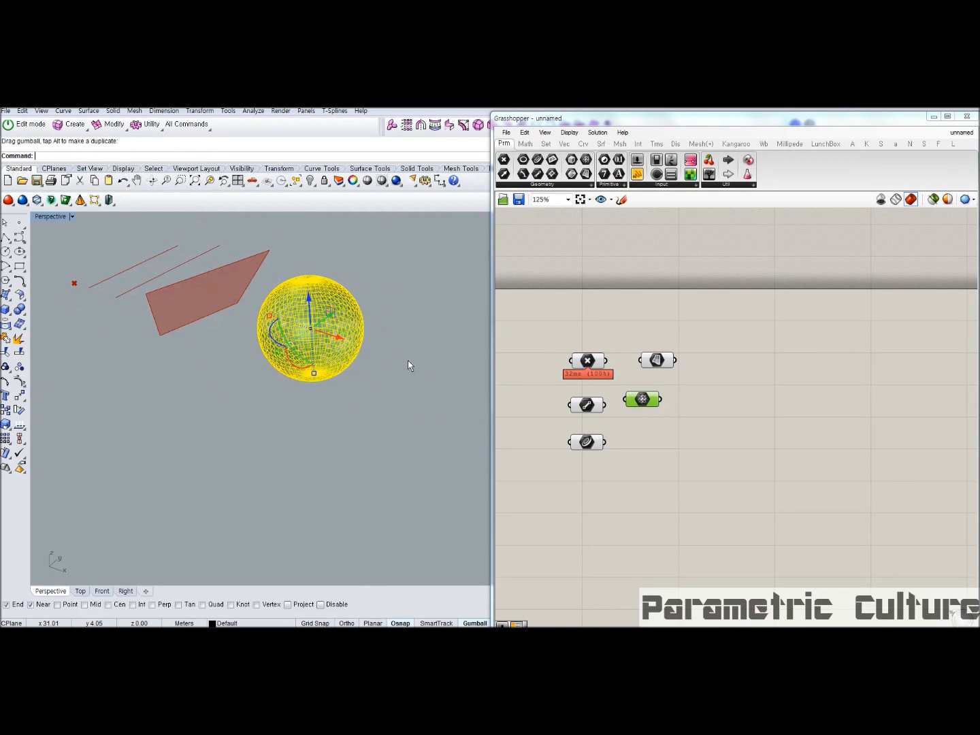
{"action": "left_click", "coordinate": [408, 365]}
Duplicate the Surface parameter and place the copy below the Mesh parameter
{"action": "right_click_drag", "start_coordinate": [661, 377], "coordinate": [652, 368]}
{"action": "left_click_drag", "start_coordinate": [648, 353], "coordinate": [641, 422]}
{"action": "key", "text": "ctrl+c"}
{"action": "key", "text": "ctrl+v"}
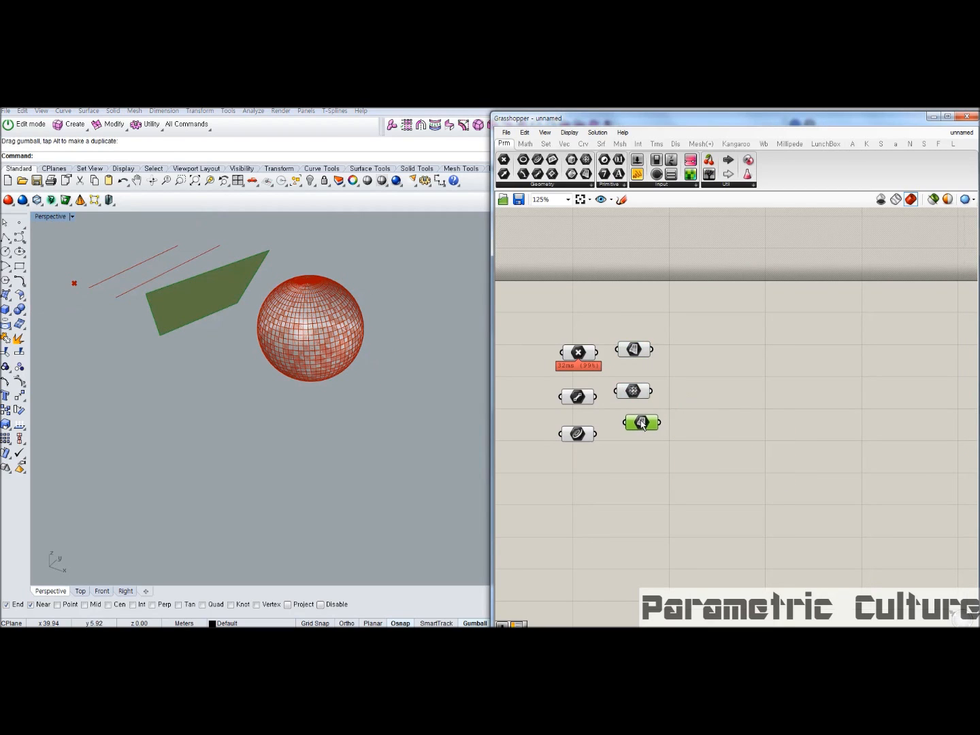
Try to reference the sphere mesh in the duplicated Surface parameter, and discard the duplicate
{"action": "right_click", "coordinate": [641, 422]}
{"action": "left_click", "coordinate": [701, 534]}
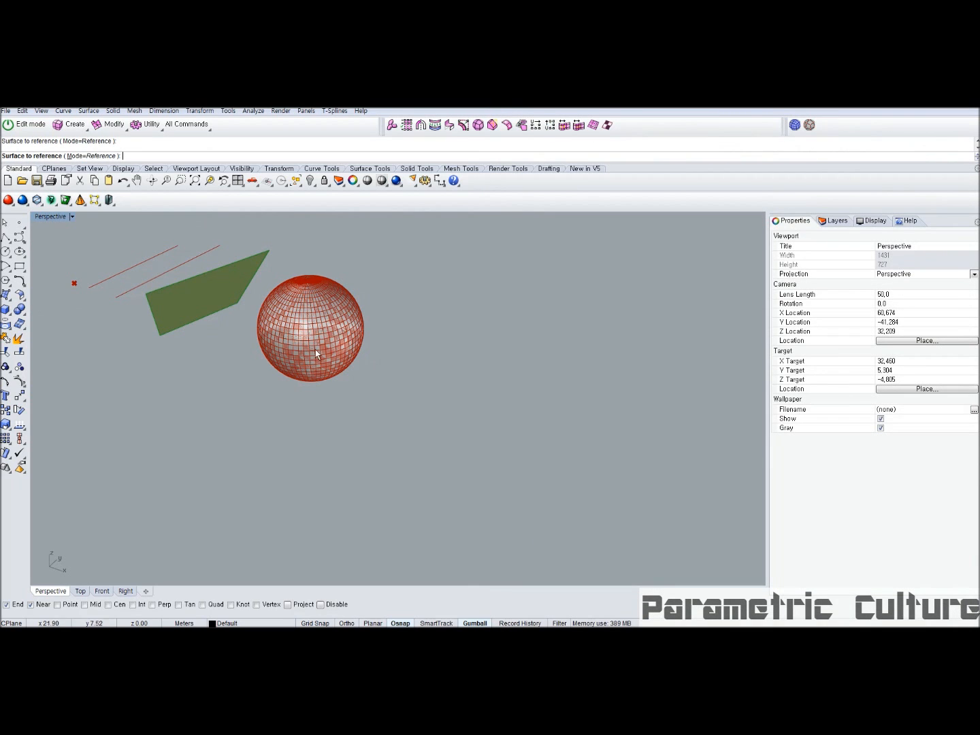
{"action": "scroll", "coordinate": [297, 341], "scroll_direction": "up", "scroll_amount": 6}
{"action": "right_click_drag", "start_coordinate": [304, 322], "coordinate": [308, 377]}
{"action": "scroll", "coordinate": [289, 318], "scroll_direction": "down", "scroll_amount": 6}
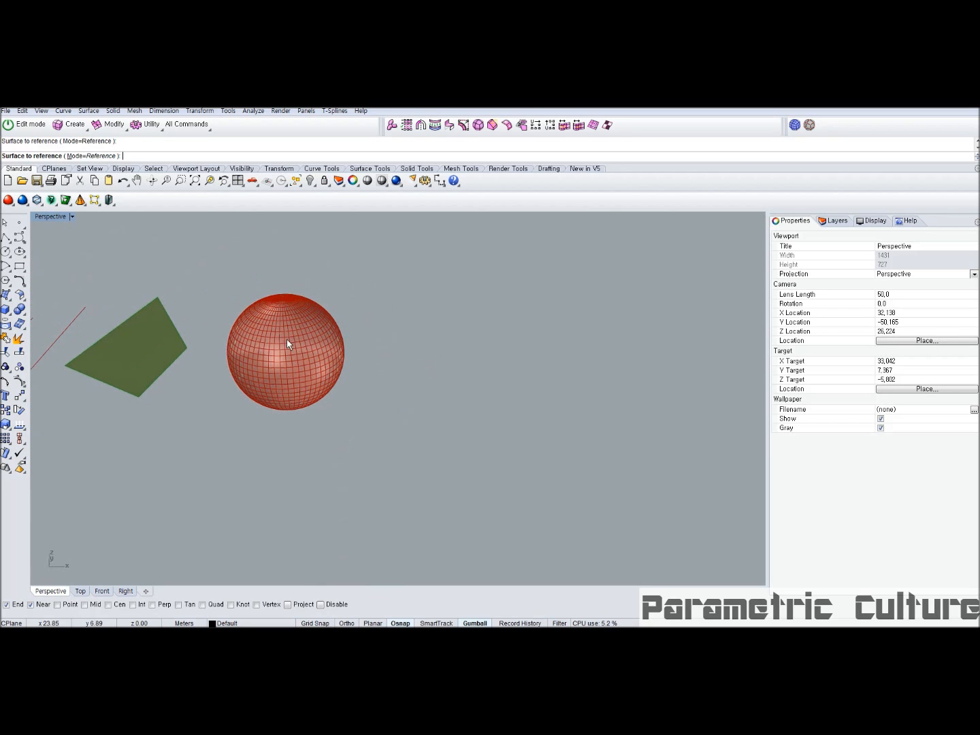
{"action": "right_click_drag", "start_coordinate": [303, 325], "coordinate": [371, 331]}
{"action": "scroll", "coordinate": [275, 343], "scroll_direction": "down", "scroll_amount": 2}
{"action": "key", "text": "Escape"}
{"action": "left_click", "coordinate": [741, 455]}
{"action": "left_click", "coordinate": [642, 426]}
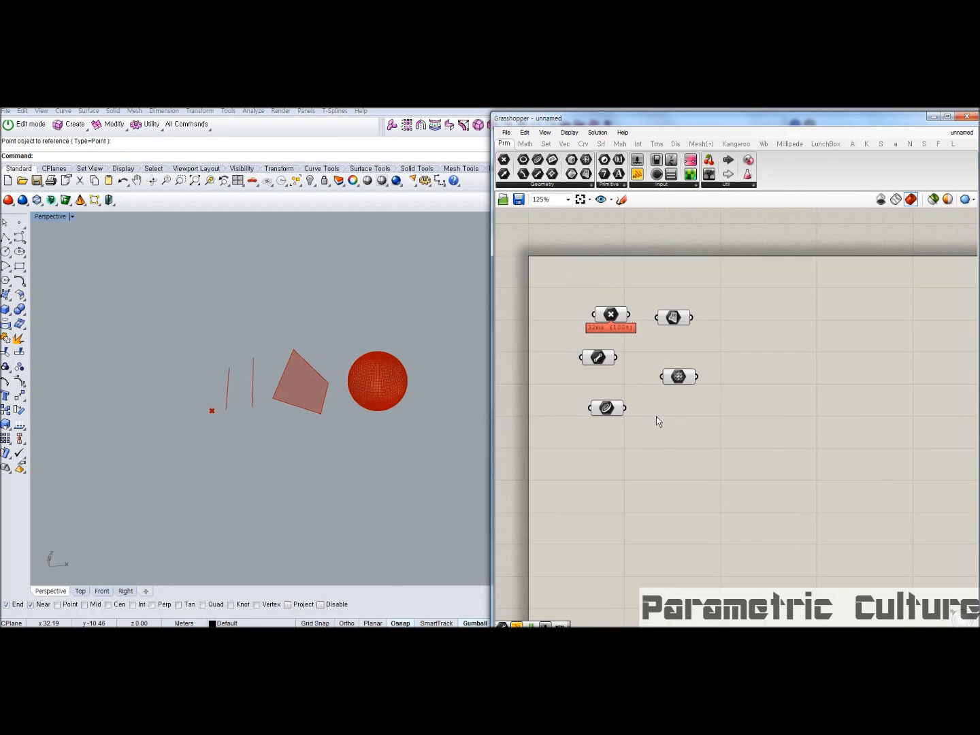
Align the Point, Line and Curve parameters in one column and move the Mesh parameter directly under the Surface parameter
{"action": "left_click", "coordinate": [657, 316]}
{"action": "left_click_drag", "start_coordinate": [618, 320], "coordinate": [609, 314]}
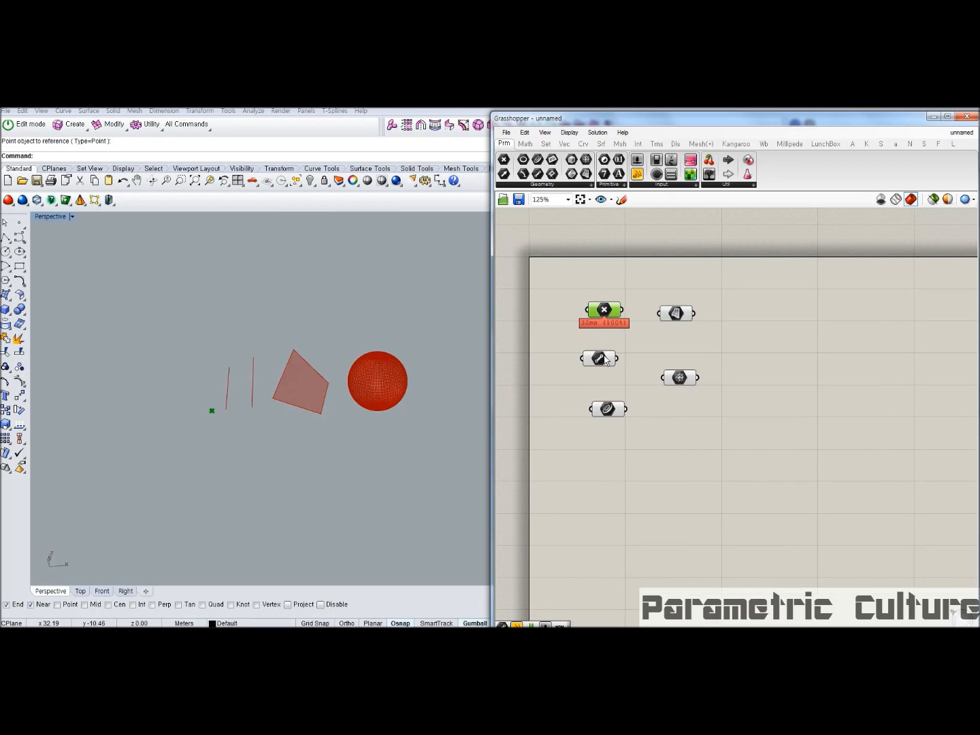
{"action": "left_click_drag", "start_coordinate": [604, 358], "coordinate": [607, 347]}
{"action": "left_click_drag", "start_coordinate": [612, 413], "coordinate": [604, 383]}
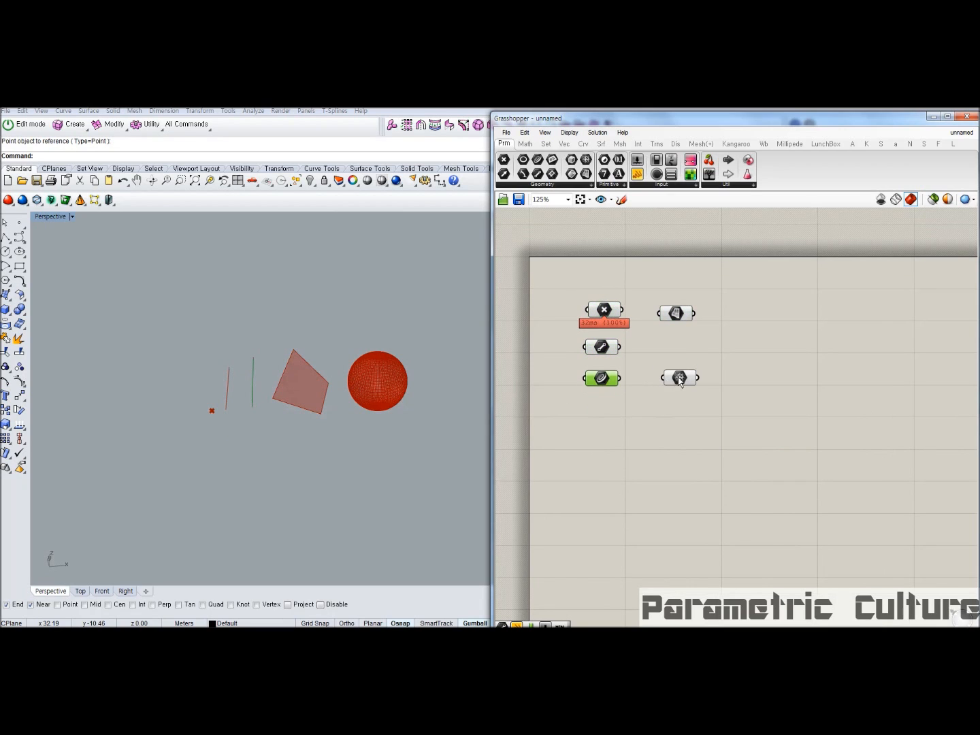
{"action": "left_click_drag", "start_coordinate": [679, 380], "coordinate": [675, 347]}
Move the Surface and Mesh parameters together closer to the Point, Line and Curve column
{"action": "scroll", "coordinate": [307, 431], "scroll_direction": "up", "scroll_amount": 4}
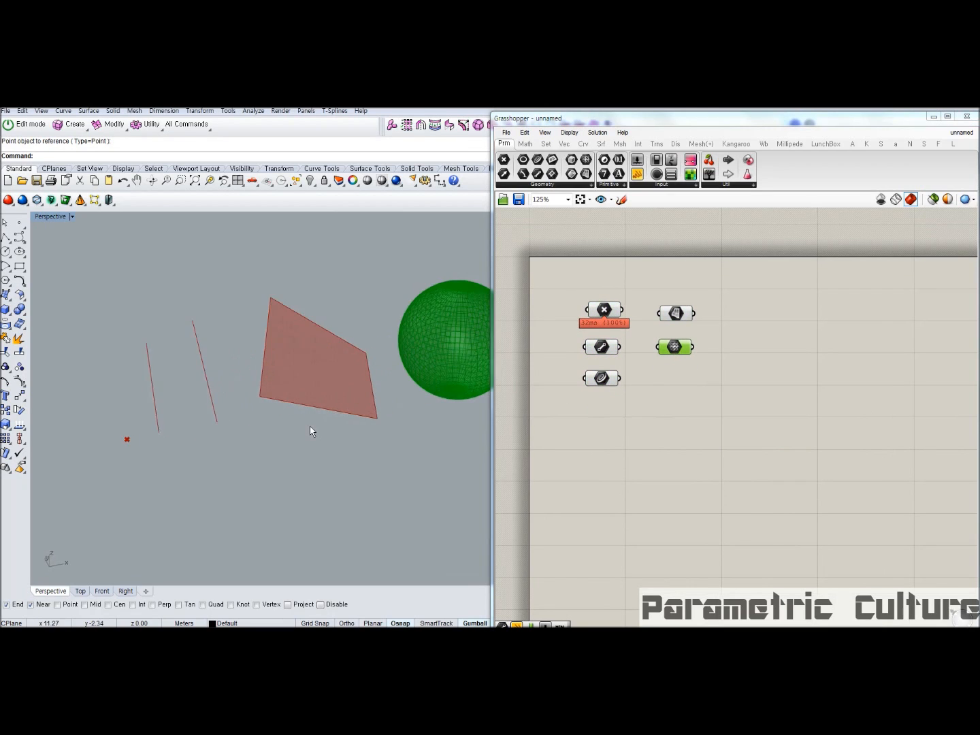
{"action": "scroll", "coordinate": [334, 422], "scroll_direction": "down", "scroll_amount": 3}
{"action": "right_click_drag", "start_coordinate": [411, 404], "coordinate": [334, 417]}
{"action": "left_click", "coordinate": [721, 435]}
{"action": "left_click_drag", "start_coordinate": [716, 378], "coordinate": [656, 309]}
{"action": "left_click", "coordinate": [733, 325]}
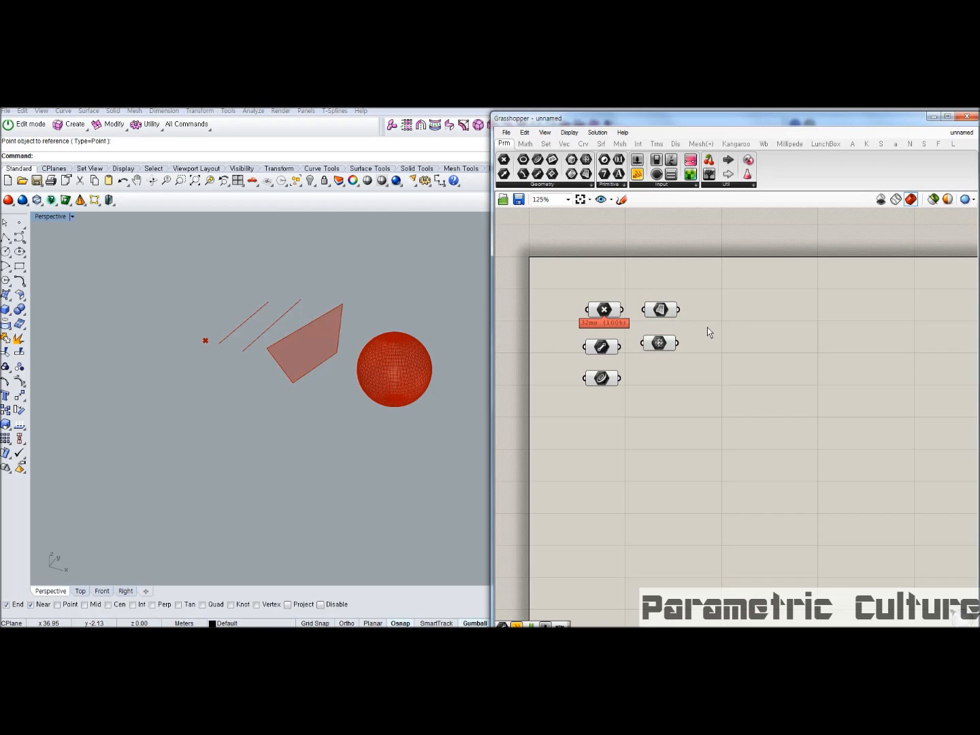
{"action": "right_click_drag", "start_coordinate": [707, 327], "coordinate": [720, 343]}
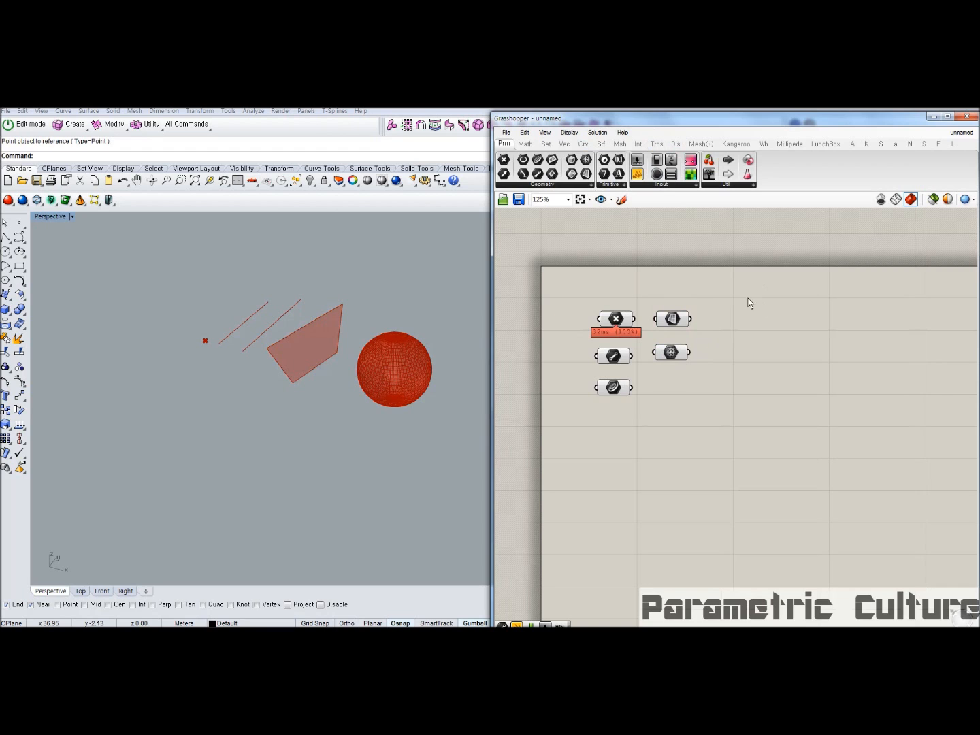
Examine the save dialogs of the Rhino model and the Grasshopper definition, including the definition's file type setting
{"action": "left_click", "coordinate": [6, 111]}
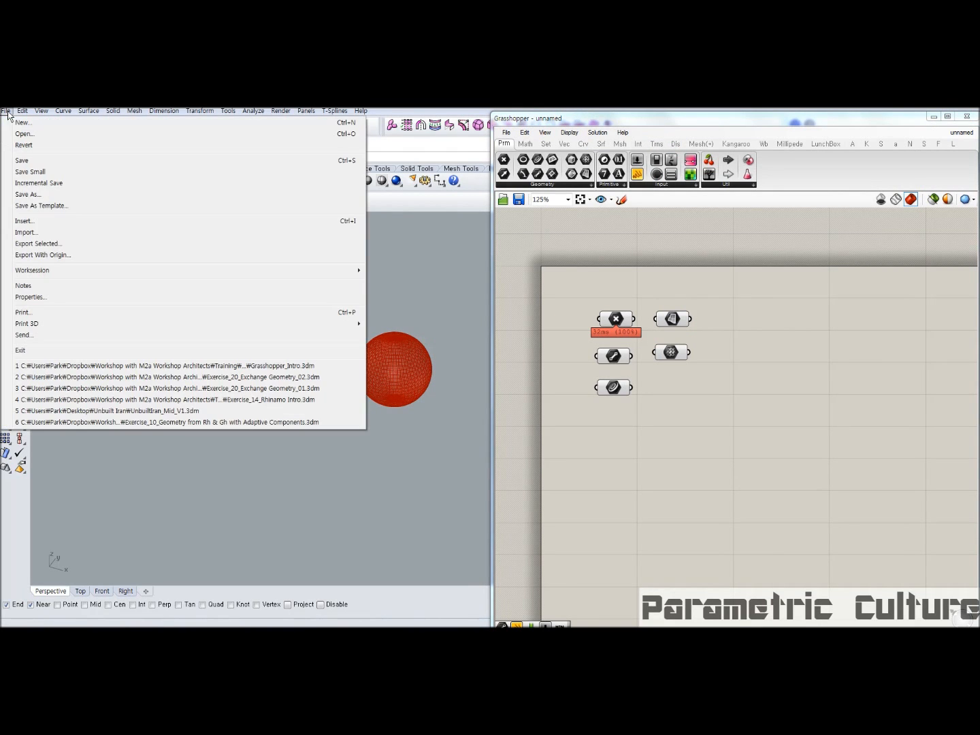
{"action": "left_click", "coordinate": [25, 194]}
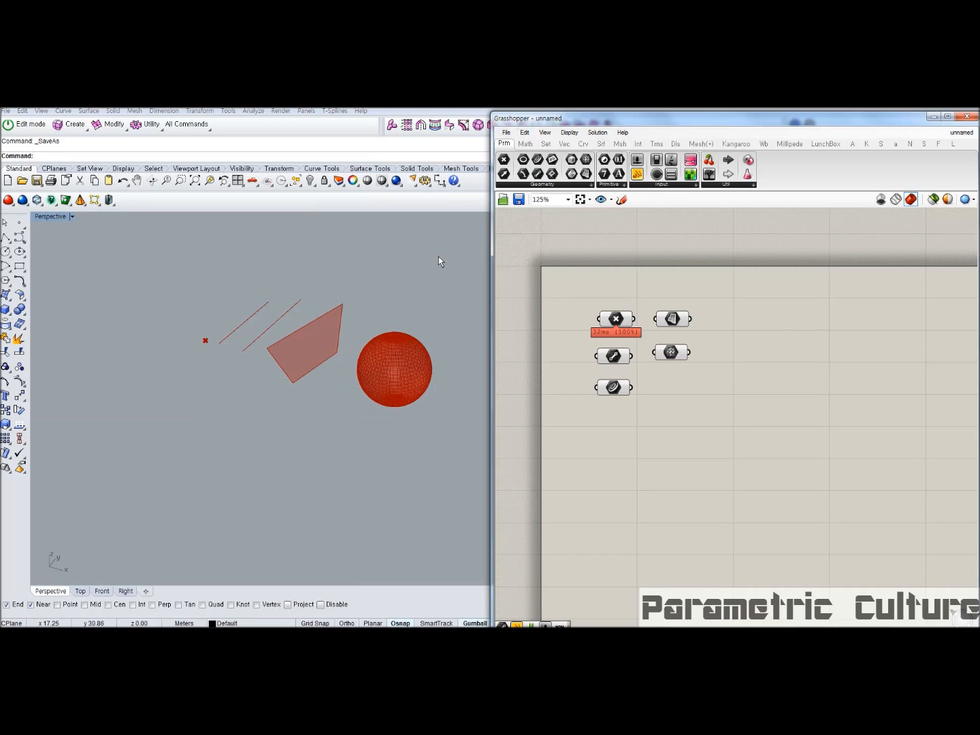
{"action": "left_click", "coordinate": [505, 131]}
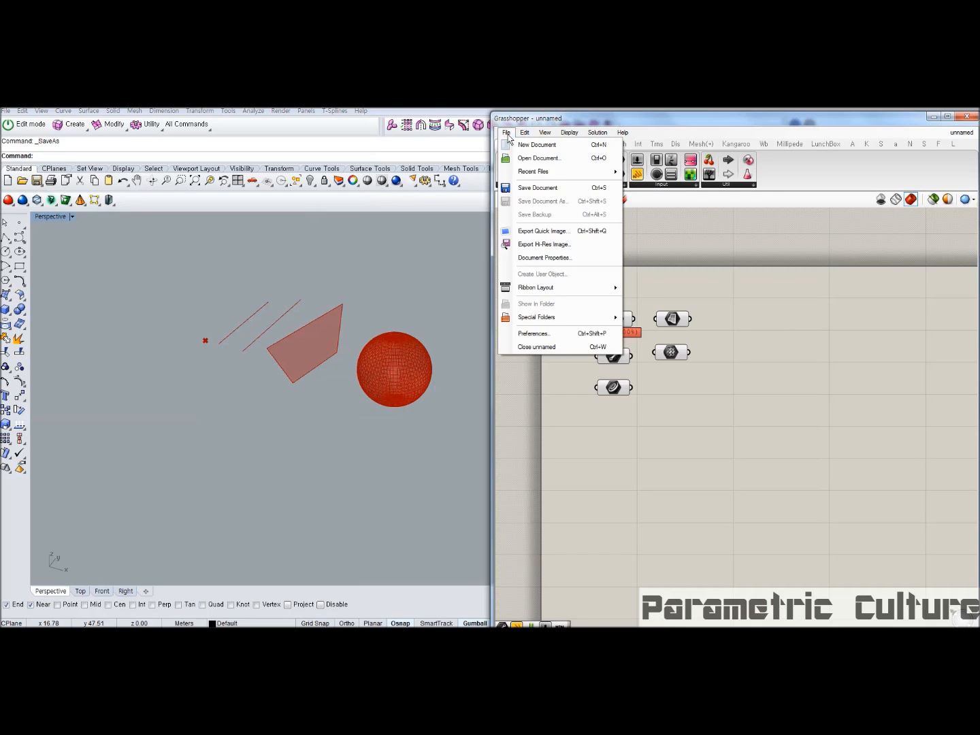
{"action": "left_click", "coordinate": [554, 188]}
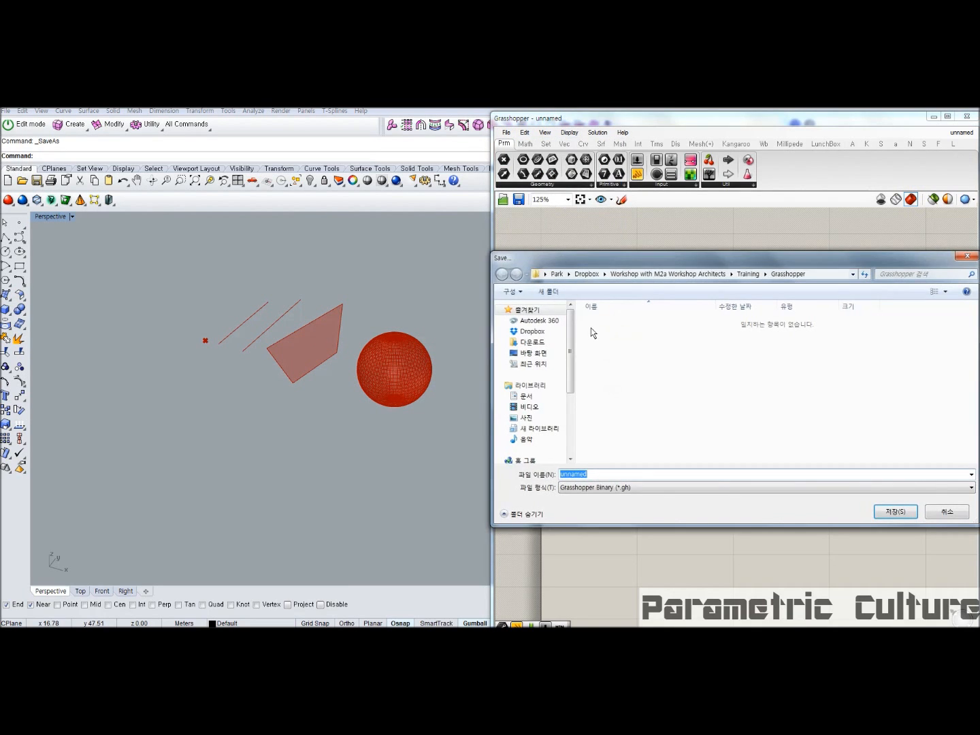
{"action": "left_click_drag", "start_coordinate": [613, 258], "coordinate": [467, 218]}
{"action": "left_click", "coordinate": [474, 447]}
{"action": "left_click", "coordinate": [484, 456]}
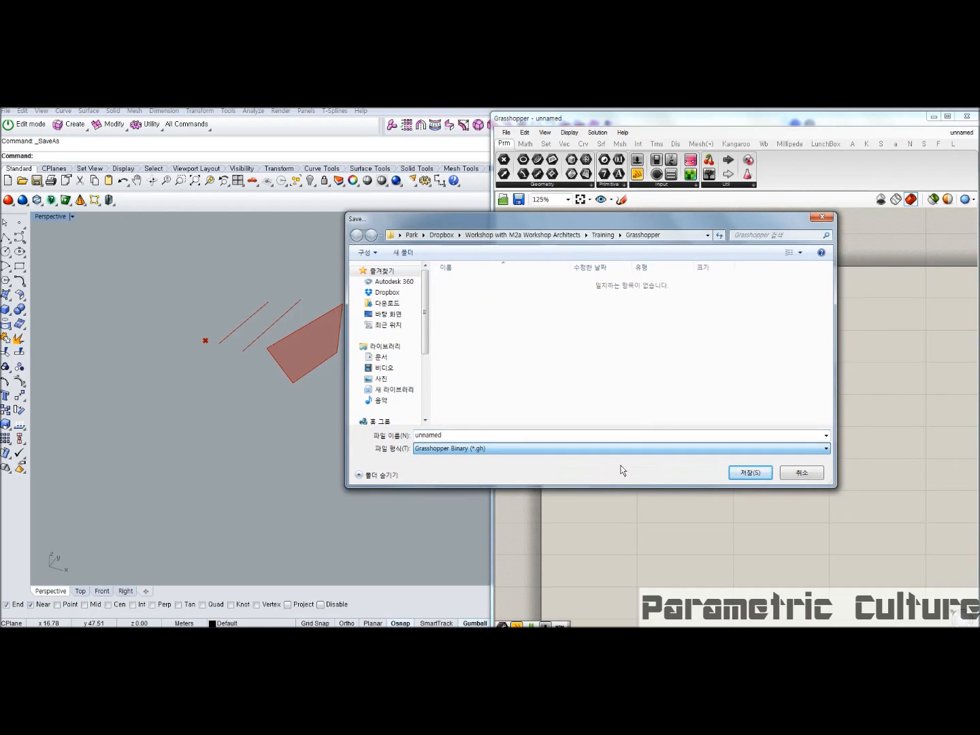
{"action": "left_click", "coordinate": [751, 473]}
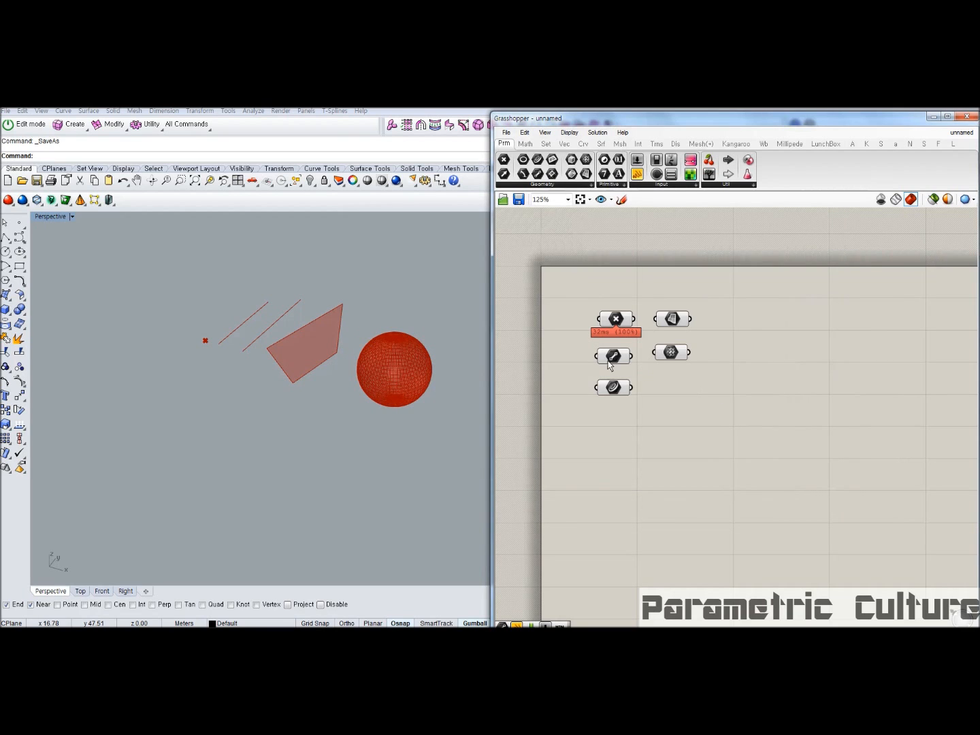
{"action": "right_click_drag", "start_coordinate": [246, 309], "coordinate": [283, 403]}
{"action": "scroll", "coordinate": [241, 351], "scroll_direction": "up", "scroll_amount": 5}
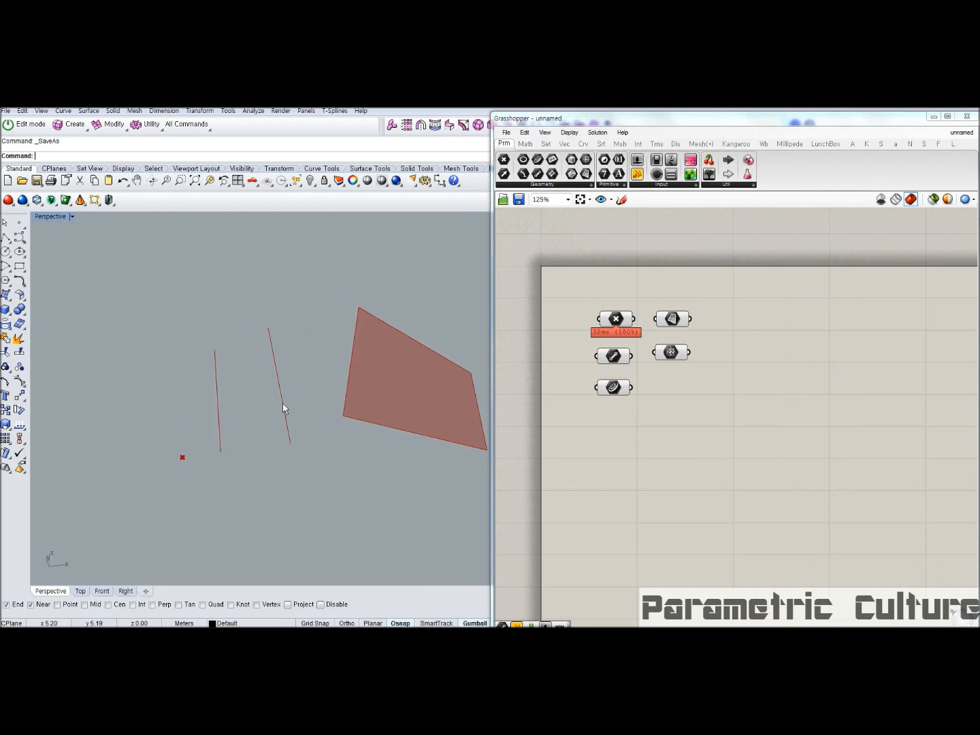
{"action": "scroll", "coordinate": [283, 403], "scroll_direction": "down", "scroll_amount": 5}
{"action": "left_click", "coordinate": [284, 383]}
{"action": "left_click", "coordinate": [309, 345]}
{"action": "right_click_drag", "start_coordinate": [327, 340], "coordinate": [298, 346]}
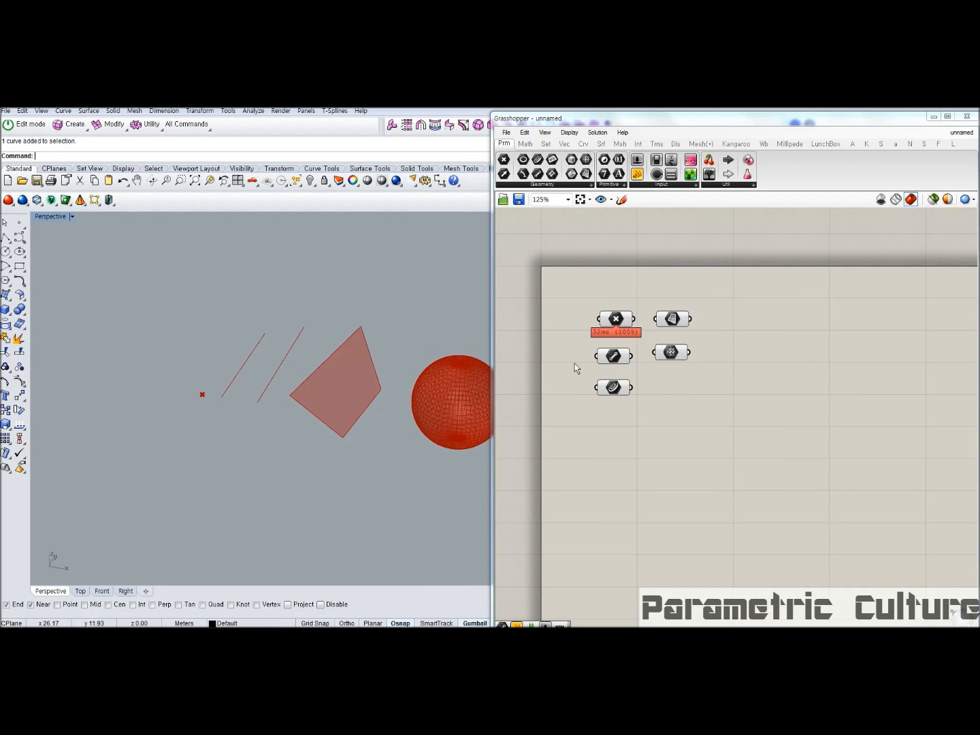
Reposition the Point parameter so it sits directly above the Line parameter
{"action": "left_click_drag", "start_coordinate": [622, 326], "coordinate": [599, 303]}
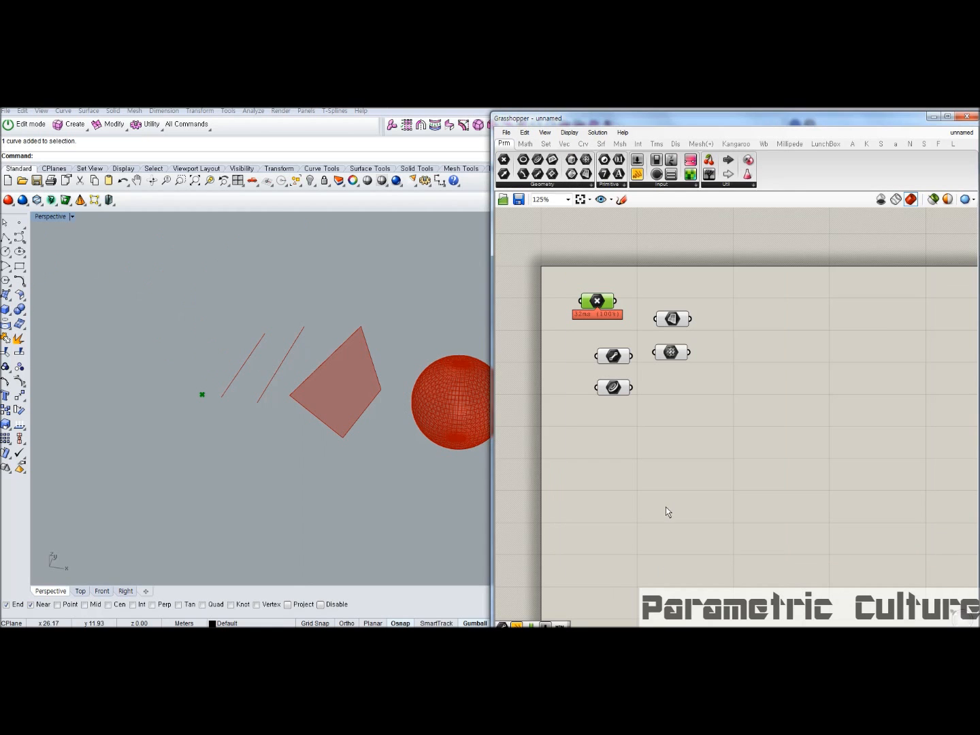
{"action": "right_click_drag", "start_coordinate": [461, 369], "coordinate": [486, 338]}
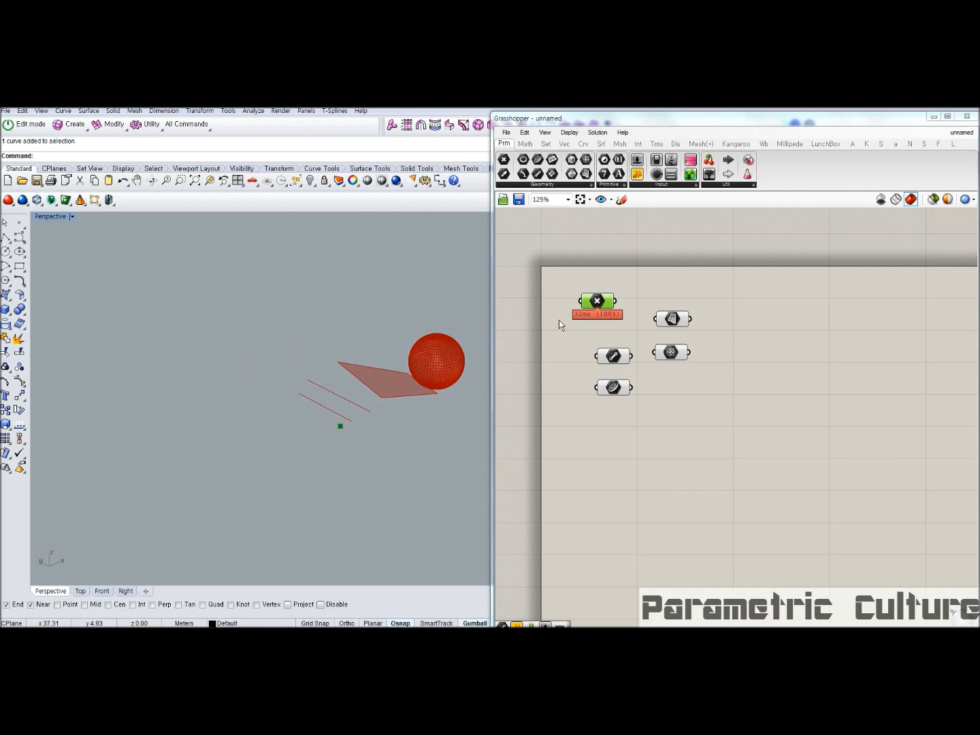
{"action": "left_click_drag", "start_coordinate": [595, 305], "coordinate": [610, 319]}
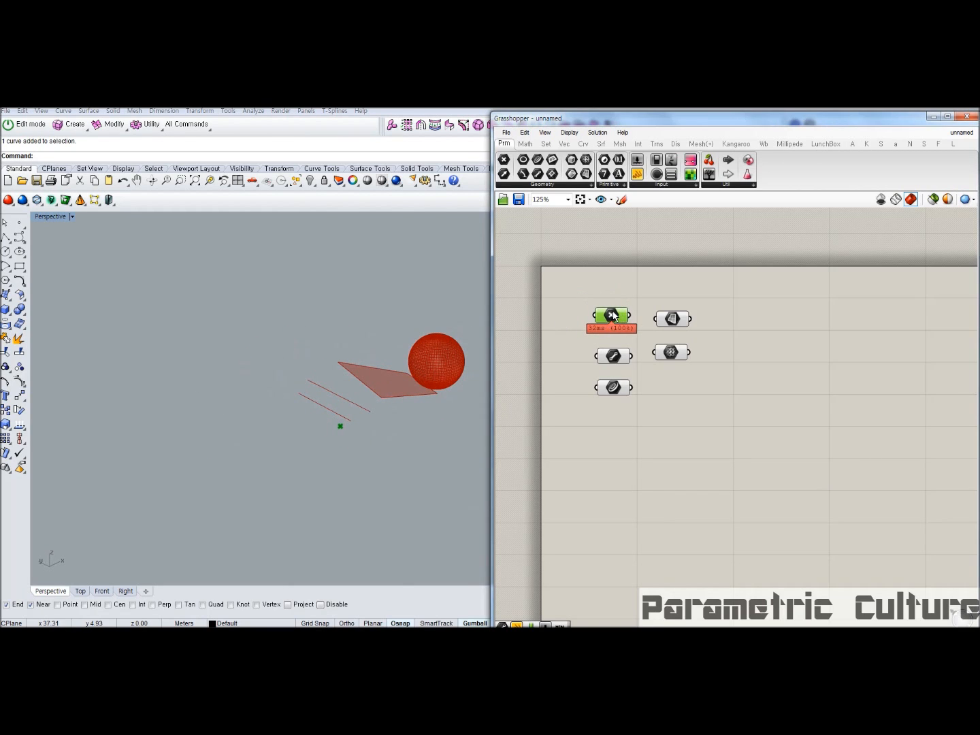
Internalise the data of the Point, Curve, Mesh and Surface parameters so they hold their own geometry
{"action": "right_click", "coordinate": [613, 316]}
{"action": "left_click", "coordinate": [680, 515]}
{"action": "right_click", "coordinate": [616, 361]}
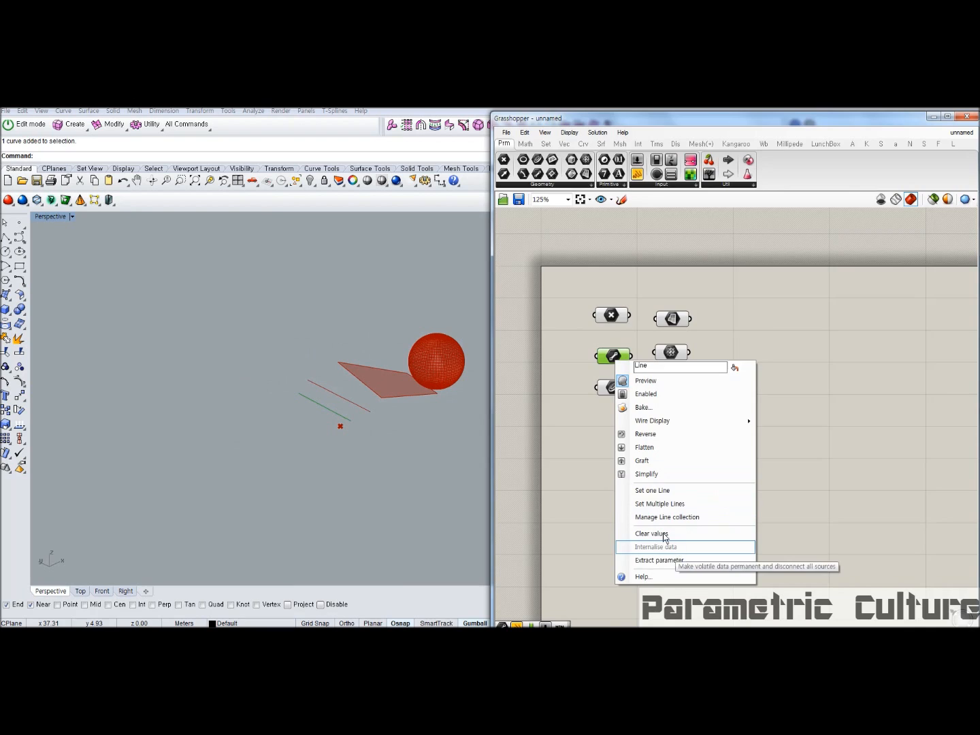
{"action": "left_click", "coordinate": [660, 504]}
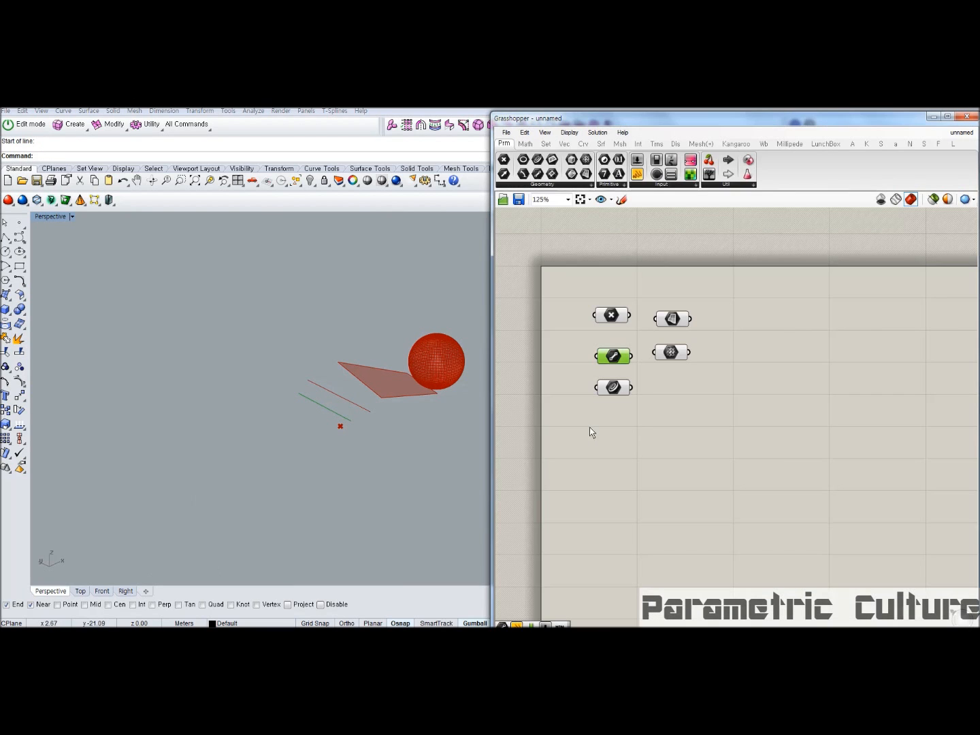
{"action": "right_click", "coordinate": [610, 389]}
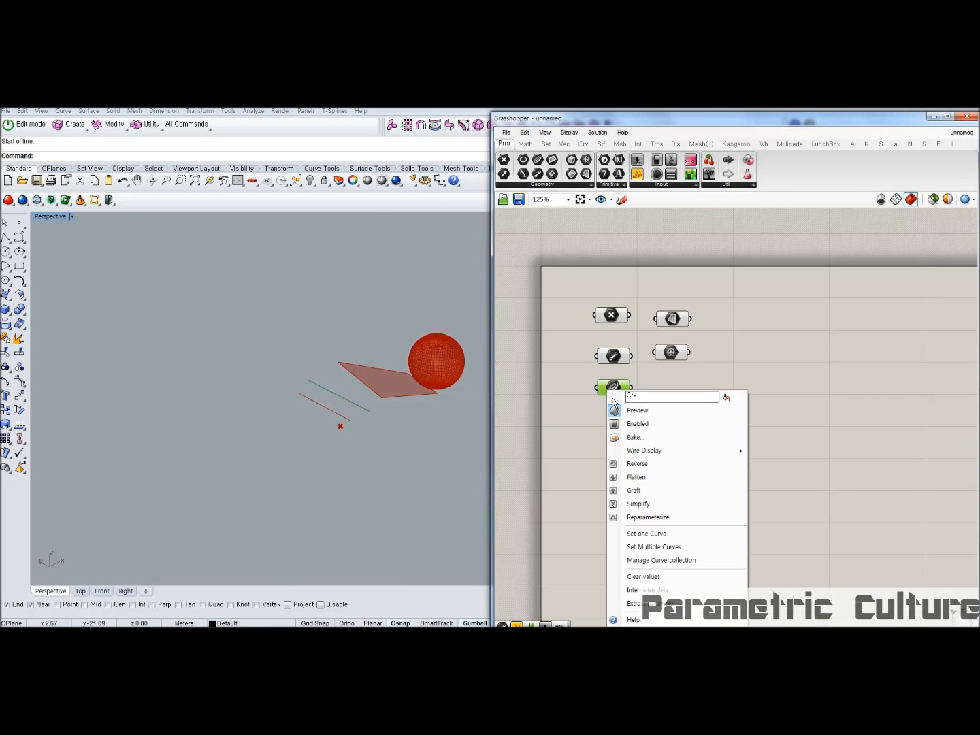
{"action": "left_click", "coordinate": [650, 577]}
{"action": "right_click", "coordinate": [671, 353]}
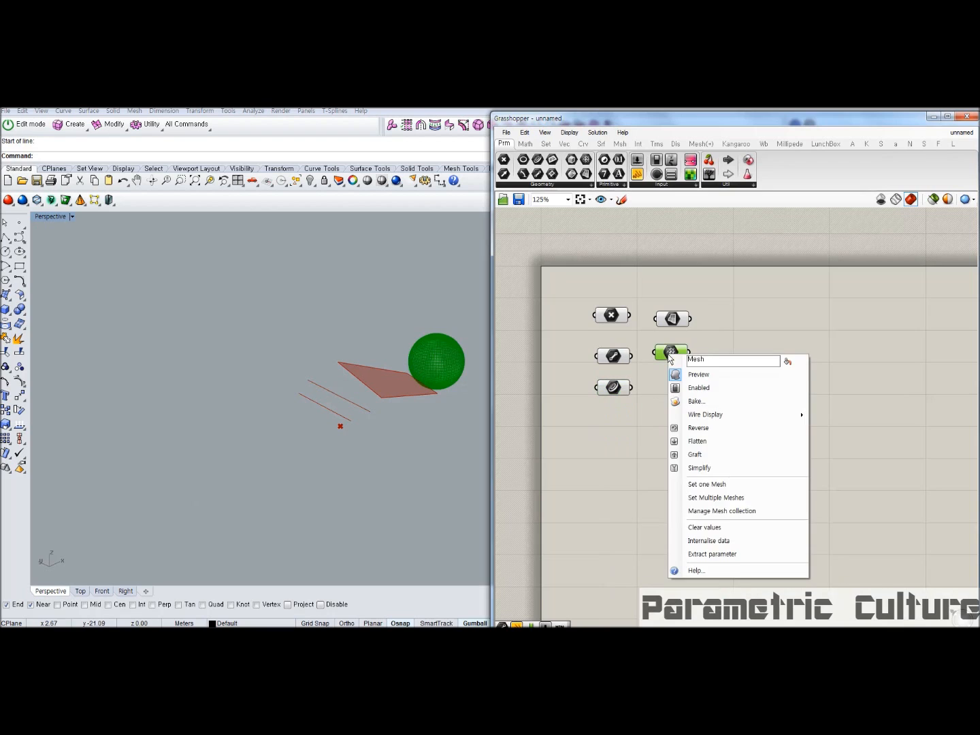
{"action": "left_click", "coordinate": [707, 525]}
{"action": "left_click", "coordinate": [671, 317]}
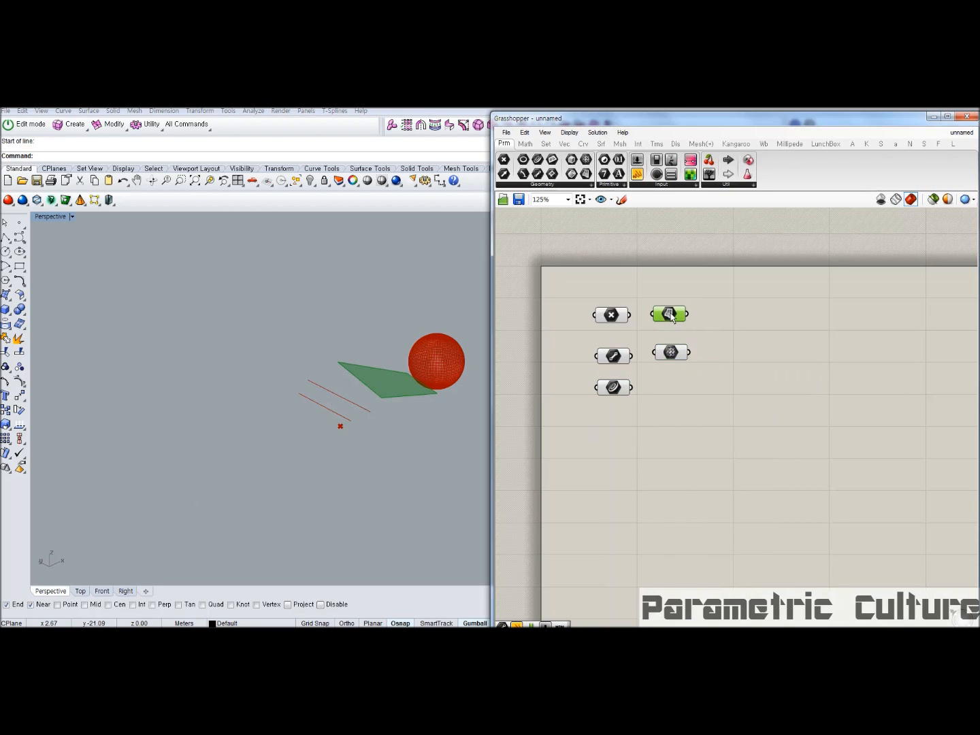
{"action": "right_click", "coordinate": [671, 314]}
{"action": "left_click", "coordinate": [711, 512]}
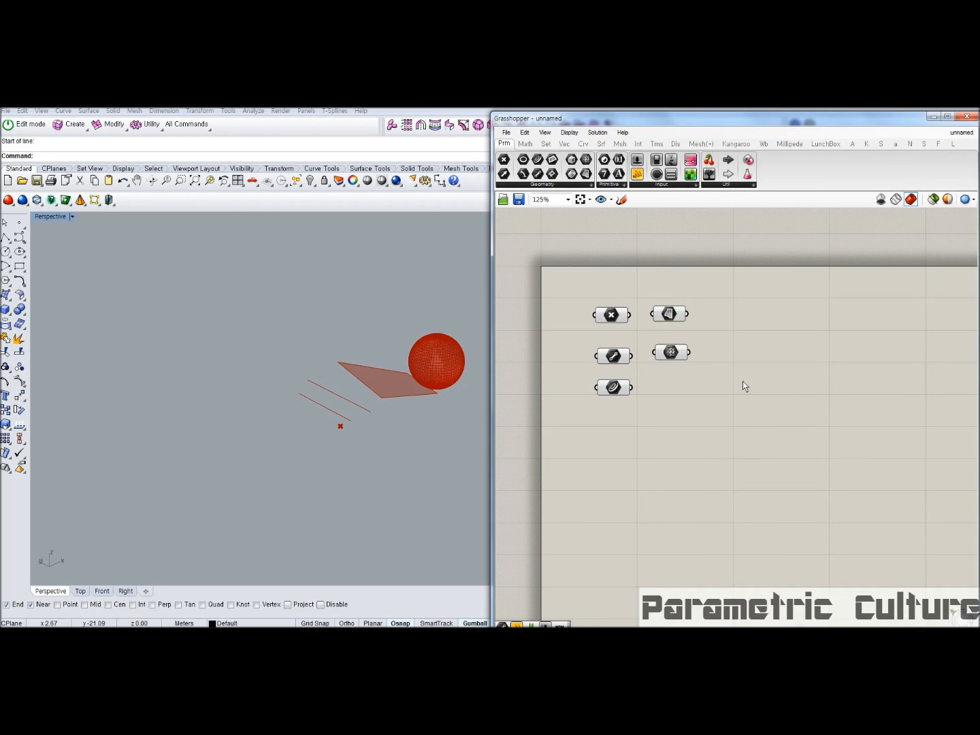
Show the hidden source objects in the Rhino model
{"action": "left_click_drag", "start_coordinate": [731, 390], "coordinate": [603, 303]}
{"action": "left_click", "coordinate": [614, 292]}
{"action": "scroll", "coordinate": [409, 296], "scroll_direction": "down", "scroll_amount": 3}
{"action": "type", "text": "show"}
{"action": "key", "text": "Return"}
Select the mesh sphere, the surface and the curve one after another in Rhino to inspect the source objects
{"action": "right_click_drag", "start_coordinate": [416, 301], "coordinate": [349, 378]}
{"action": "left_click", "coordinate": [351, 382]}
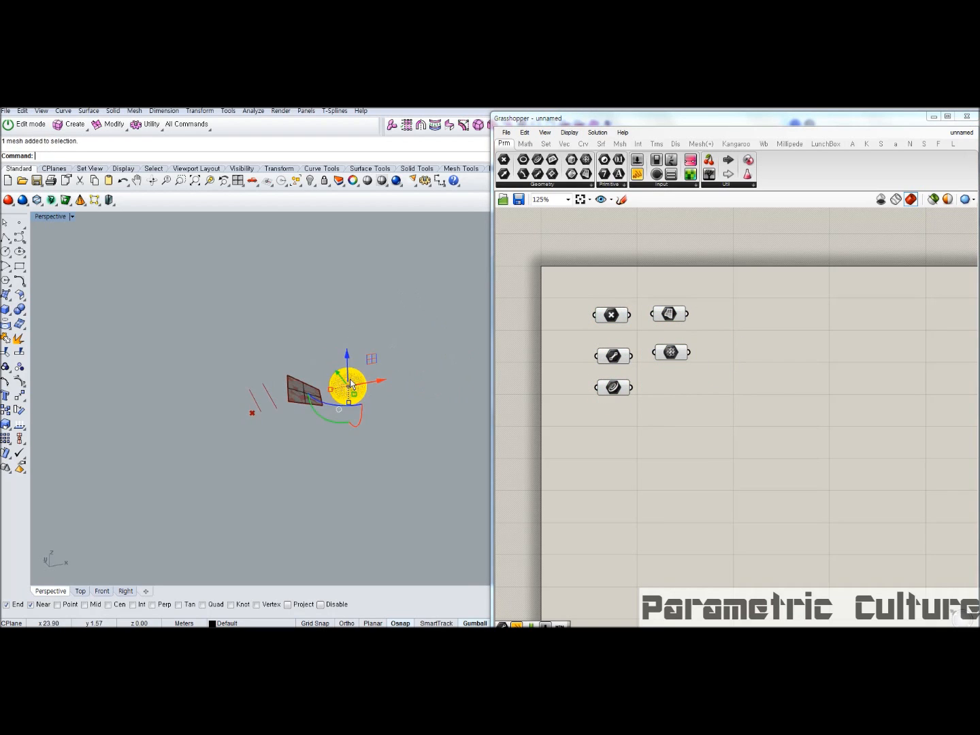
{"action": "key", "text": "Escape"}
{"action": "scroll", "coordinate": [293, 391], "scroll_direction": "up", "scroll_amount": 5}
{"action": "left_click", "coordinate": [294, 390]}
{"action": "key", "text": "Escape"}
{"action": "left_click", "coordinate": [258, 407]}
{"action": "key", "text": "Escape"}
{"action": "right_click_drag", "start_coordinate": [287, 431], "coordinate": [383, 418]}
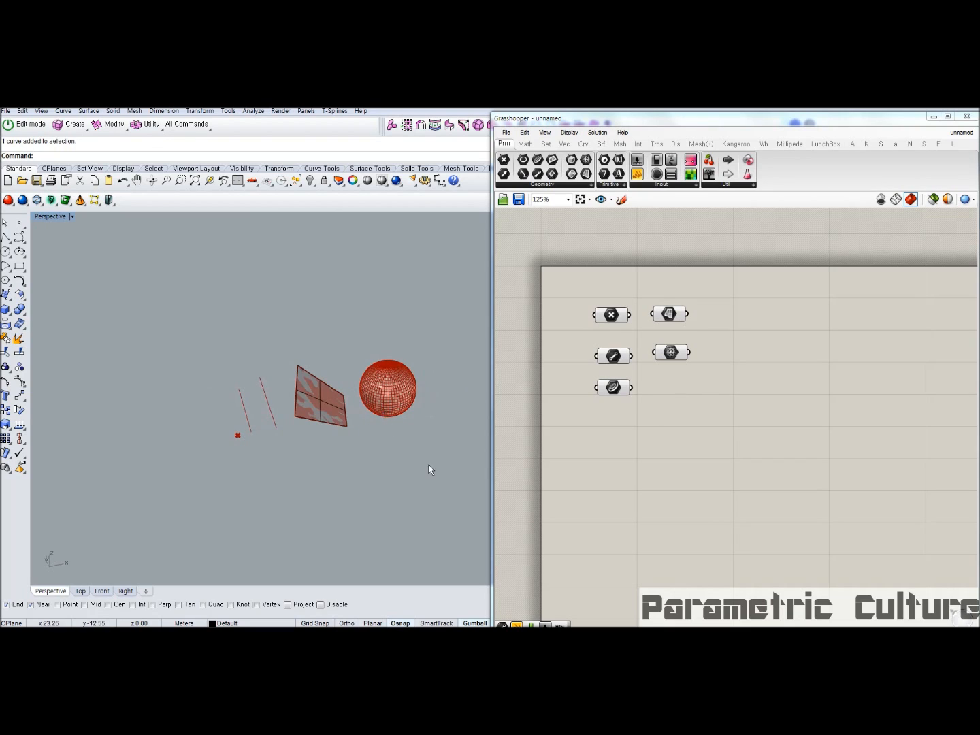
Delete all source objects in Rhino and select the Grasshopper parameters one by one to check their internalised geometry
{"action": "left_click_drag", "start_coordinate": [428, 469], "coordinate": [122, 246]}
{"action": "key", "text": "Delete"}
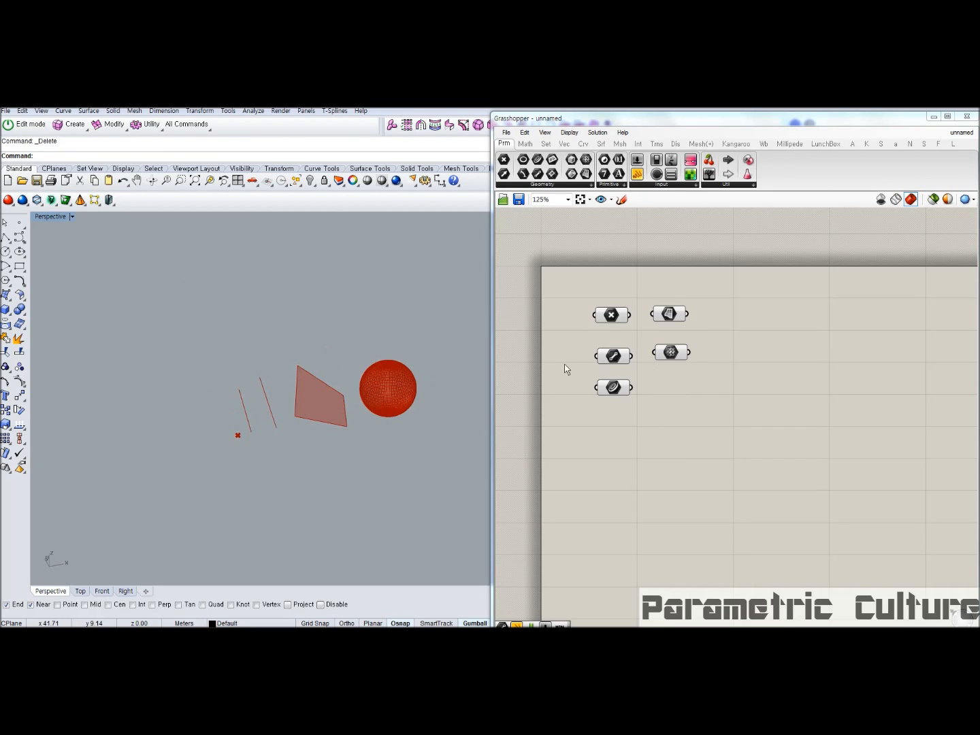
{"action": "left_click", "coordinate": [671, 354]}
{"action": "left_click", "coordinate": [669, 314]}
{"action": "left_click", "coordinate": [612, 315]}
{"action": "left_click", "coordinate": [613, 356]}
{"action": "left_click", "coordinate": [615, 387]}
{"action": "left_click", "coordinate": [671, 353]}
{"action": "left_click", "coordinate": [670, 314]}
{"action": "left_click", "coordinate": [612, 315]}
{"action": "left_click", "coordinate": [628, 283]}
Save the Grasshopper definition as Grasshopper_Intro in Grasshopper Binary (*.gh) format in the Grasshopper training folder
{"action": "left_click", "coordinate": [505, 132]}
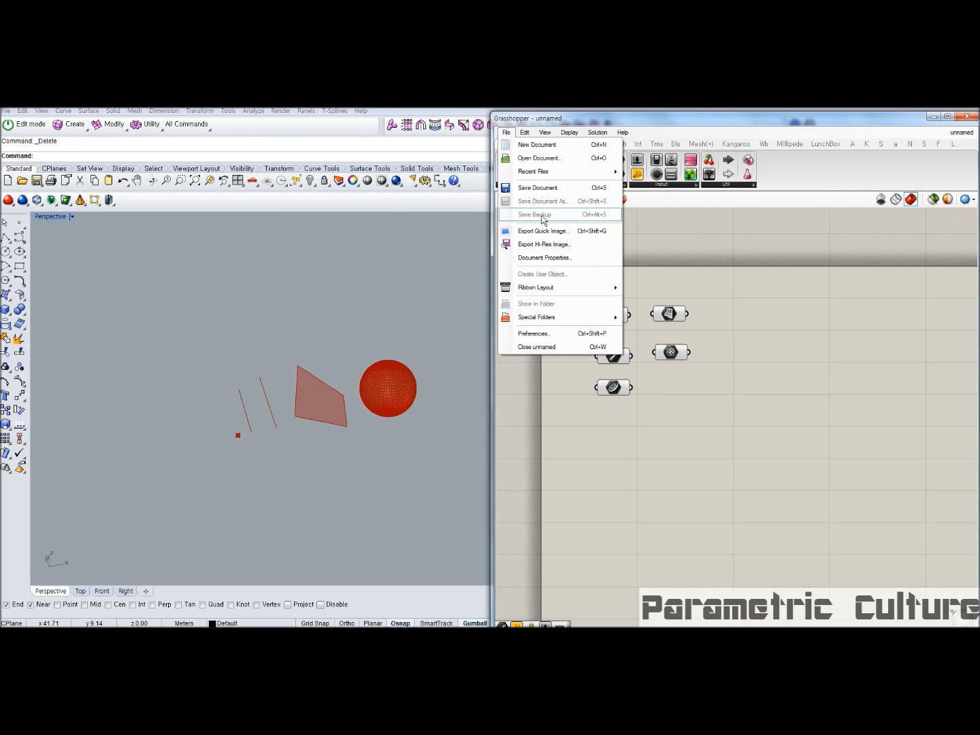
{"action": "left_click", "coordinate": [537, 186]}
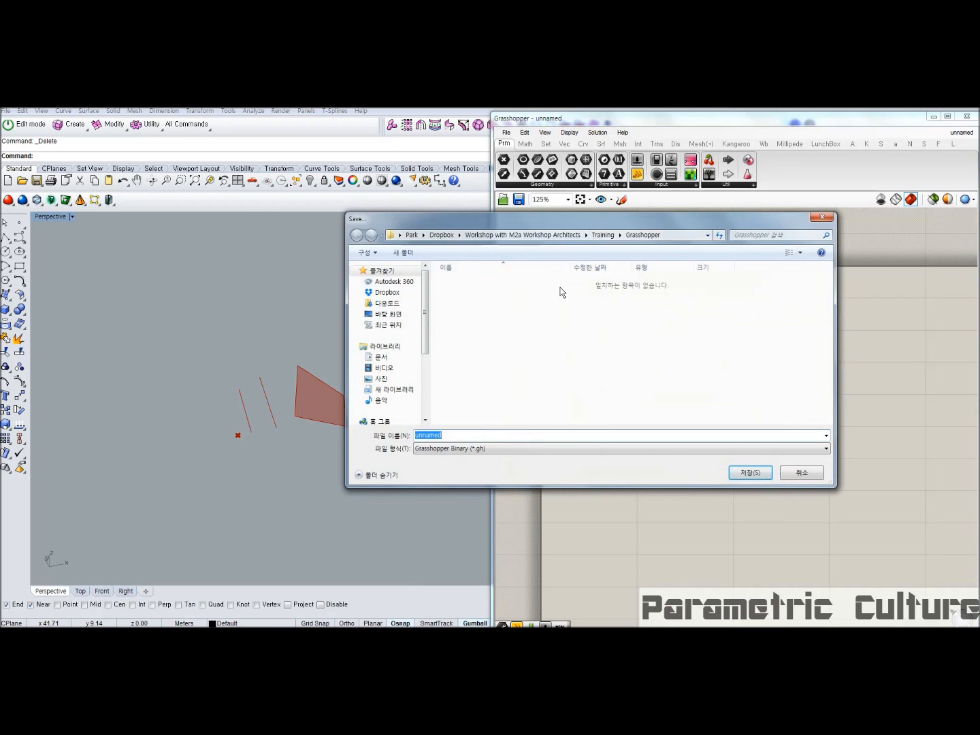
{"action": "type", "text": "g"}
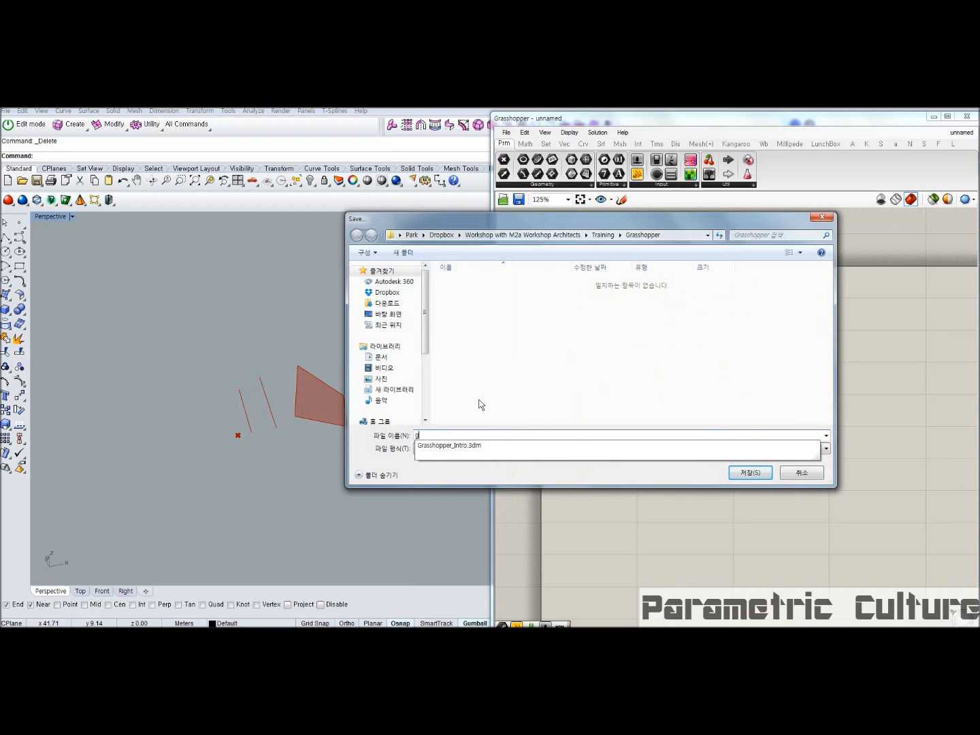
{"action": "left_click", "coordinate": [480, 447]}
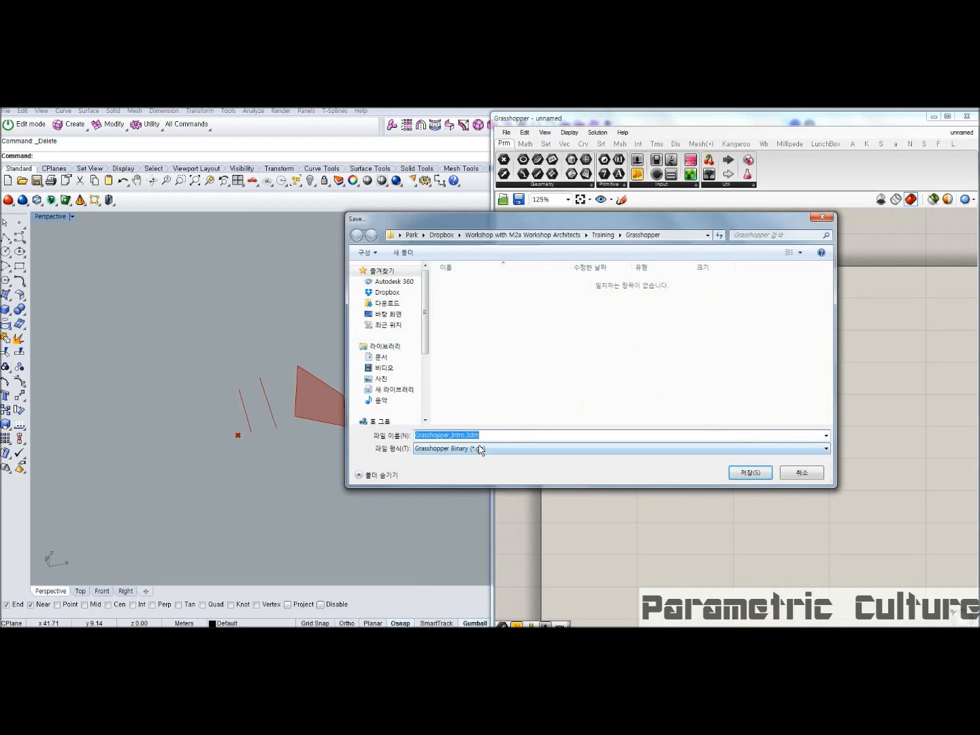
{"action": "key", "text": "BackSpace"}
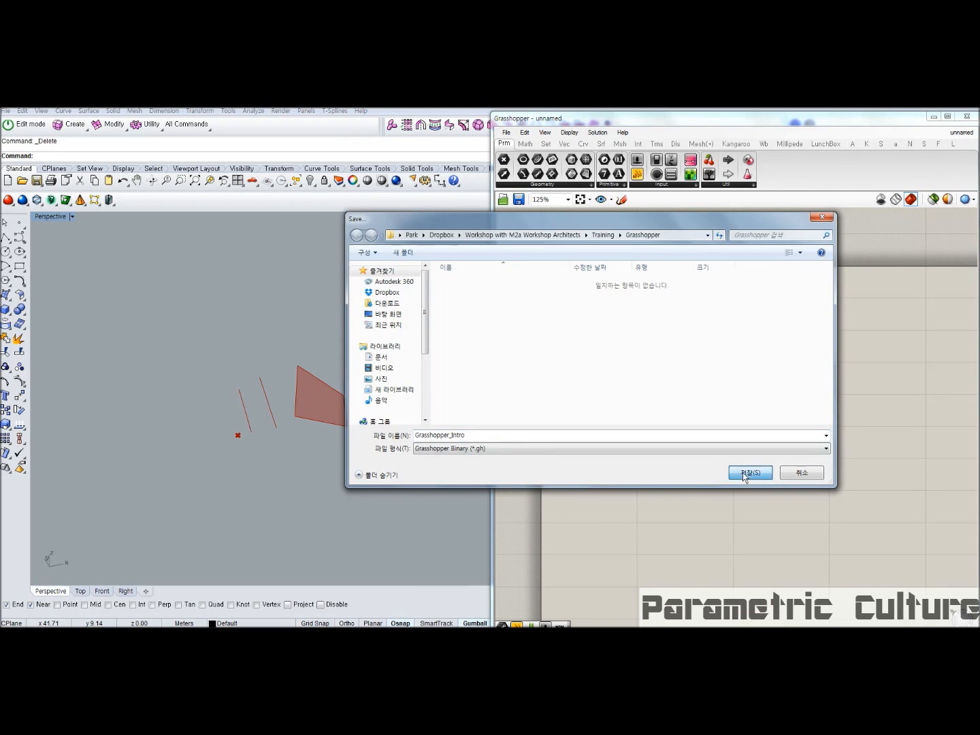
{"action": "left_click", "coordinate": [743, 472]}
Try to show hidden objects in Rhino, and undo the deletion of the source objects
{"action": "left_click", "coordinate": [288, 320]}
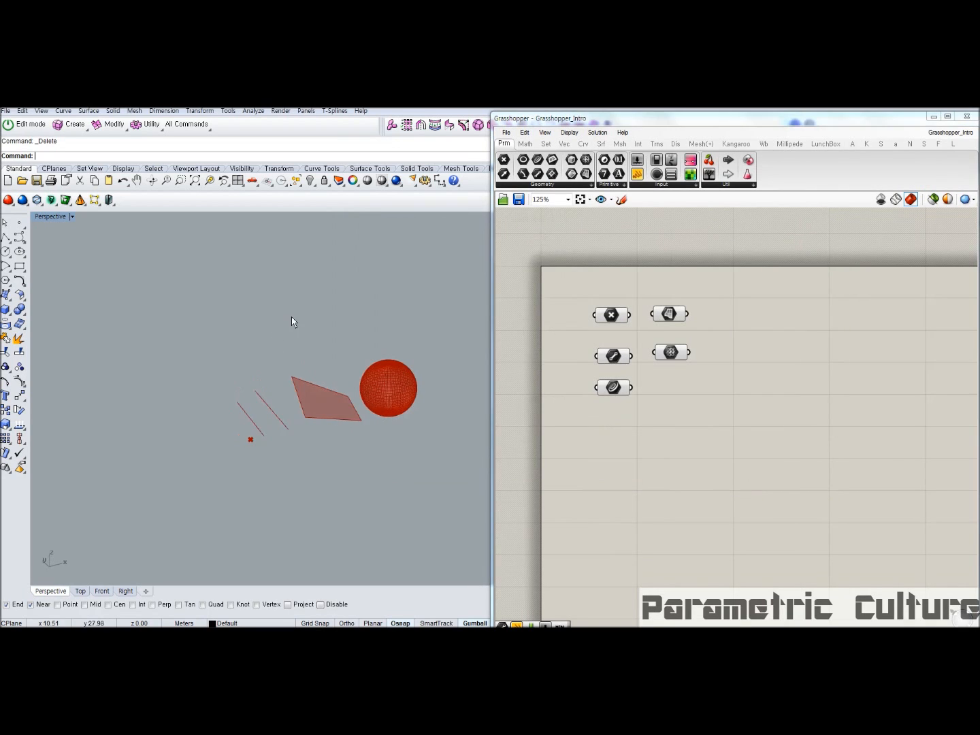
{"action": "scroll", "coordinate": [299, 325], "scroll_direction": "down", "scroll_amount": 3}
{"action": "scroll", "coordinate": [295, 334], "scroll_direction": "up", "scroll_amount": 5}
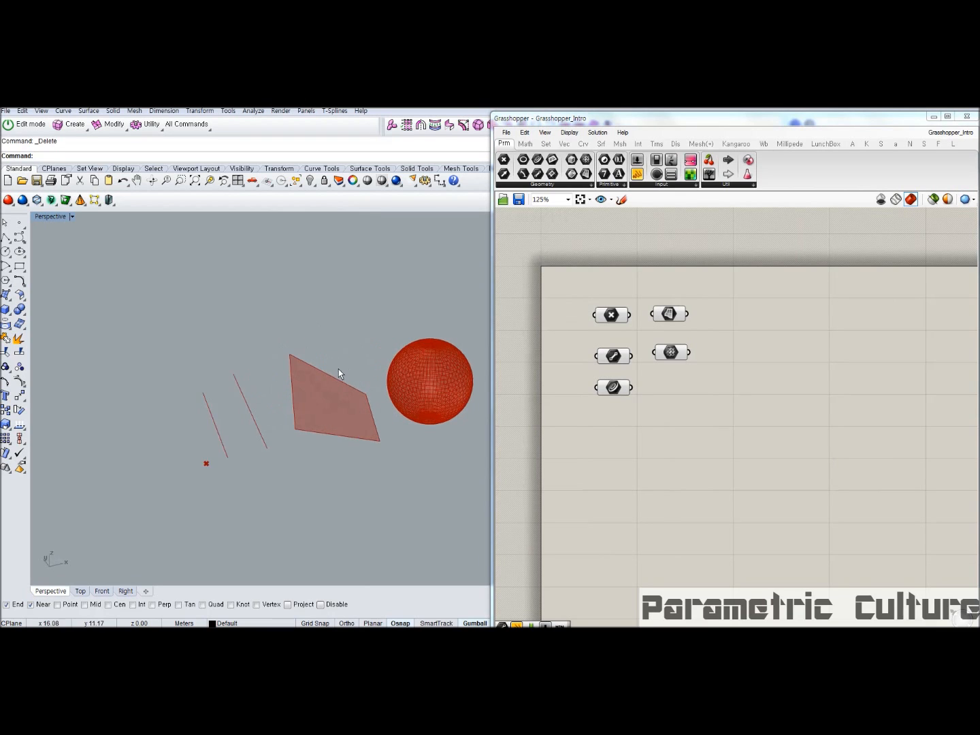
{"action": "type", "text": "Show"}
{"action": "key", "text": "Return"}
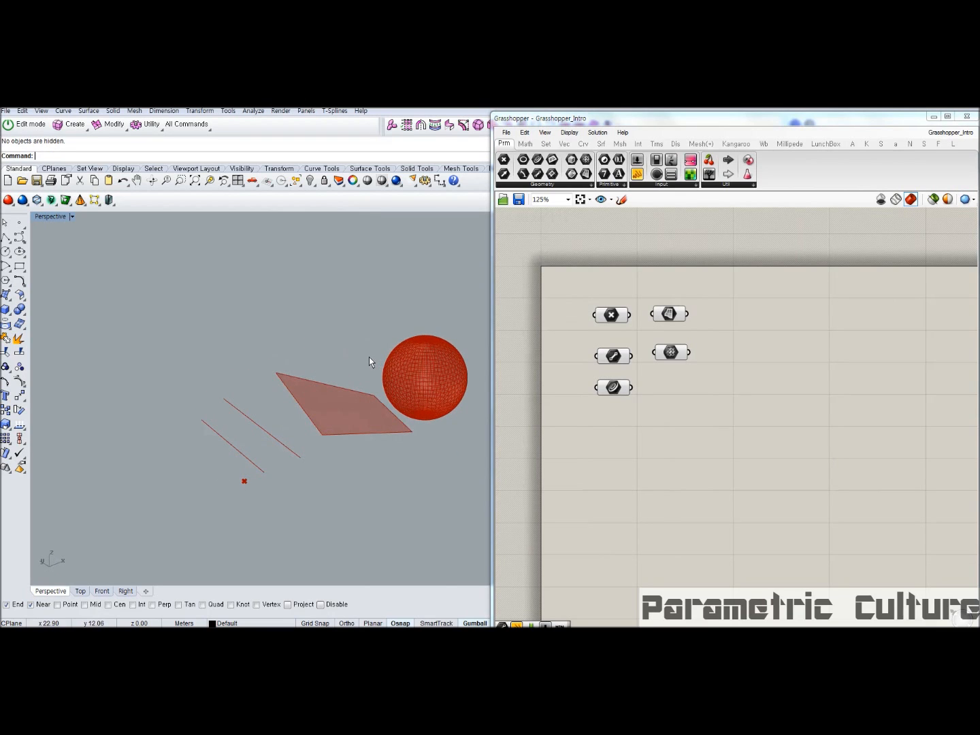
{"action": "key", "text": "ctrl+z"}
Check the source surface, mesh and curves in Rhino against the geometry parameters on the Grasshopper canvas
{"action": "left_click", "coordinate": [310, 347]}
{"action": "right_click_drag", "start_coordinate": [330, 343], "coordinate": [320, 390]}
{"action": "left_click", "coordinate": [339, 397]}
{"action": "left_click", "coordinate": [412, 383]}
{"action": "left_click", "coordinate": [243, 395]}
{"action": "left_click", "coordinate": [198, 403]}
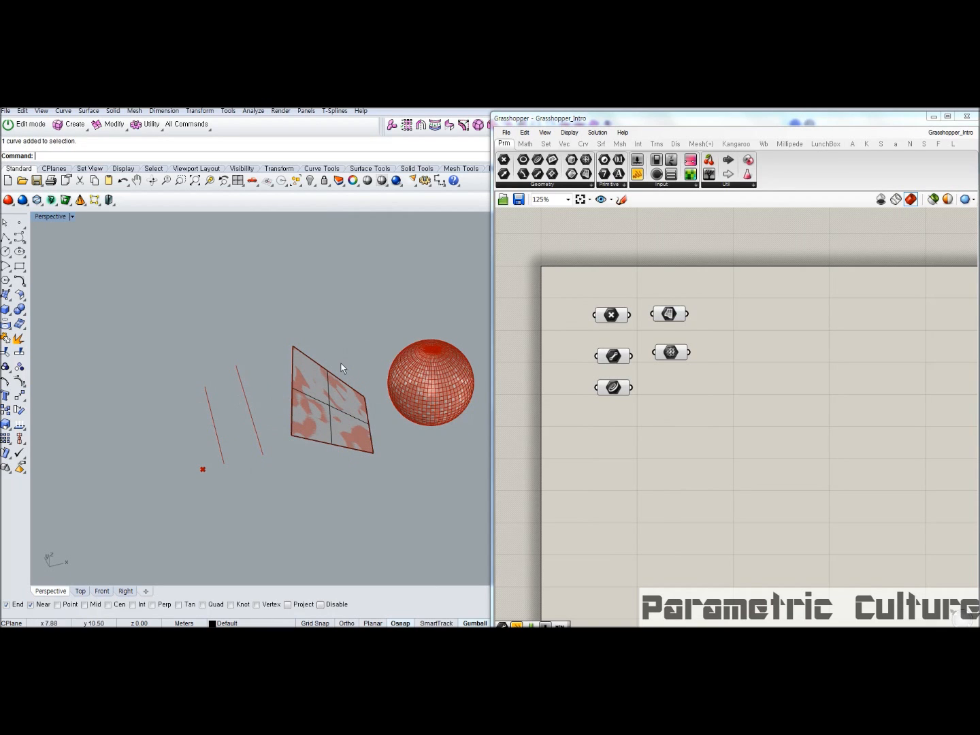
{"action": "left_click_drag", "start_coordinate": [701, 419], "coordinate": [578, 302]}
{"action": "left_click", "coordinate": [575, 299]}
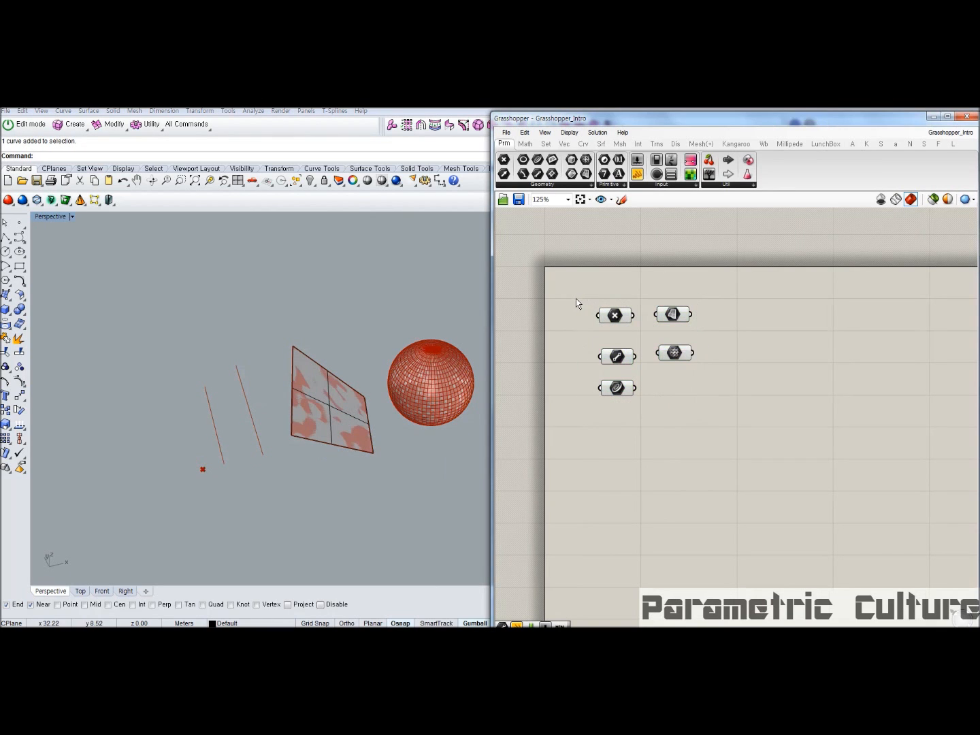
Start a new Rhino model from the Large Objects - Meters template
{"action": "left_click", "coordinate": [5, 111]}
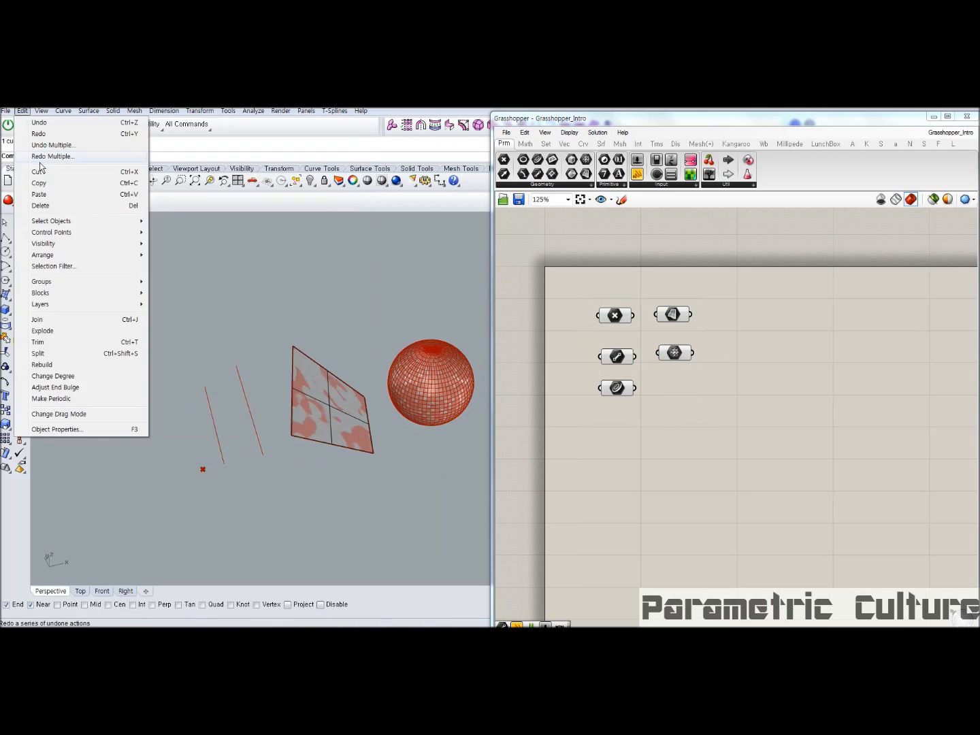
{"action": "left_click", "coordinate": [36, 124]}
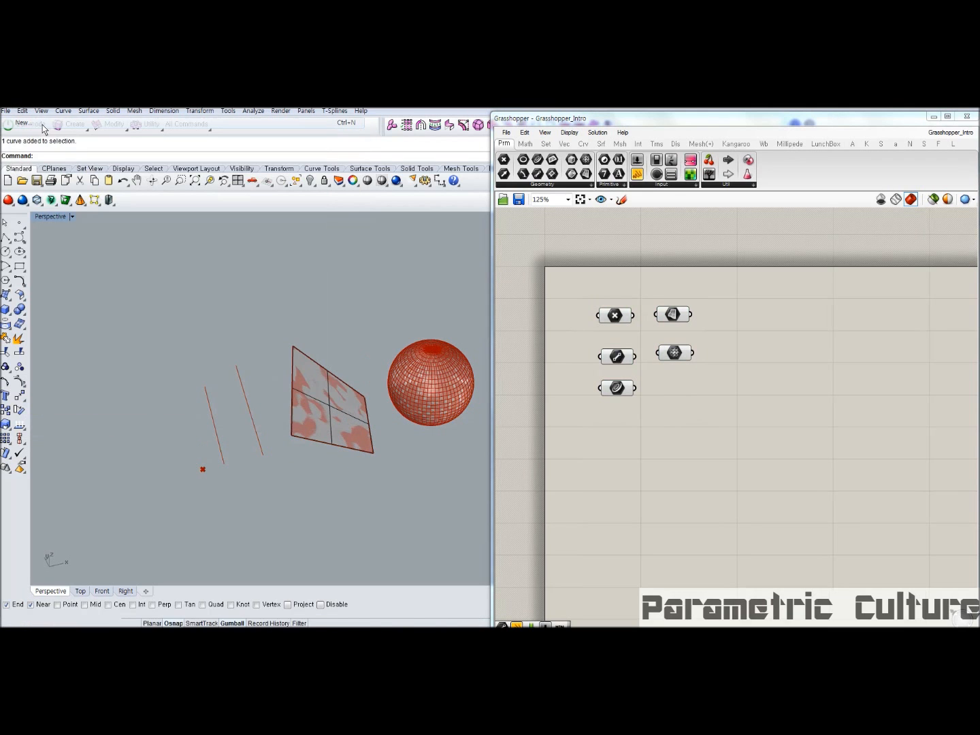
{"action": "left_click", "coordinate": [501, 389]}
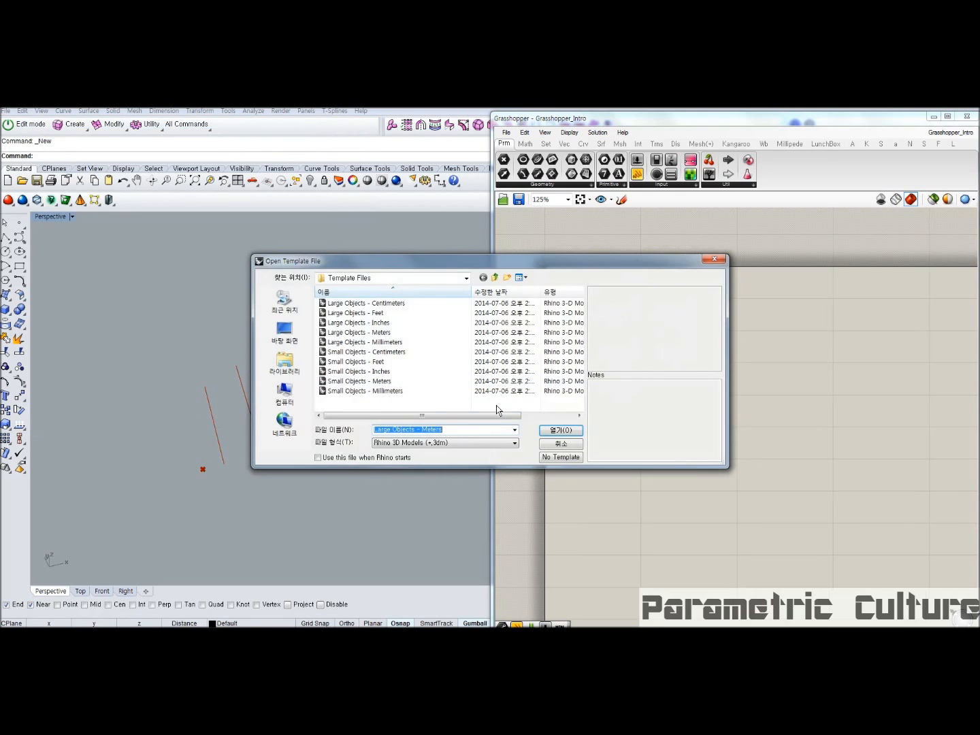
{"action": "left_click", "coordinate": [367, 333]}
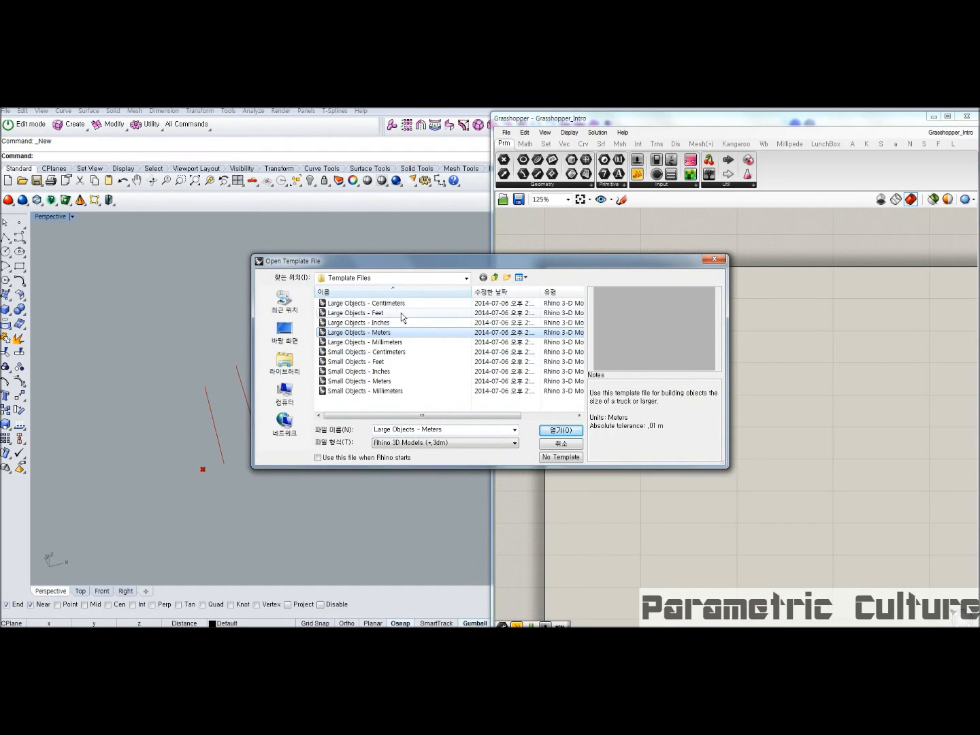
{"action": "left_click", "coordinate": [560, 430]}
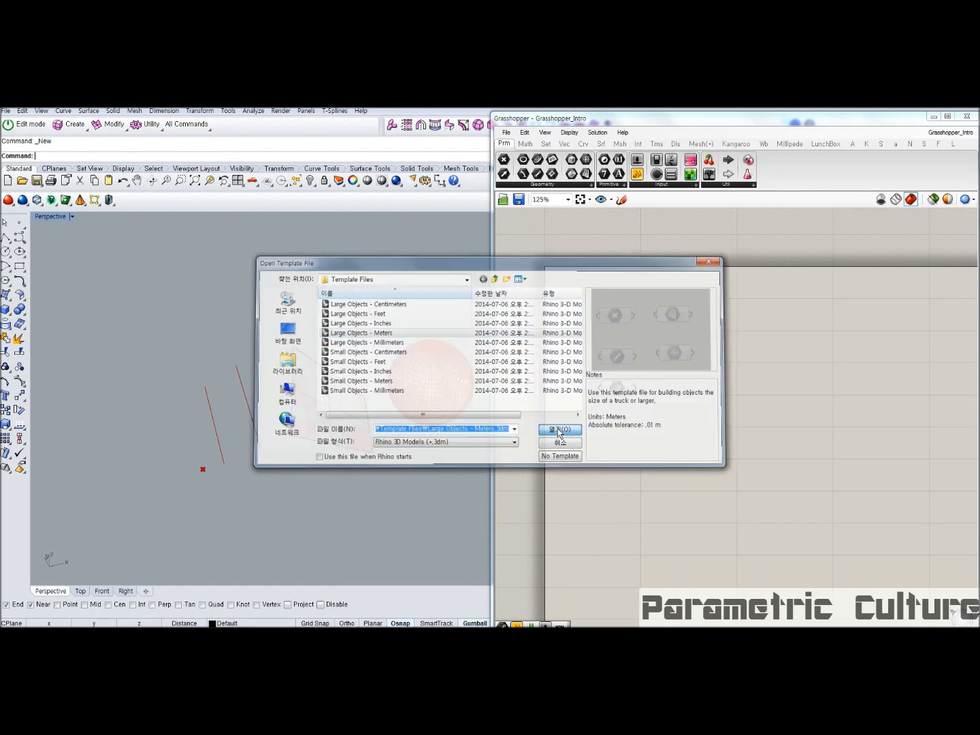
Close the Grasshopper_Intro definition that is open in Grasshopper
{"action": "double_click", "coordinate": [412, 217]}
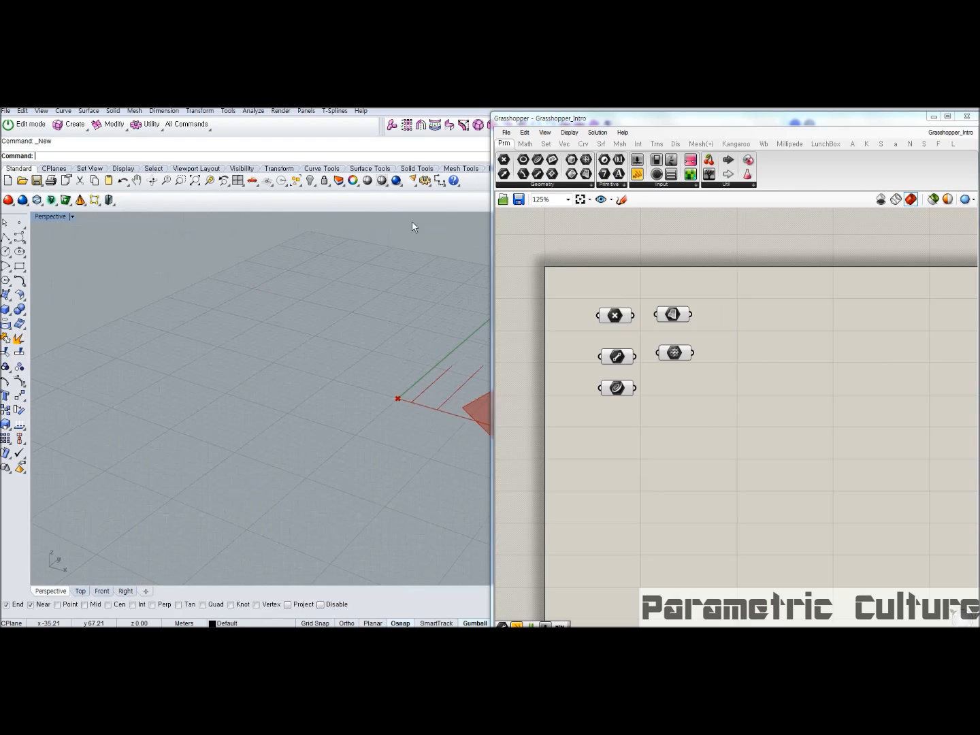
{"action": "right_click_drag", "start_coordinate": [721, 289], "coordinate": [701, 289]}
{"action": "left_click", "coordinate": [951, 140]}
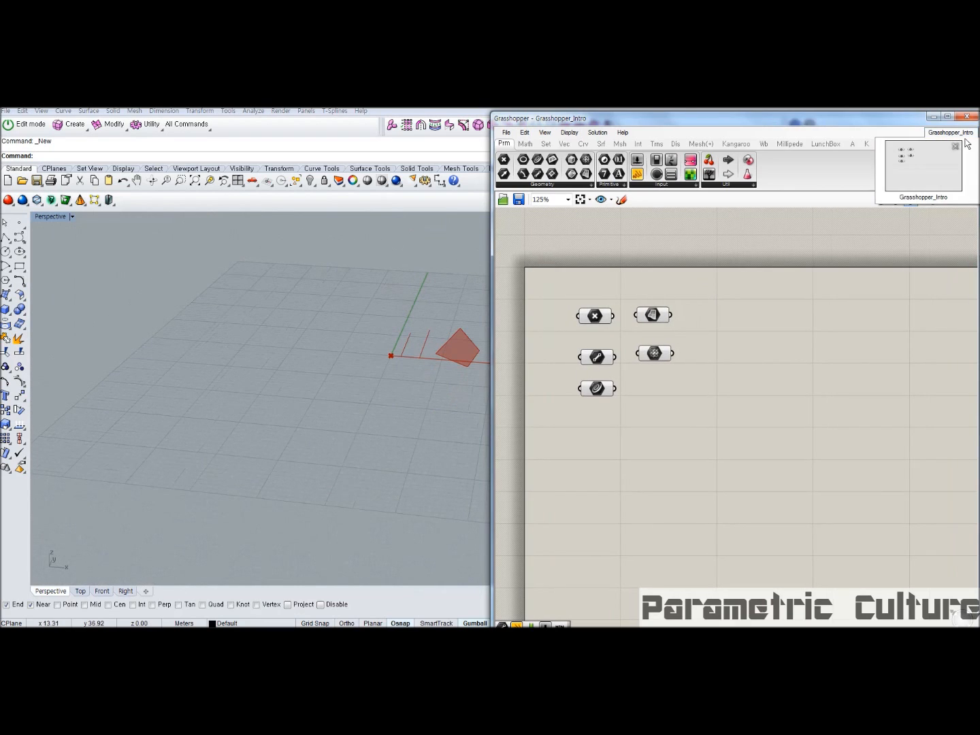
{"action": "left_click", "coordinate": [955, 147]}
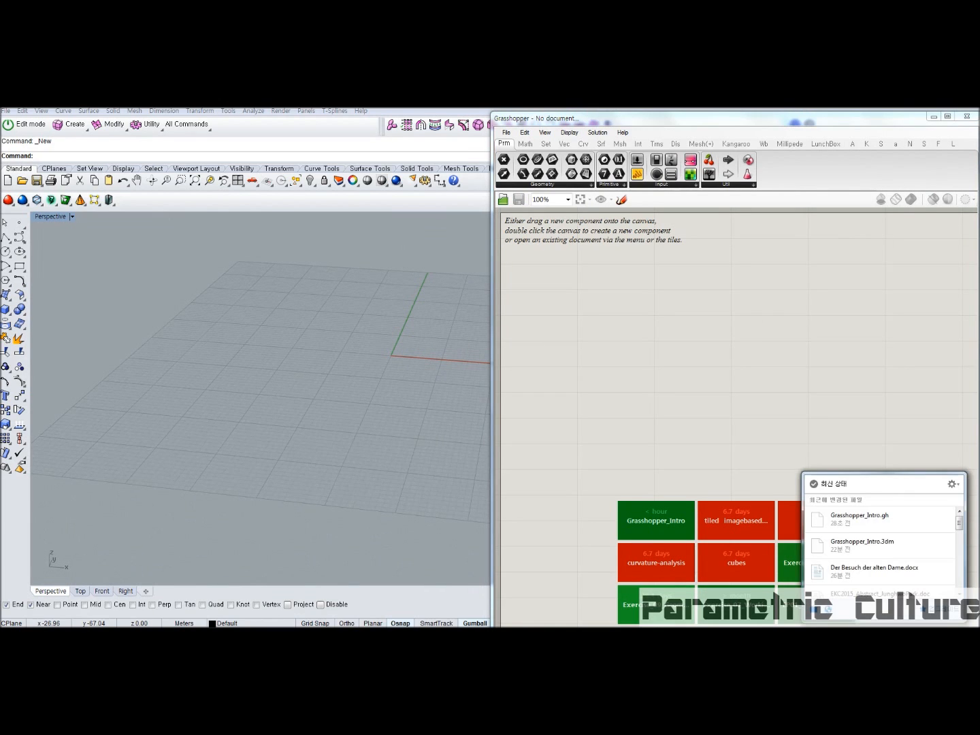
Reopen the saved Grasshopper_Intro.gh definition from its folder onto the empty Grasshopper canvas
{"action": "left_click", "coordinate": [863, 524]}
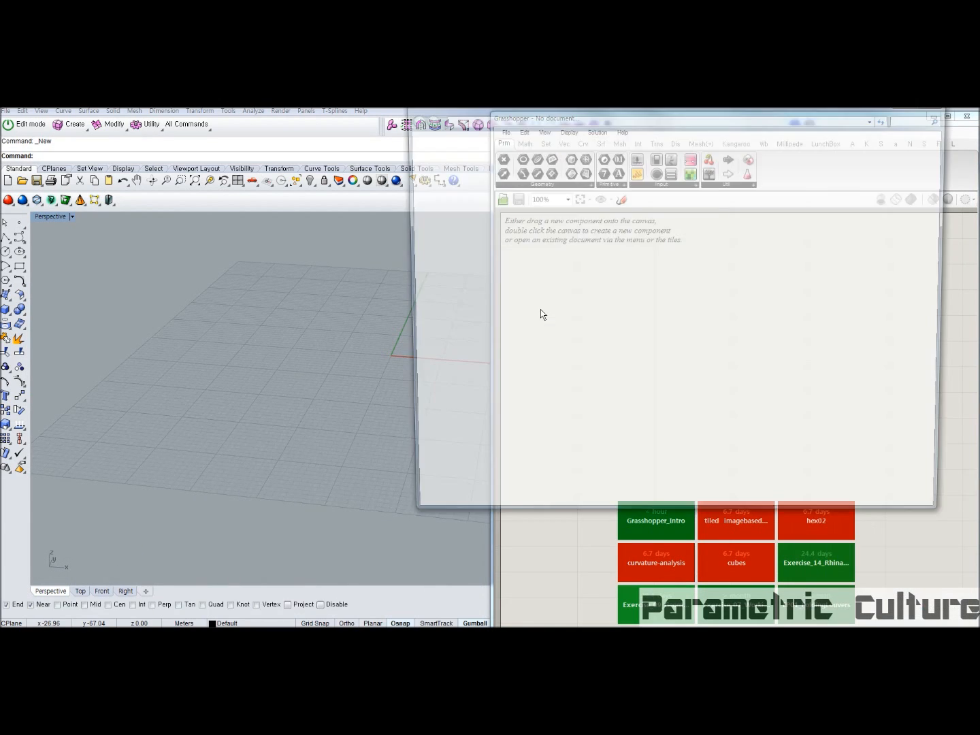
{"action": "left_click_drag", "start_coordinate": [596, 114], "coordinate": [267, 217]}
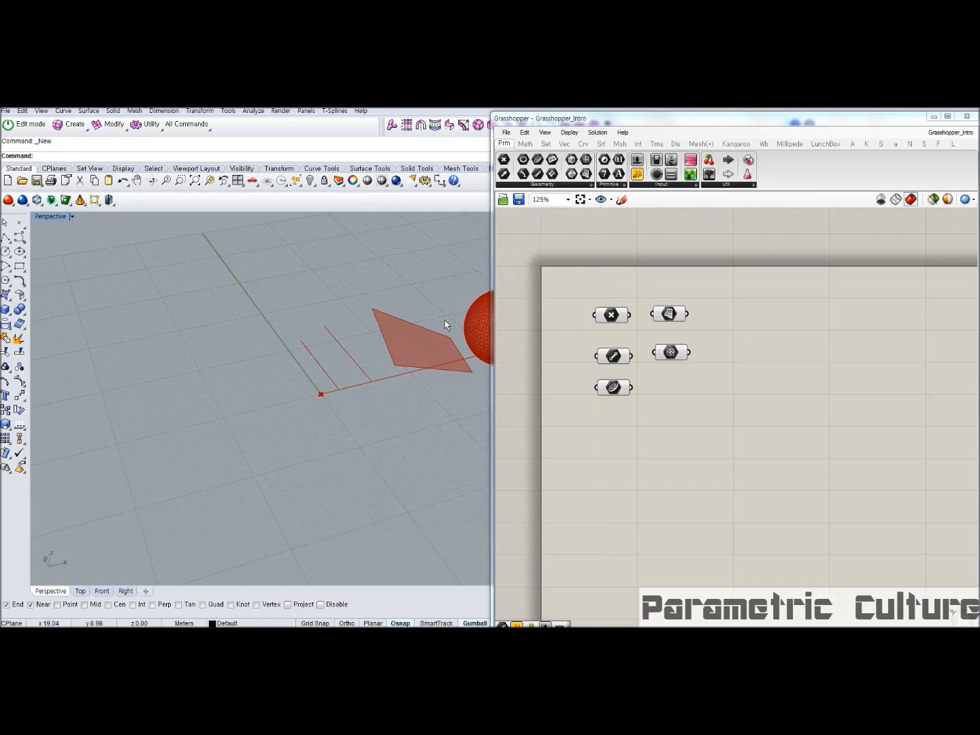
{"action": "right_click_drag", "start_coordinate": [315, 334], "coordinate": [282, 314]}
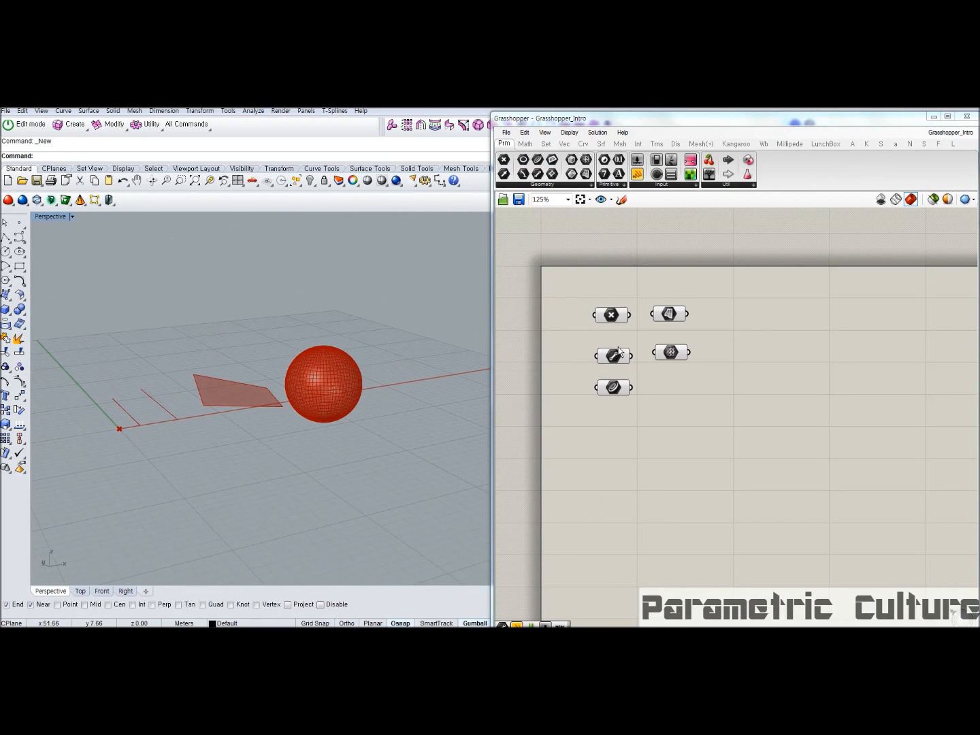
Check the Point, Line, Curve and Mesh parameters against their previews, and hide the Perspective viewport's grid
{"action": "left_click", "coordinate": [610, 317]}
{"action": "left_click", "coordinate": [613, 355]}
{"action": "left_click", "coordinate": [613, 388]}
{"action": "left_click", "coordinate": [670, 352]}
{"action": "right_click_drag", "start_coordinate": [380, 363], "coordinate": [381, 347]}
{"action": "key", "text": "F7"}
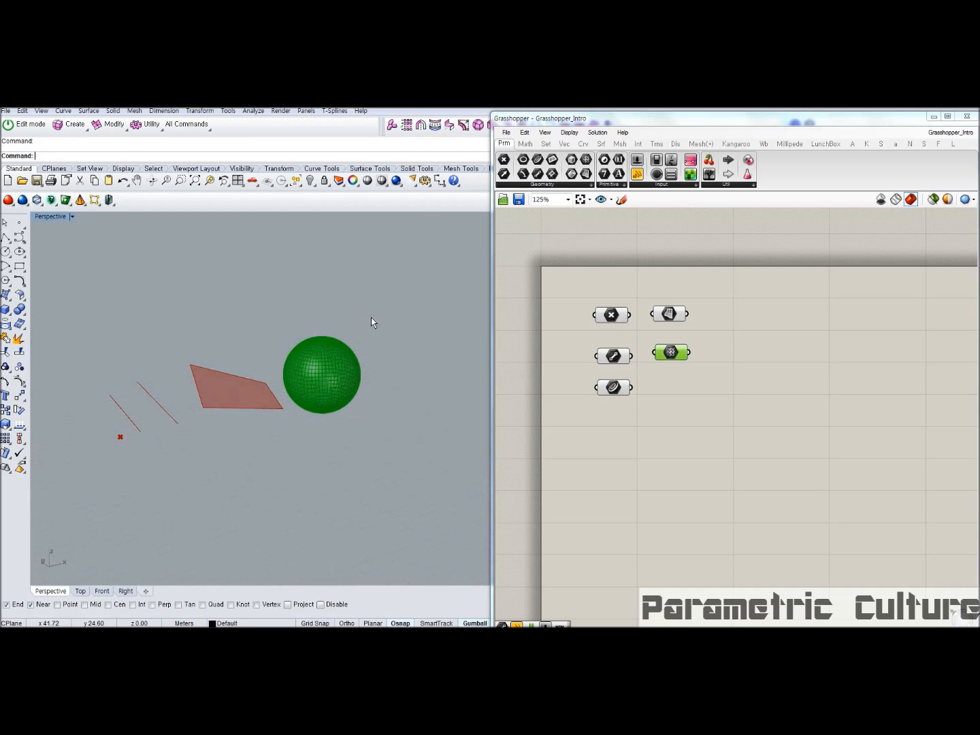
Go through all five geometry parameters one by one and compare each with its highlighted preview in Rhino
{"action": "left_click", "coordinate": [609, 315]}
{"action": "left_click", "coordinate": [613, 355]}
{"action": "left_click", "coordinate": [612, 377]}
{"action": "left_click", "coordinate": [665, 352]}
{"action": "left_click", "coordinate": [667, 314]}
Move the Point parameter's internalised point a short distance along its X axis with the gumball
{"action": "left_click", "coordinate": [610, 315]}
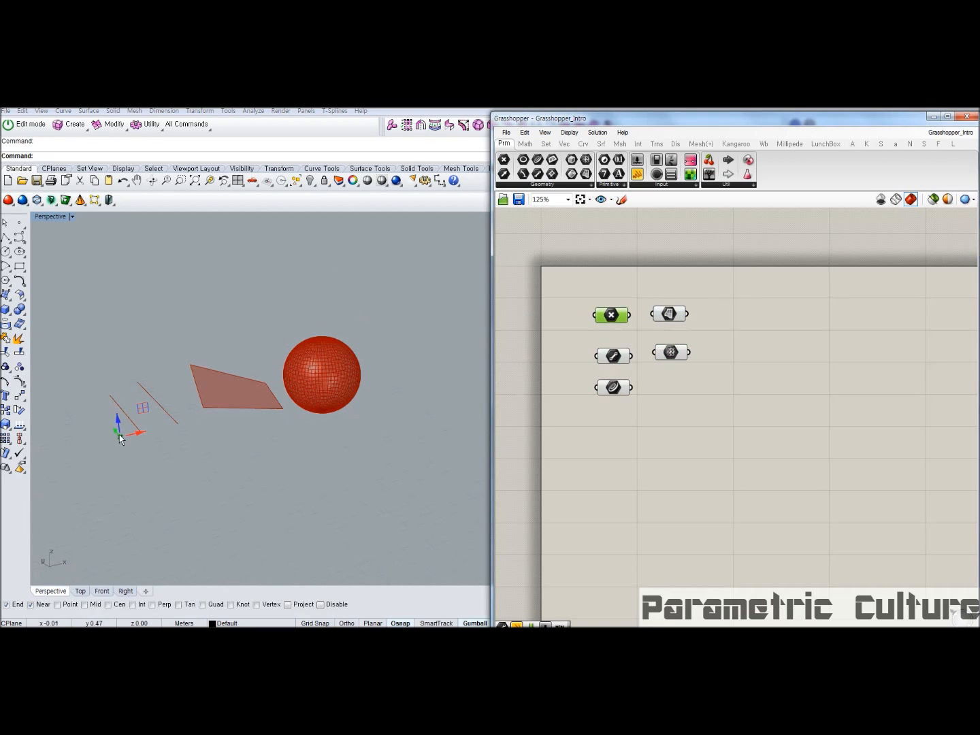
{"action": "right_click_drag", "start_coordinate": [124, 456], "coordinate": [247, 442]}
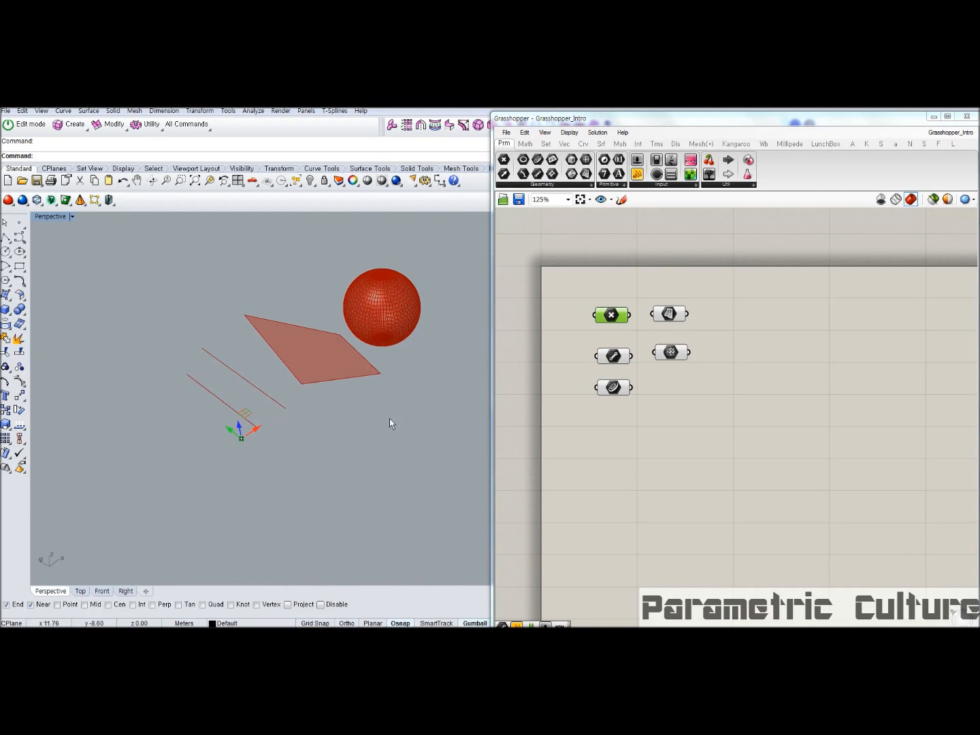
{"action": "left_click_drag", "start_coordinate": [258, 434], "coordinate": [213, 461]}
{"action": "right_click_drag", "start_coordinate": [279, 461], "coordinate": [360, 414]}
{"action": "left_click", "coordinate": [637, 297]}
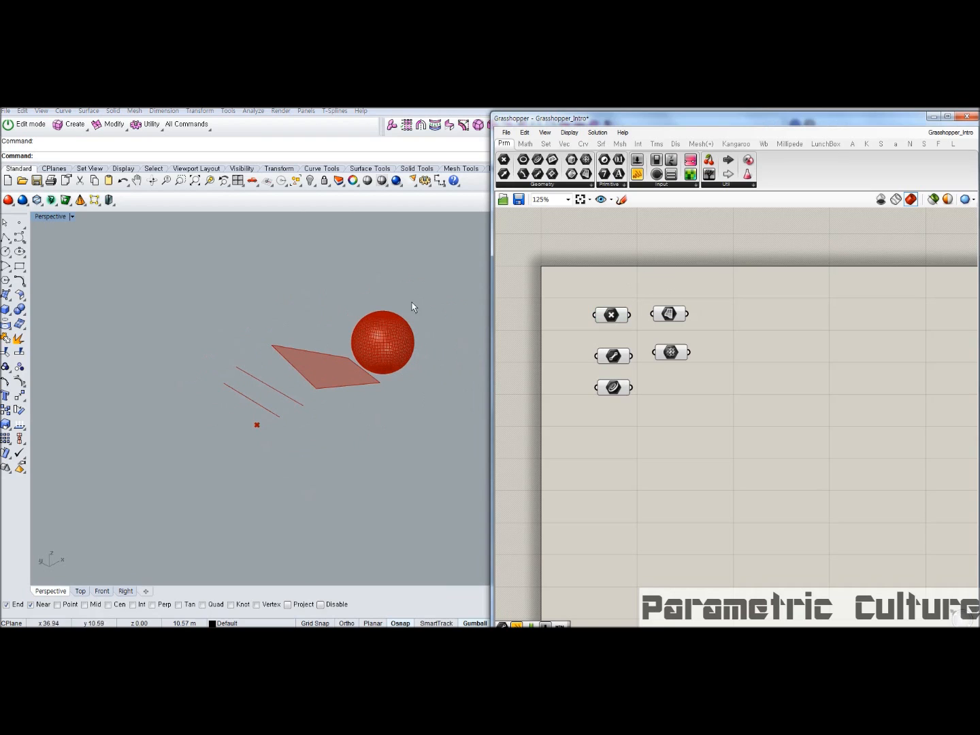
Arrange Point, Line and Curve in one column on the canvas, with Surface and Mesh in a second column beside it
{"action": "mouse_move", "coordinate": [446, 292]}
{"action": "right_mouse_down"}
{"action": "mouse_move", "coordinate": [407, 278]}
{"action": "mouse_move", "coordinate": [443, 296]}
{"action": "right_mouse_up"}
{"action": "scroll", "coordinate": [442, 296], "scroll_direction": "up", "scroll_amount": 2}
{"action": "left_click_drag", "start_coordinate": [613, 316], "coordinate": [593, 327]}
{"action": "left_click_drag", "start_coordinate": [615, 382], "coordinate": [597, 355]}
{"action": "left_click_drag", "start_coordinate": [674, 317], "coordinate": [668, 305]}
{"action": "left_click_drag", "start_coordinate": [669, 354], "coordinate": [664, 328]}
{"action": "left_click", "coordinate": [686, 354]}
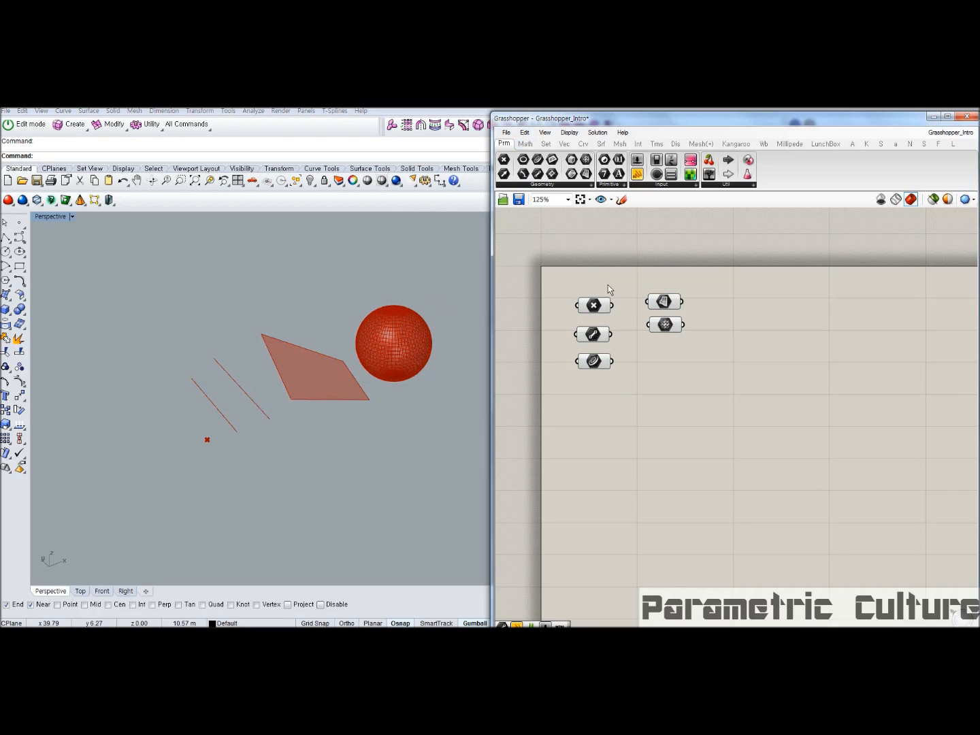
{"action": "left_click_drag", "start_coordinate": [601, 310], "coordinate": [600, 307]}
{"action": "left_click", "coordinate": [624, 310]}
Disable Draw Icons and review the name labels on the Point, Line, Curve, Mesh and Surface parameters
{"action": "left_click", "coordinate": [571, 134]}
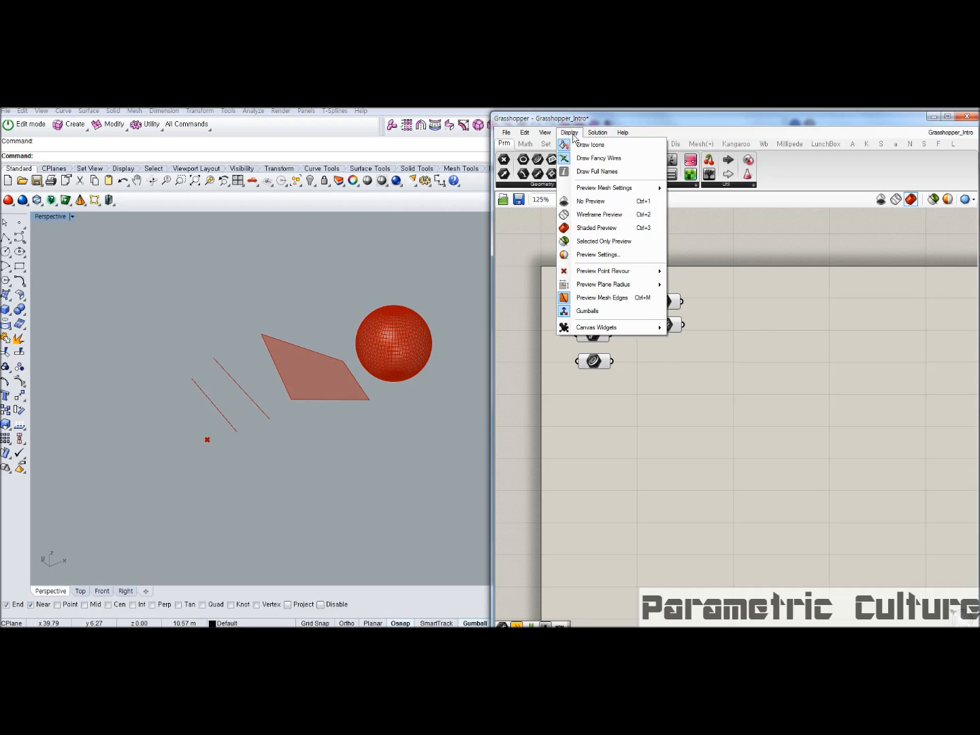
{"action": "left_click", "coordinate": [570, 133]}
{"action": "left_click", "coordinate": [571, 133]}
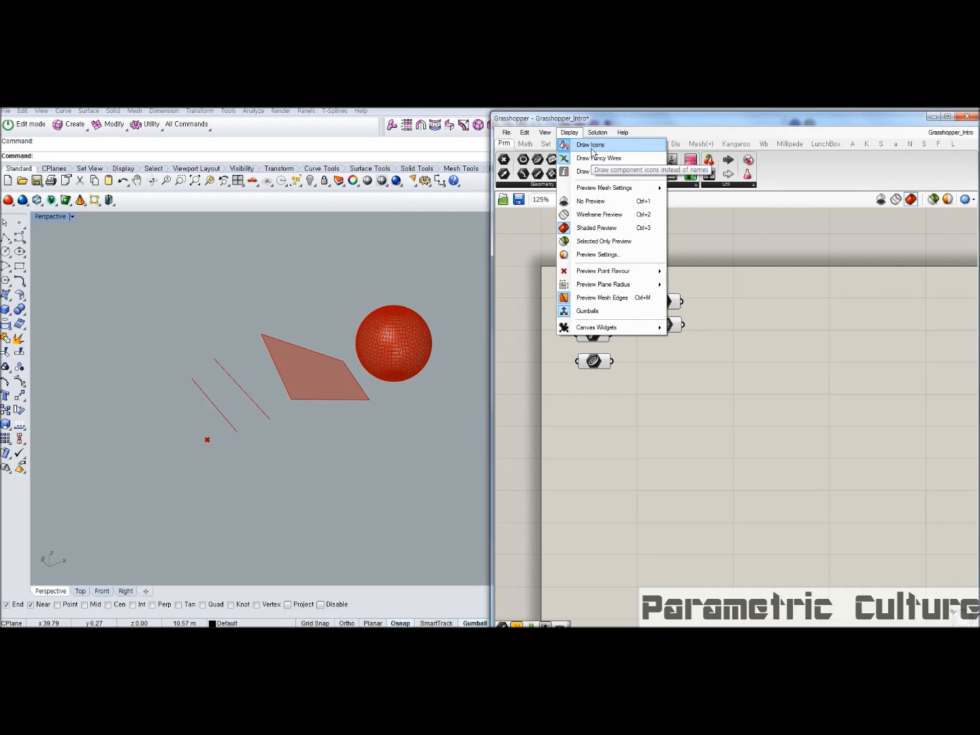
{"action": "left_click", "coordinate": [591, 145]}
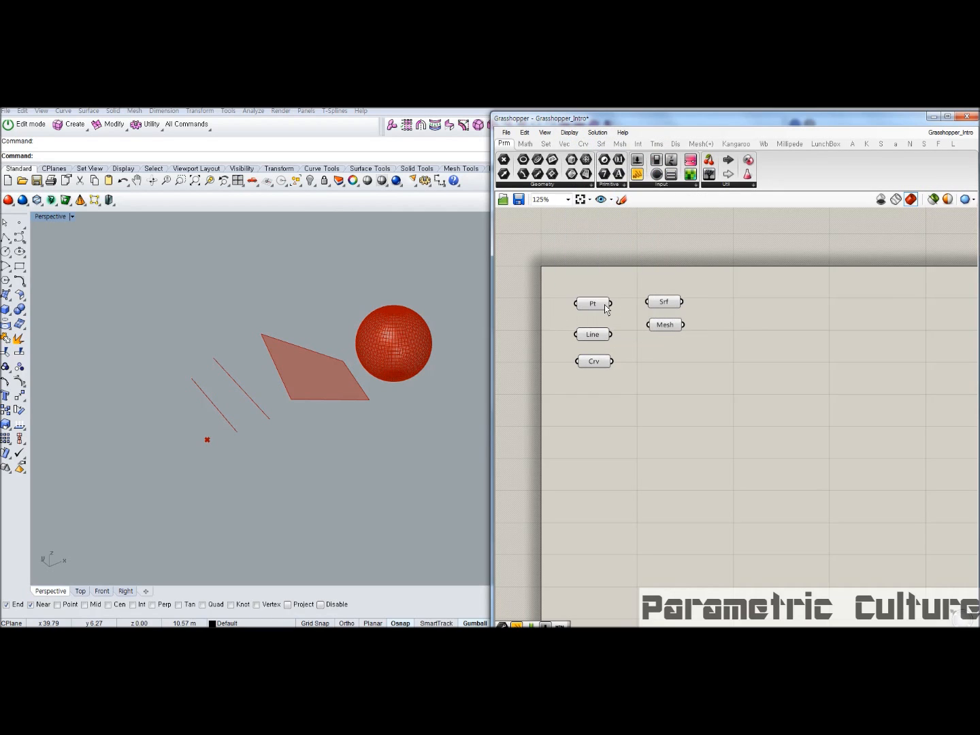
{"action": "left_click", "coordinate": [592, 334]}
{"action": "left_click", "coordinate": [598, 360]}
{"action": "left_click", "coordinate": [658, 328]}
{"action": "left_click", "coordinate": [667, 304]}
{"action": "left_click", "coordinate": [615, 248]}
Enable Draw Icons again and review the icon on each of the five geometry parameters
{"action": "left_click", "coordinate": [569, 132]}
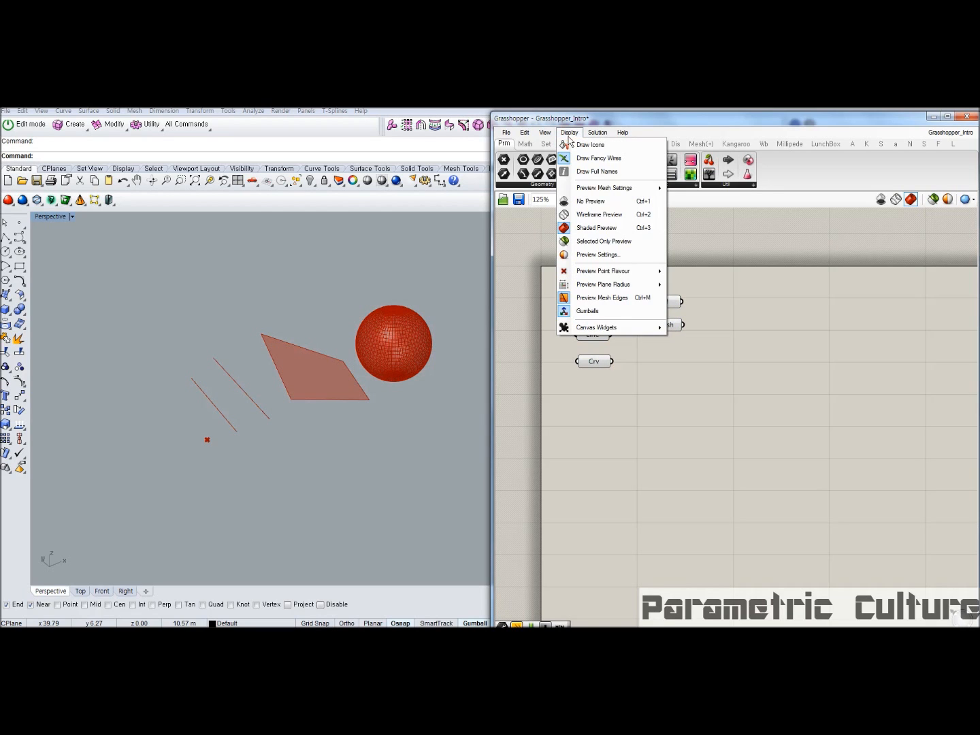
{"action": "left_click", "coordinate": [587, 145]}
{"action": "left_click", "coordinate": [592, 303]}
{"action": "left_click", "coordinate": [592, 334]}
{"action": "left_click", "coordinate": [594, 361]}
{"action": "left_click", "coordinate": [664, 325]}
{"action": "left_click", "coordinate": [663, 302]}
{"action": "left_click", "coordinate": [629, 294]}
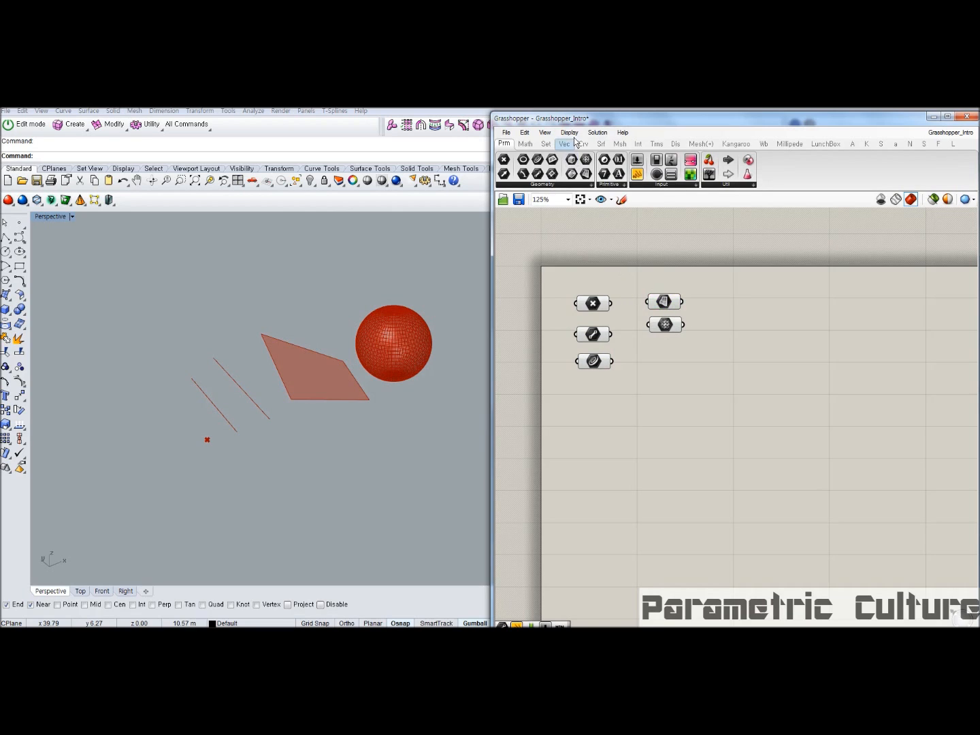
Switch the parameters from icons to abbreviated names, with both Draw Icons and Draw Full Names disabled
{"action": "left_click", "coordinate": [569, 132]}
{"action": "left_click", "coordinate": [587, 173]}
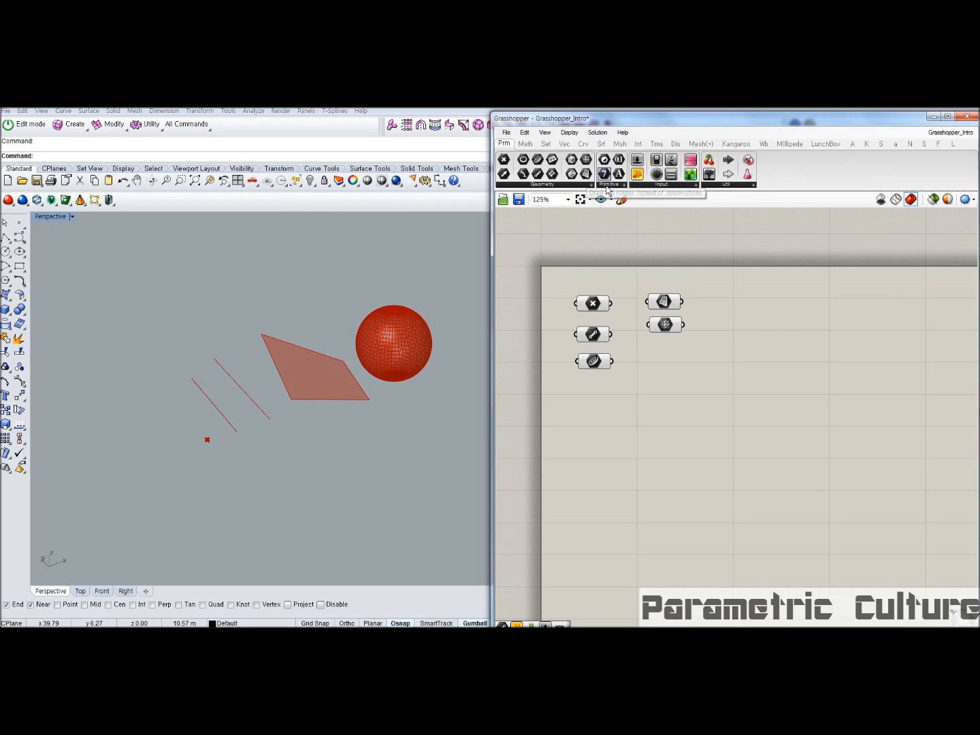
{"action": "left_click", "coordinate": [570, 134]}
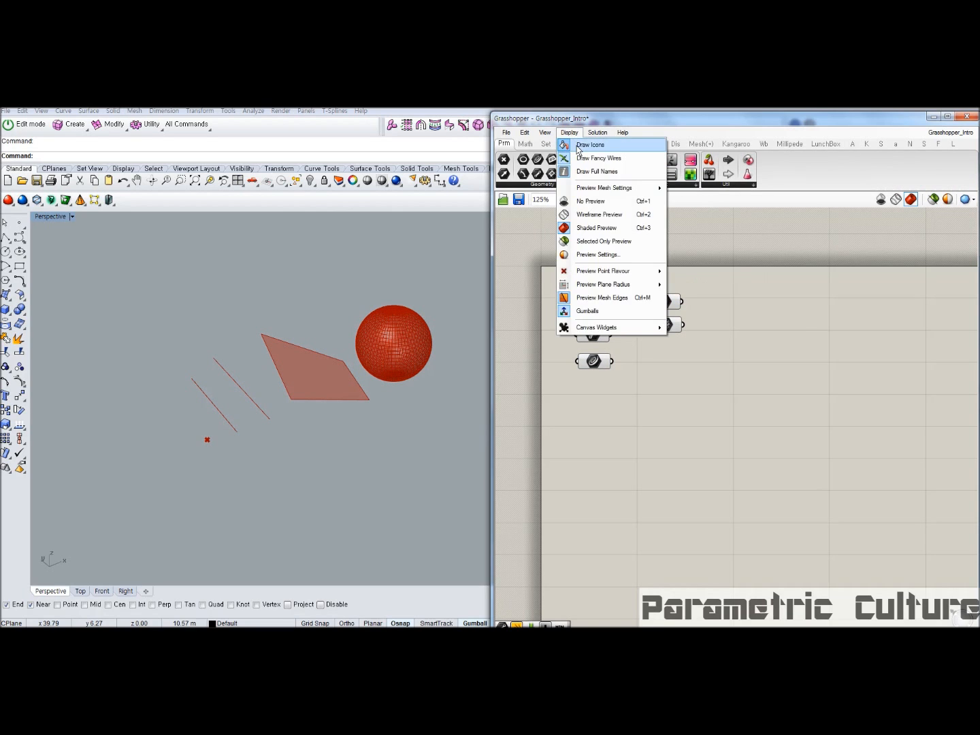
{"action": "left_click", "coordinate": [587, 143]}
{"action": "left_click", "coordinate": [570, 133]}
{"action": "left_click", "coordinate": [588, 171]}
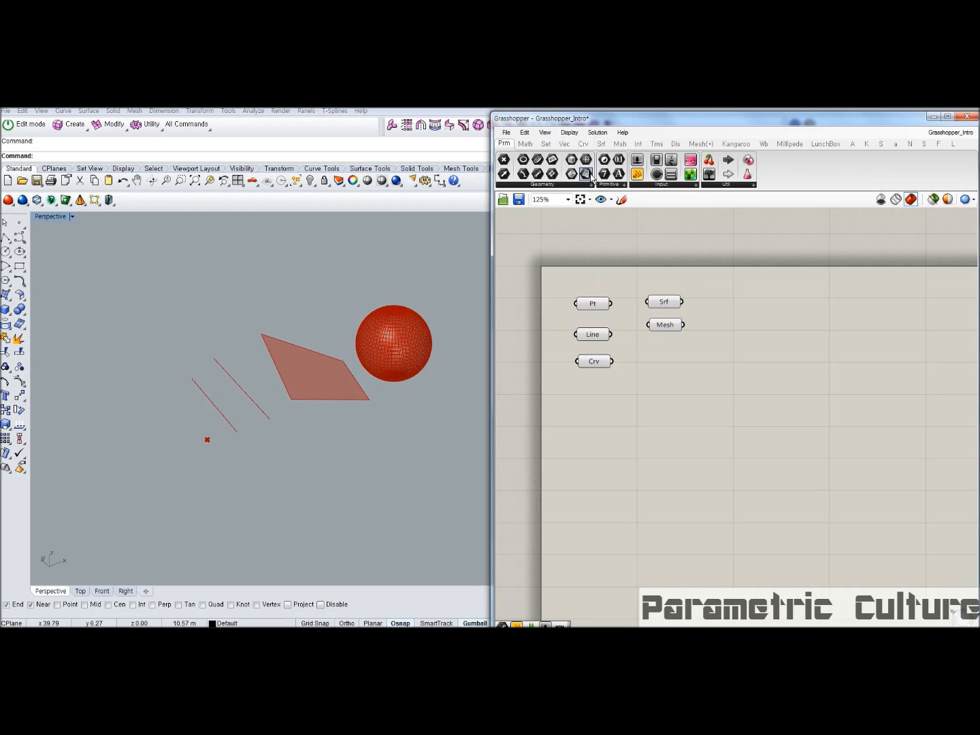
Move the five geometry parameters lower on the canvas and tighten the spacing between them
{"action": "mouse_move", "coordinate": [603, 306]}
{"action": "left_mouse_down"}
{"action": "mouse_move", "coordinate": [604, 296]}
{"action": "mouse_move", "coordinate": [592, 301]}
{"action": "left_mouse_up"}
{"action": "left_click", "coordinate": [602, 266]}
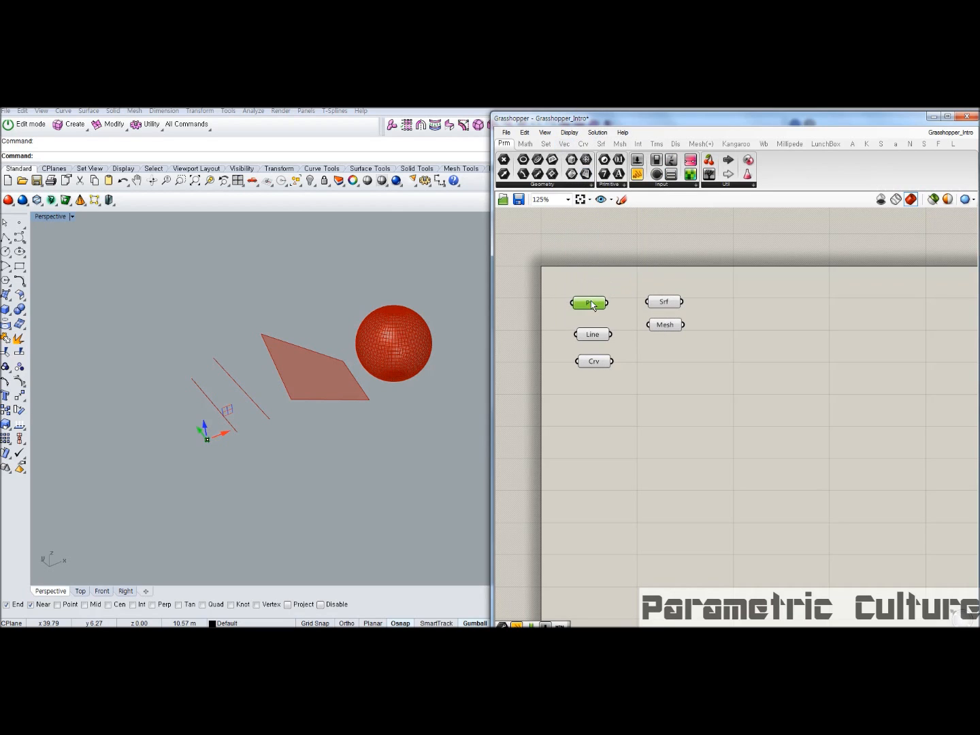
{"action": "left_click", "coordinate": [634, 301]}
{"action": "left_click_drag", "start_coordinate": [701, 268], "coordinate": [571, 389]}
{"action": "left_click_drag", "start_coordinate": [665, 301], "coordinate": [580, 390]}
{"action": "left_click", "coordinate": [698, 375]}
{"action": "left_click_drag", "start_coordinate": [594, 339], "coordinate": [592, 346]}
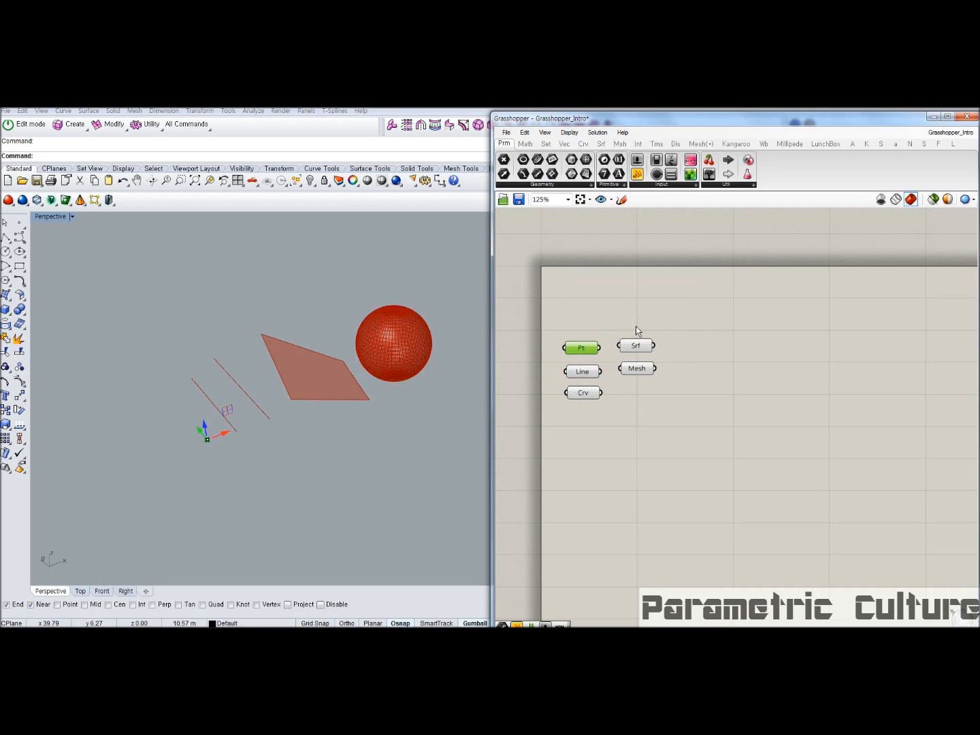
{"action": "left_click", "coordinate": [639, 324]}
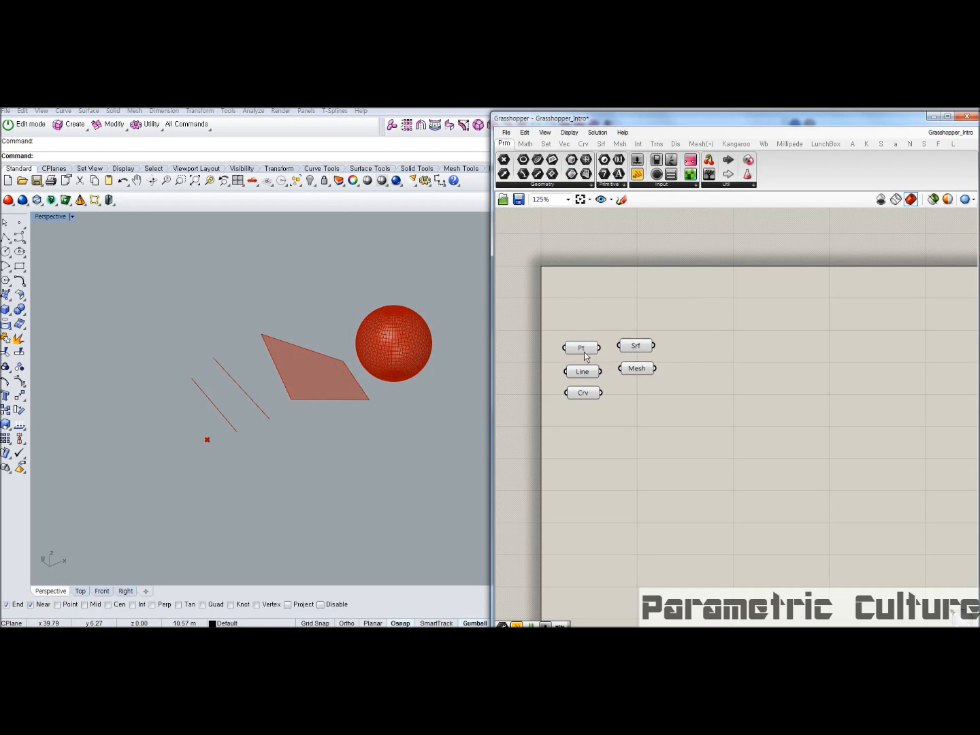
Enable Draw Full Names and line up the Surface and Mesh parameters with Point and Line
{"action": "left_click", "coordinate": [569, 132]}
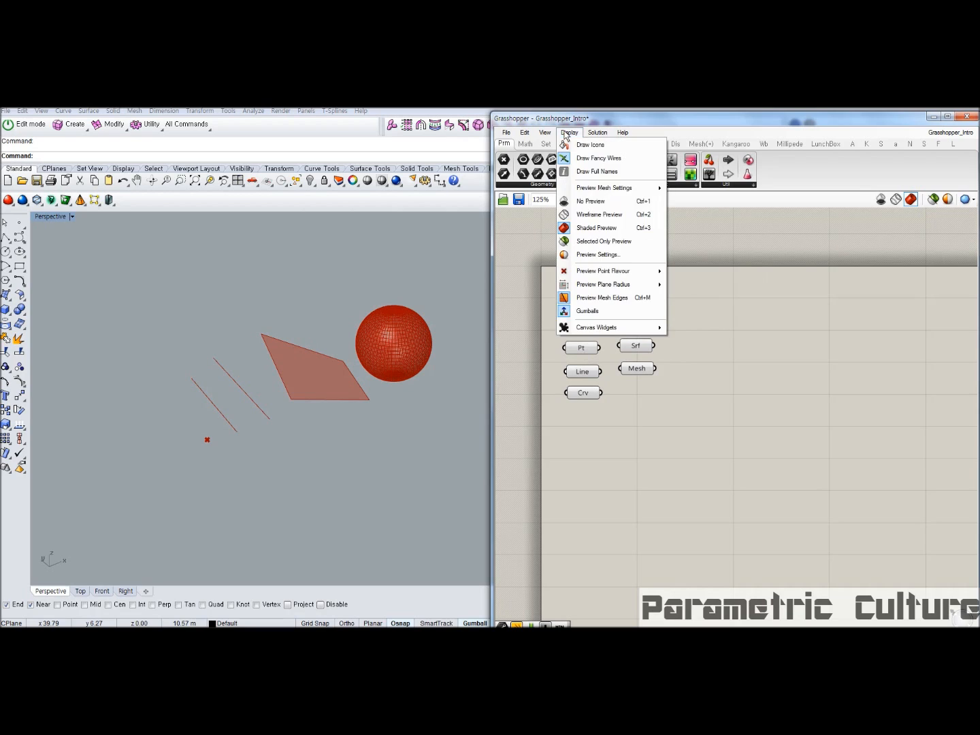
{"action": "left_click", "coordinate": [591, 172]}
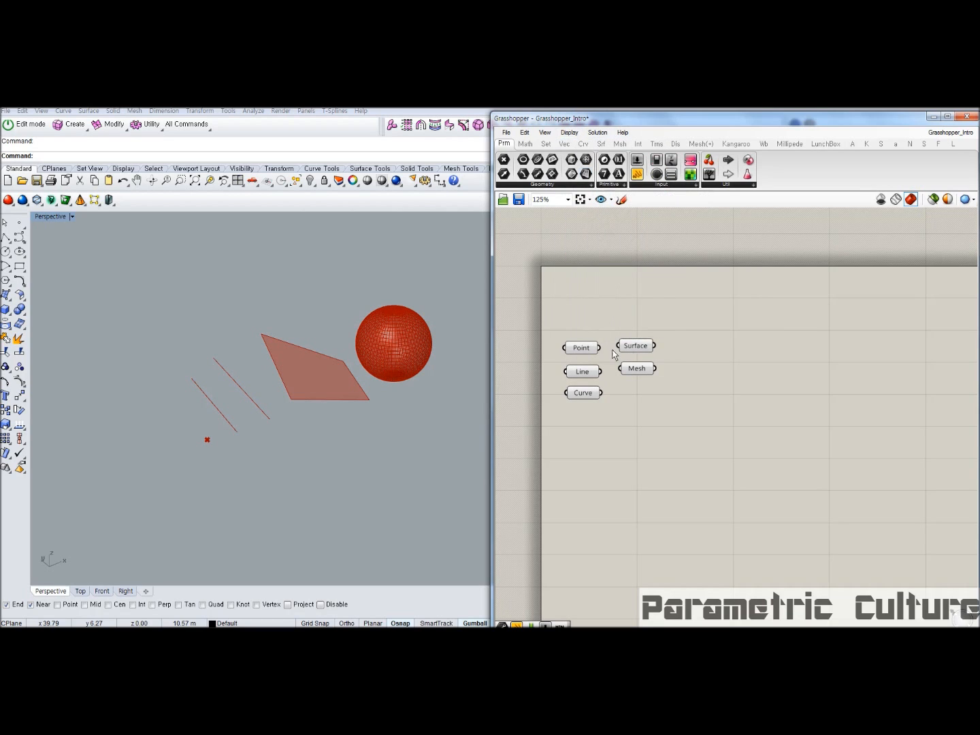
{"action": "left_click_drag", "start_coordinate": [654, 391], "coordinate": [630, 346]}
{"action": "left_click", "coordinate": [673, 343]}
{"action": "left_click_drag", "start_coordinate": [638, 404], "coordinate": [553, 337]}
{"action": "left_click", "coordinate": [605, 309]}
Enable Draw Icons and move the five parameters up near the canvas's upper-left corner
{"action": "left_click", "coordinate": [561, 133]}
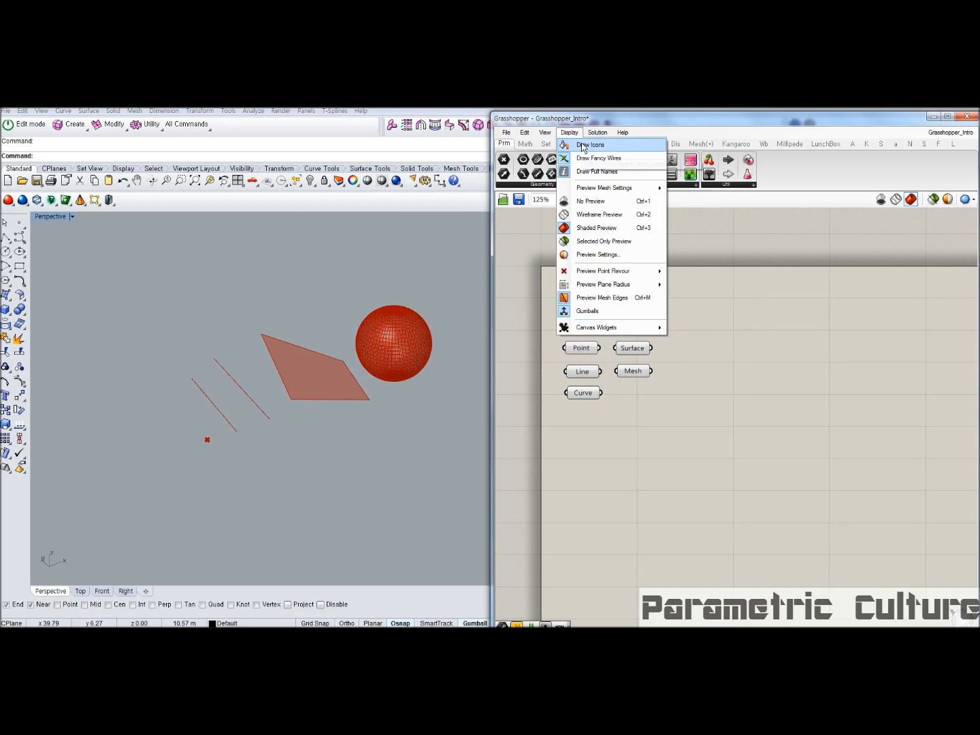
{"action": "left_click", "coordinate": [590, 146]}
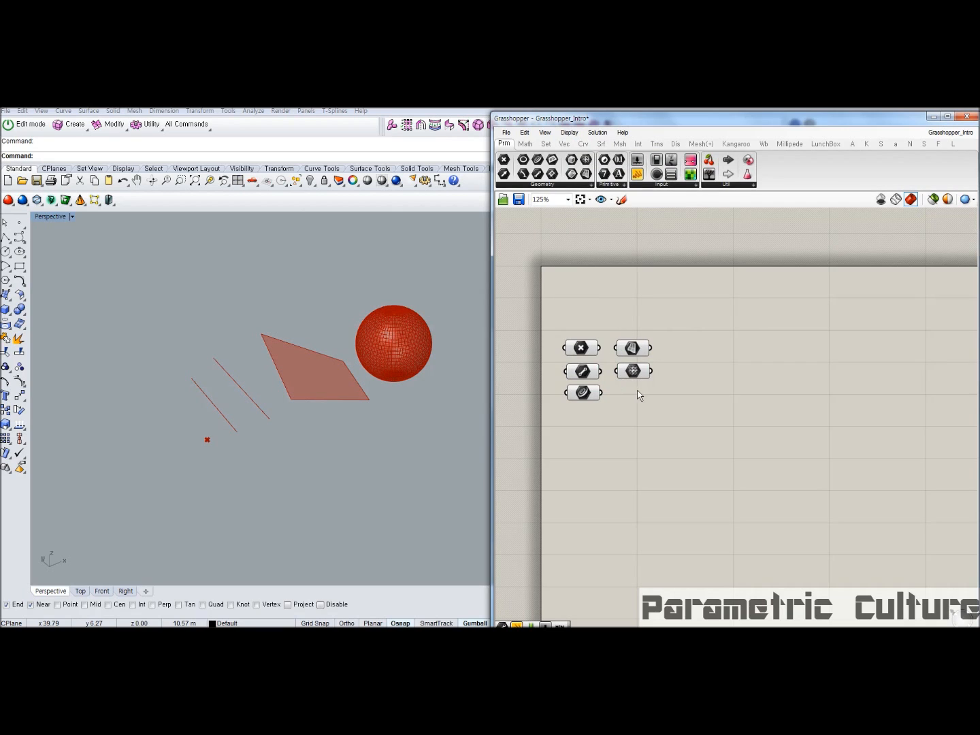
{"action": "left_click_drag", "start_coordinate": [633, 411], "coordinate": [582, 296]}
{"action": "left_click", "coordinate": [620, 367]}
{"action": "left_click_drag", "start_coordinate": [633, 319], "coordinate": [629, 292]}
{"action": "left_click", "coordinate": [626, 311]}
{"action": "left_click", "coordinate": [628, 290]}
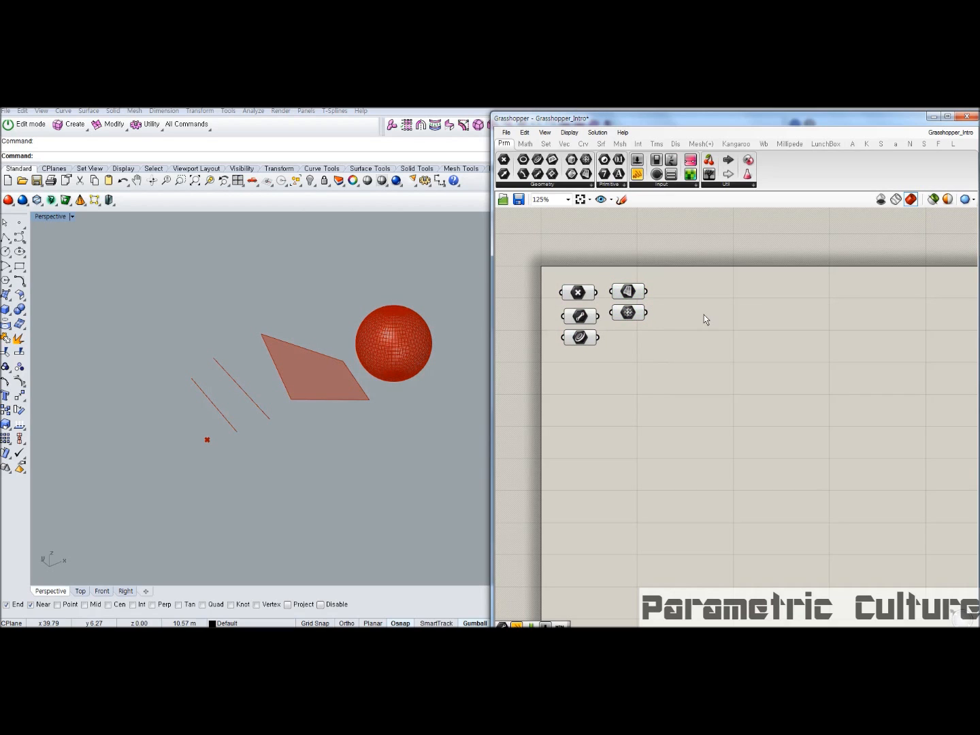
Try to left-align all five geometry parameters on the canvas, and undo the alignment
{"action": "scroll", "coordinate": [278, 322], "scroll_direction": "down", "scroll_amount": 4}
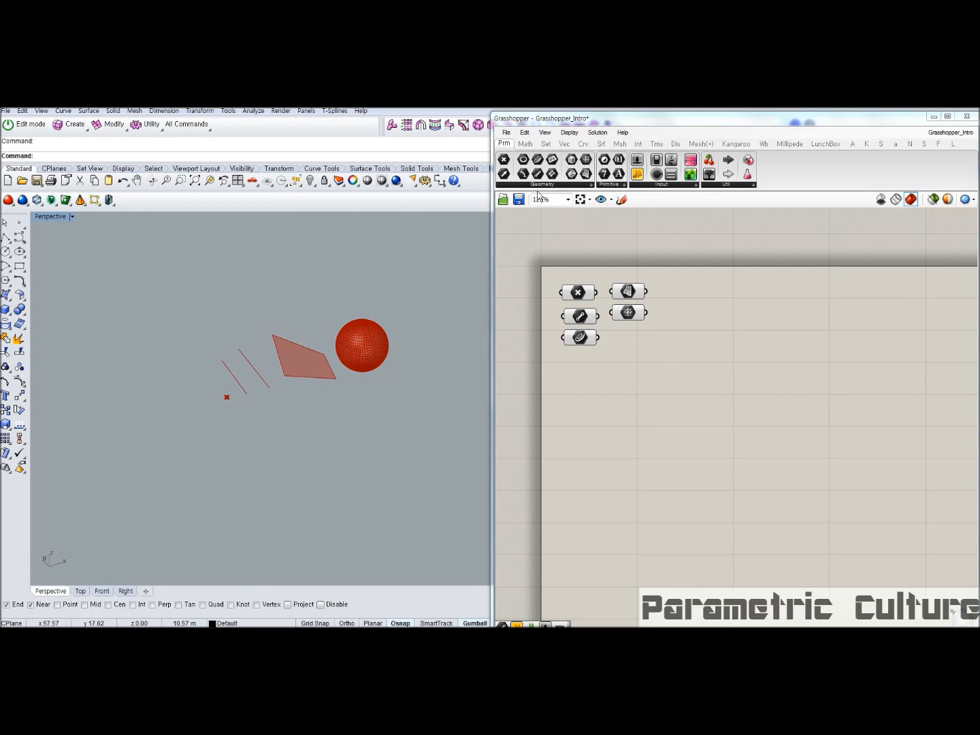
{"action": "left_click_drag", "start_coordinate": [658, 369], "coordinate": [572, 282]}
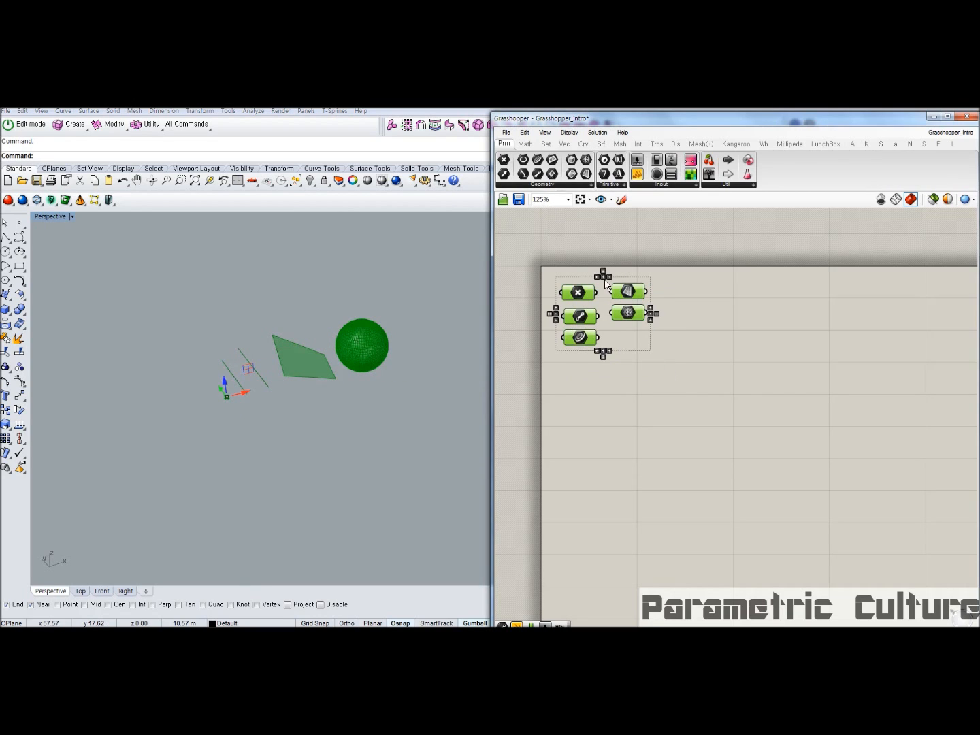
{"action": "left_click", "coordinate": [598, 279]}
{"action": "left_click", "coordinate": [640, 292]}
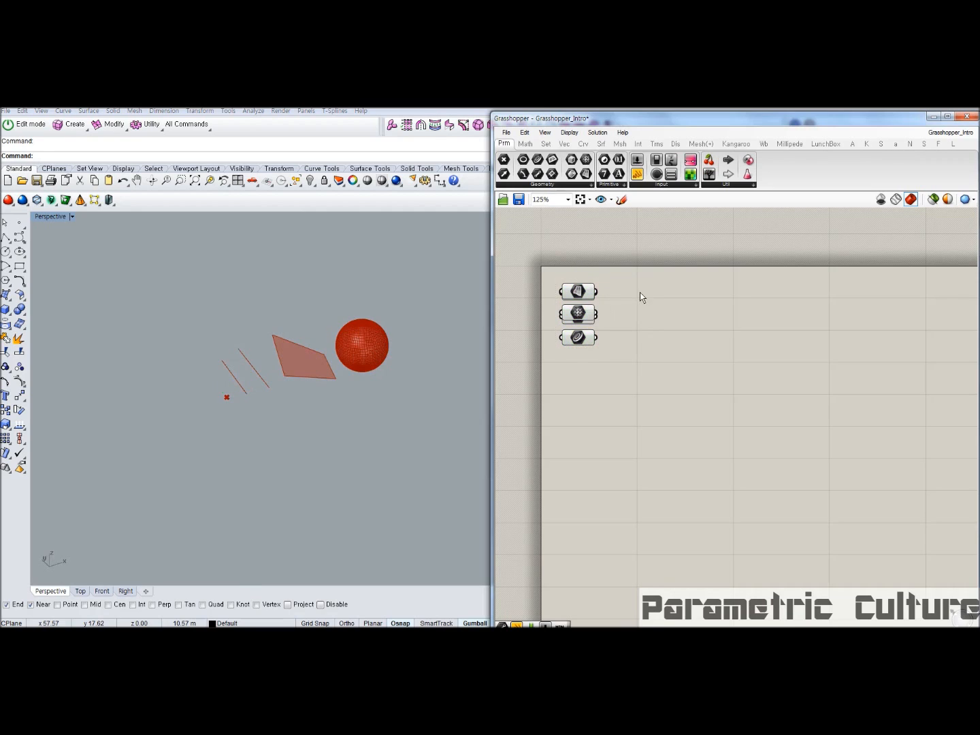
{"action": "key", "text": "ctrl+z"}
Shift the parameters closer to the canvas corner and tighten the vertical gaps between Line, Curve and Mesh
{"action": "left_click_drag", "start_coordinate": [662, 361], "coordinate": [617, 302]}
{"action": "left_click", "coordinate": [687, 300]}
{"action": "left_click", "coordinate": [621, 285]}
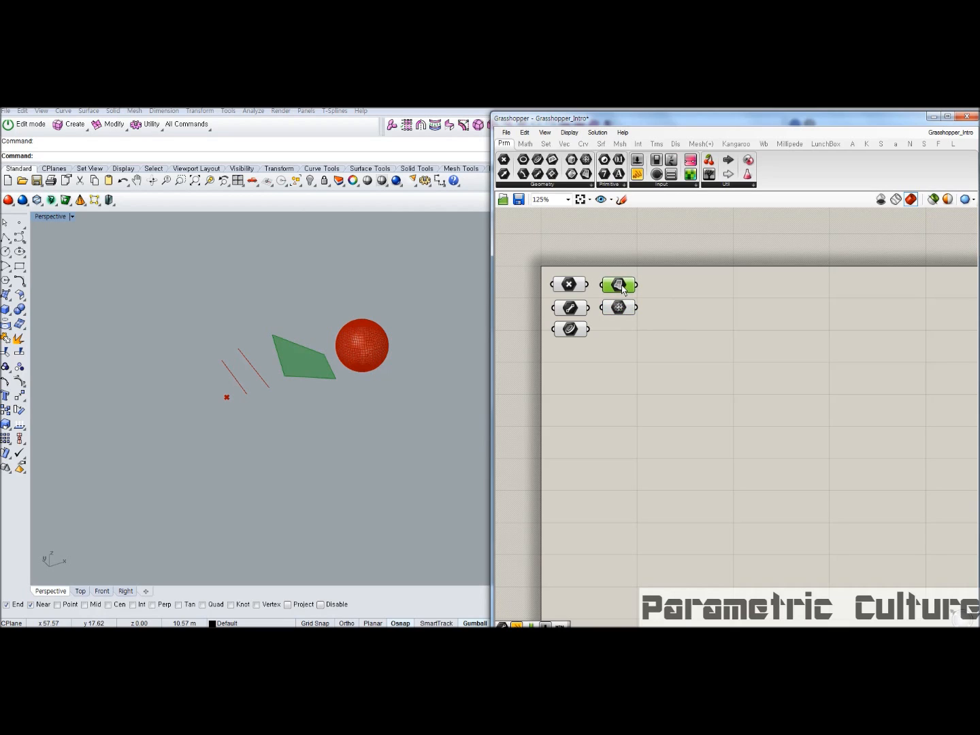
{"action": "left_click", "coordinate": [573, 306]}
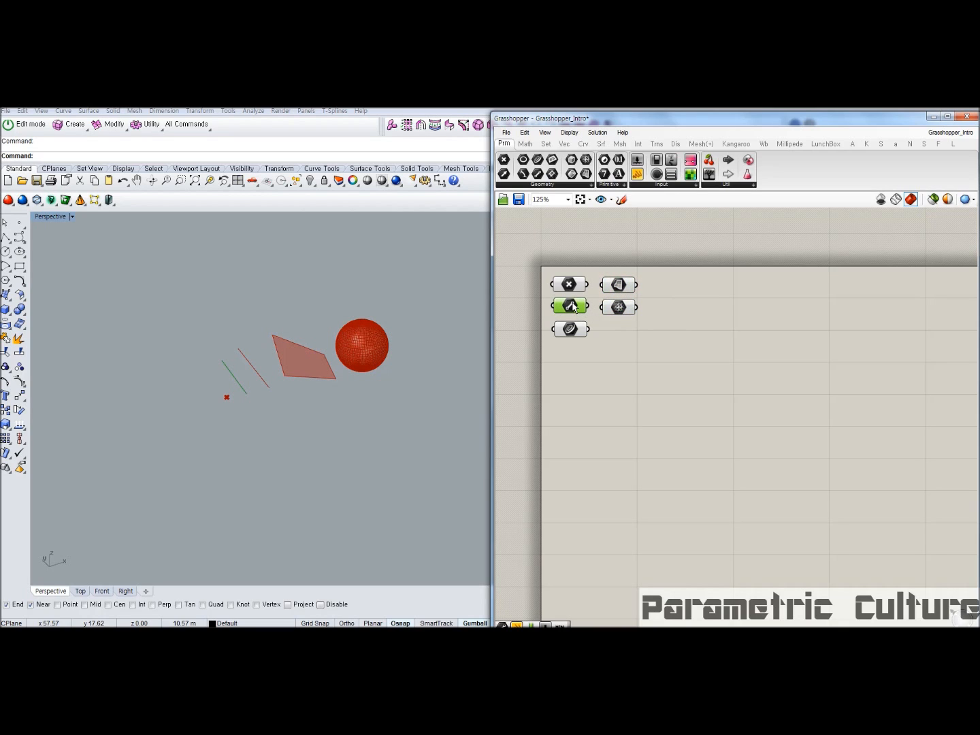
{"action": "left_click", "coordinate": [572, 328]}
{"action": "left_click", "coordinate": [622, 333]}
{"action": "left_click", "coordinate": [618, 308]}
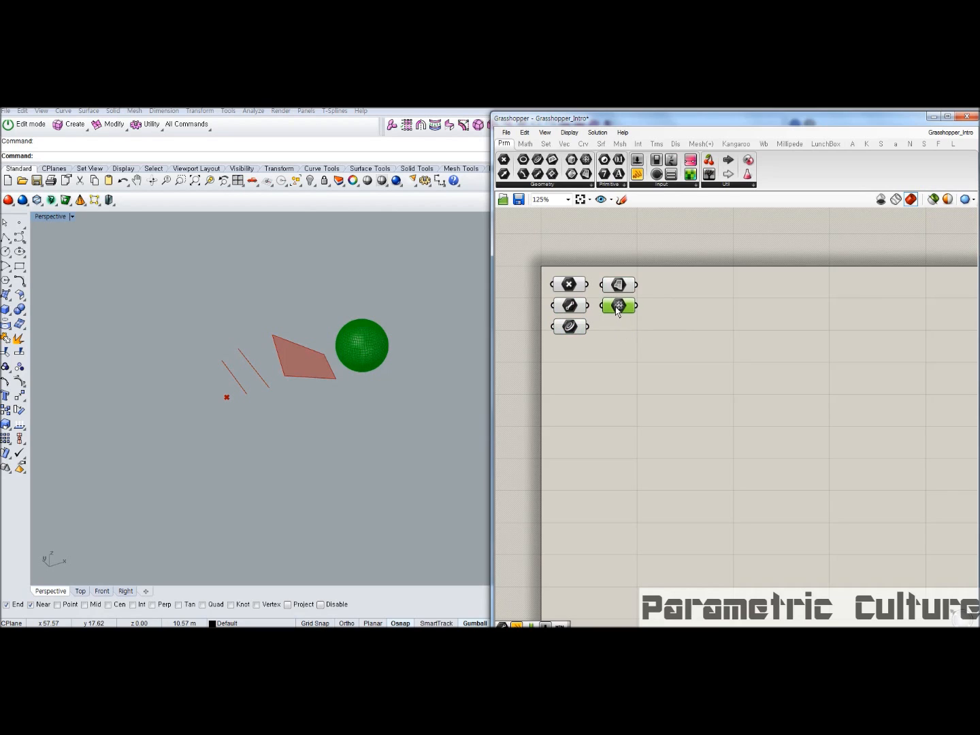
Align the Surface and Mesh parameters and set their column closer to the Point, Line and Curve column
{"action": "left_click_drag", "start_coordinate": [674, 339], "coordinate": [619, 287]}
{"action": "left_click", "coordinate": [670, 296]}
{"action": "left_click", "coordinate": [676, 289]}
{"action": "left_click_drag", "start_coordinate": [655, 345], "coordinate": [554, 264]}
{"action": "left_click", "coordinate": [669, 281]}
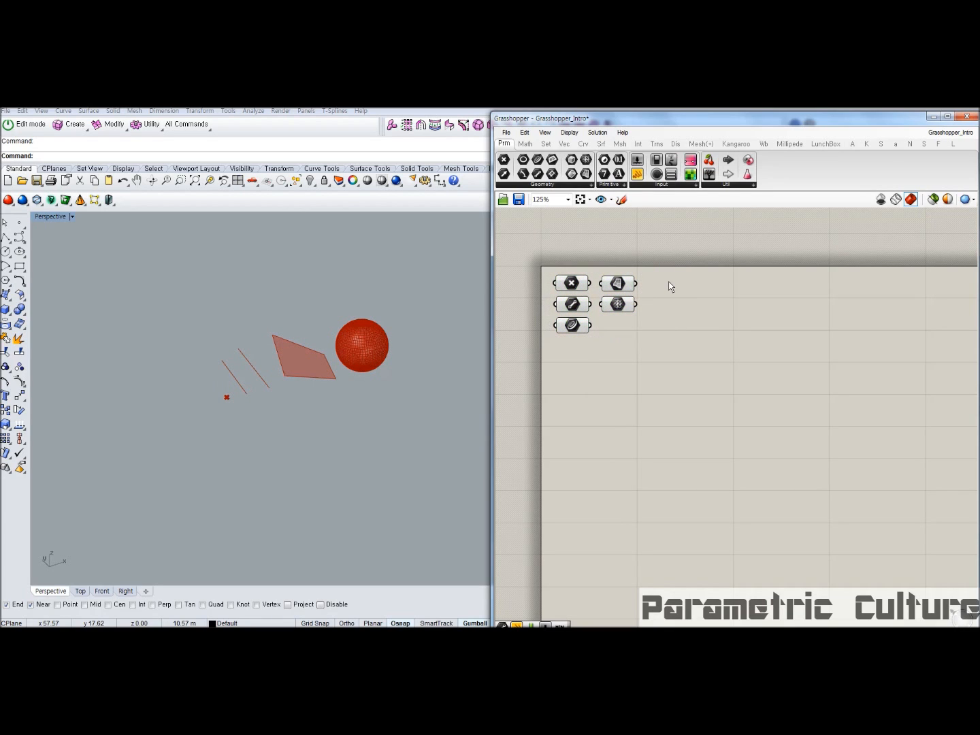
{"action": "left_click_drag", "start_coordinate": [647, 258], "coordinate": [621, 316]}
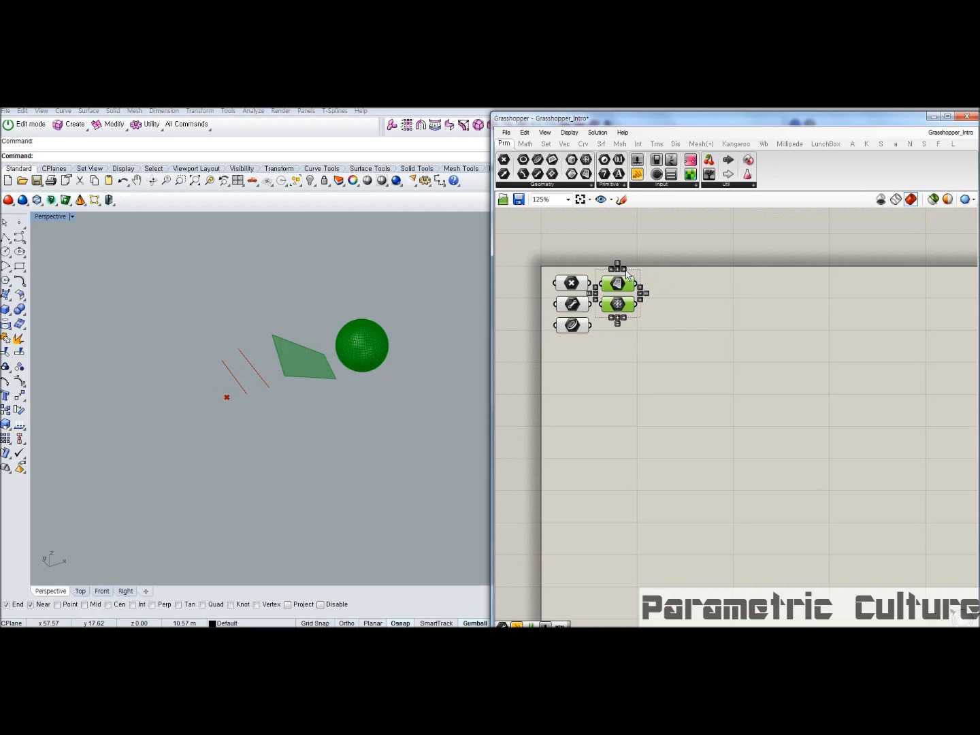
{"action": "left_click", "coordinate": [688, 284]}
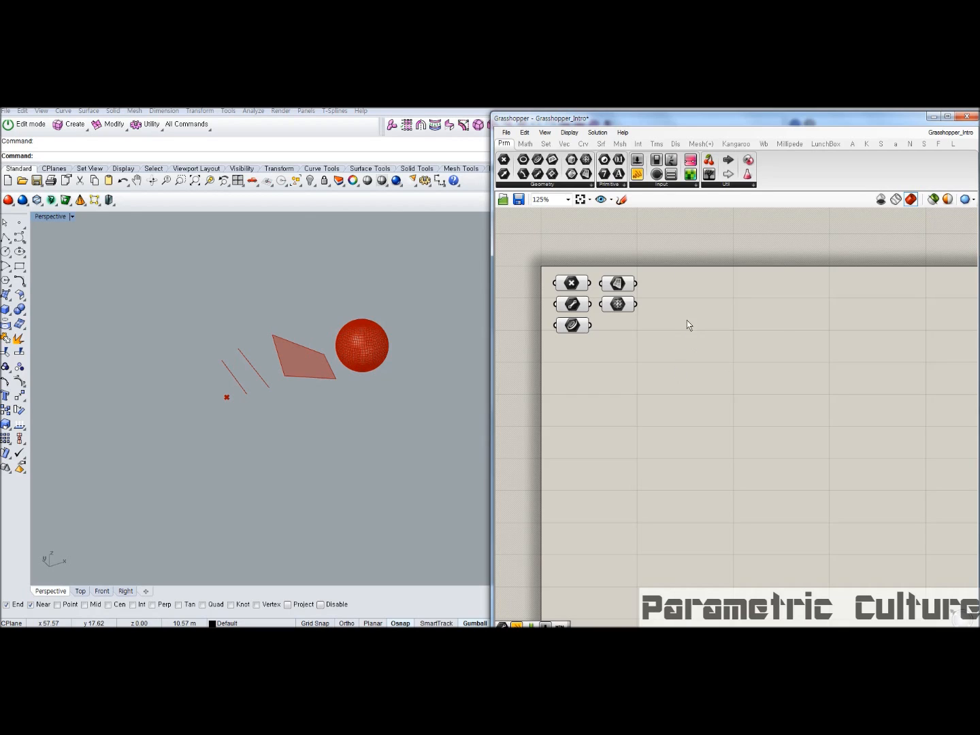
Raise the Grasshopper window until the strip of suggested components at the canvas's lower edge is fully in view
{"action": "right_click_drag", "start_coordinate": [691, 339], "coordinate": [682, 289]}
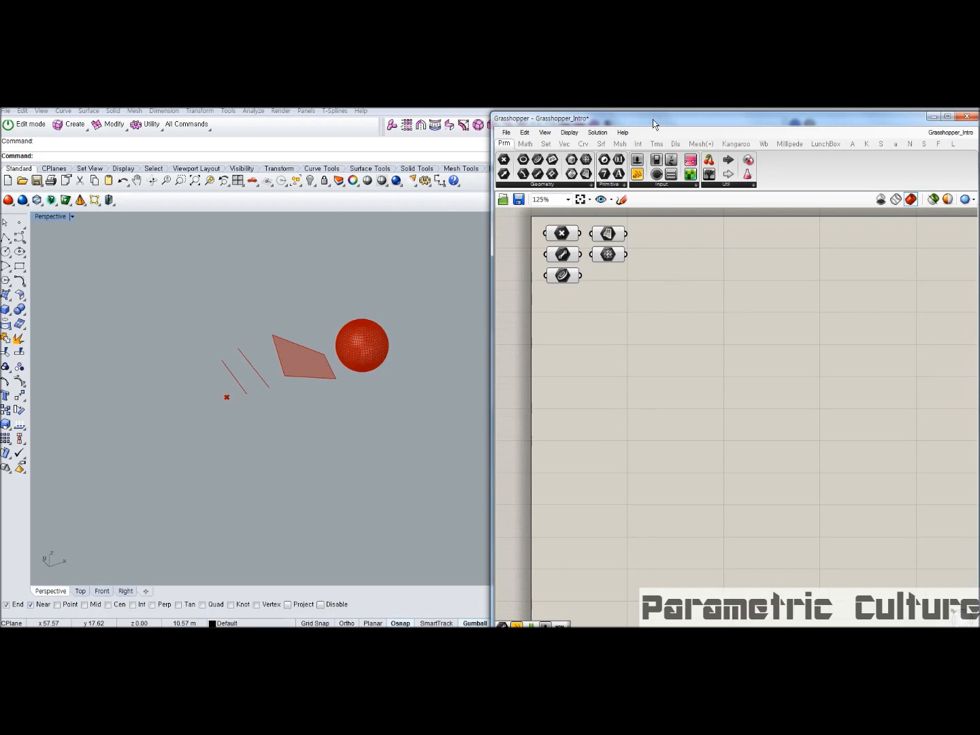
{"action": "left_click_drag", "start_coordinate": [652, 119], "coordinate": [650, 115]}
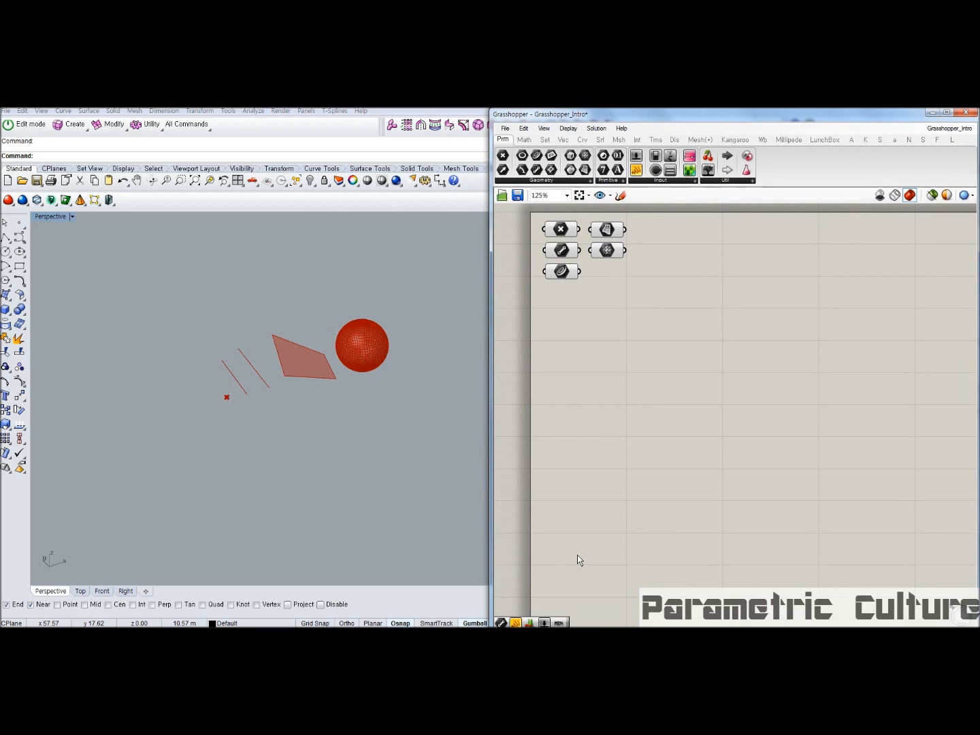
{"action": "left_click_drag", "start_coordinate": [638, 116], "coordinate": [639, 107]}
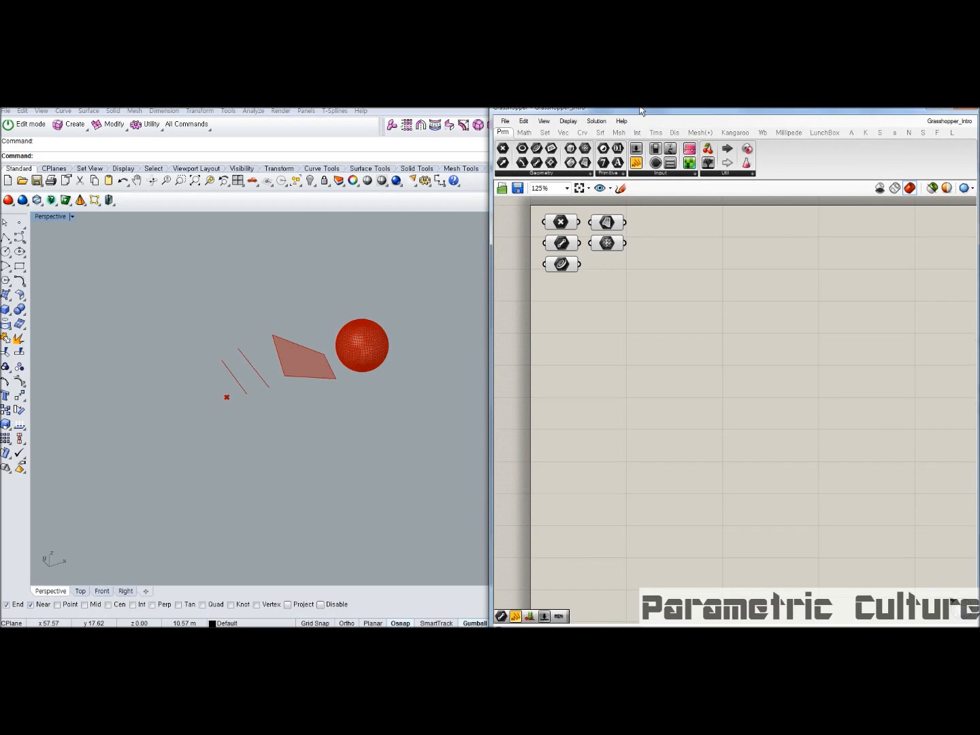
{"action": "mouse_move", "coordinate": [576, 609]}
{"action": "left_mouse_down"}
{"action": "mouse_move", "coordinate": [499, 628]}
{"action": "mouse_move", "coordinate": [576, 611]}
{"action": "mouse_move", "coordinate": [540, 623]}
{"action": "left_mouse_up"}
{"action": "mouse_move", "coordinate": [592, 206]}
{"action": "left_mouse_down"}
{"action": "mouse_move", "coordinate": [544, 262]}
{"action": "mouse_move", "coordinate": [633, 246]}
{"action": "mouse_move", "coordinate": [584, 206]}
{"action": "left_mouse_up"}
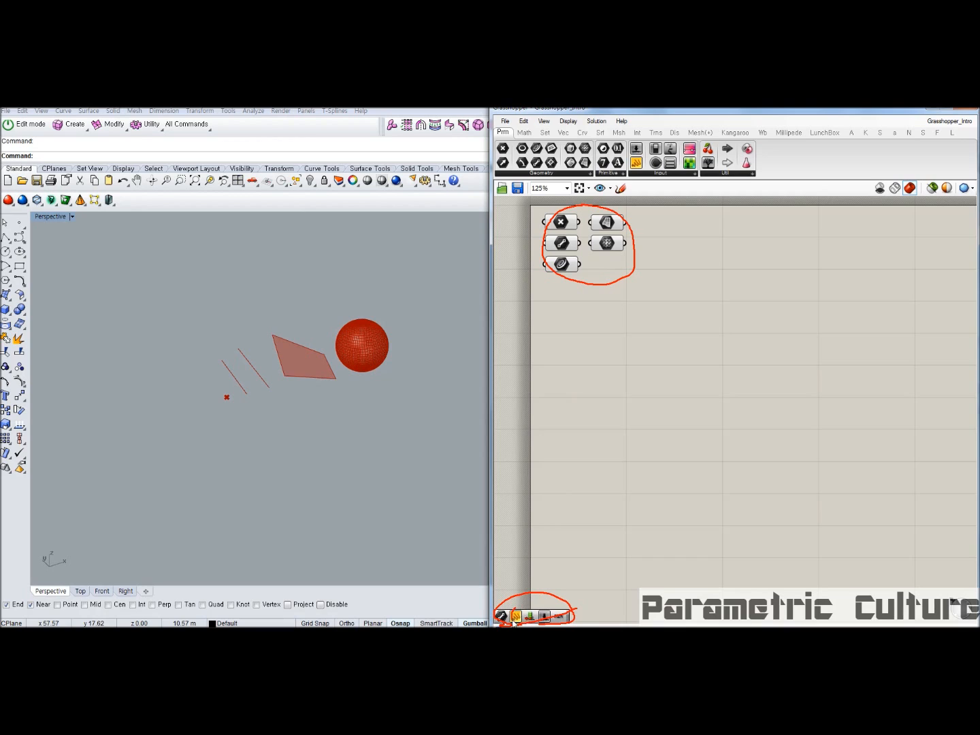
{"action": "mouse_move", "coordinate": [542, 612]}
{"action": "left_mouse_down"}
{"action": "mouse_move", "coordinate": [580, 571]}
{"action": "mouse_move", "coordinate": [513, 617]}
{"action": "mouse_move", "coordinate": [575, 574]}
{"action": "left_mouse_up"}
{"action": "key", "text": "Escape"}
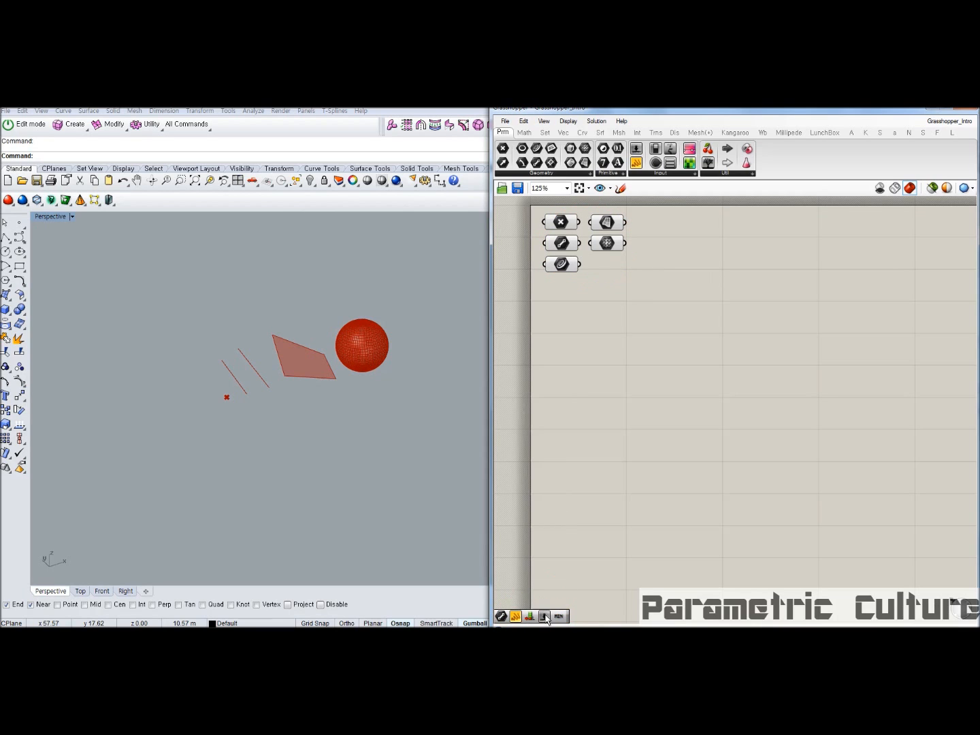
Place the suggested Minimum component below the geometry parameters and undo its placement
{"action": "scroll", "coordinate": [640, 310], "scroll_direction": "down", "scroll_amount": 3}
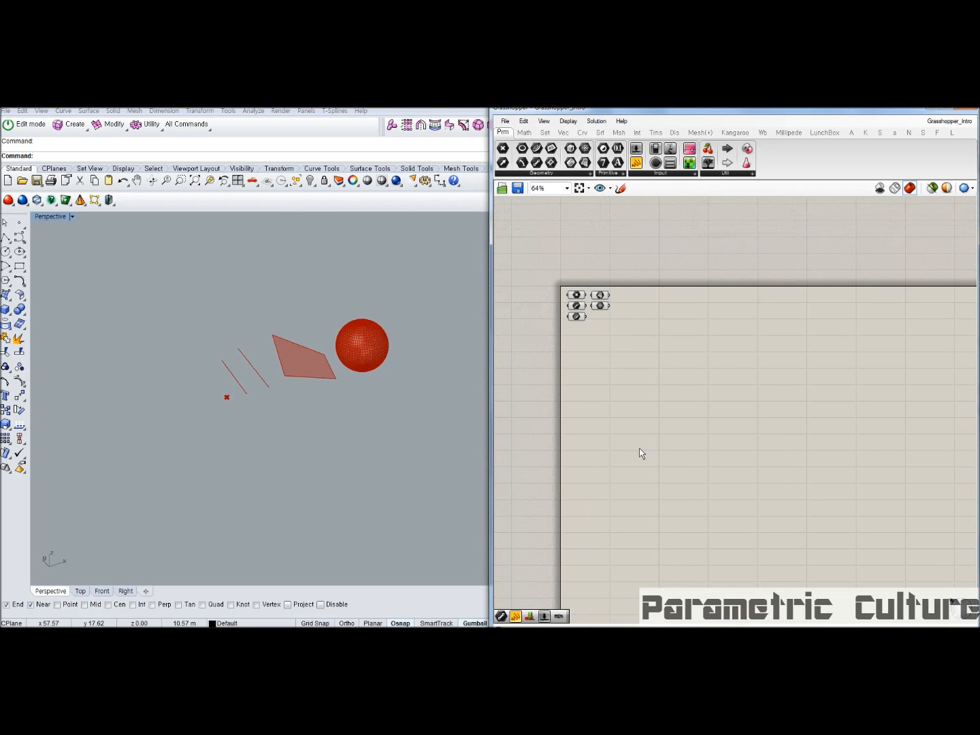
{"action": "scroll", "coordinate": [635, 377], "scroll_direction": "up", "scroll_amount": 5}
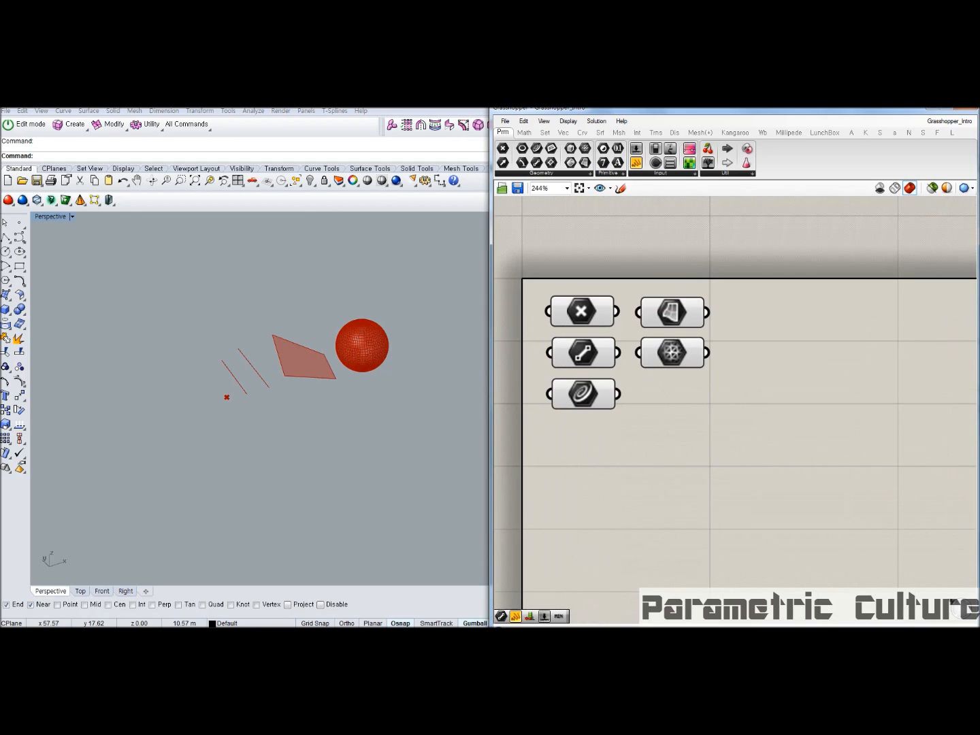
{"action": "left_click_drag", "start_coordinate": [559, 615], "coordinate": [641, 489]}
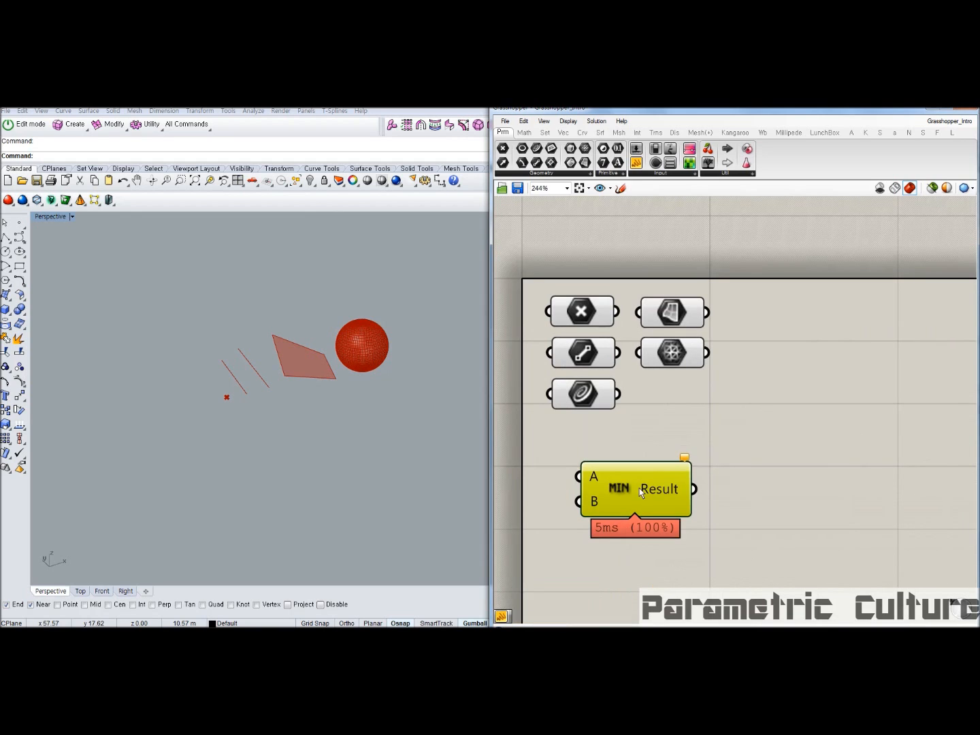
{"action": "key", "text": "ctrl+z"}
Select the Mesh parameter and place a Panel from the suggested components below the geometry parameters
{"action": "left_click", "coordinate": [677, 351]}
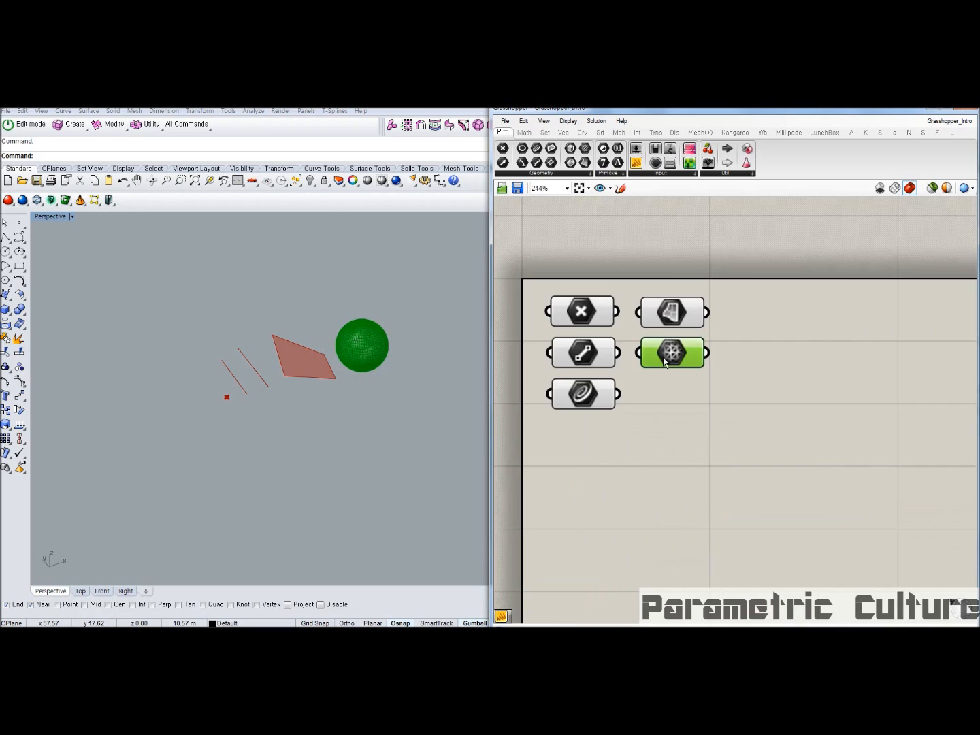
{"action": "left_click", "coordinate": [504, 621]}
{"action": "right_click_drag", "start_coordinate": [557, 571], "coordinate": [658, 504]}
{"action": "scroll", "coordinate": [658, 503], "scroll_direction": "down", "scroll_amount": 3}
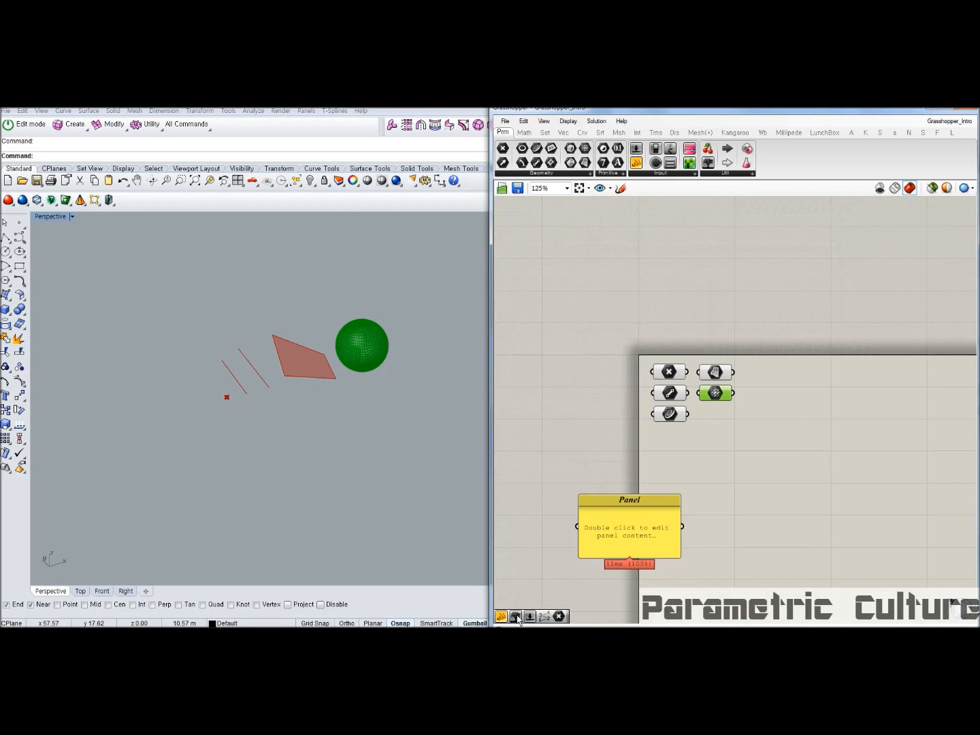
Place the suggested Param Viewer and shift it together with the Panel below the geometry parameters
{"action": "scroll", "coordinate": [518, 617], "scroll_direction": "down", "scroll_amount": 2}
{"action": "left_click_drag", "start_coordinate": [536, 580], "coordinate": [700, 496]}
{"action": "left_click_drag", "start_coordinate": [717, 592], "coordinate": [585, 527]}
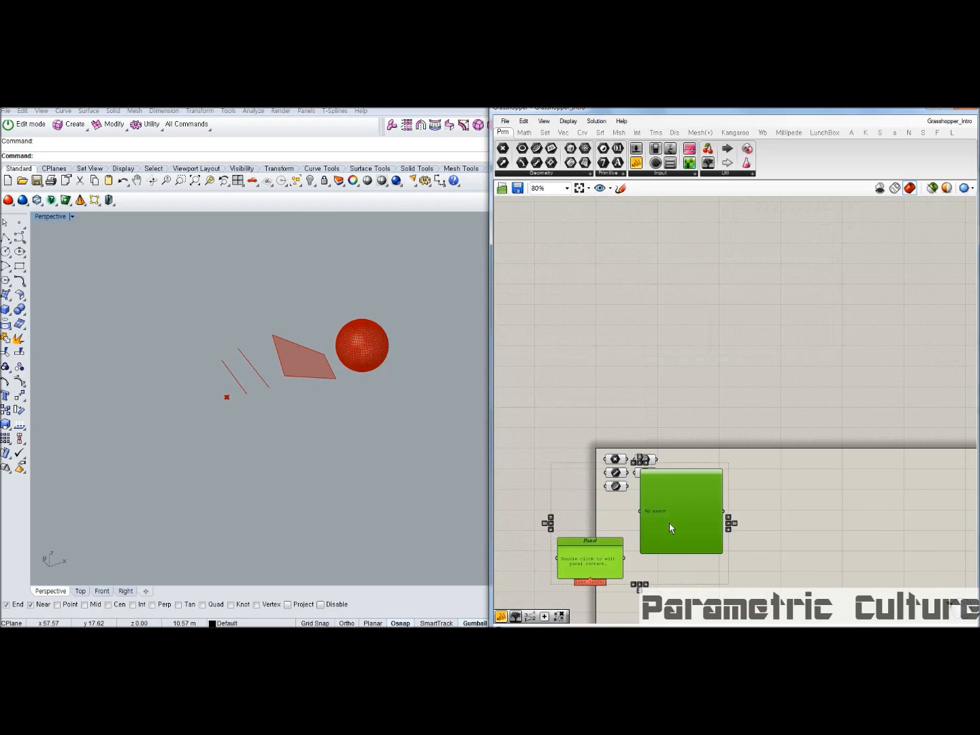
{"action": "left_click_drag", "start_coordinate": [670, 523], "coordinate": [675, 555]}
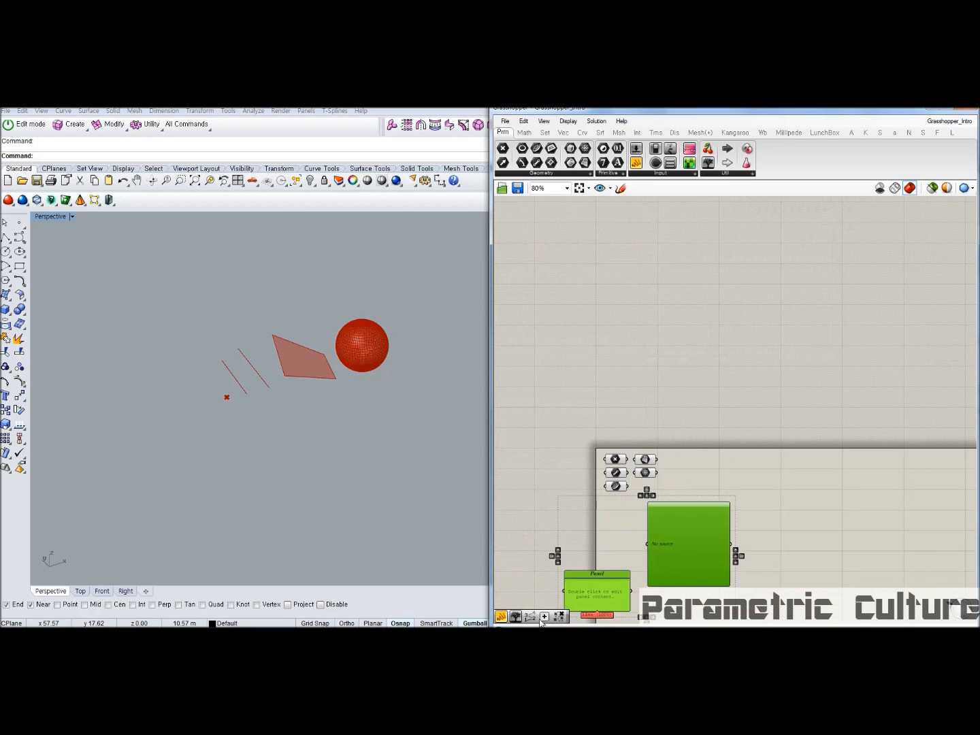
{"action": "left_click", "coordinate": [528, 549]}
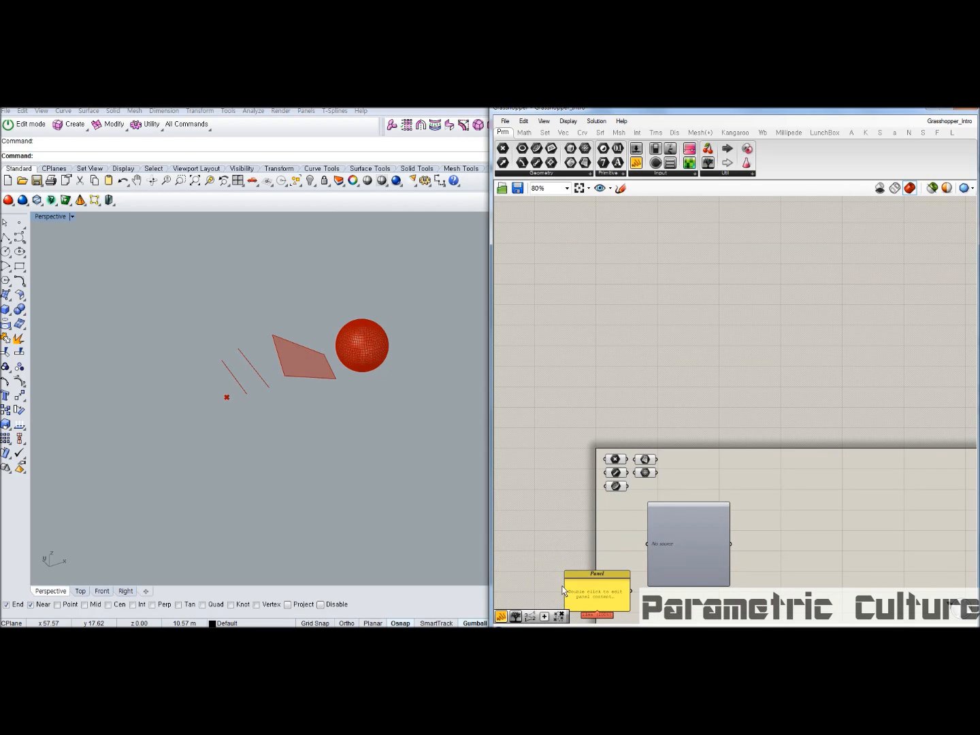
Place the suggested Point List component just below the Panel
{"action": "right_click_drag", "start_coordinate": [542, 536], "coordinate": [547, 478]}
{"action": "left_click", "coordinate": [534, 618]}
{"action": "left_click", "coordinate": [536, 618]}
{"action": "right_click_drag", "start_coordinate": [597, 573], "coordinate": [615, 510]}
{"action": "left_click_drag", "start_coordinate": [548, 553], "coordinate": [603, 519]}
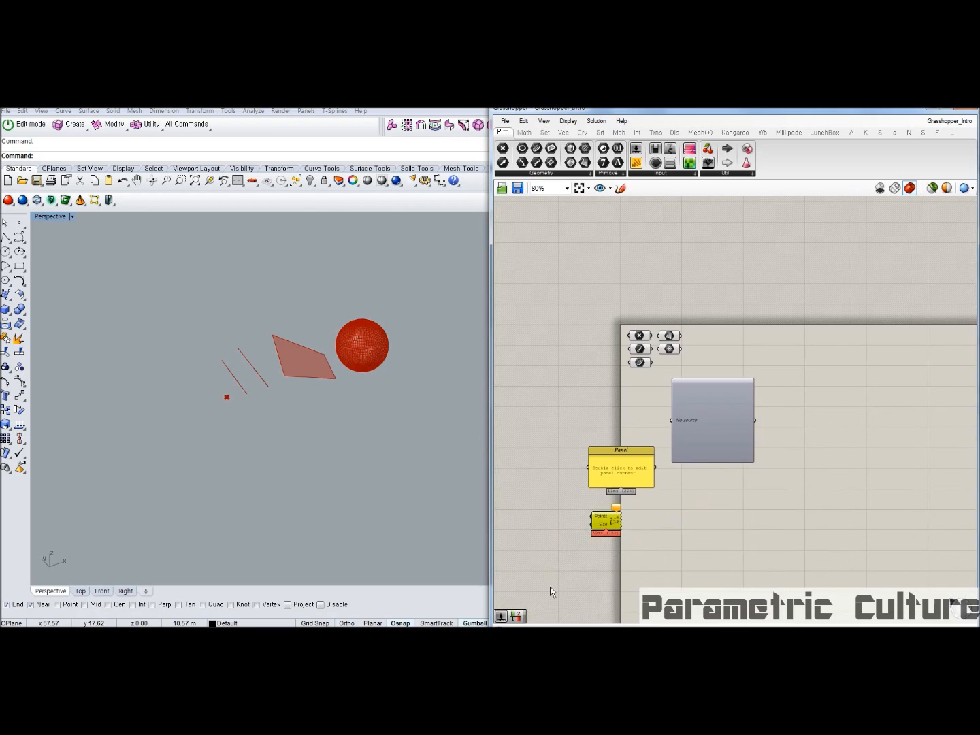
Place the suggested Split List component below Point List and a second Panel beside the first one
{"action": "left_click", "coordinate": [522, 616]}
{"action": "left_click_drag", "start_coordinate": [546, 611], "coordinate": [604, 556]}
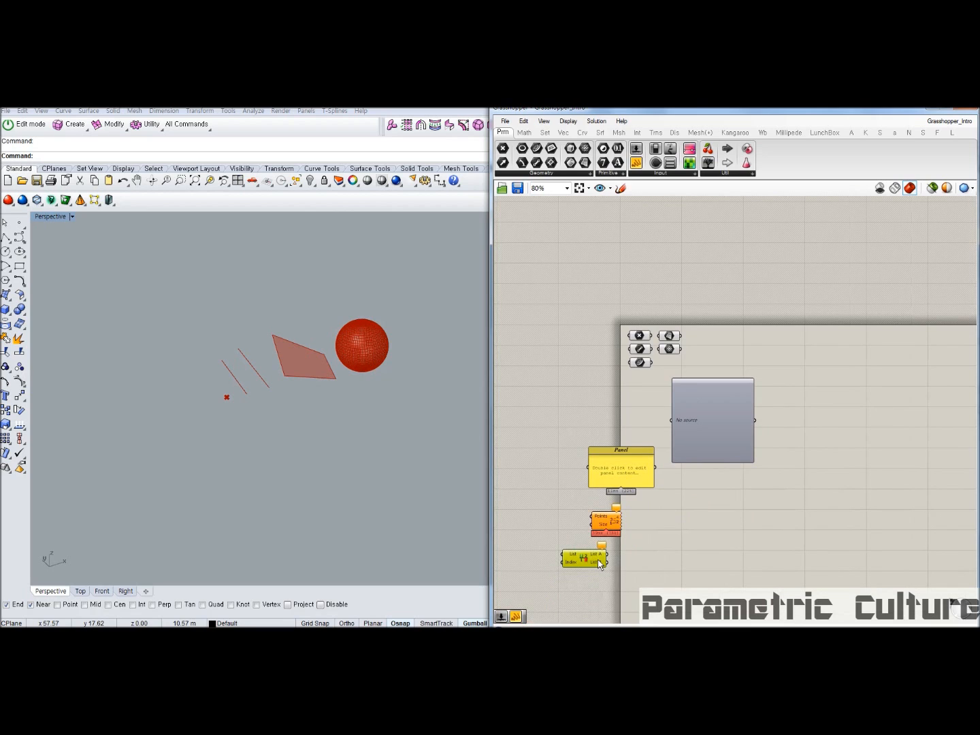
{"action": "left_click", "coordinate": [519, 615]}
{"action": "left_click_drag", "start_coordinate": [557, 559], "coordinate": [556, 510]}
Delete the two Panels, Param Viewer, Point List and Split List, leaving only the five geometry parameters
{"action": "left_click", "coordinate": [737, 583]}
{"action": "left_click_drag", "start_coordinate": [737, 584], "coordinate": [567, 436]}
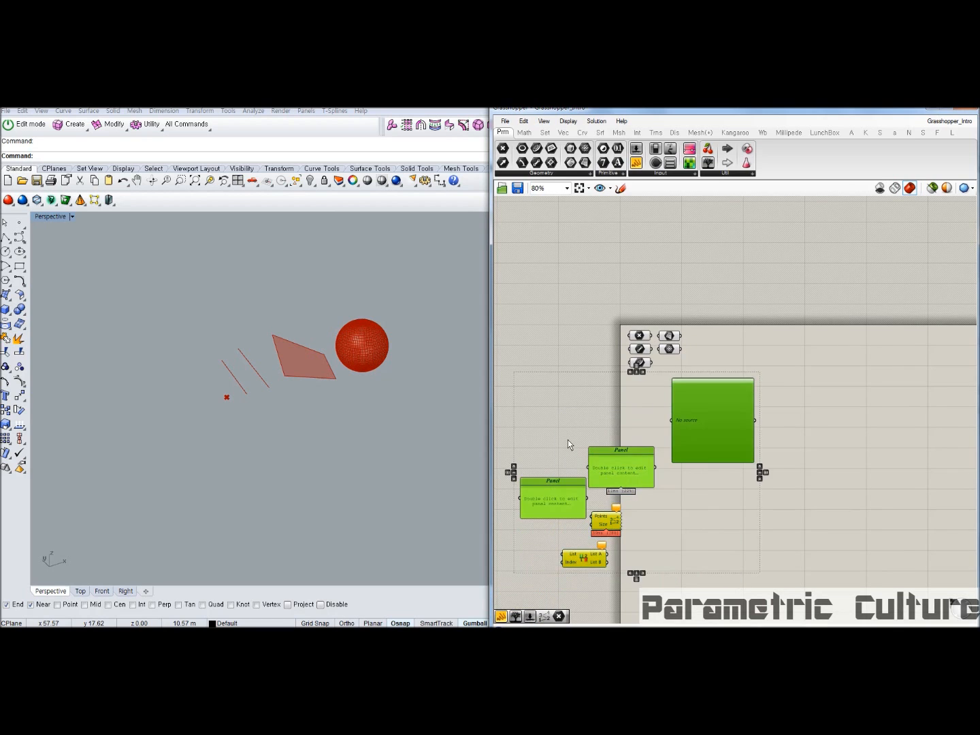
{"action": "key", "text": "Delete"}
{"action": "scroll", "coordinate": [620, 377], "scroll_direction": "up", "scroll_amount": 4}
{"action": "scroll", "coordinate": [683, 404], "scroll_direction": "down", "scroll_amount": 1}
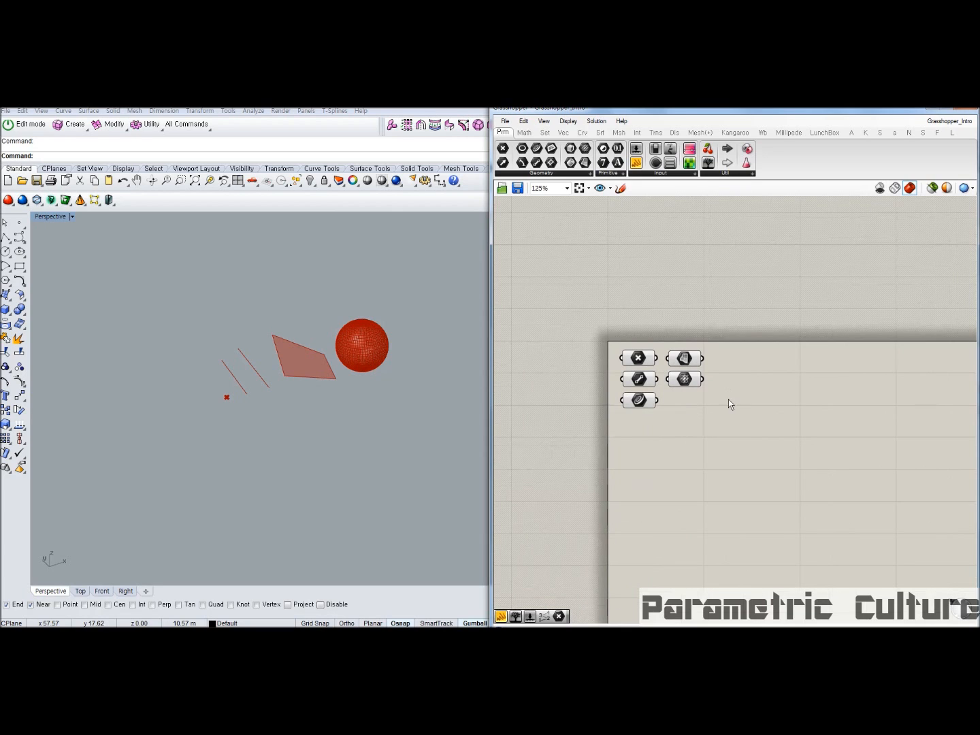
{"action": "key", "text": "ctrl+z"}
{"action": "scroll", "coordinate": [739, 359], "scroll_direction": "down", "scroll_amount": 1}
{"action": "key", "text": "Delete"}
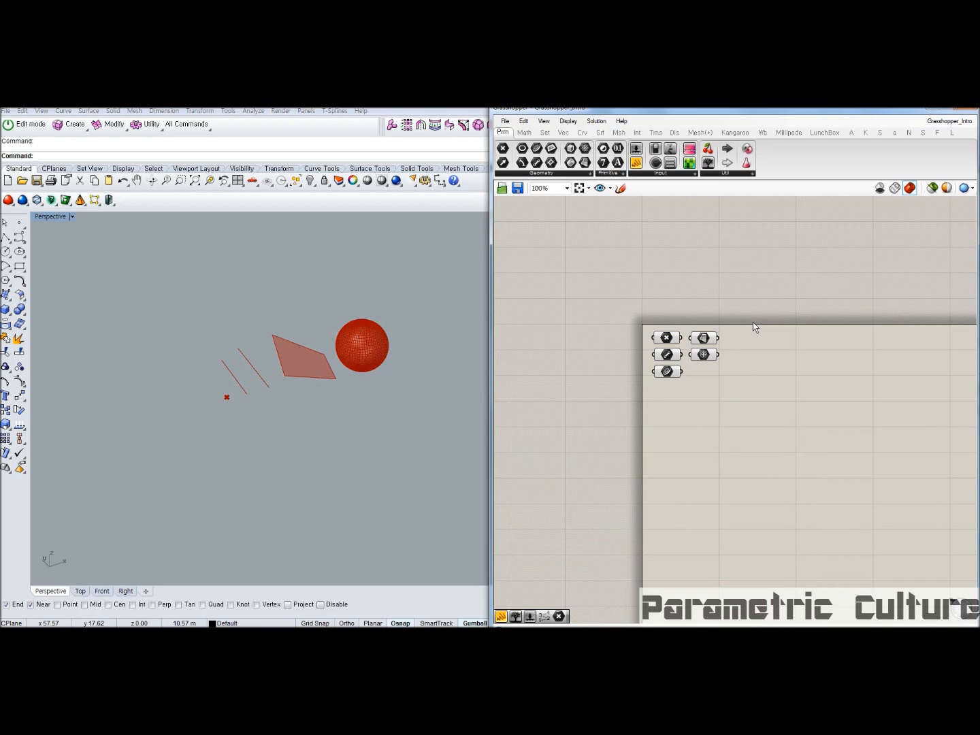
{"action": "right_click_drag", "start_coordinate": [747, 325], "coordinate": [739, 327]}
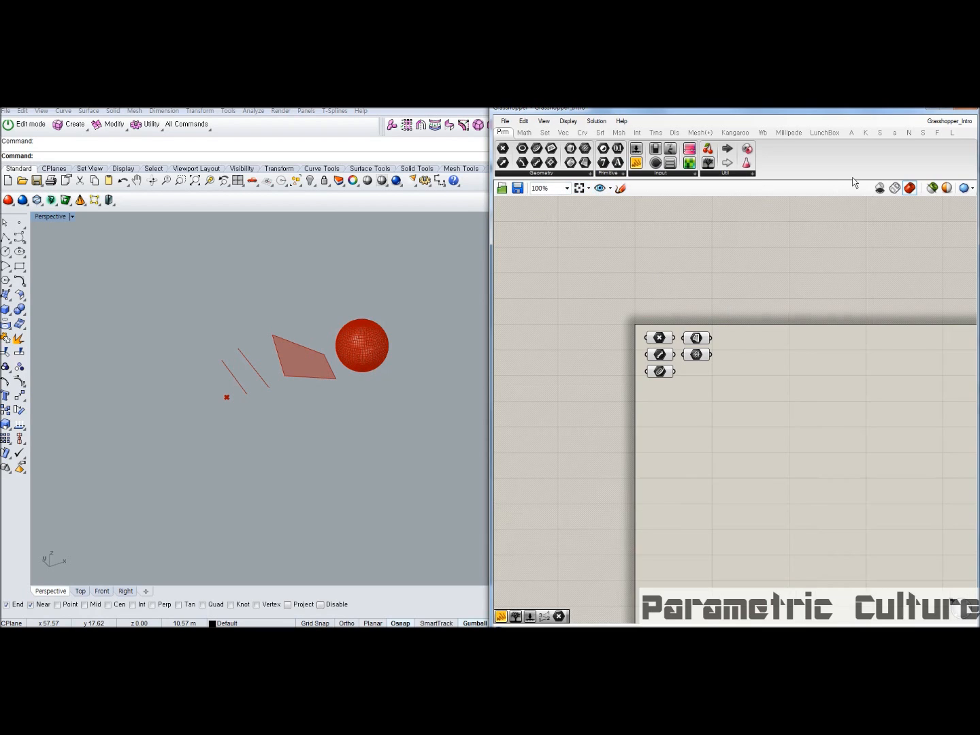
{"action": "scroll", "coordinate": [816, 449], "scroll_direction": "down", "scroll_amount": 2}
{"action": "scroll", "coordinate": [770, 365], "scroll_direction": "up", "scroll_amount": 3}
{"action": "scroll", "coordinate": [670, 323], "scroll_direction": "up", "scroll_amount": 4}
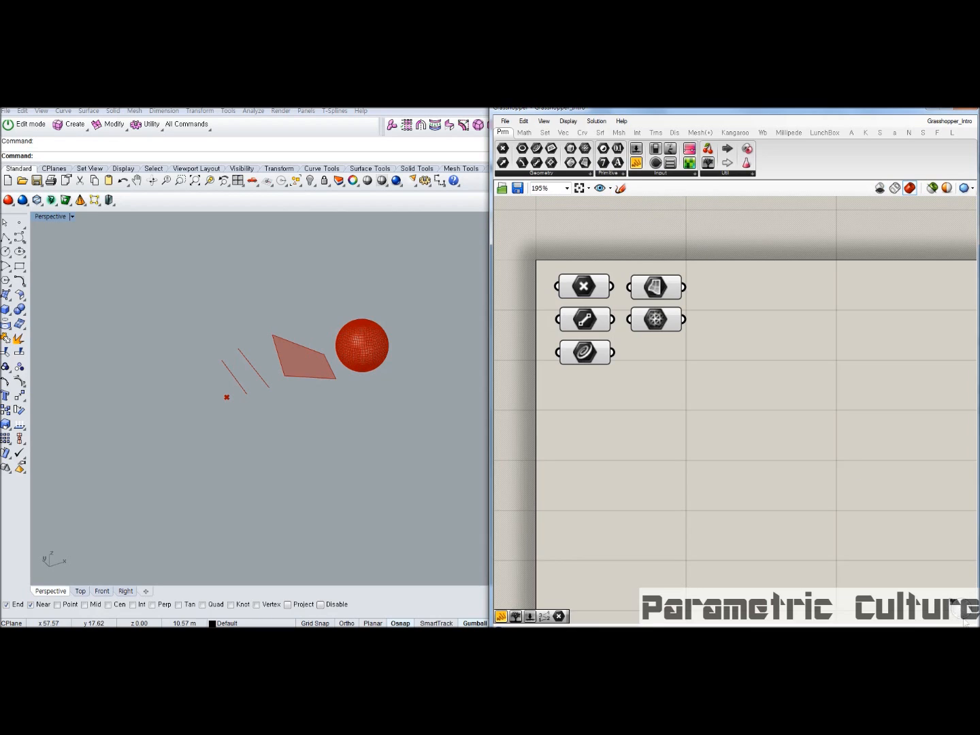
{"action": "right_click_drag", "start_coordinate": [863, 520], "coordinate": [889, 523]}
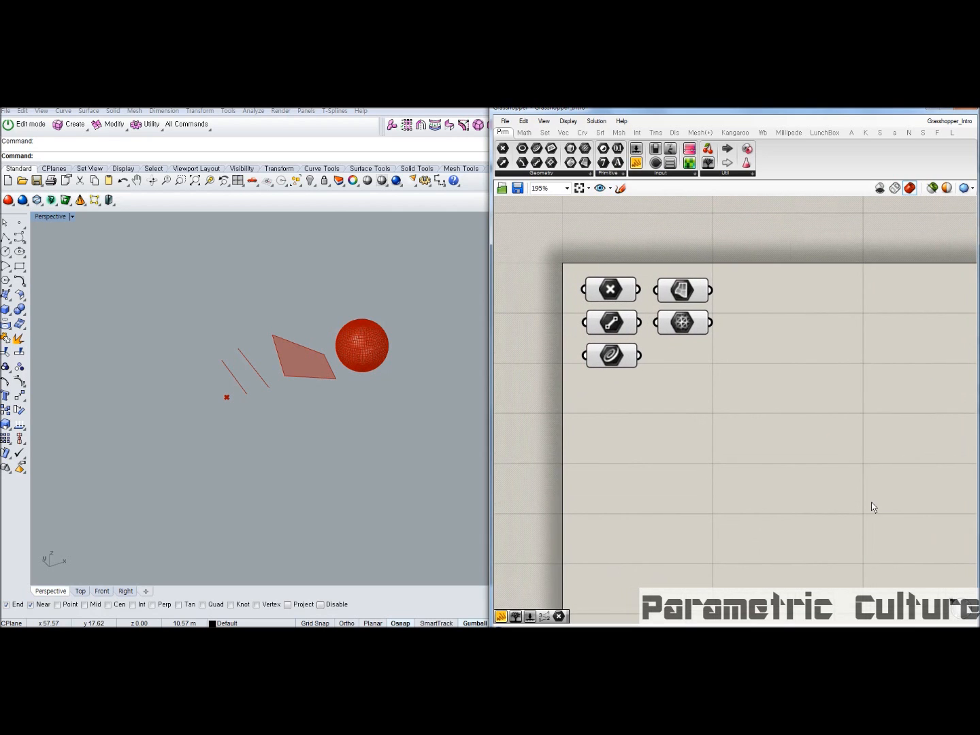
{"action": "scroll", "coordinate": [701, 441], "scroll_direction": "down", "scroll_amount": 4}
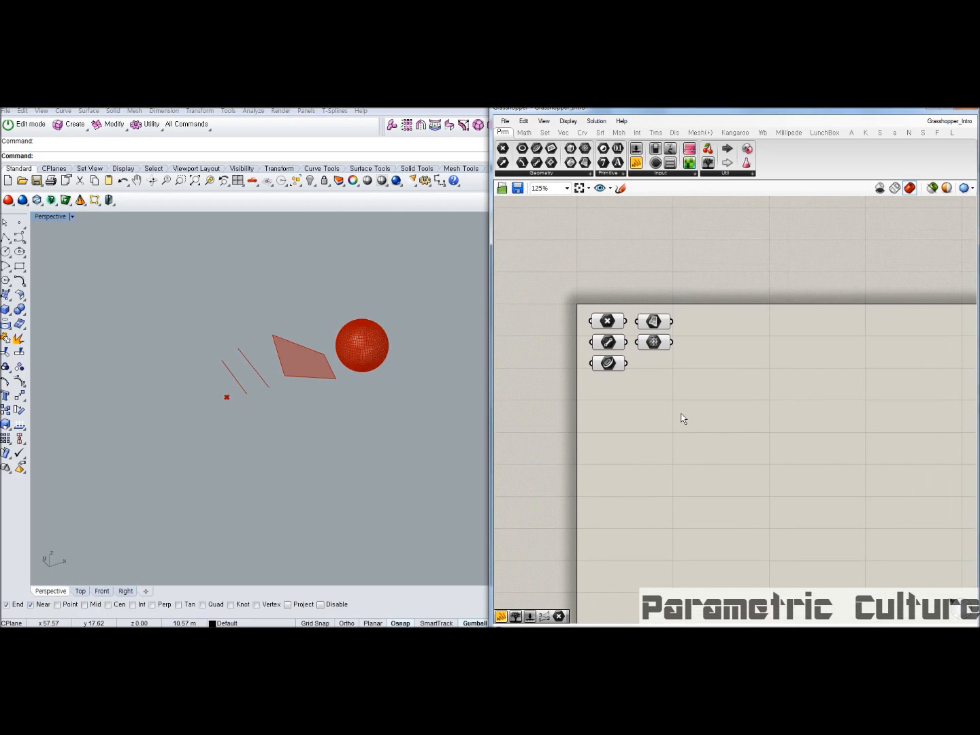